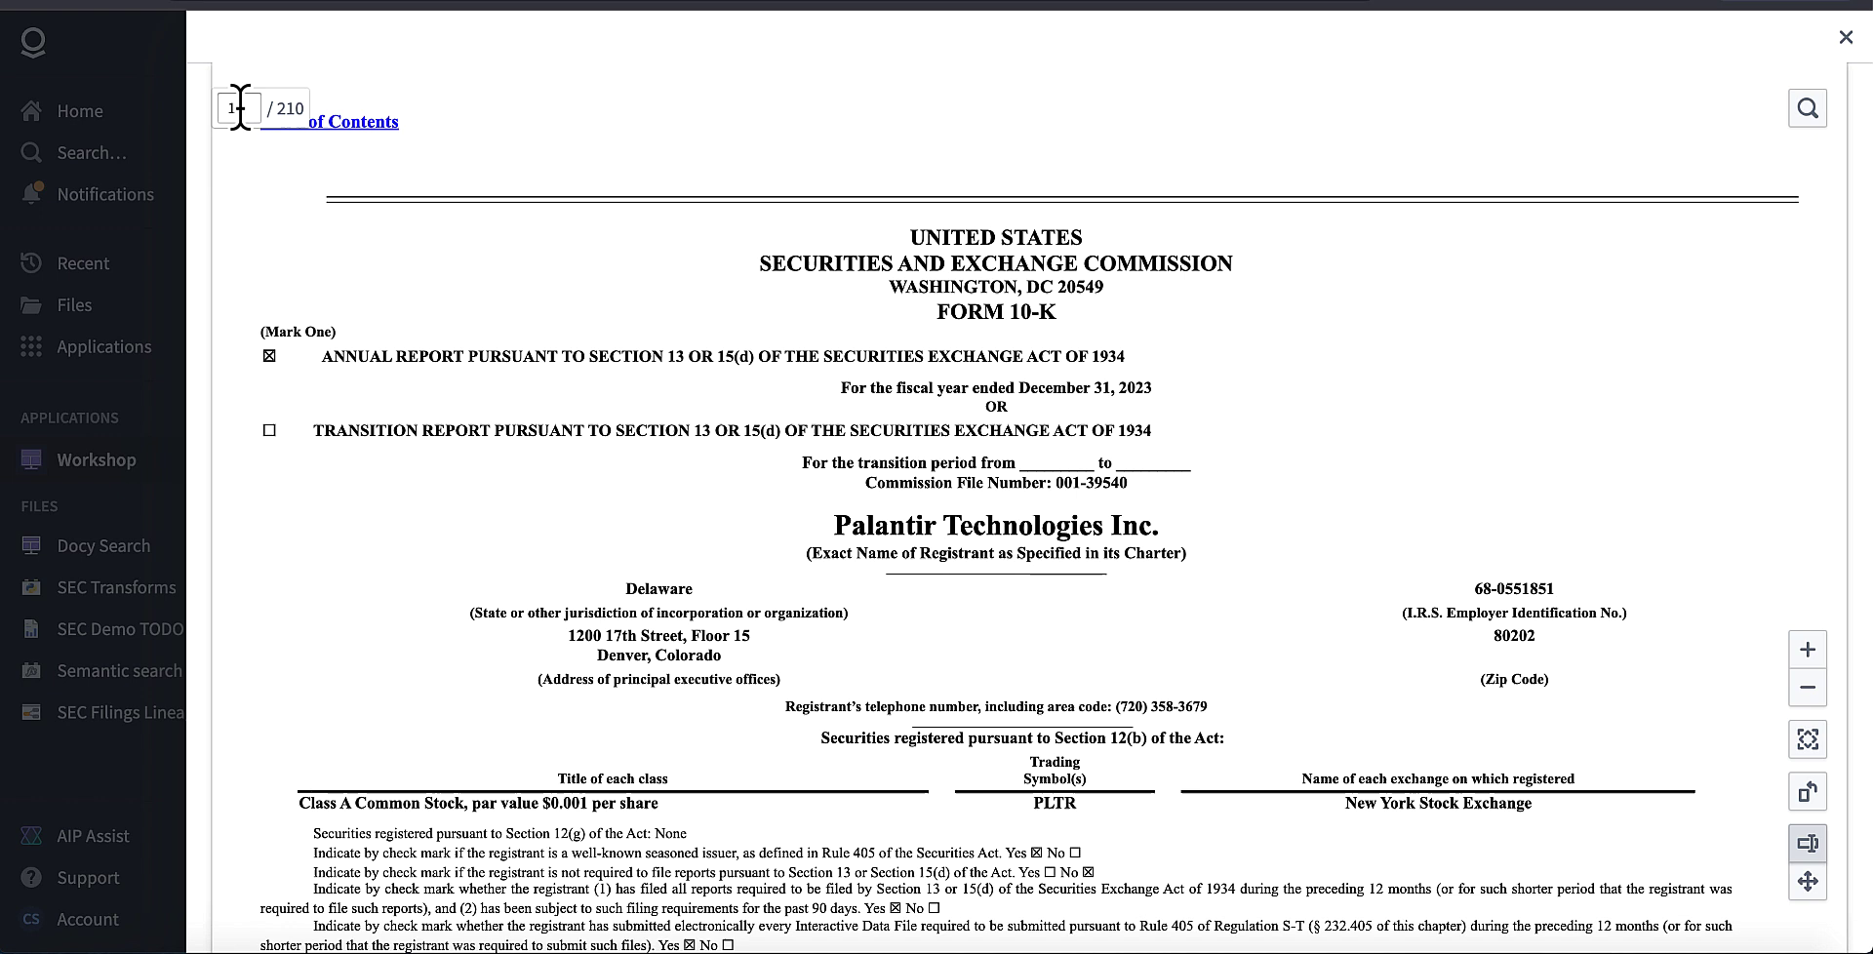
Step: Jump to 10-K page 89, confirm 2023 net cash from operations of 712,183, and close the viewer
click(240, 107)
text(89)
key(Return)
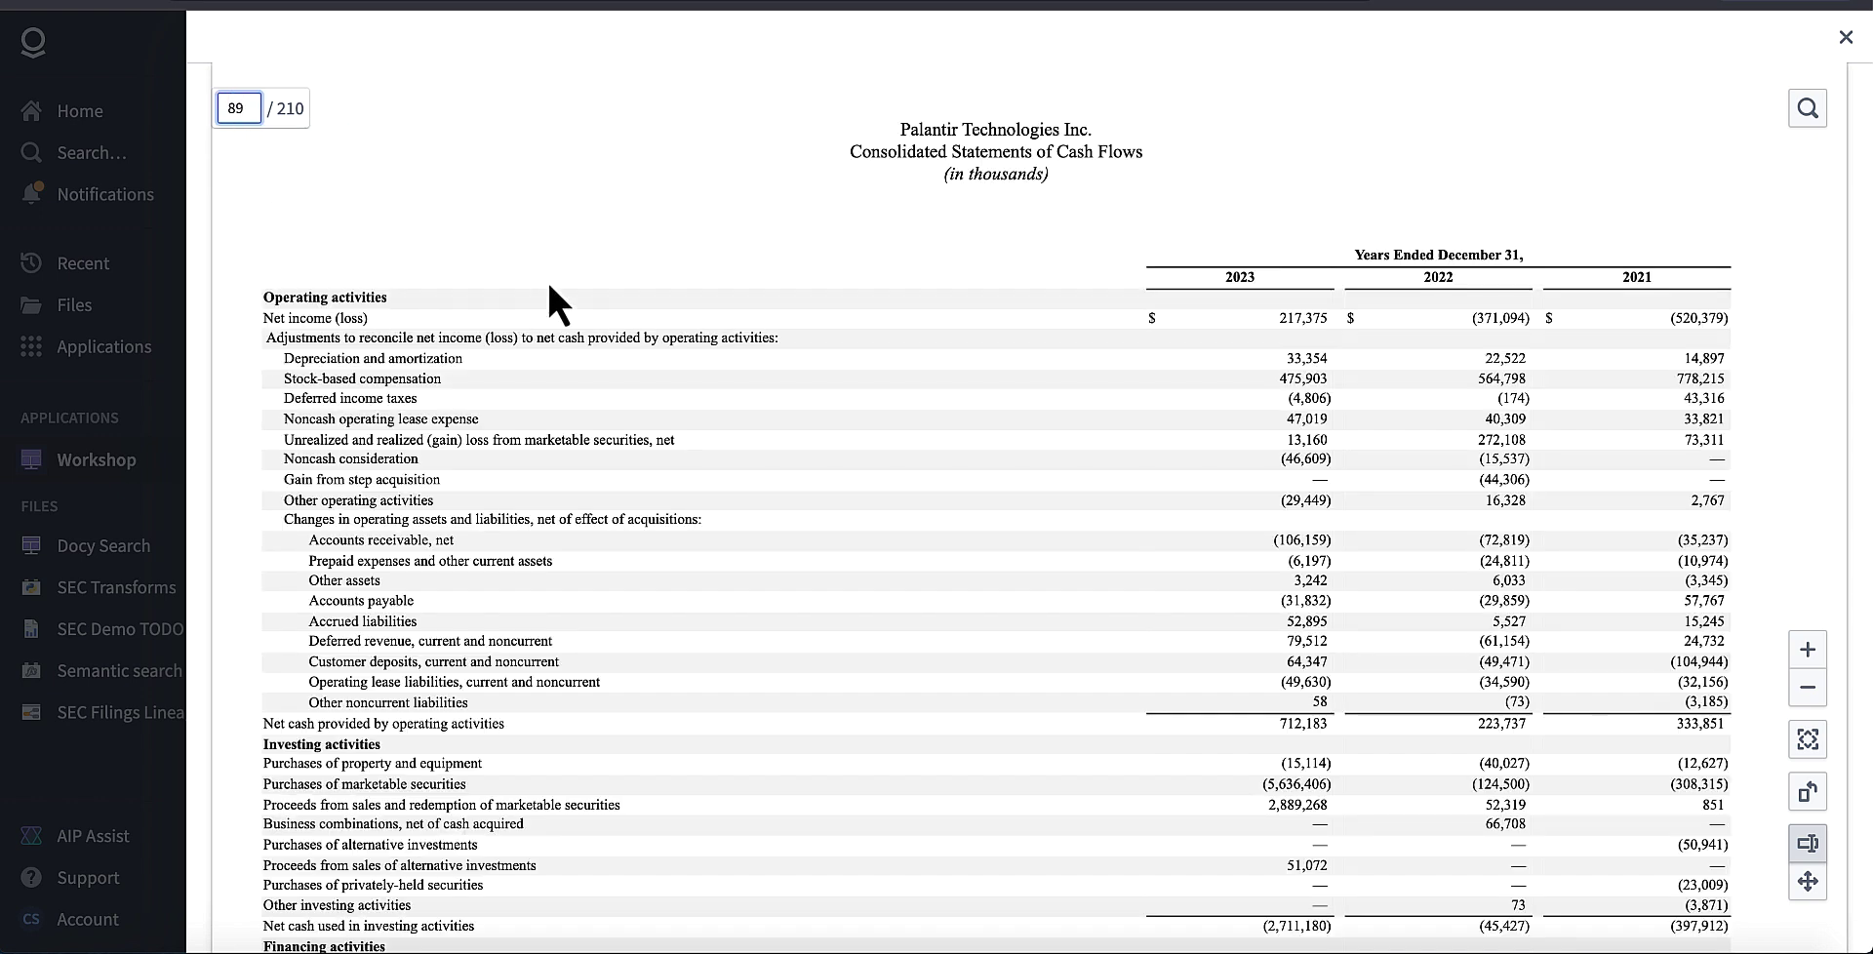
scroll(1102, 496, down, 2)
scroll(1307, 594, up, 2)
drag(1324, 724, 1283, 722)
click(1845, 37)
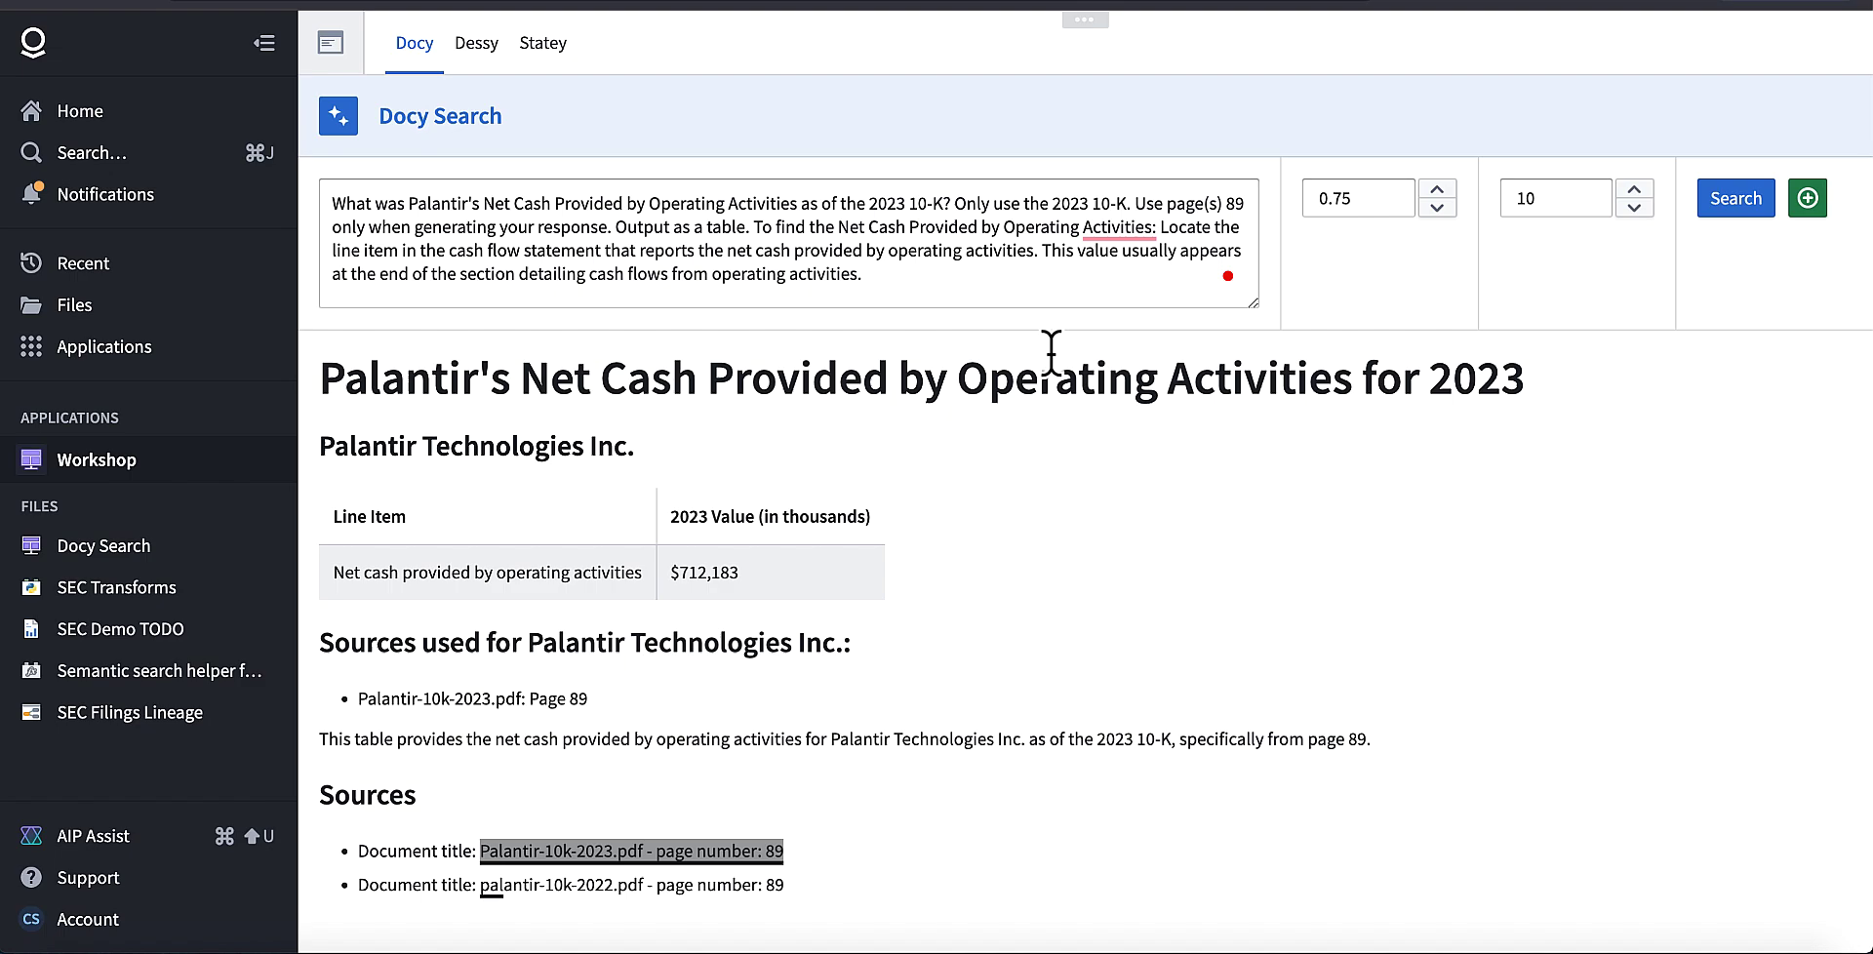
Step: Copy the full search query and paste it into the new Docy Answer's Prompt field
click(1808, 200)
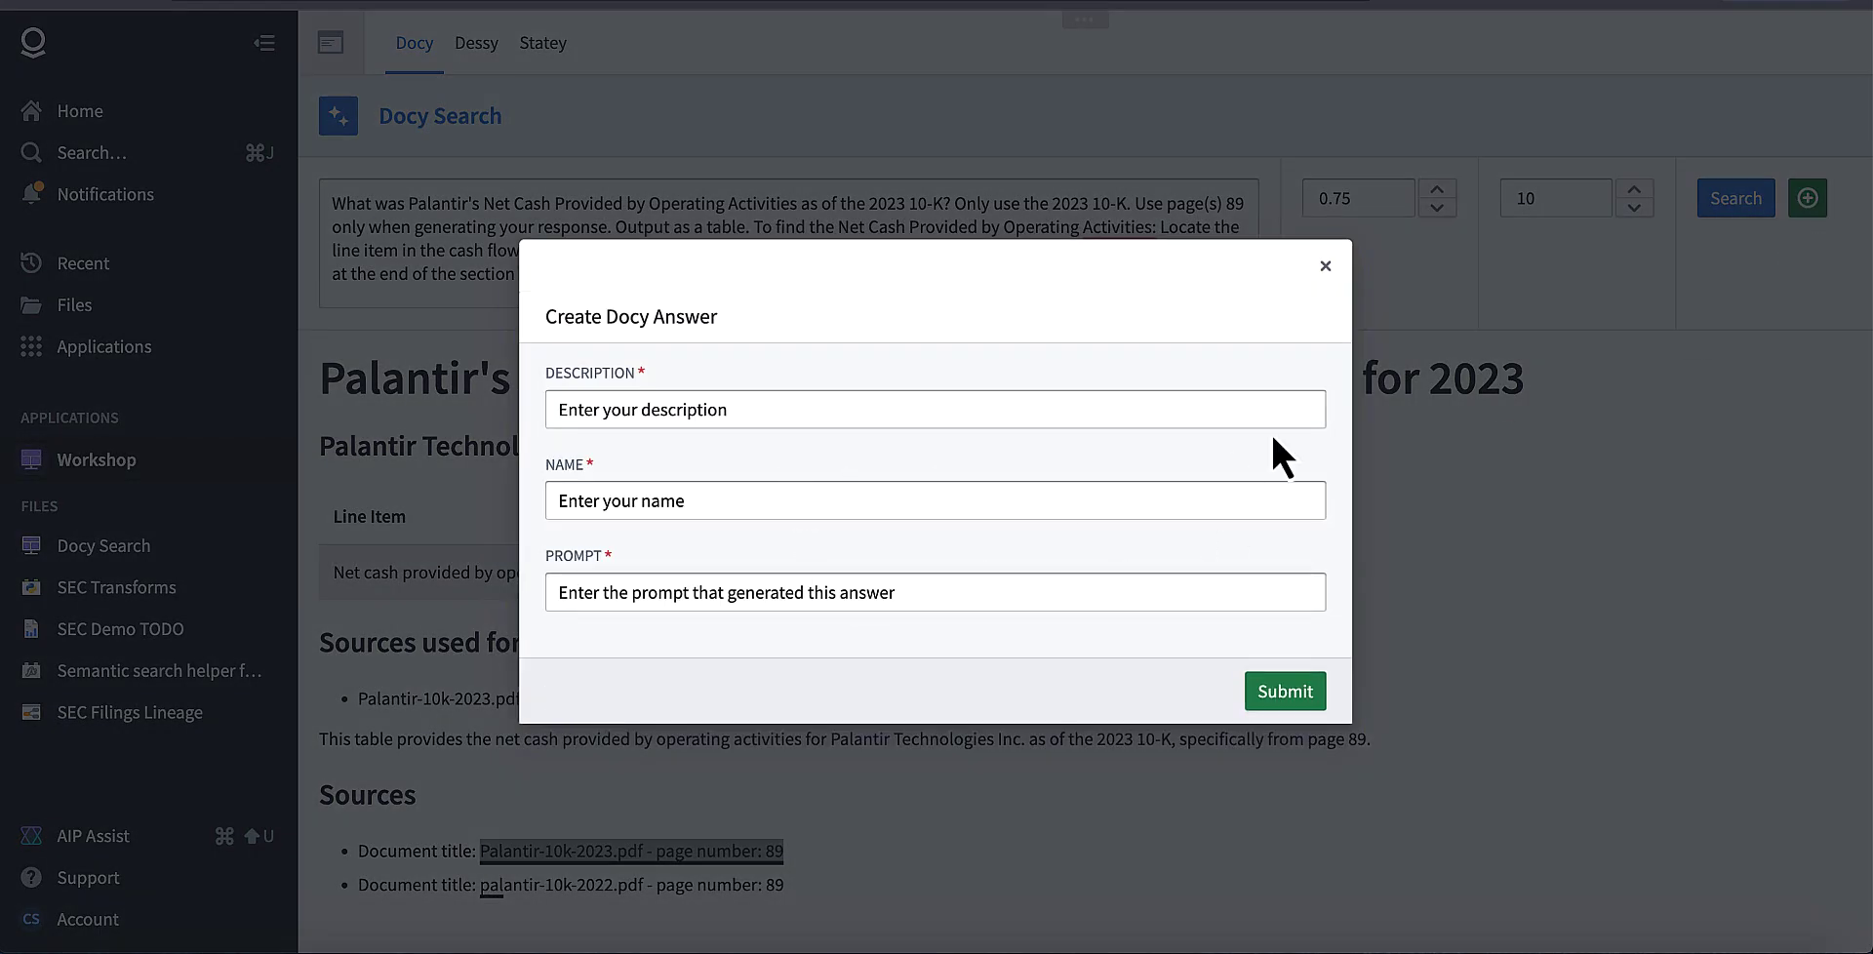
click(1324, 267)
click(934, 282)
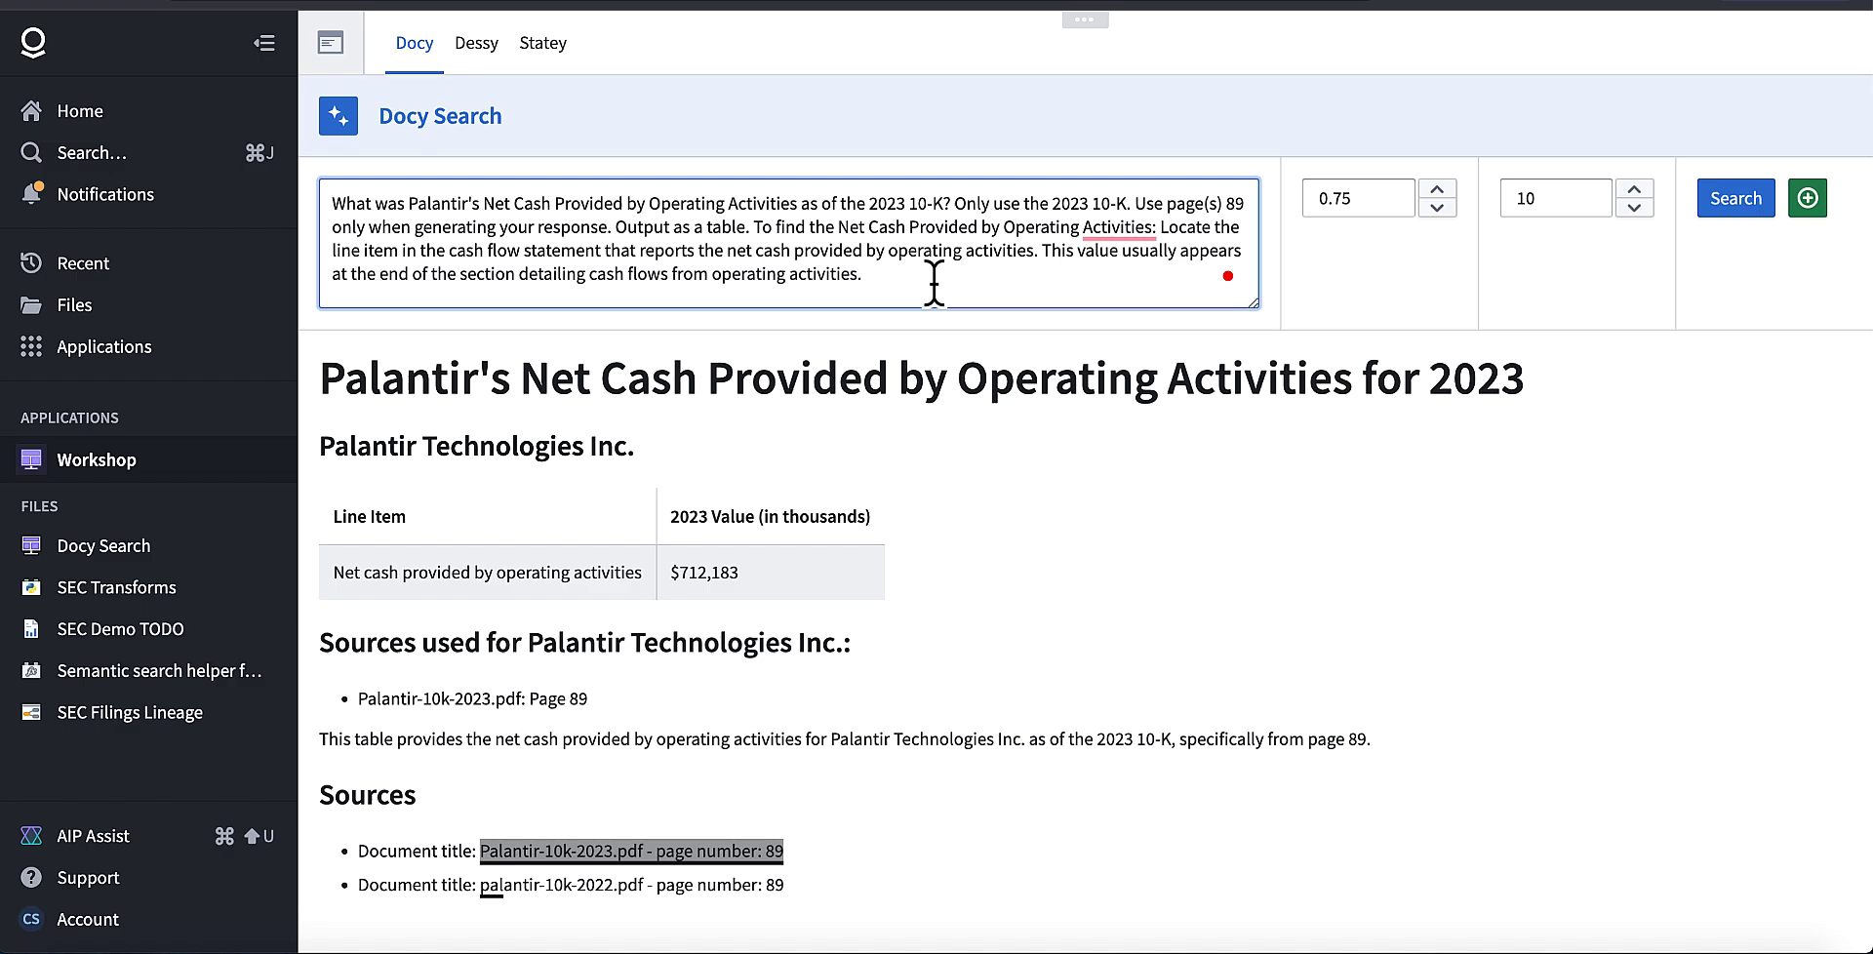
key(super+a)
click(1807, 200)
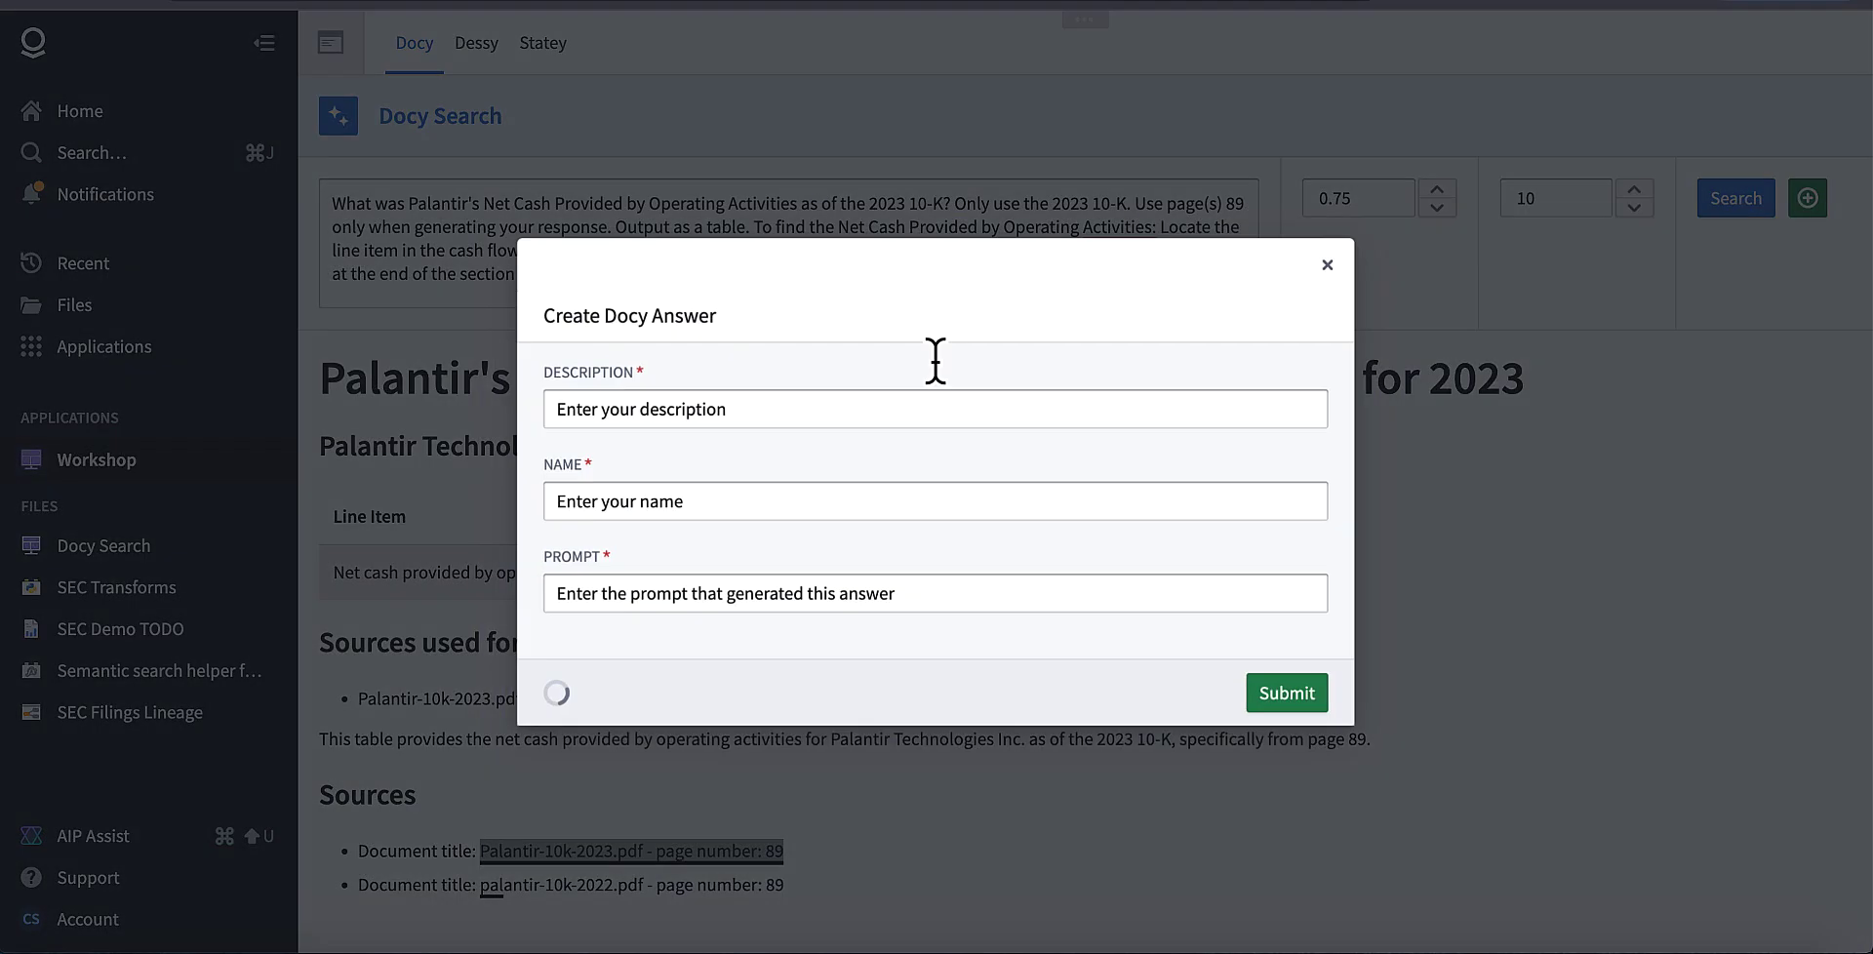
drag(928, 592, 515, 606)
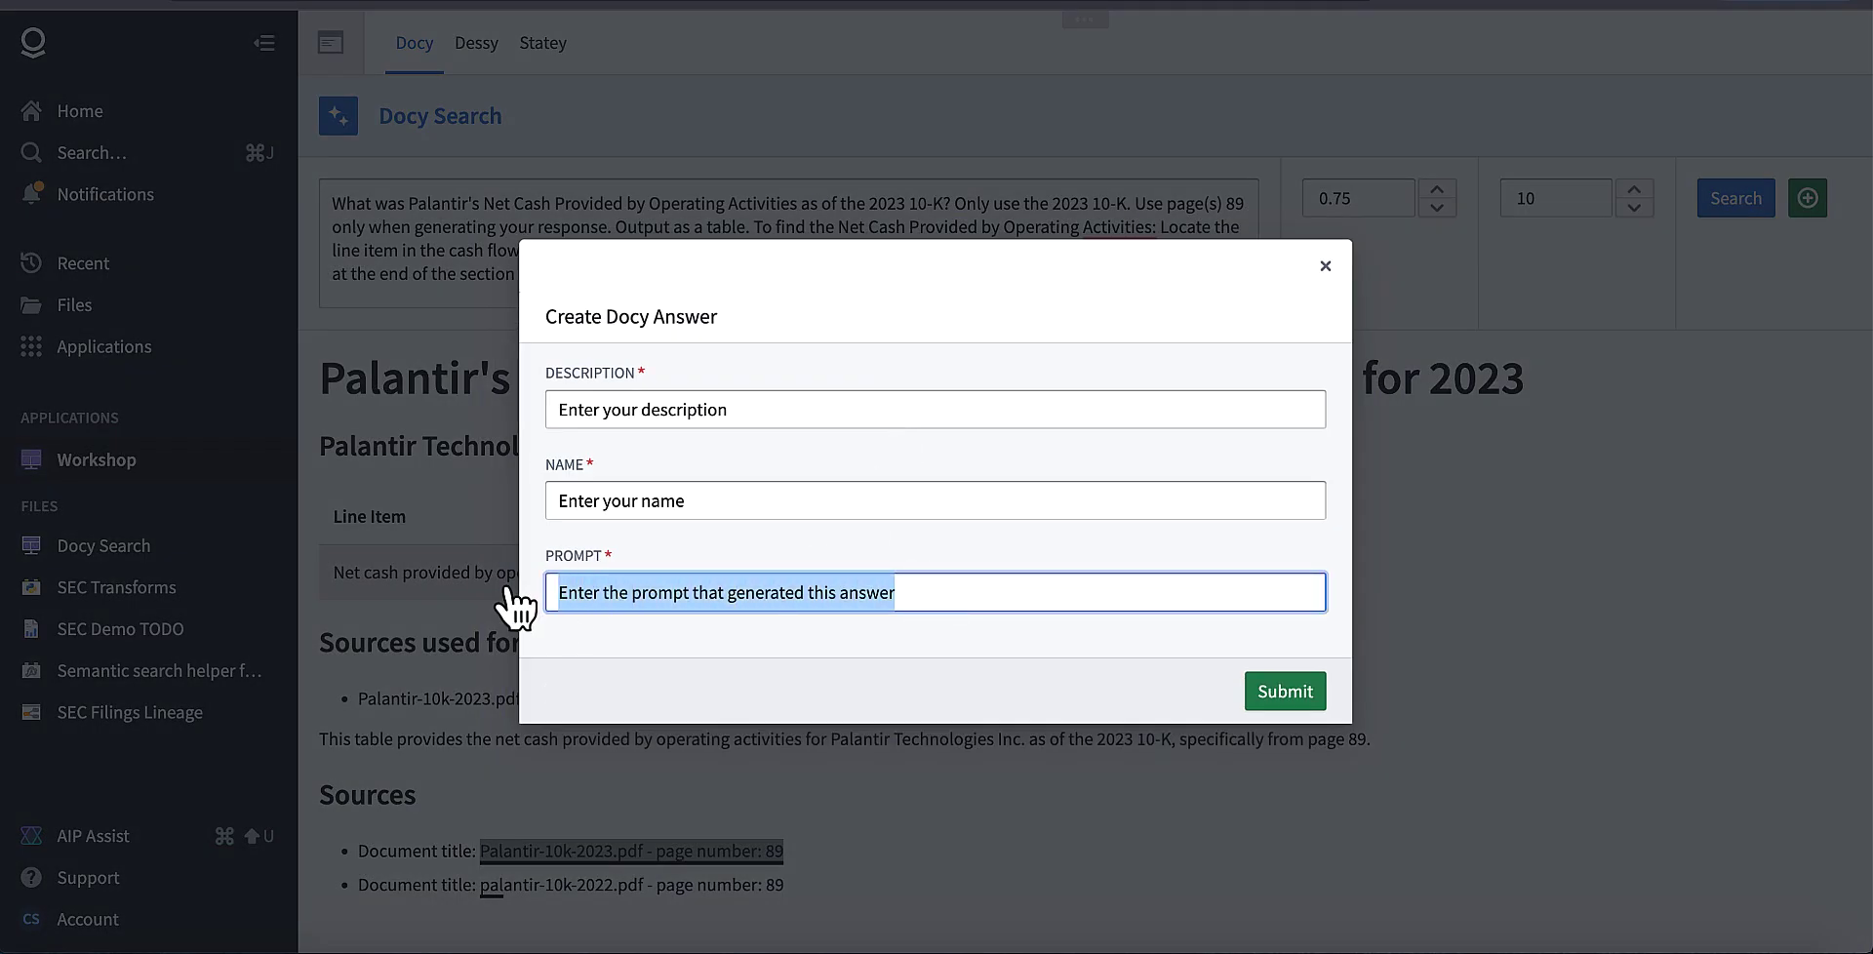
key(super+v)
Step: Set description and name to 'Palantir's Net Cash Provided by Operations in 2023' and submit
drag(764, 410, 536, 405)
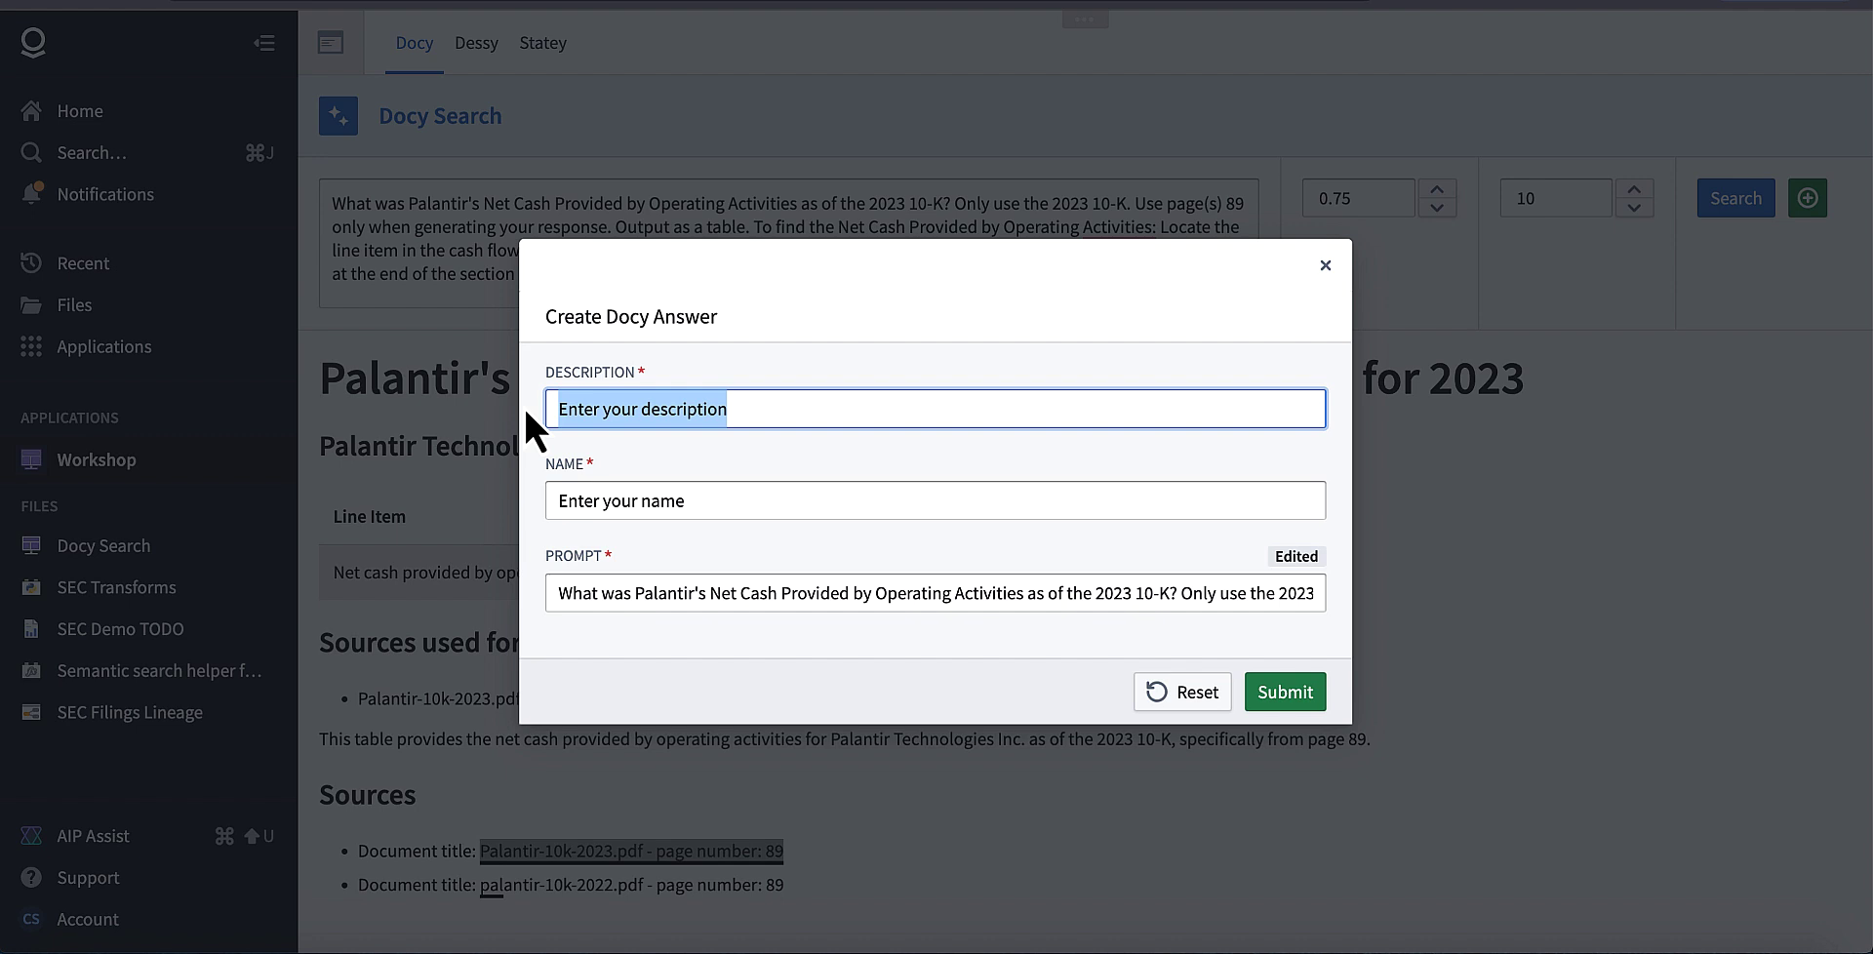
text(Paal)
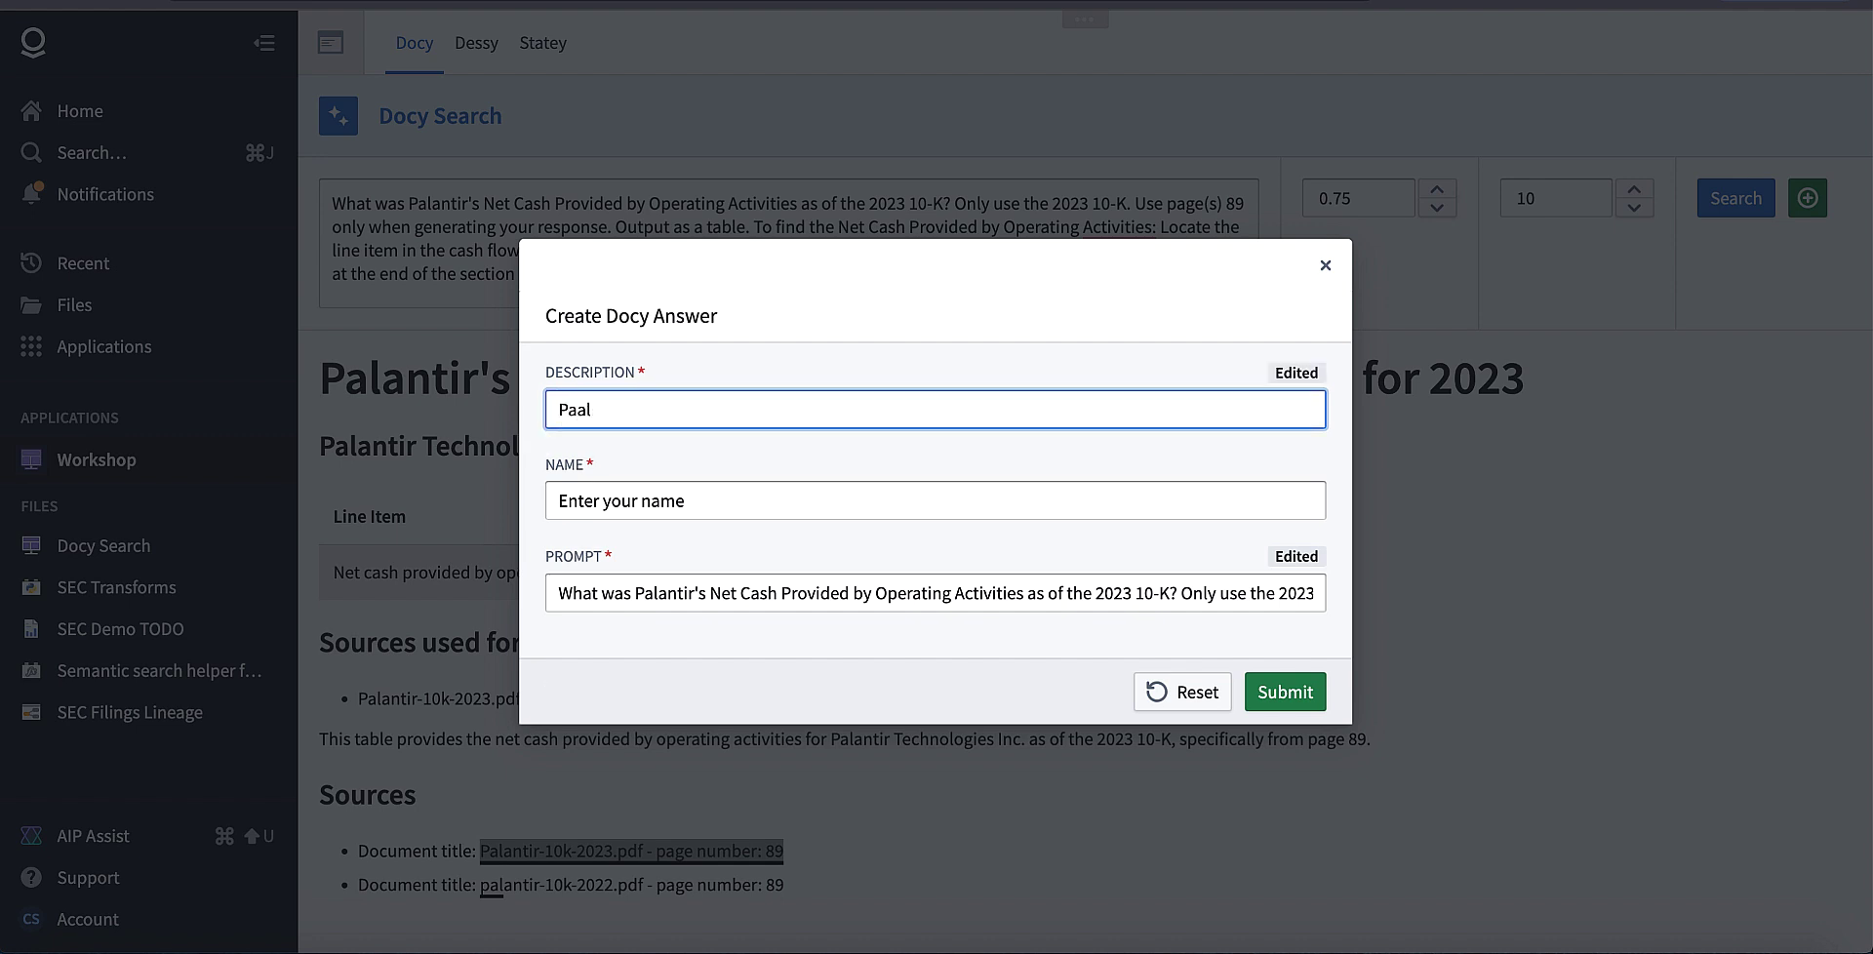
key(BackSpace)
key(BackSpace)
text(lantir's Net Cash Provided b)
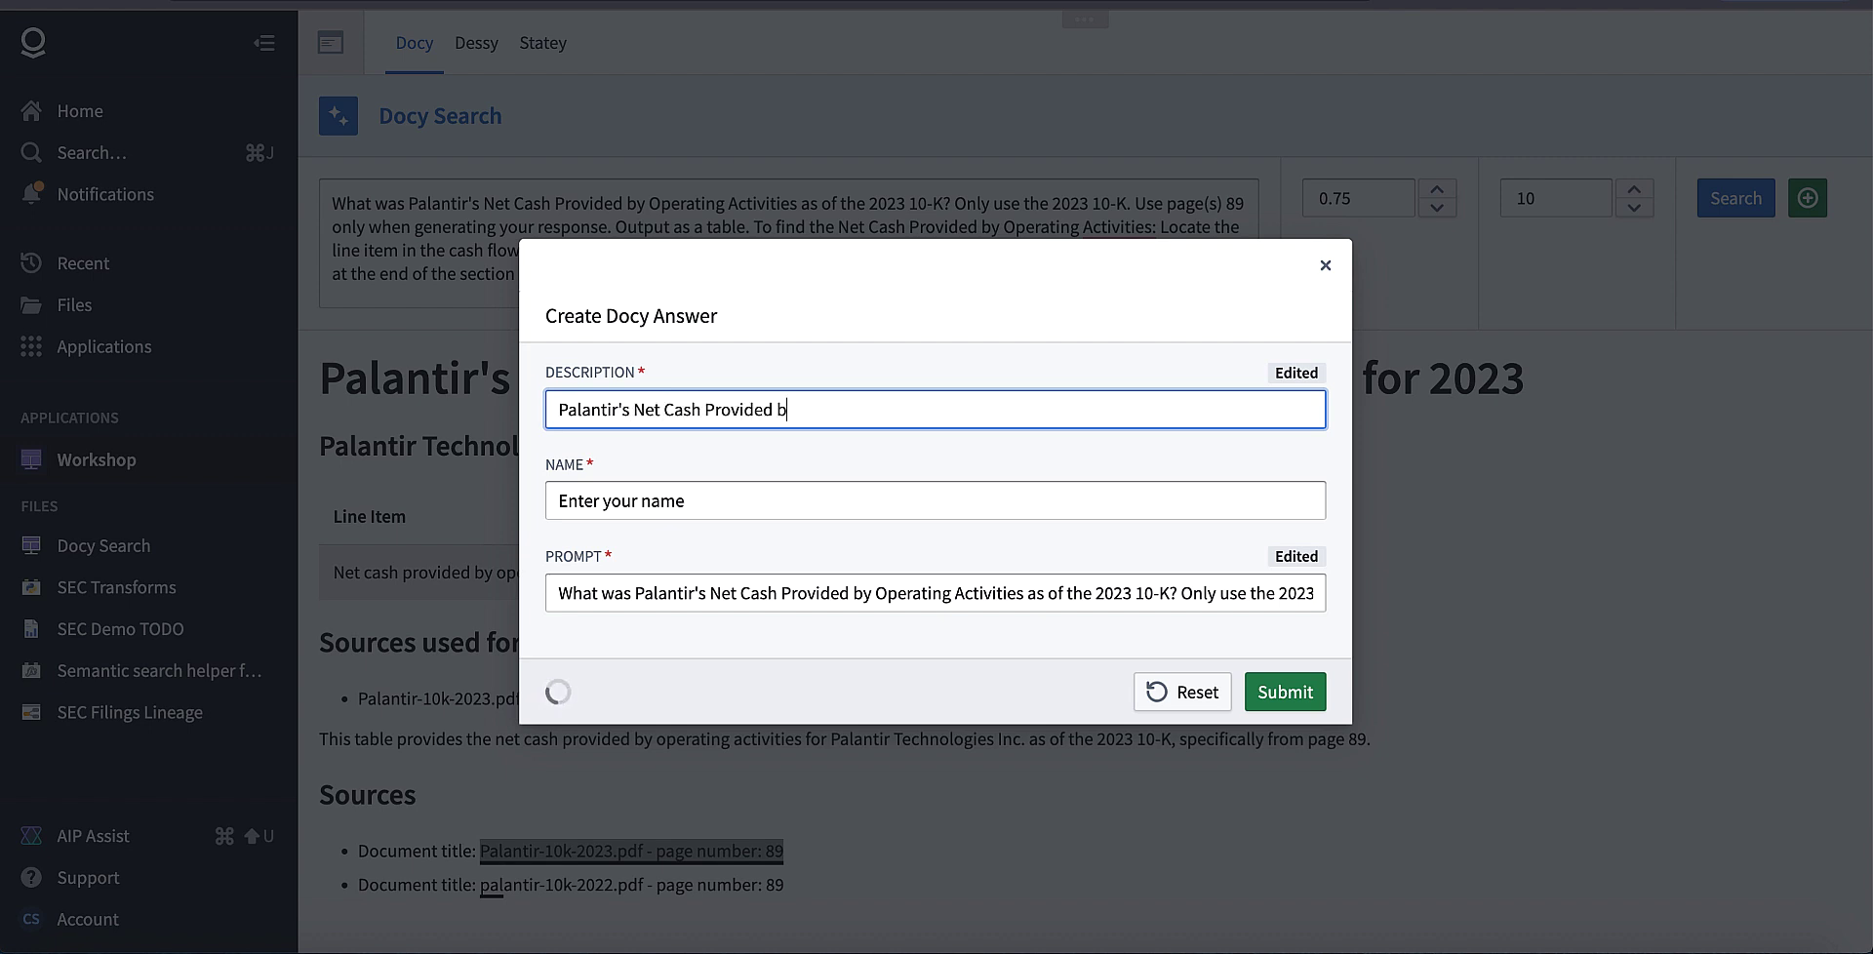
text(y Operations in 2023)
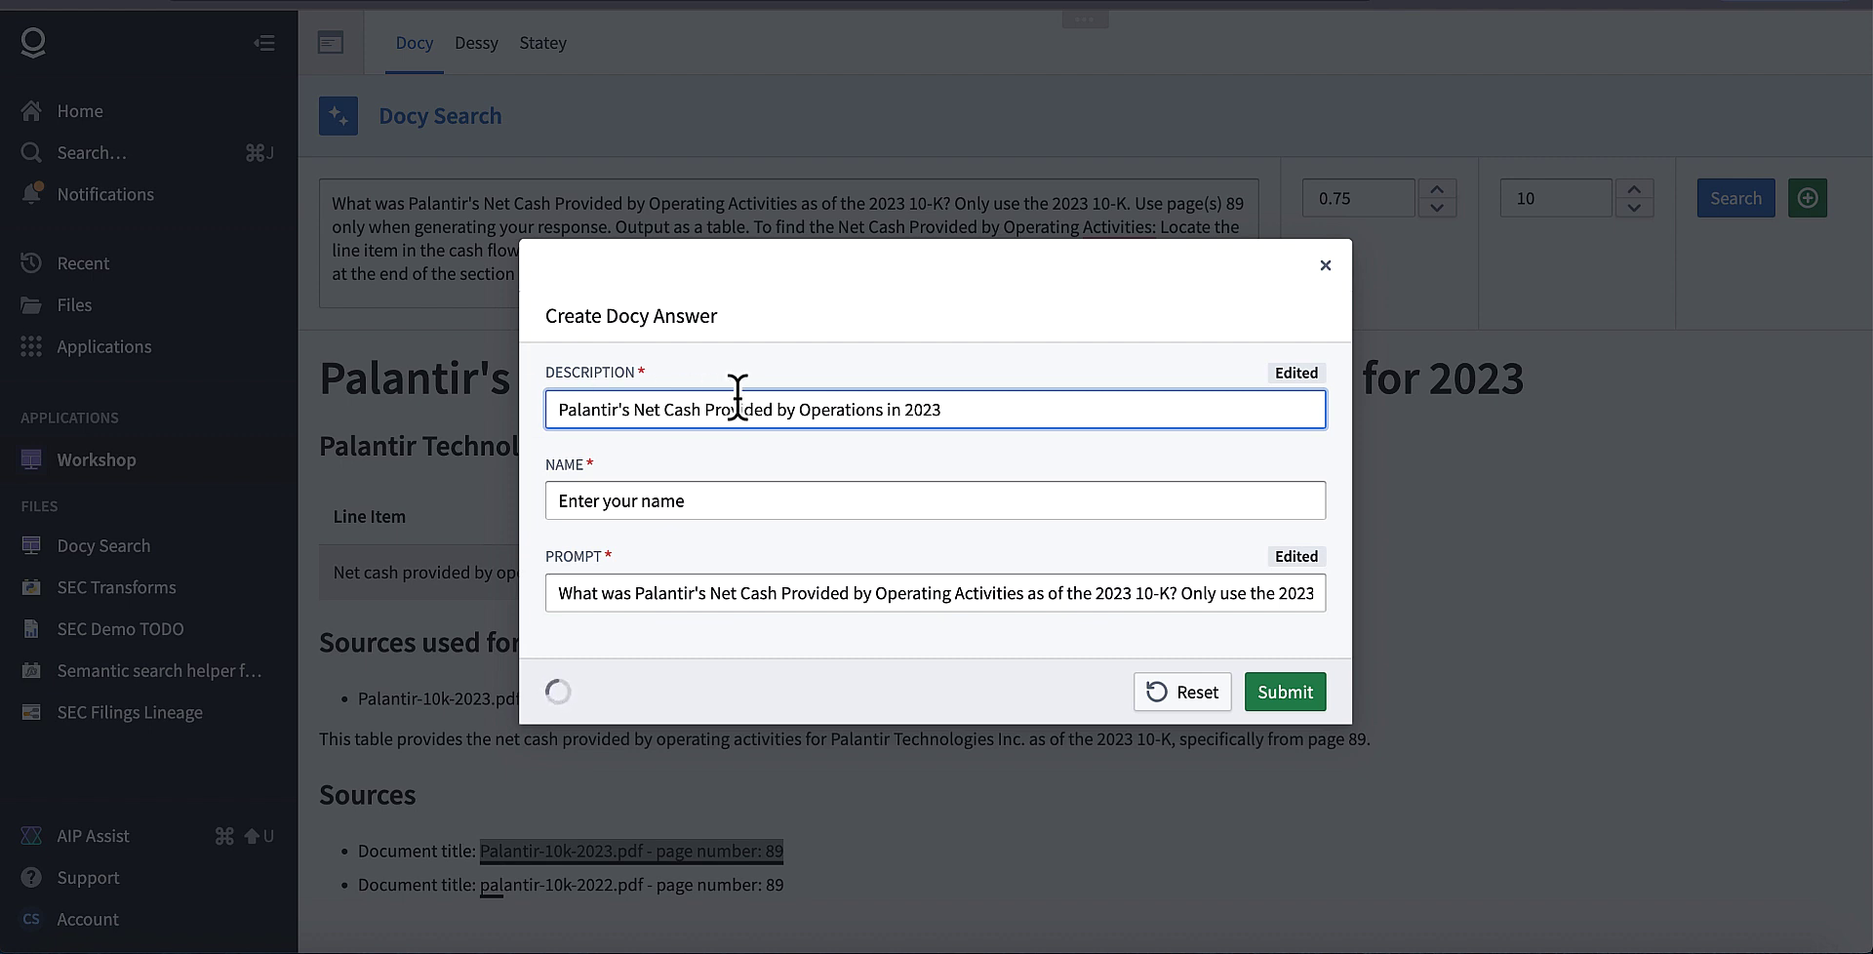
drag(975, 409, 570, 419)
key(ctrl+c)
click(690, 500)
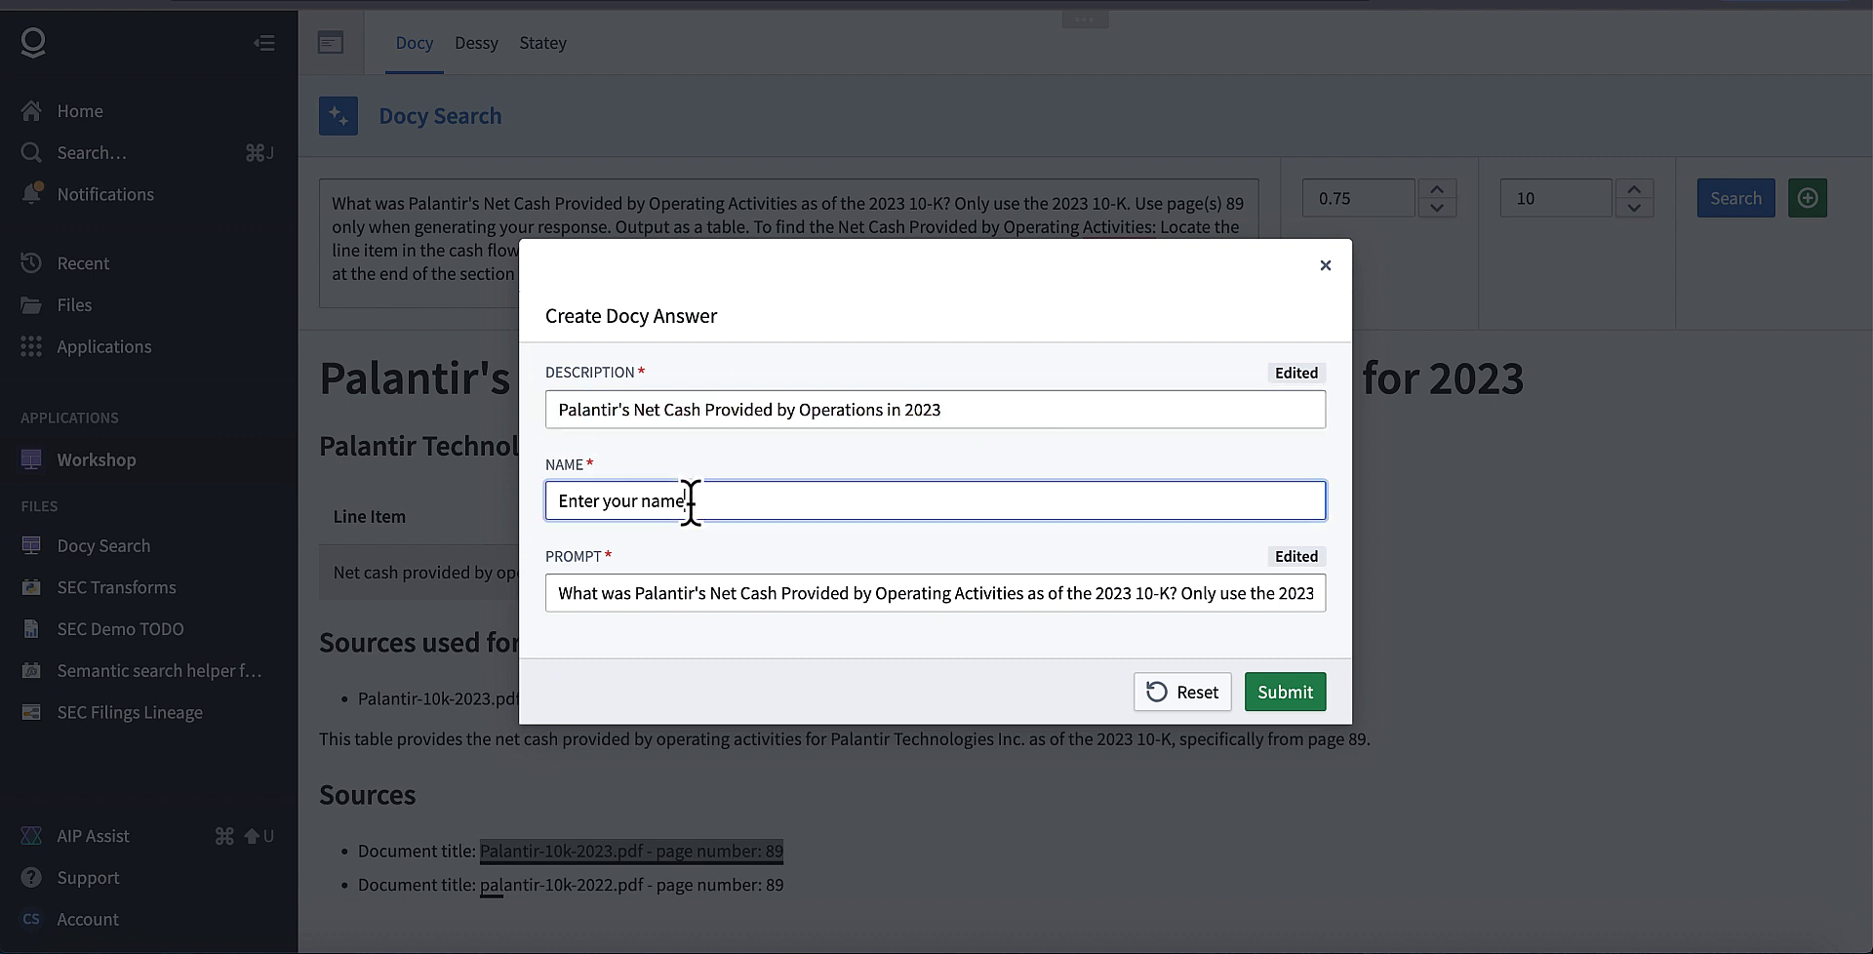
key(ctrl+v)
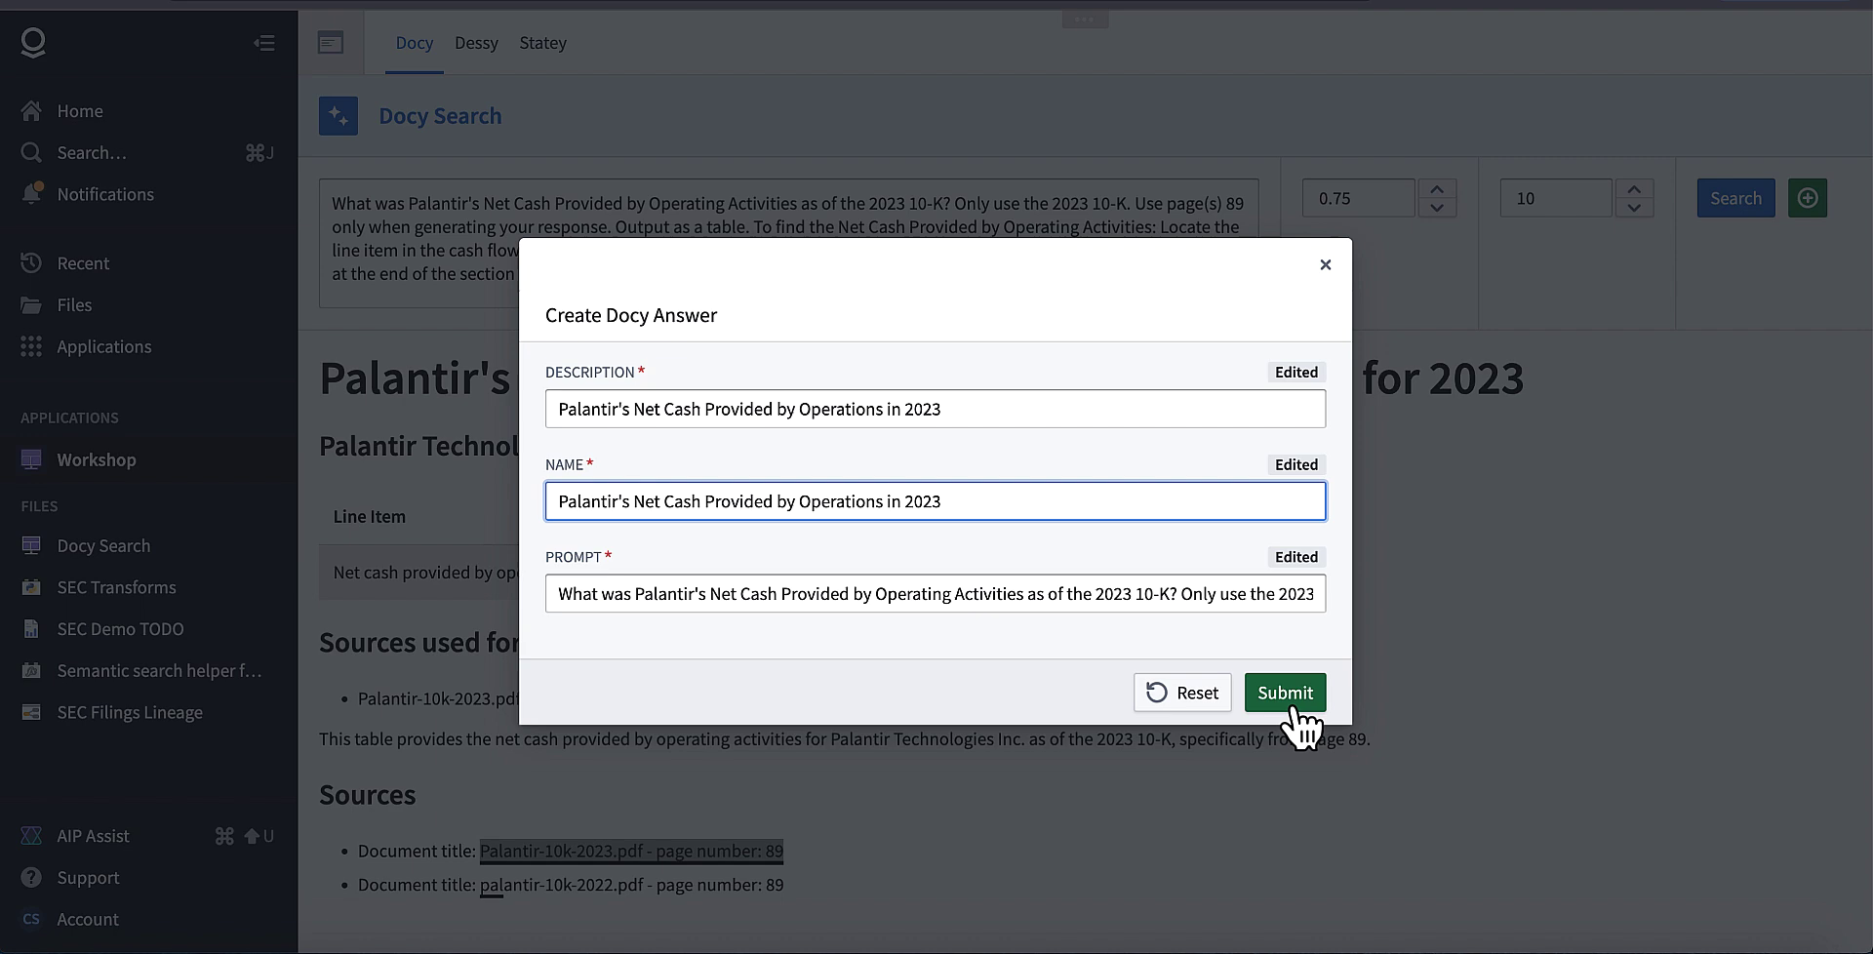
click(1285, 695)
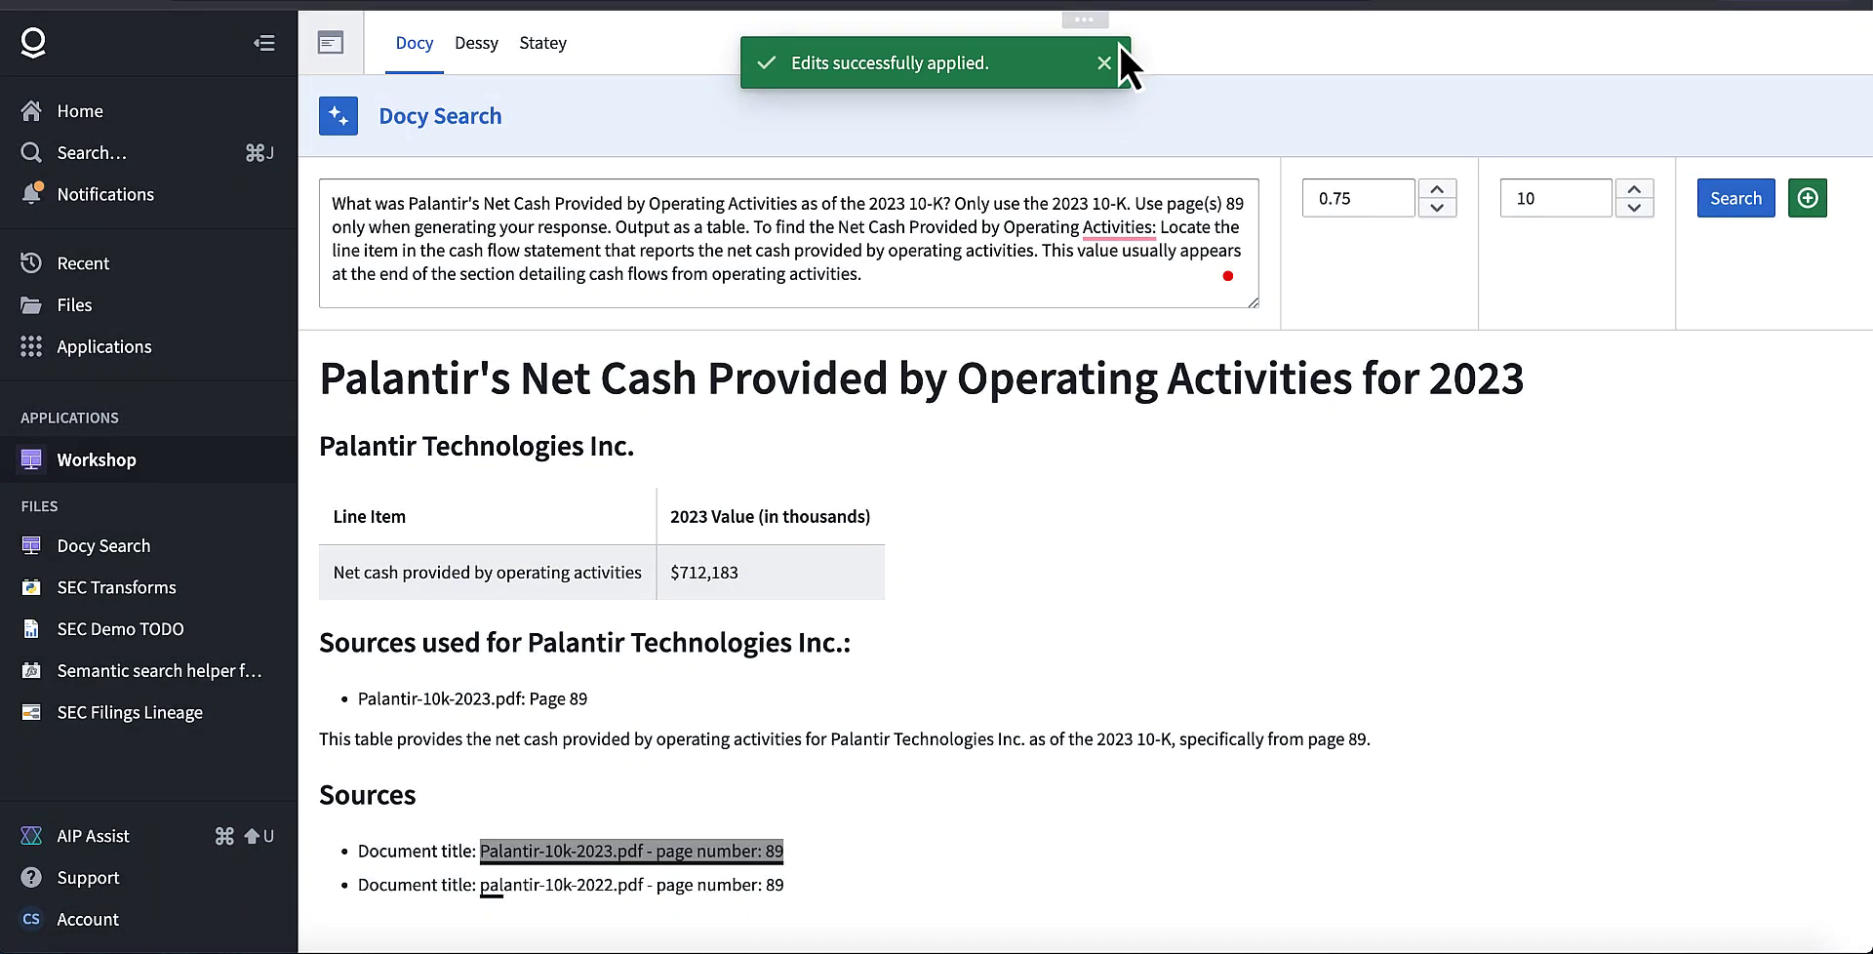
Step: Open the Palantir Net Cash answer from the Statey list and compare its markdown and rendered views
click(546, 47)
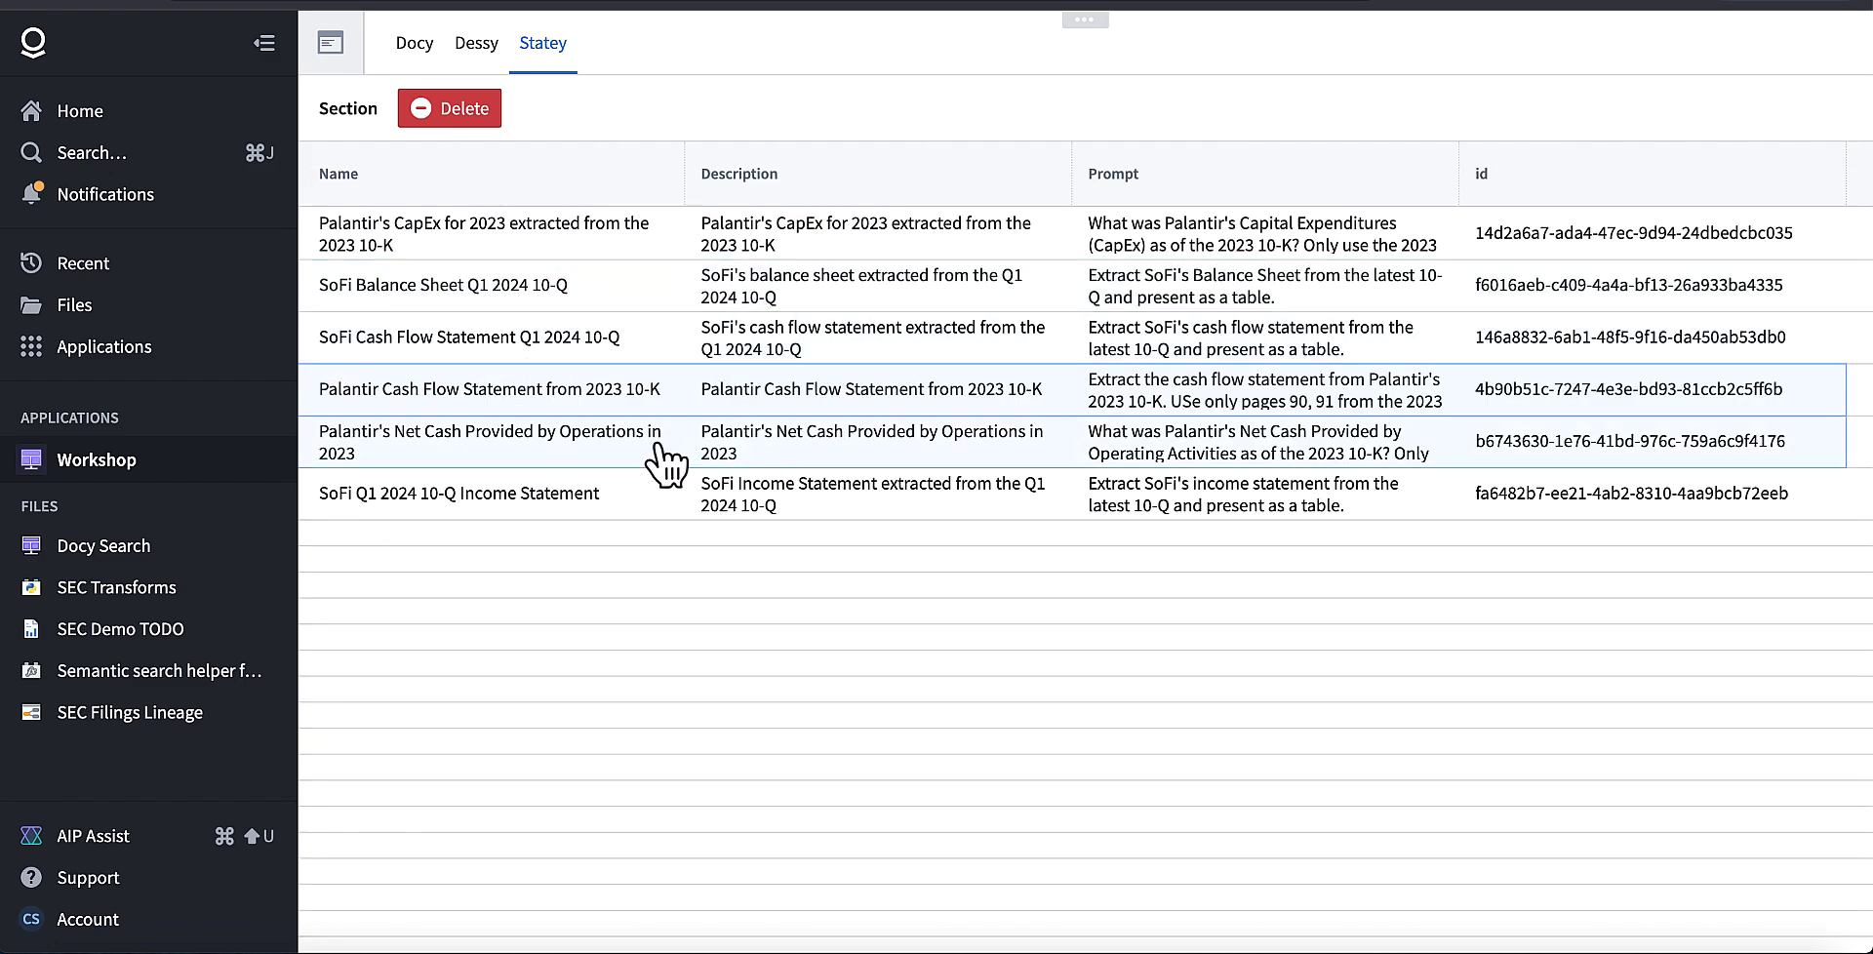
click(579, 454)
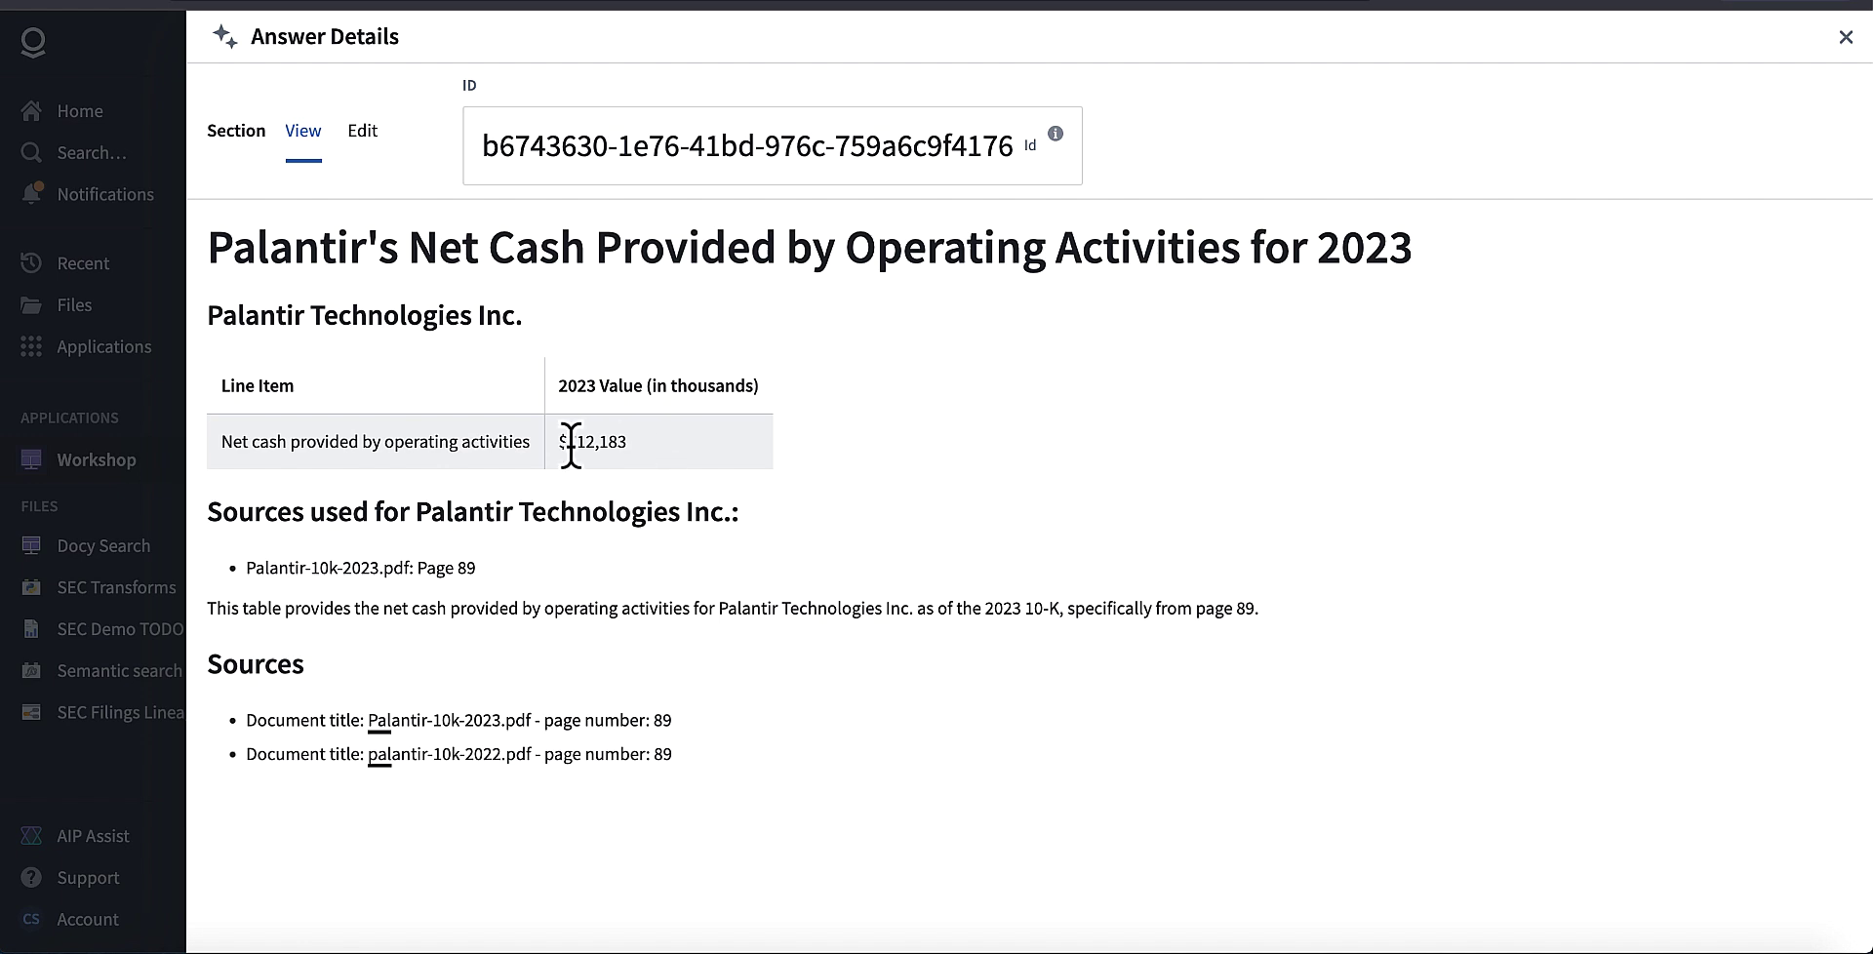
click(363, 137)
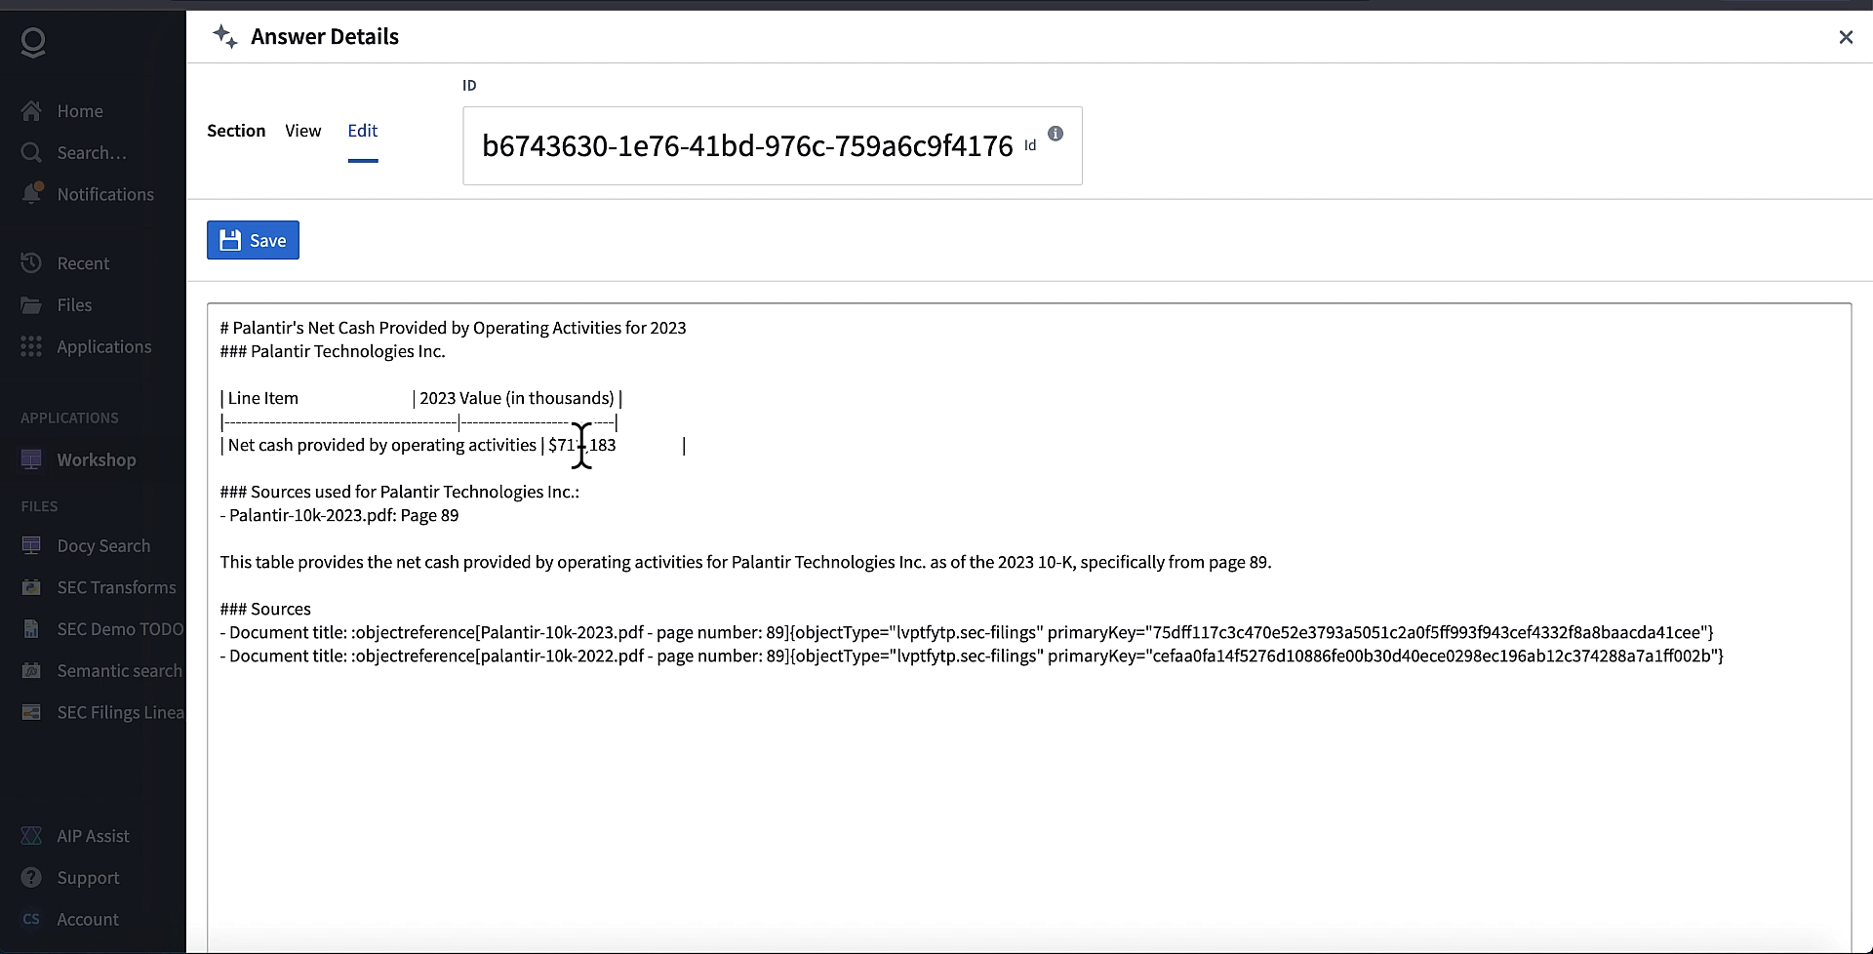
click(304, 134)
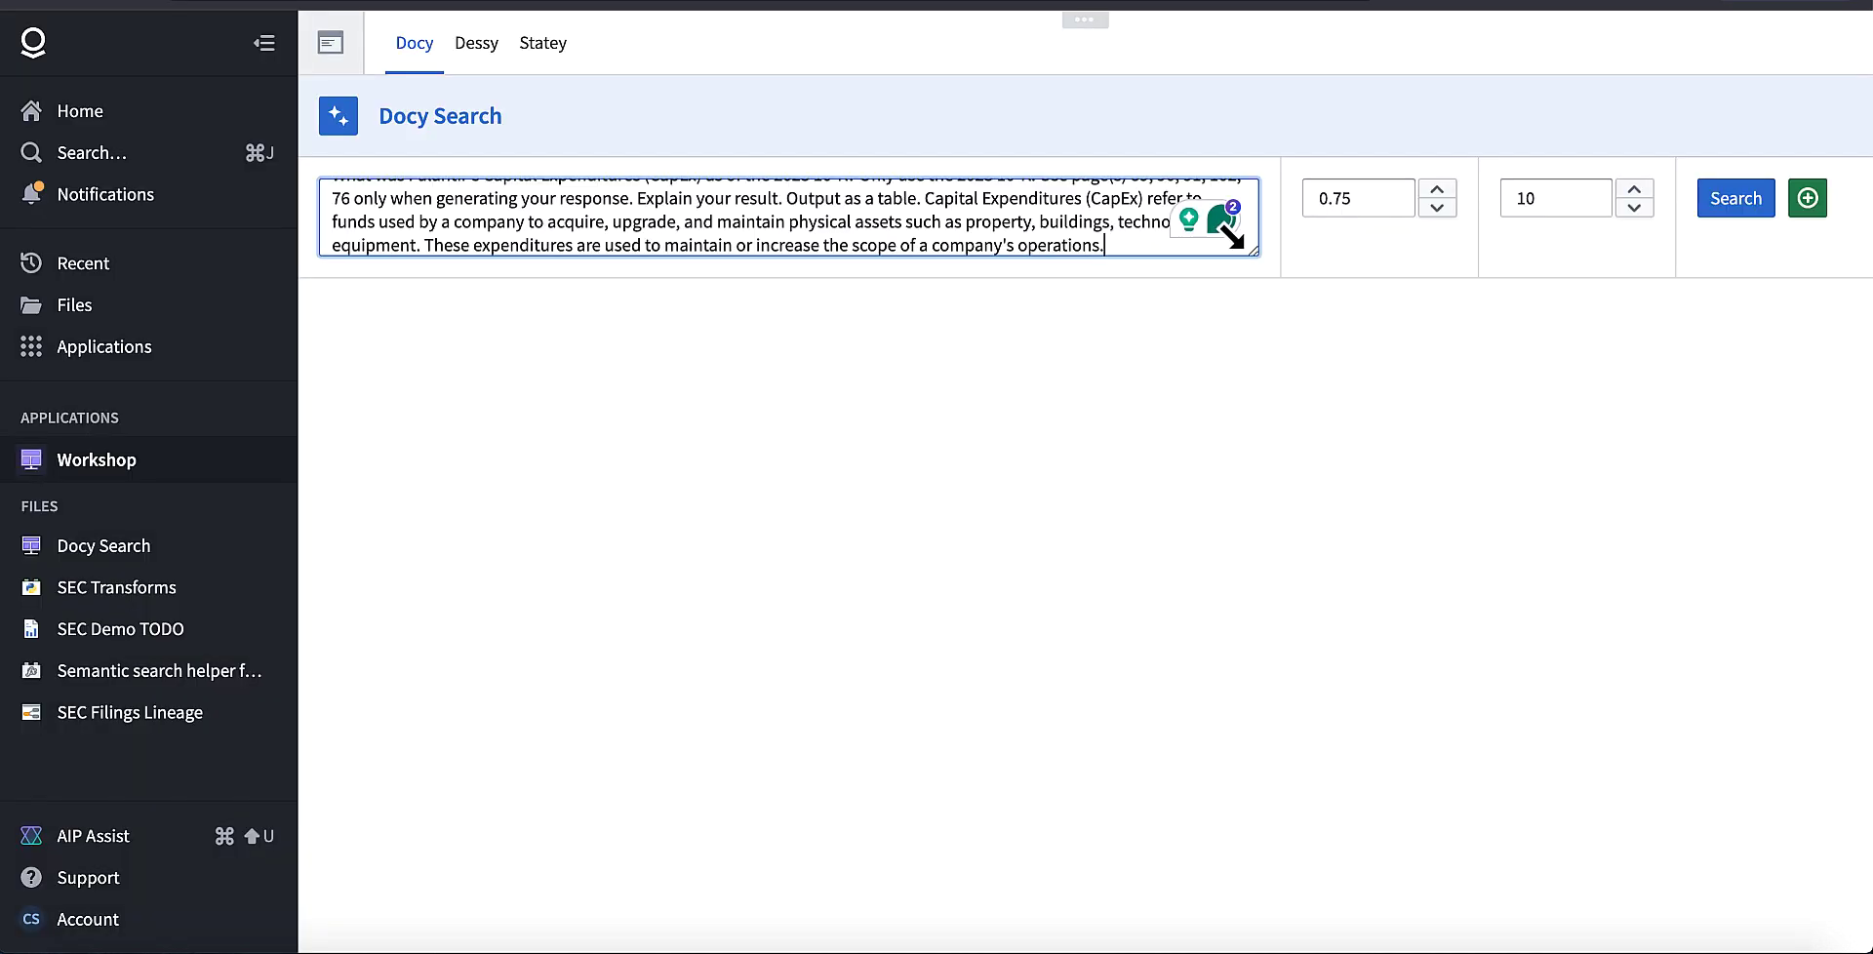
Step: Review the CapEx query text for pages 89, 90, 91, 102 and 76, then run the search
drag(1231, 244, 1233, 288)
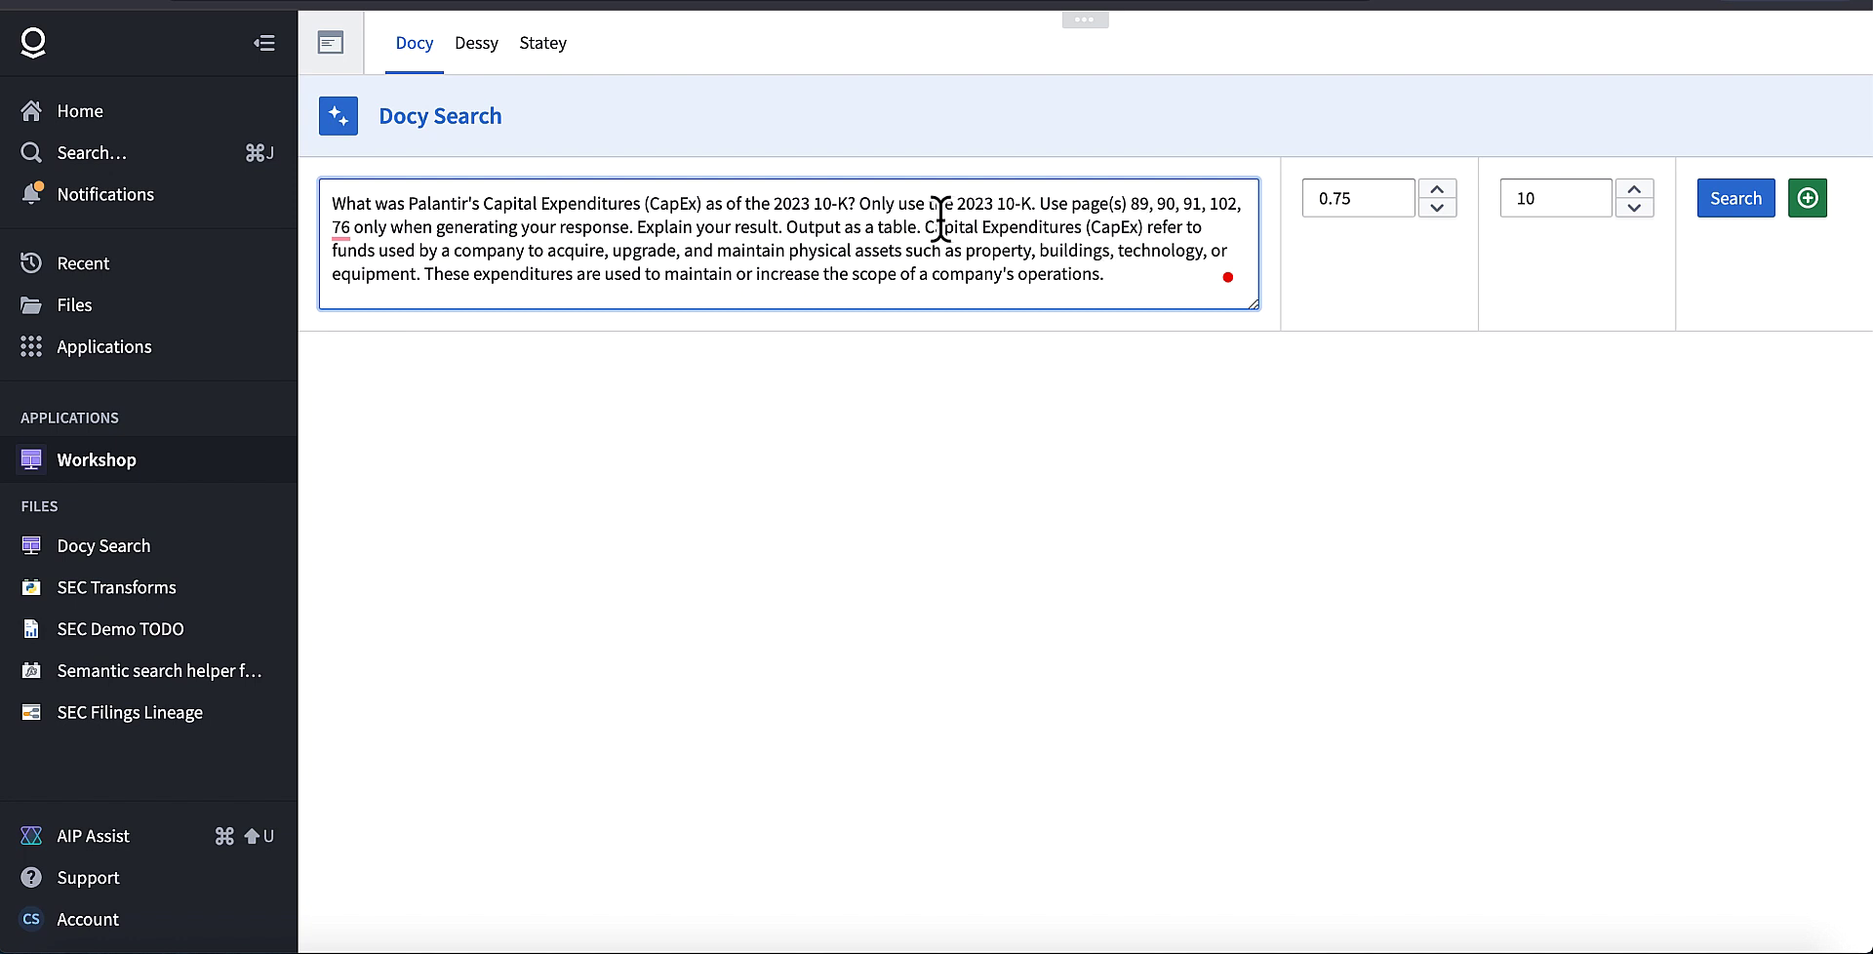
drag(921, 226, 1123, 280)
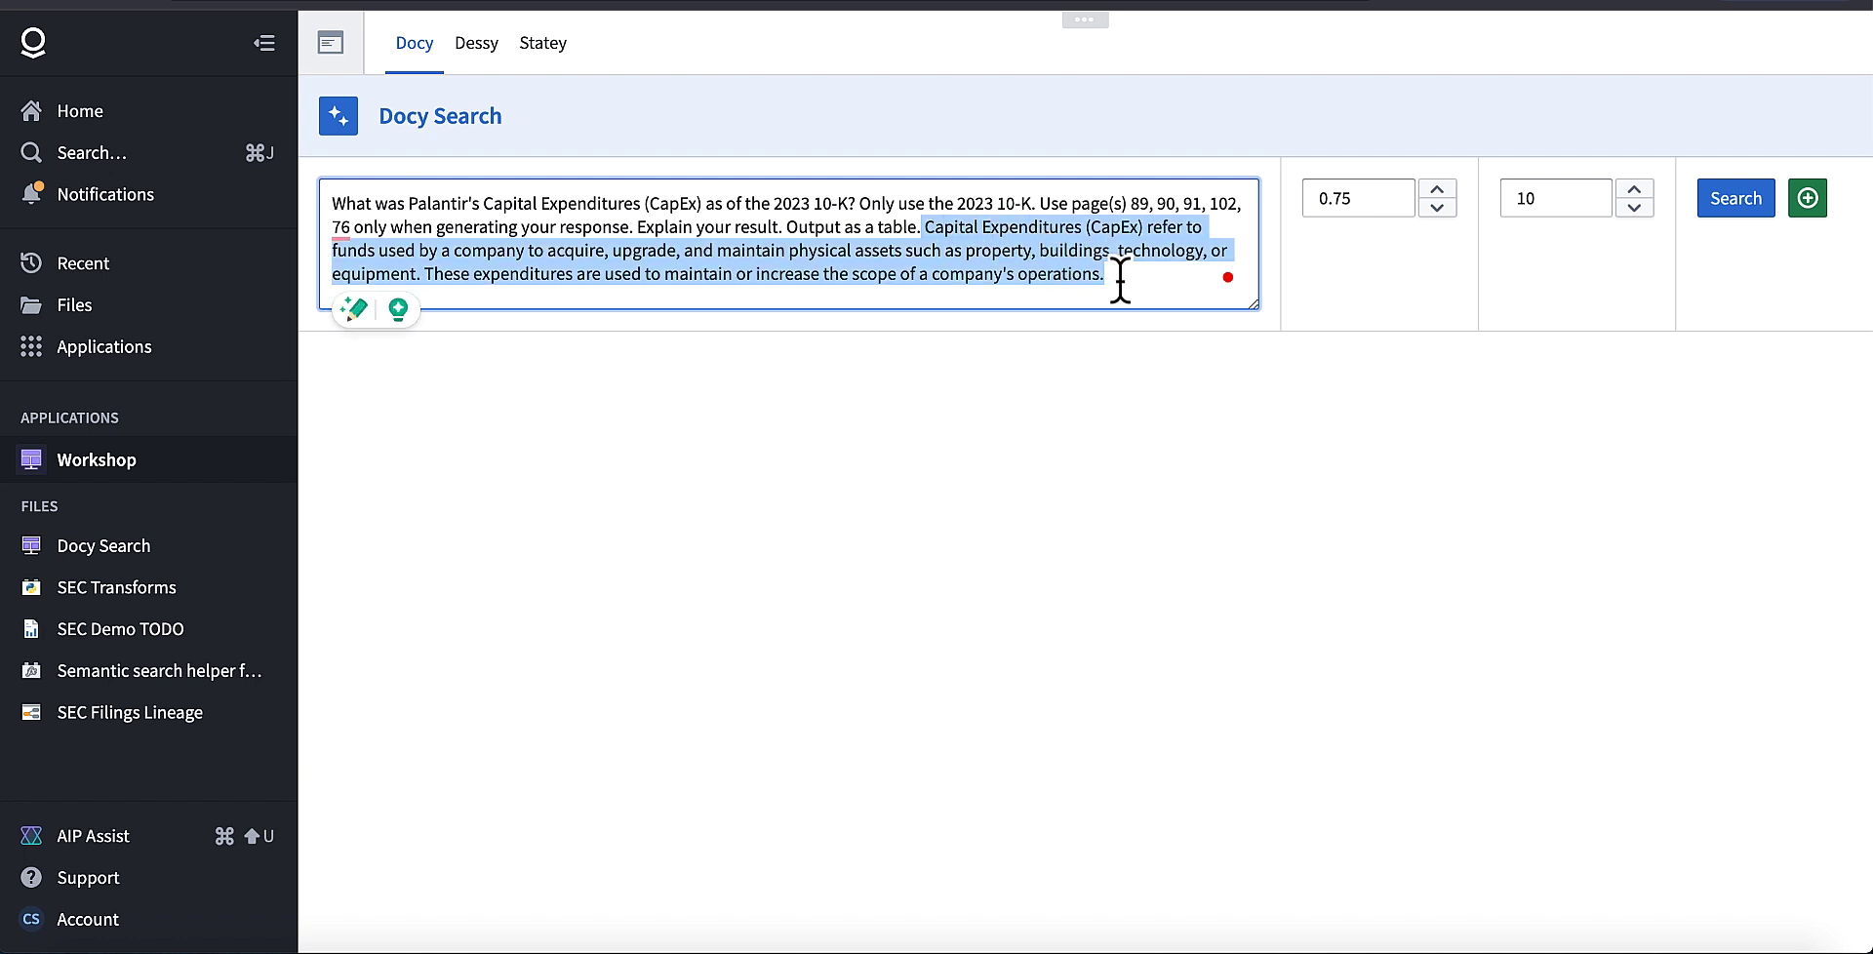
click(1120, 278)
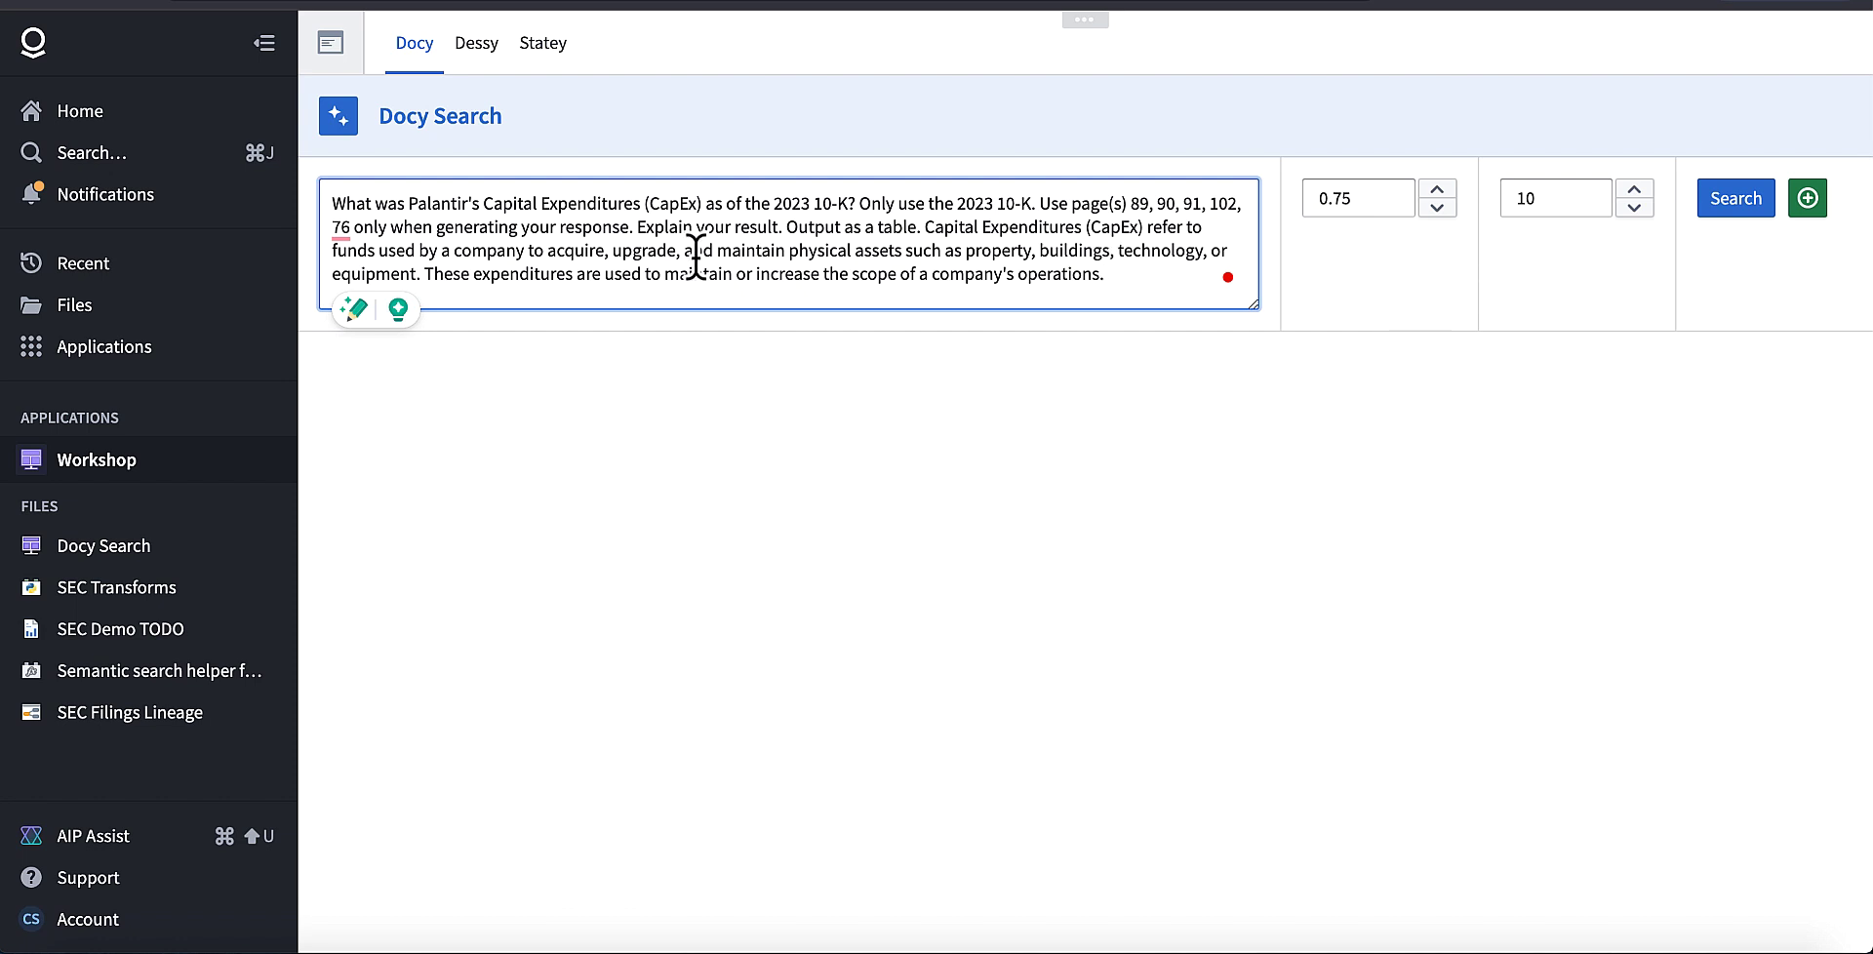
drag(784, 227, 637, 226)
click(1733, 205)
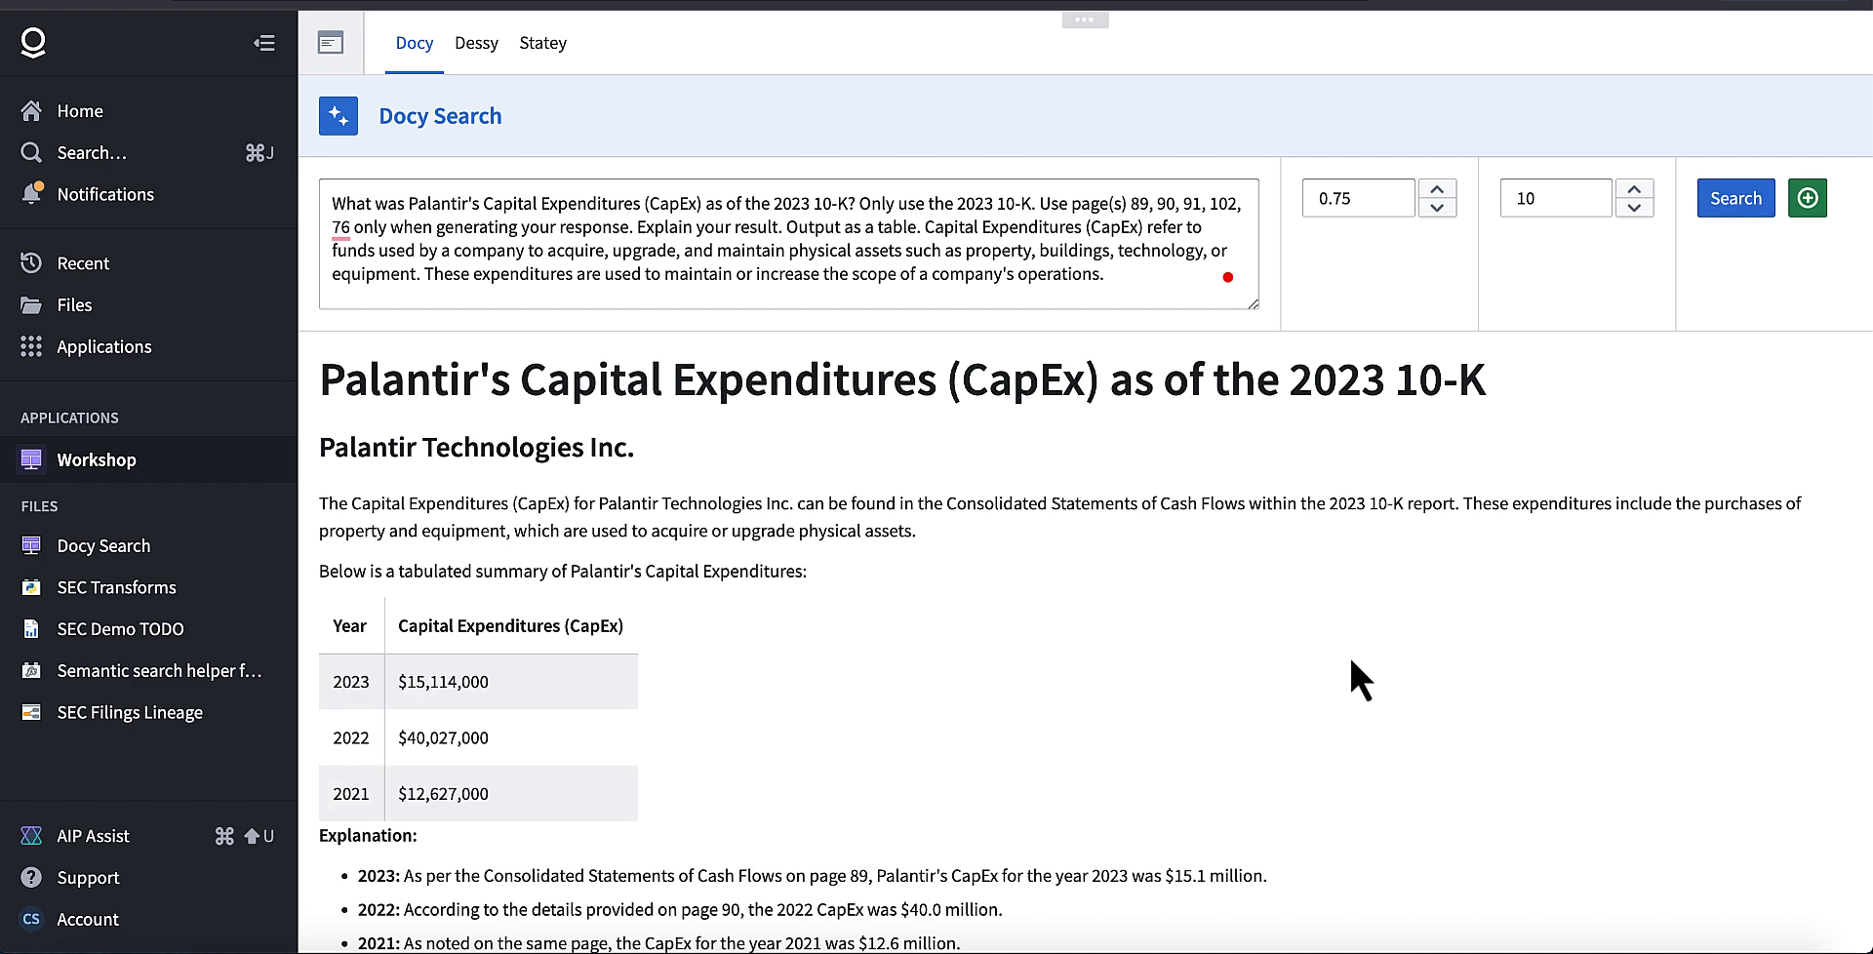
Step: Read the CapEx explanation for 2023, 2022 ($40.0M) and 2021 ($12.6M), then scroll to Sources
scroll(1349, 673, down, 2)
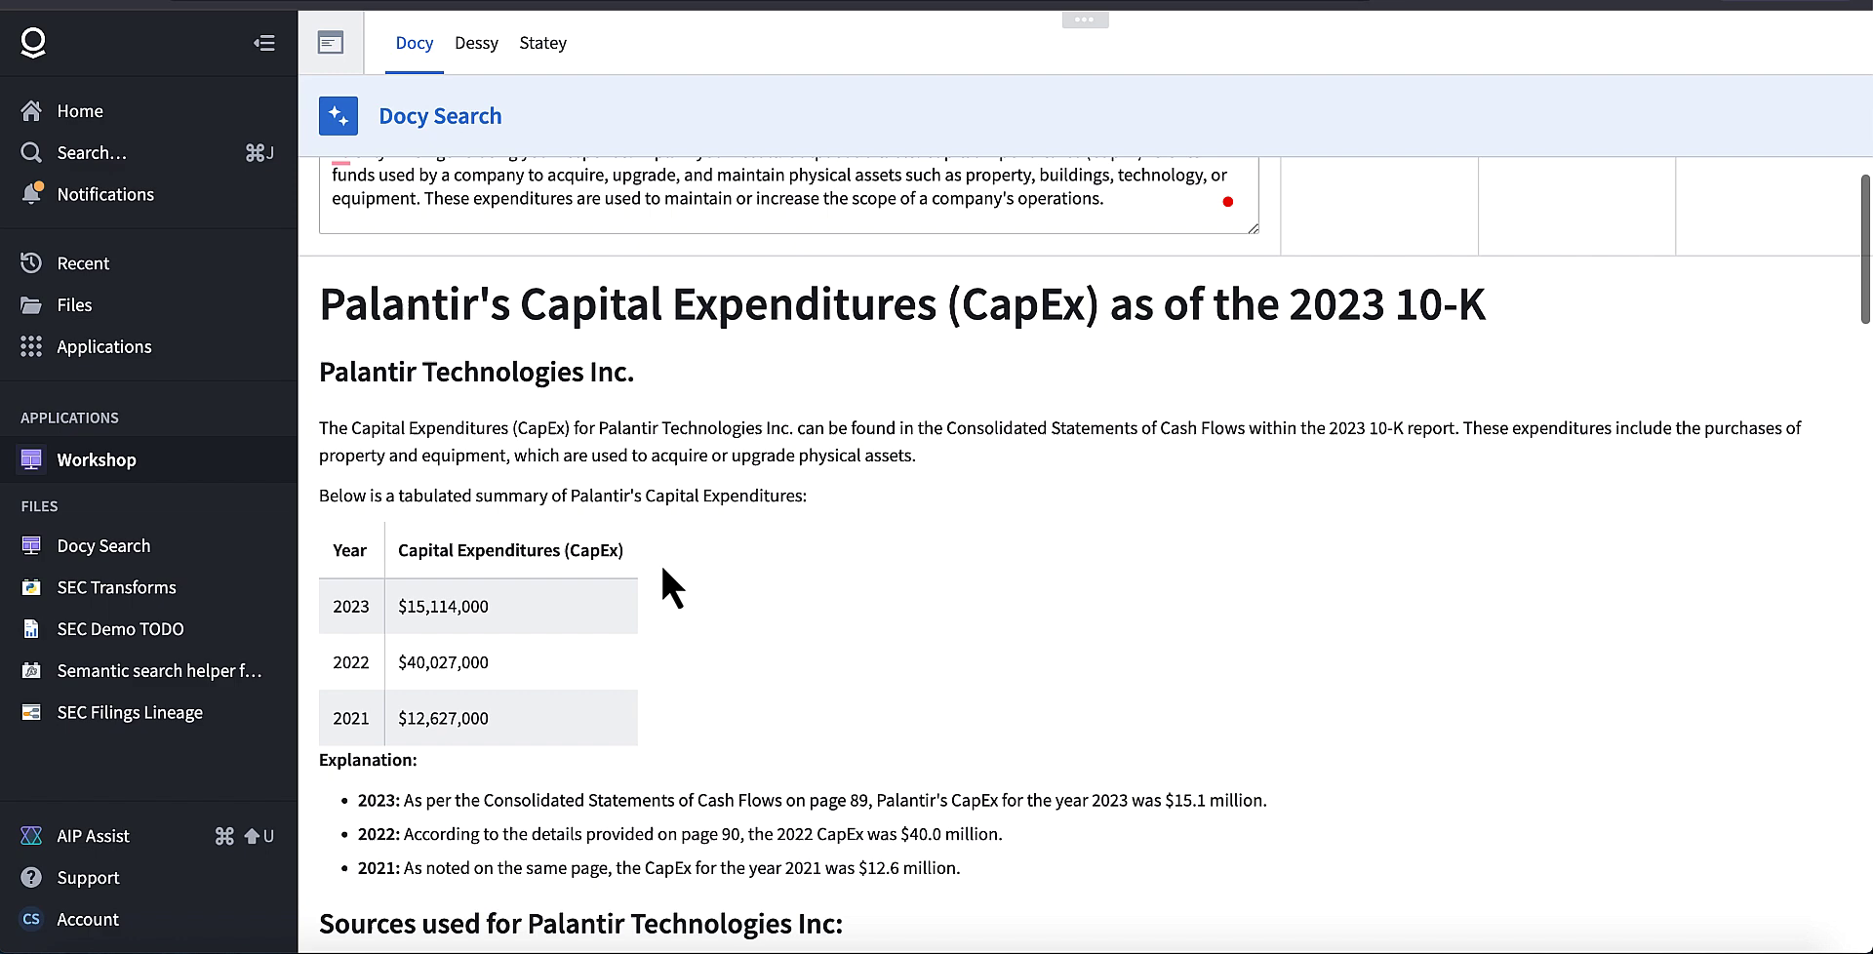
scroll(481, 663, down, 1)
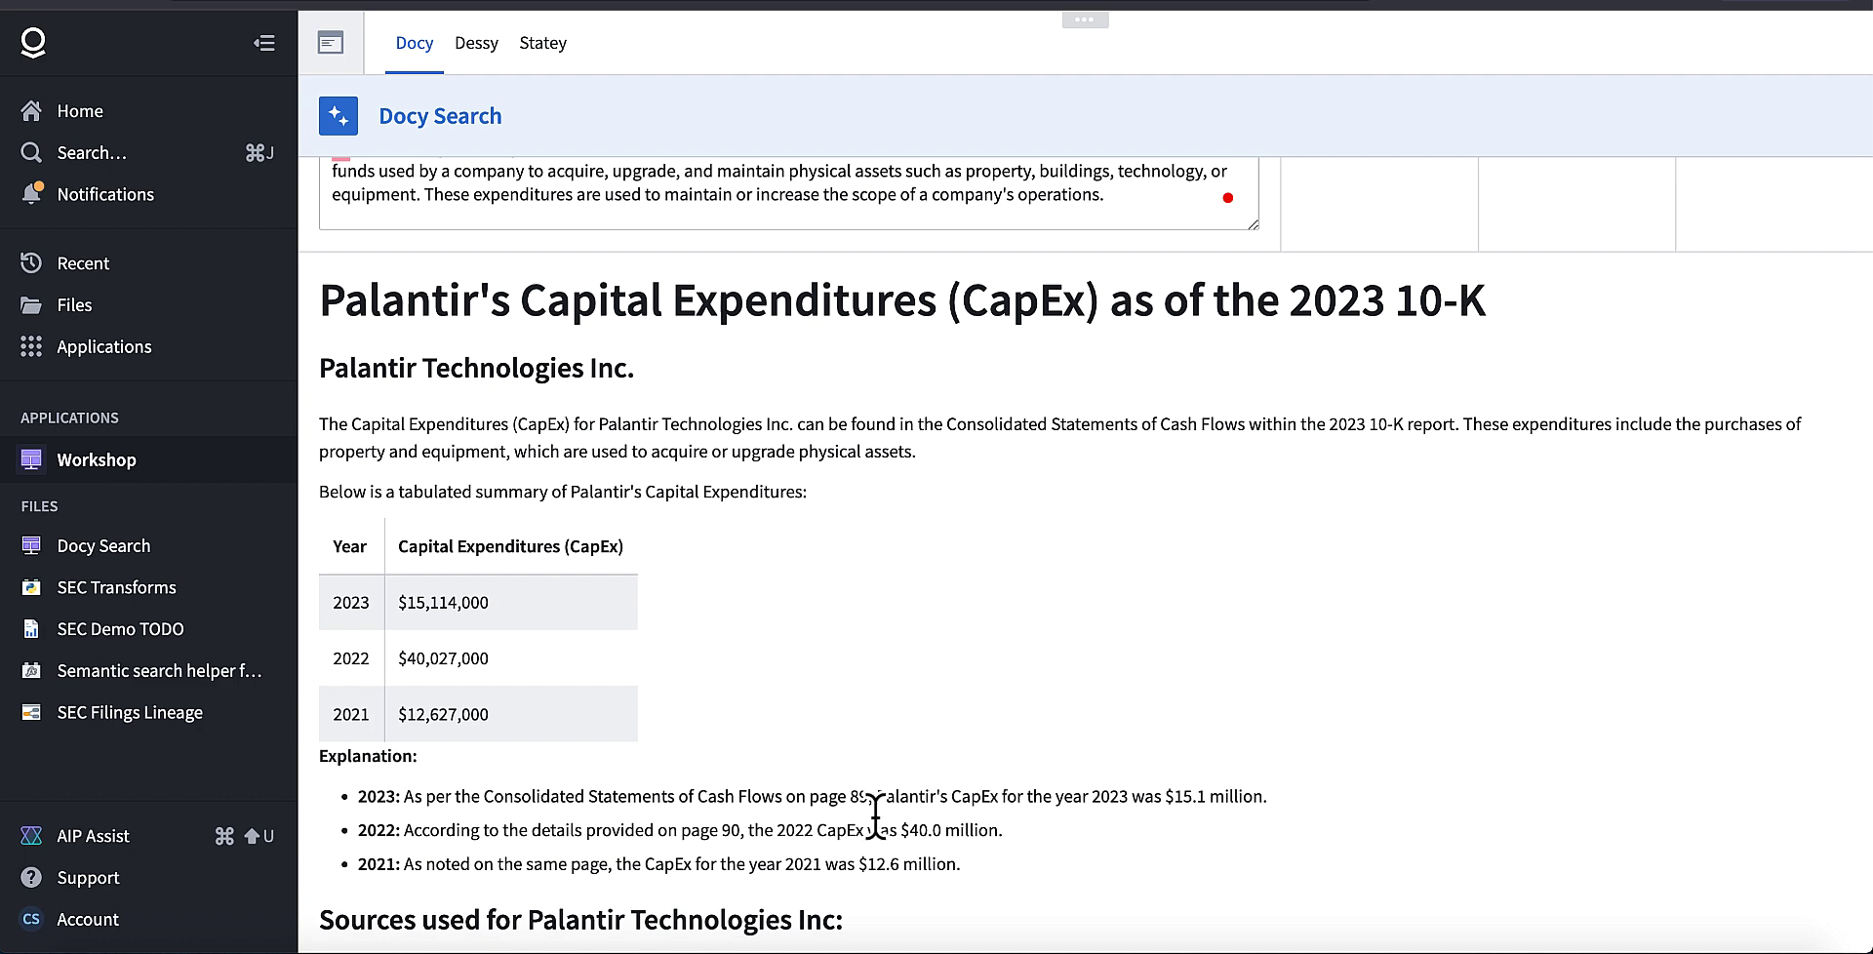
drag(1292, 804, 900, 787)
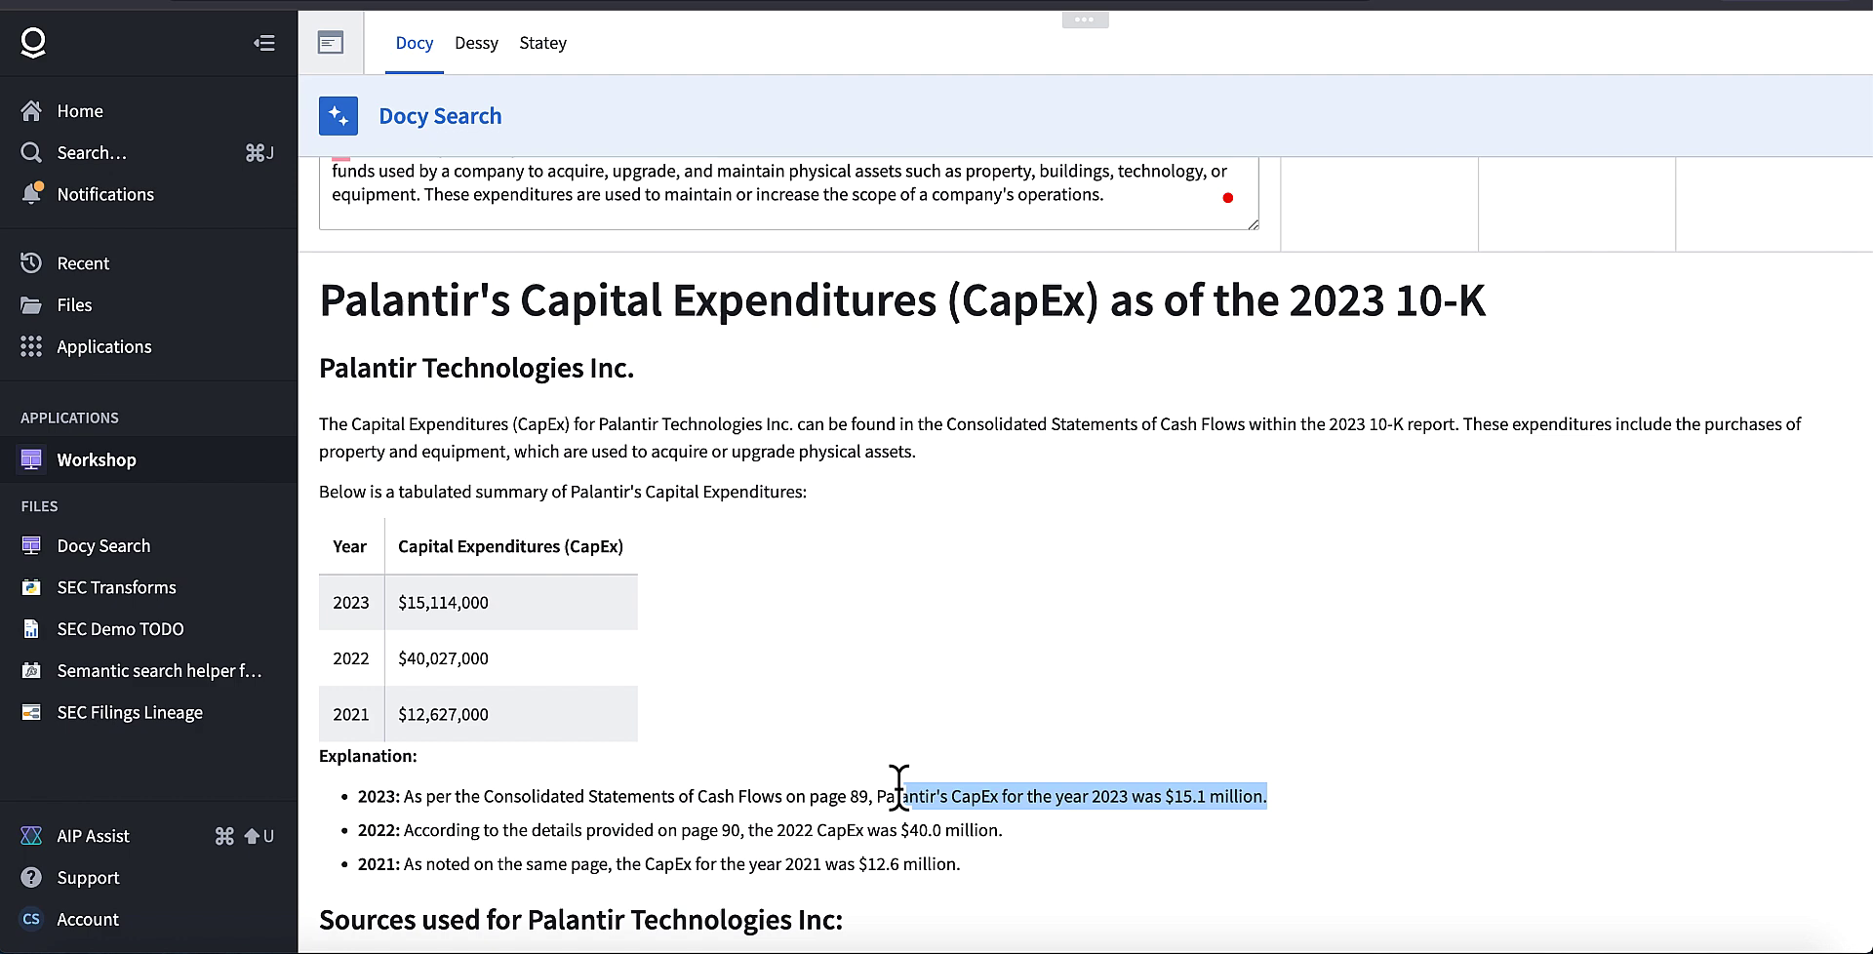
click(907, 834)
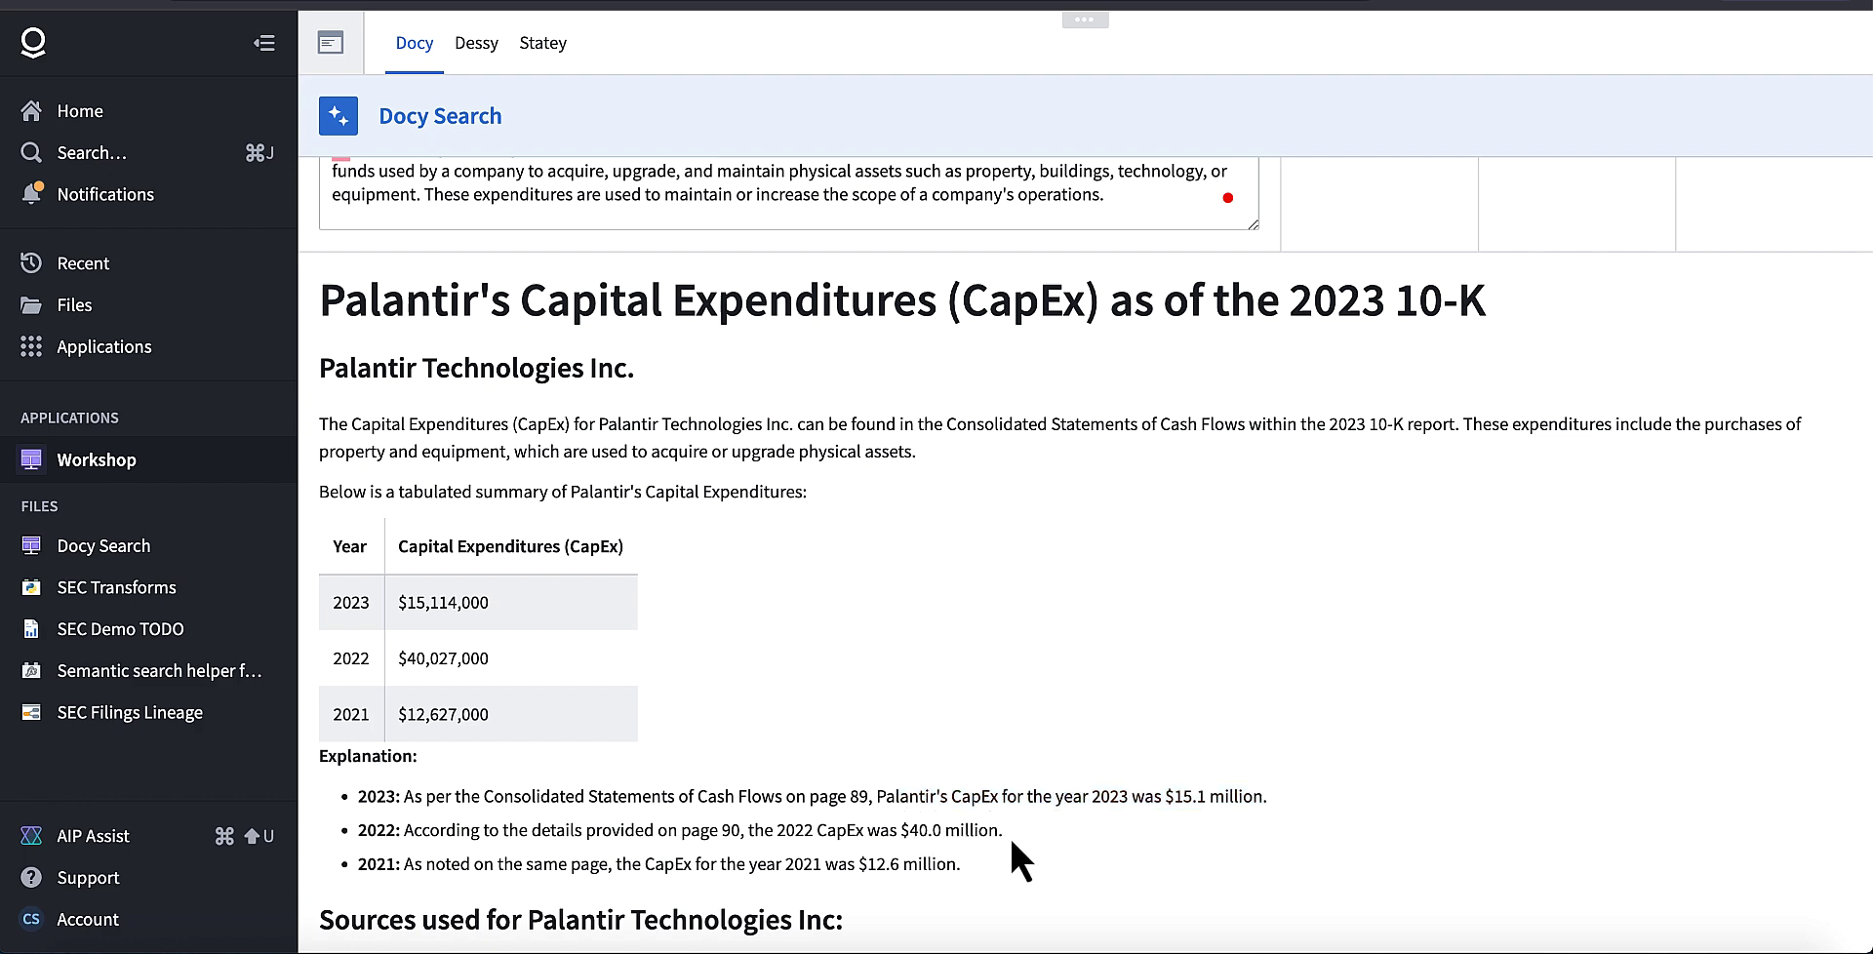
drag(1005, 831, 899, 831)
click(977, 875)
drag(978, 874, 832, 865)
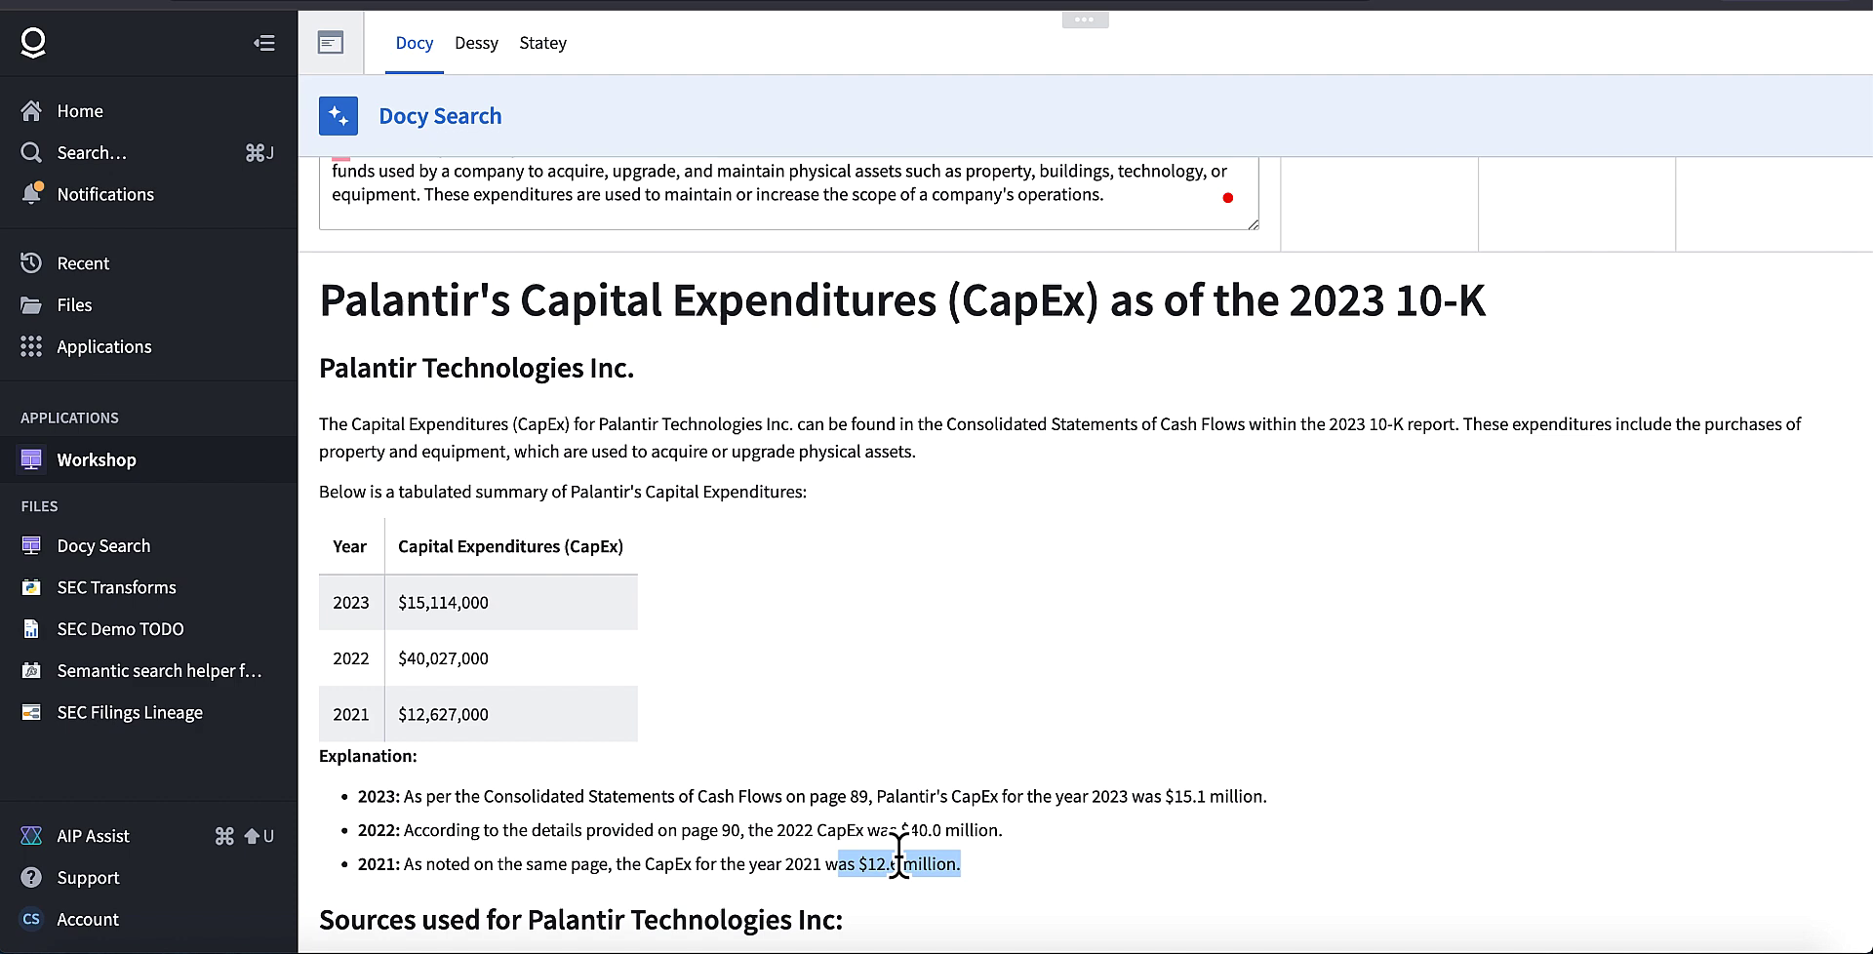
click(980, 864)
scroll(979, 864, down, 4)
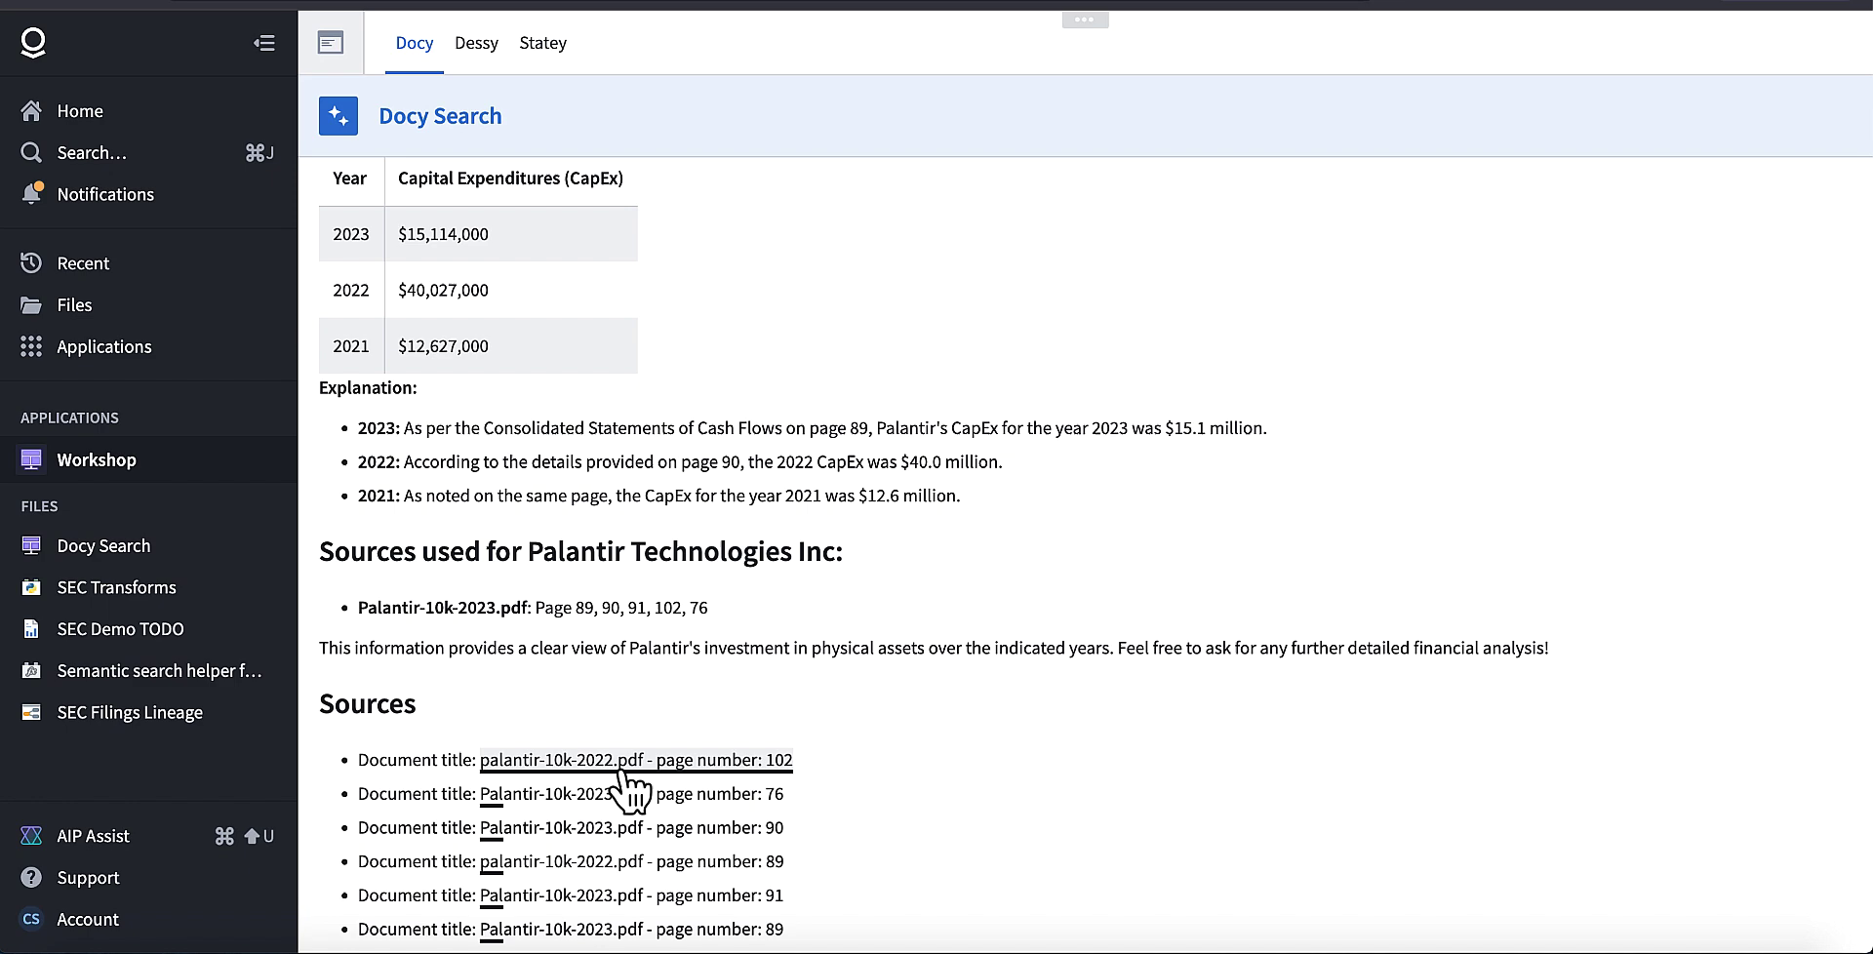
click(620, 770)
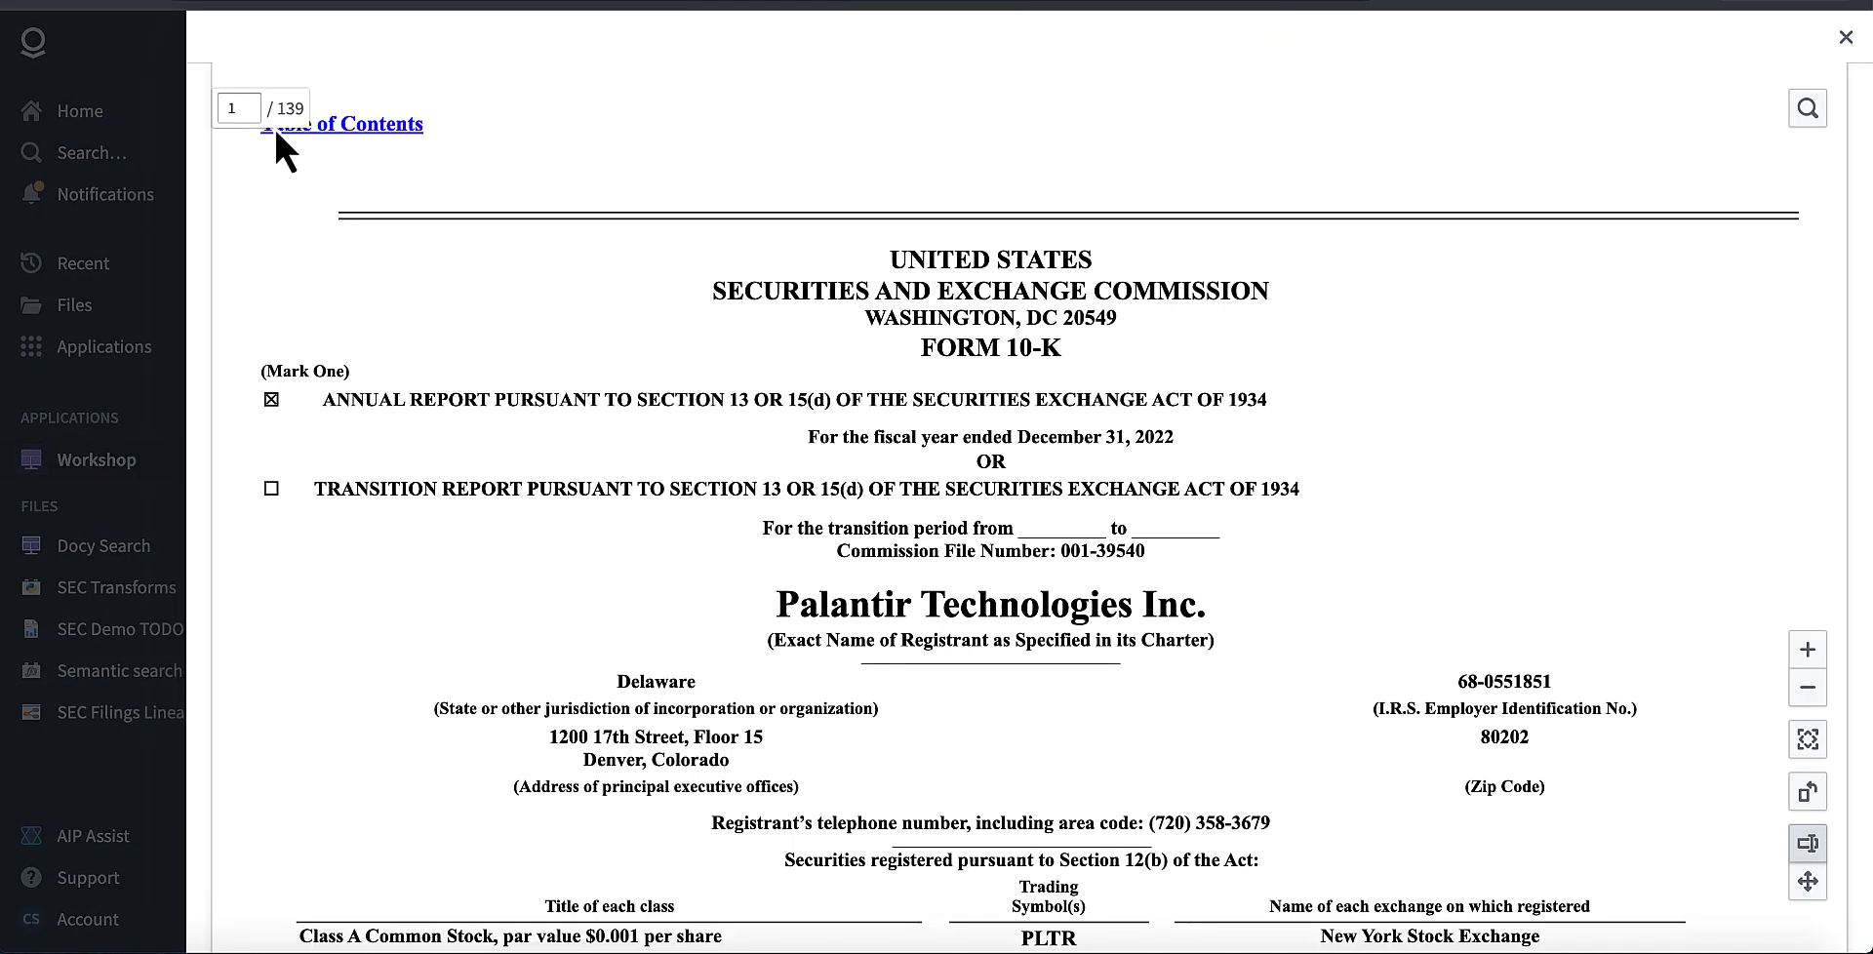
text(89)
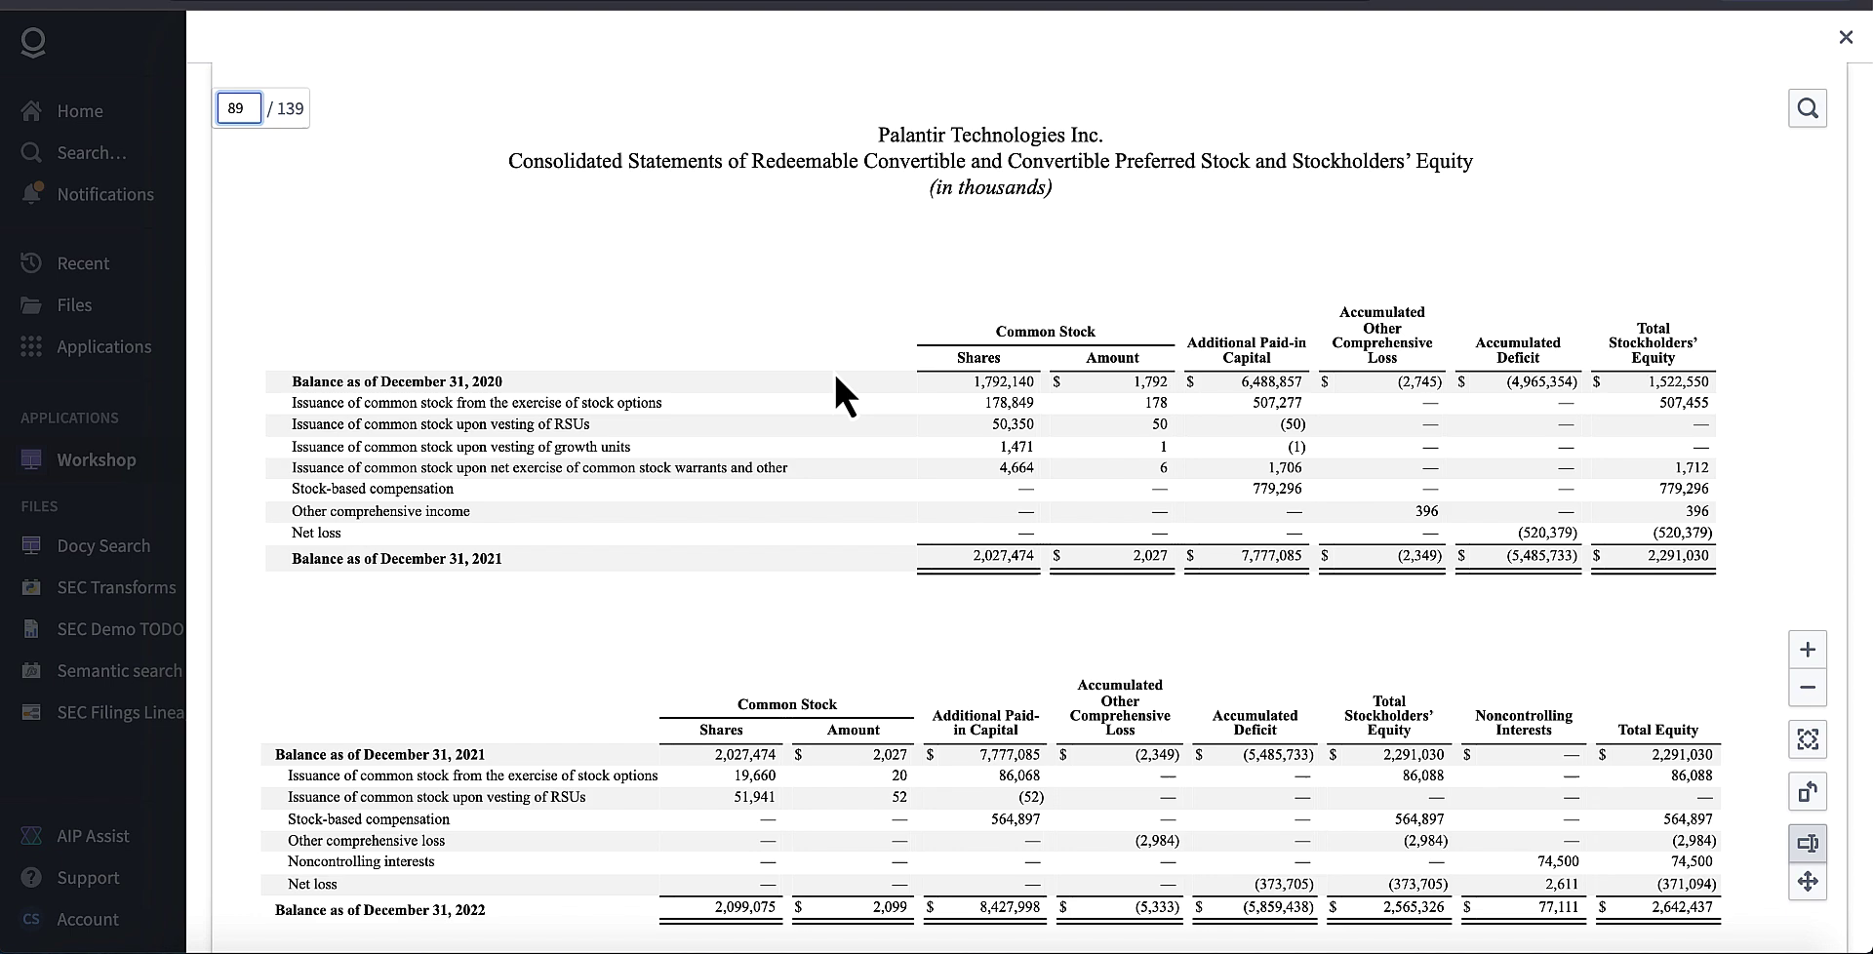
scroll(837, 374, down, 2)
scroll(835, 376, down, 3)
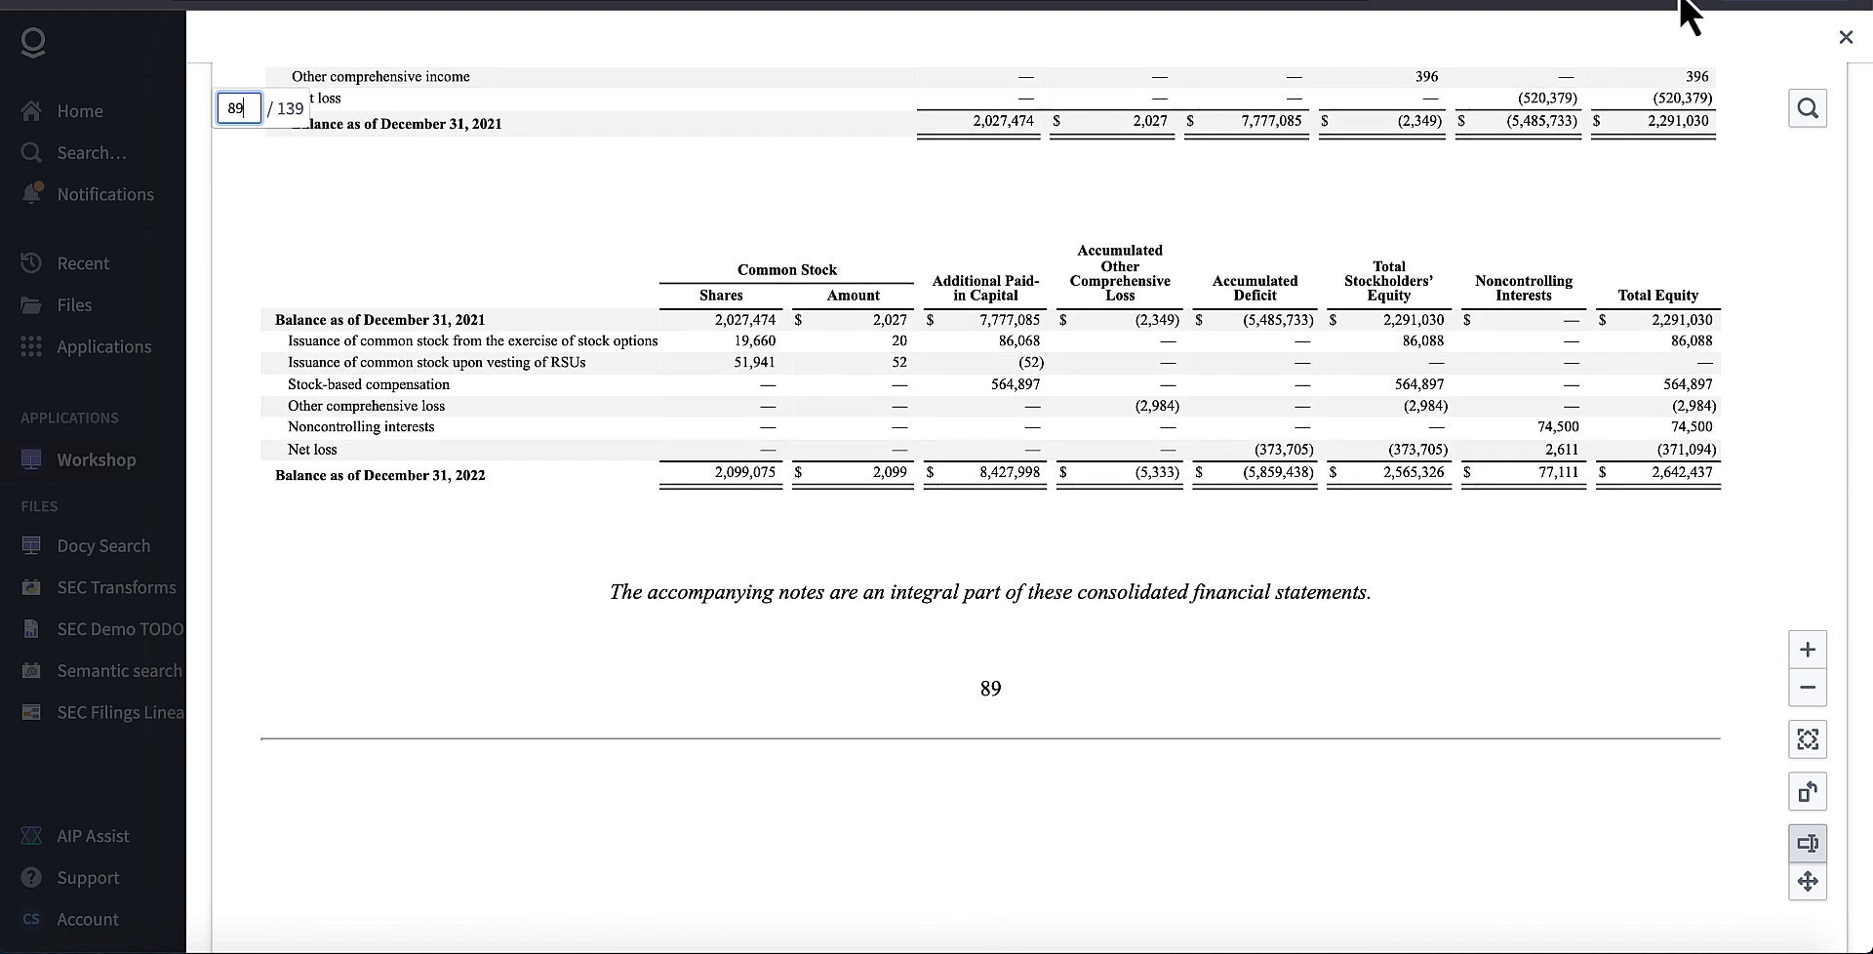
click(1845, 37)
scroll(878, 391, down, 2)
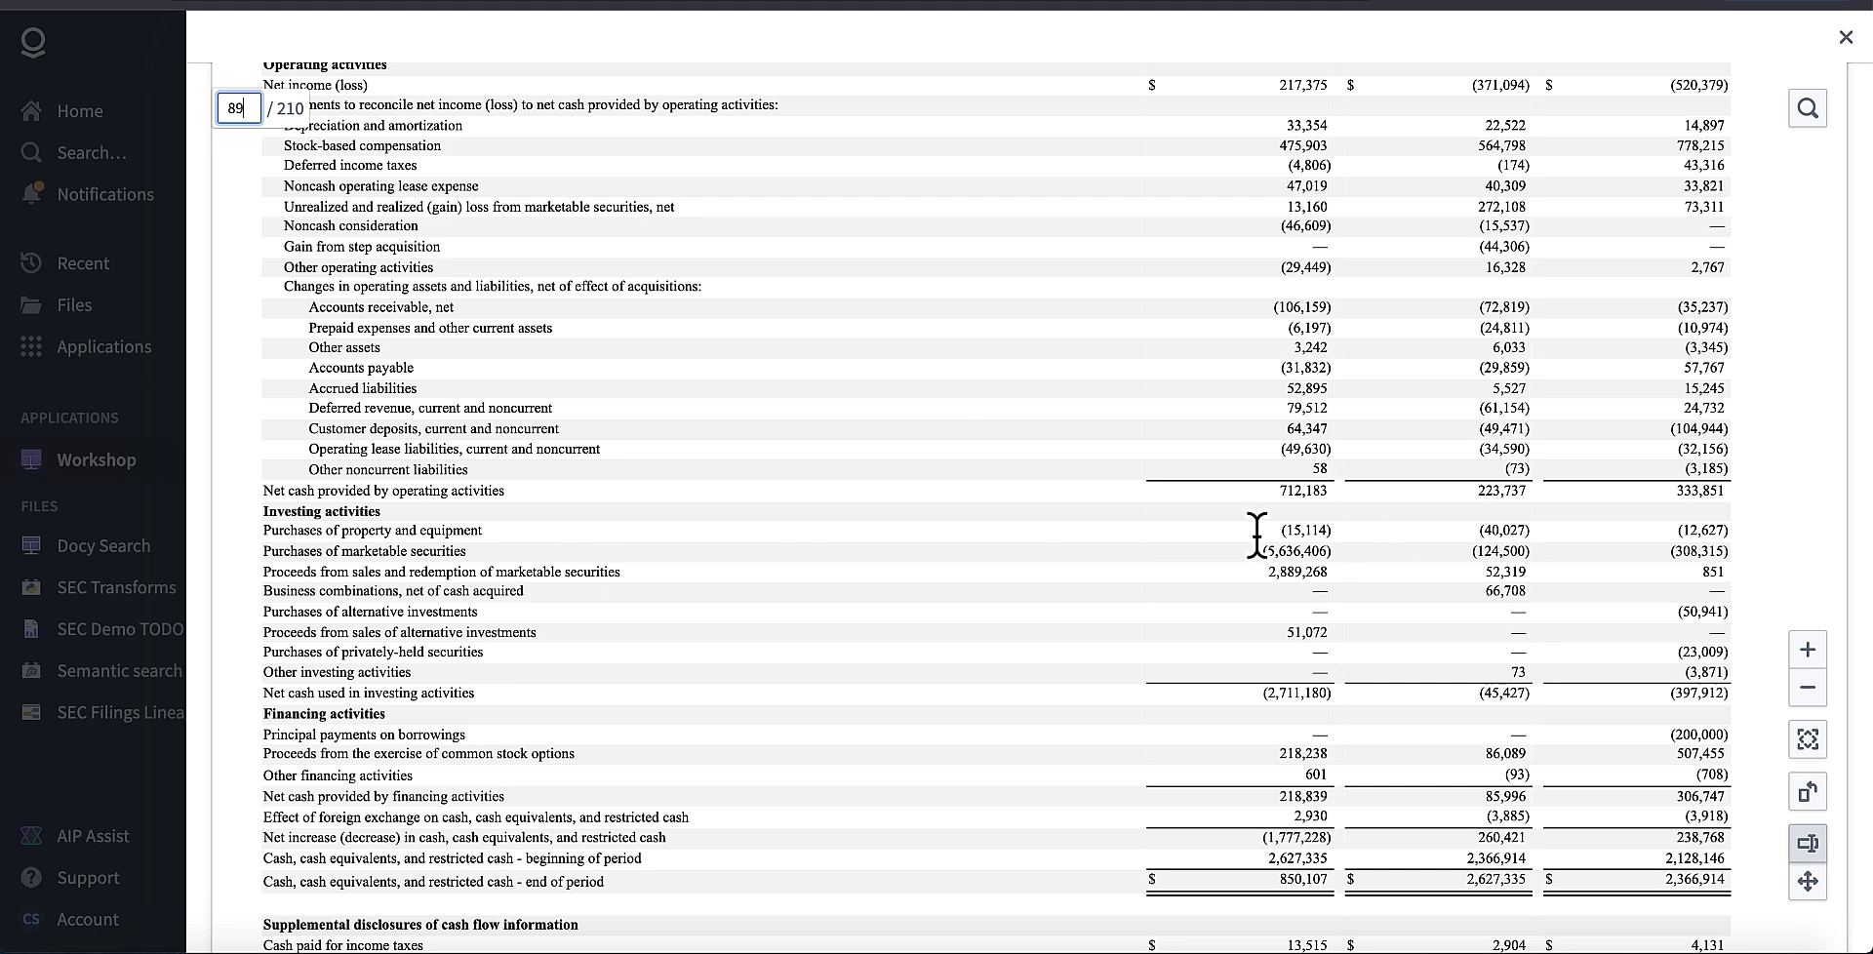
scroll(1352, 542, up, 3)
scroll(1265, 552, down, 2)
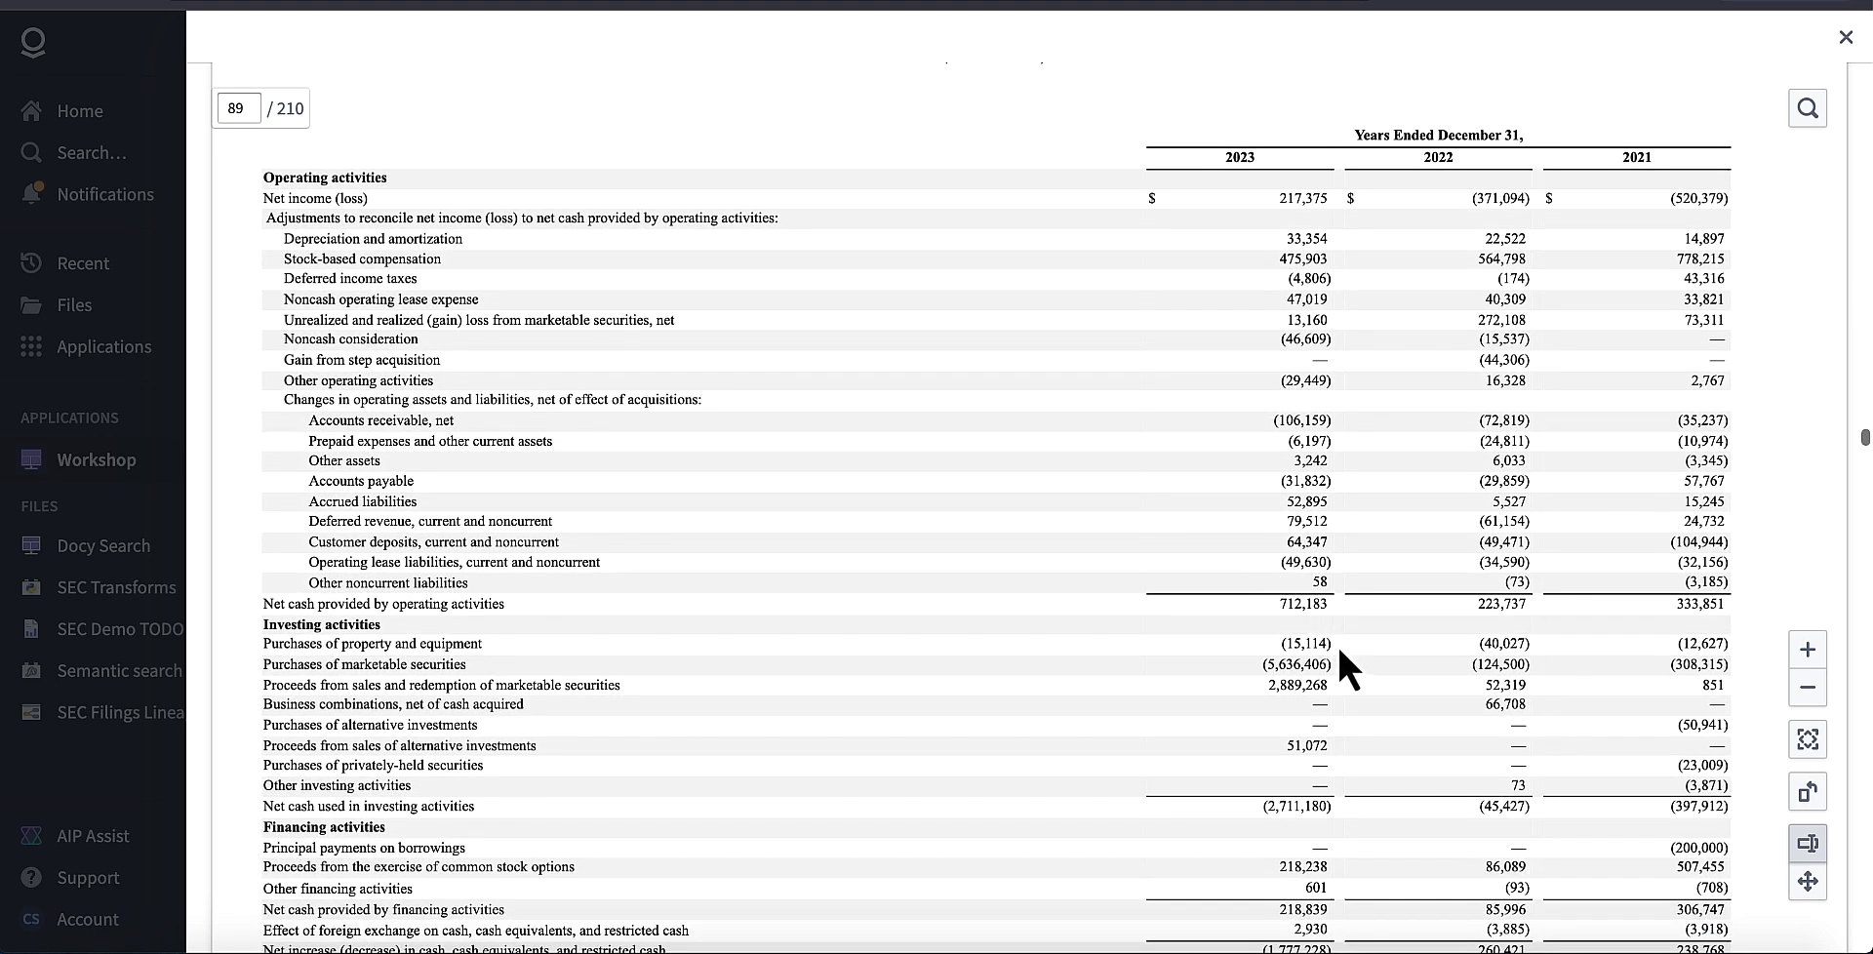
click(1845, 37)
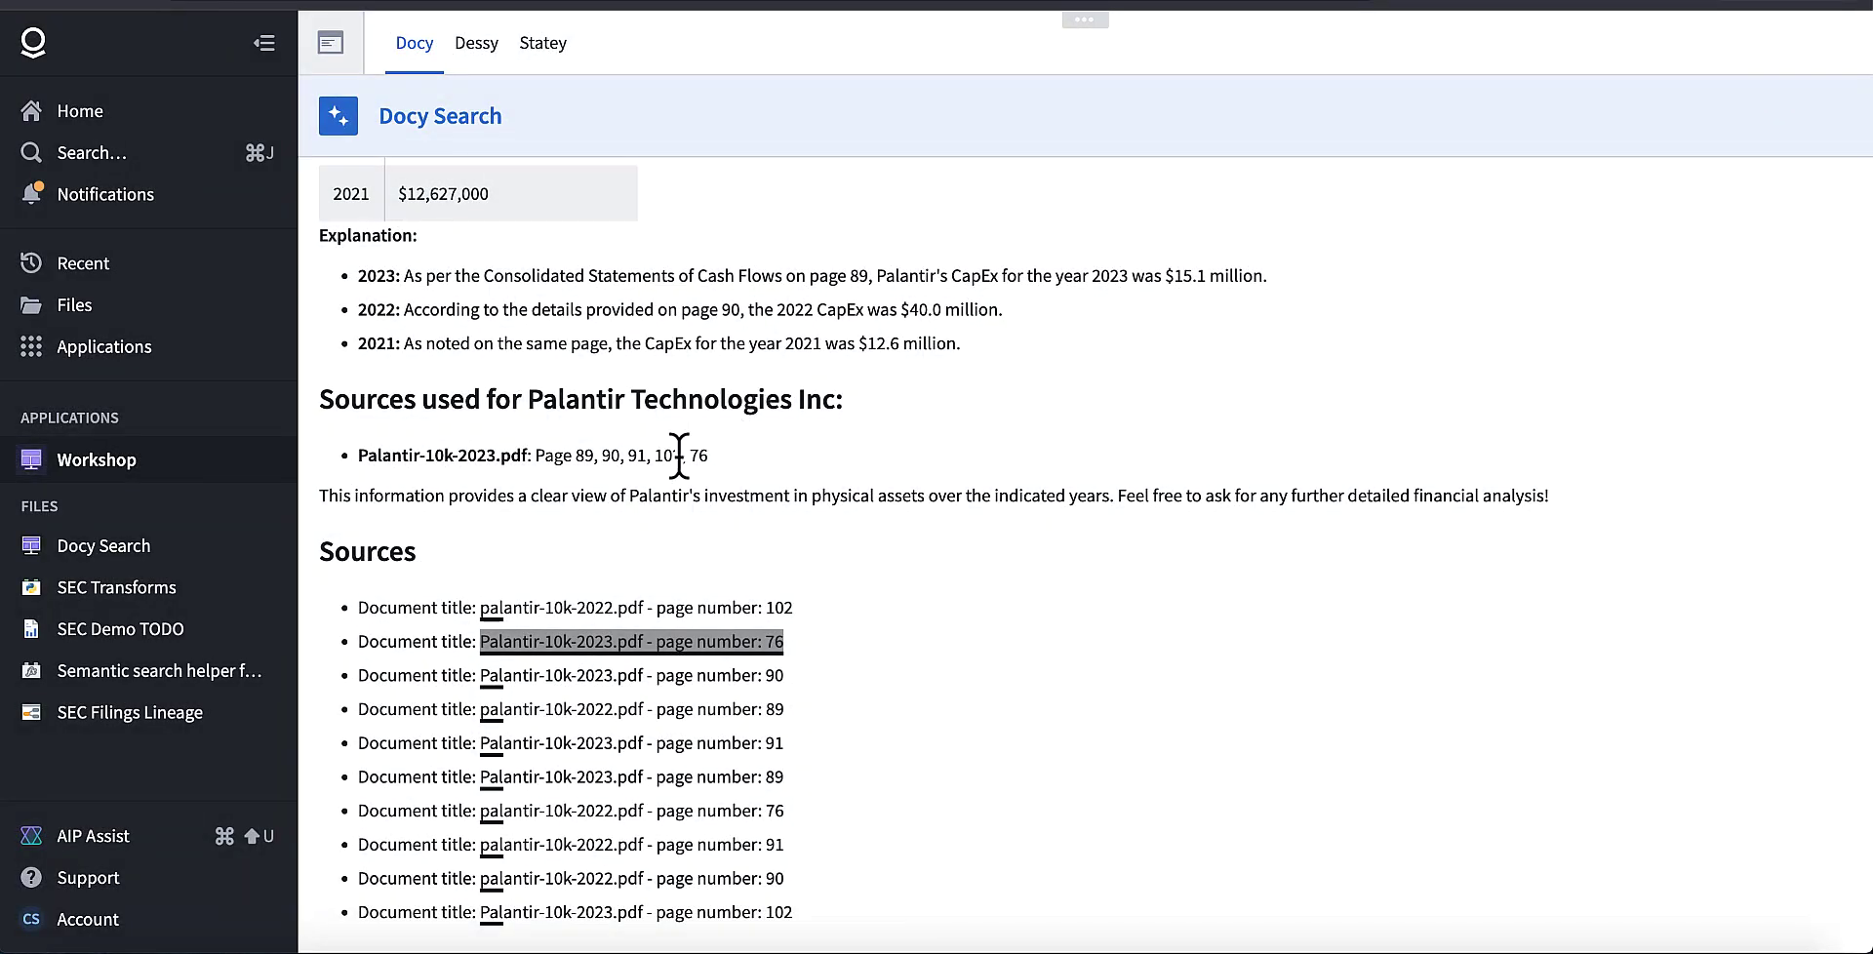
Step: Copy the CapEx query and paste it as the new Docy Answer's prompt
scroll(983, 366, up, 2)
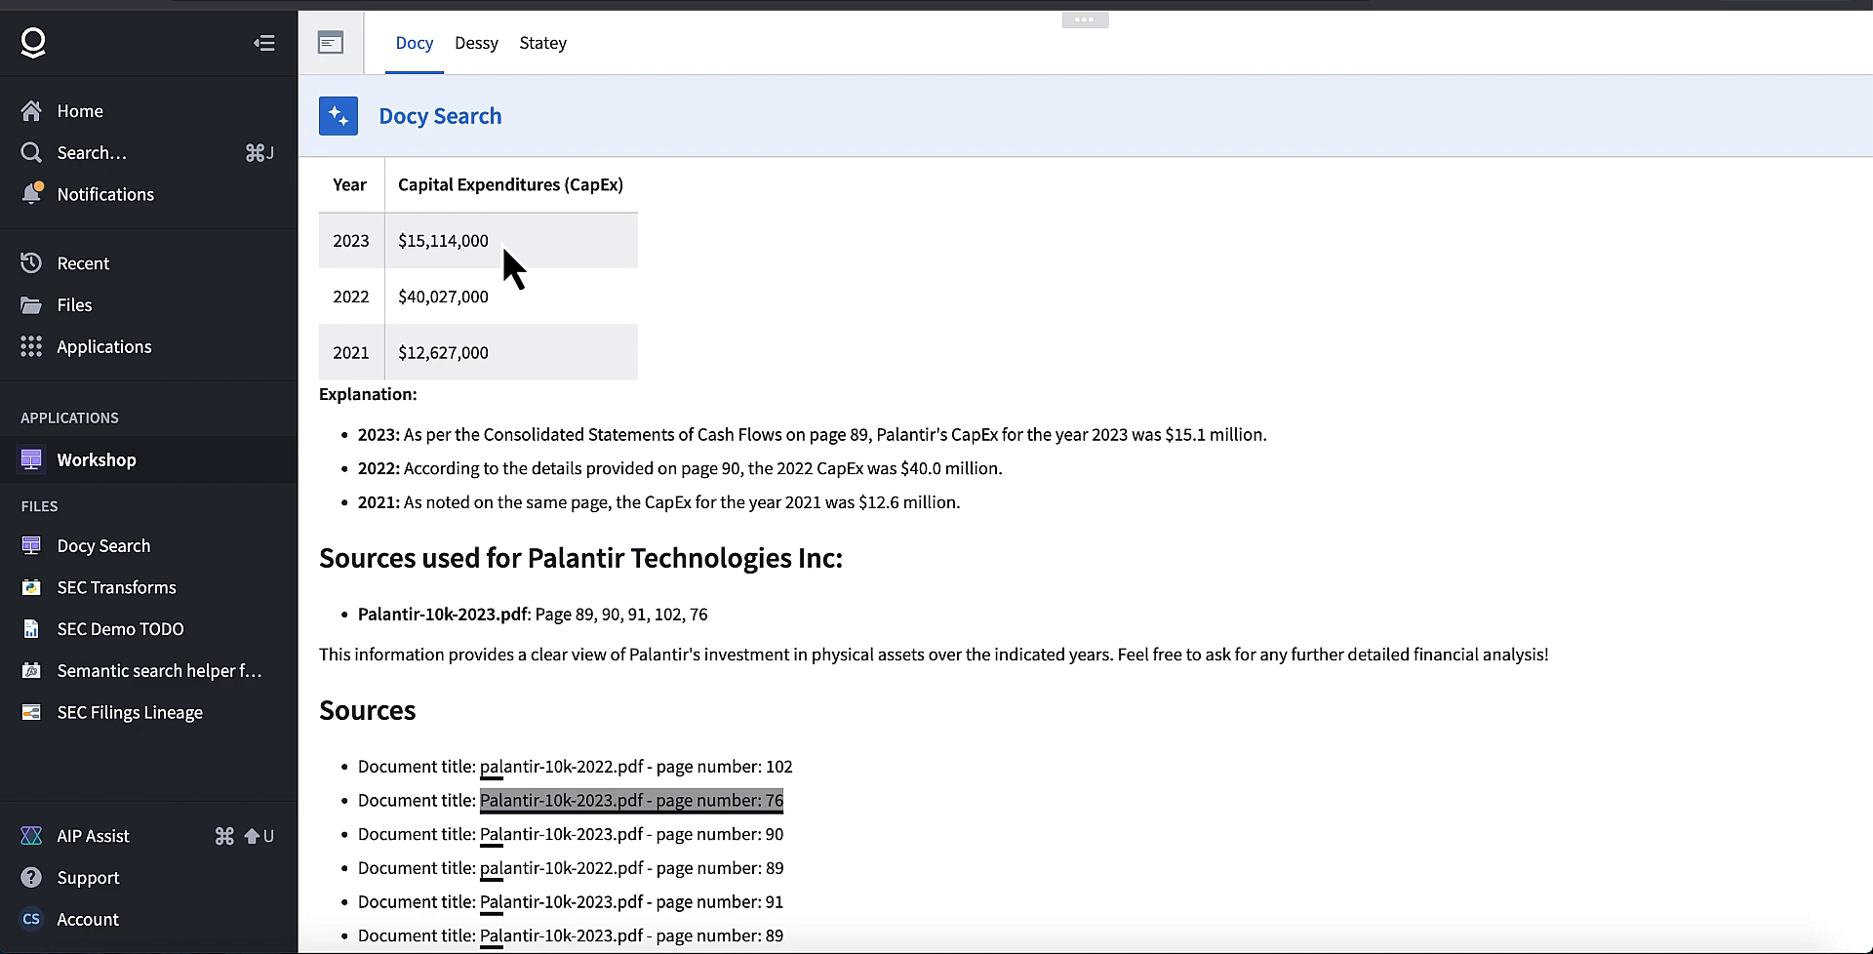
drag(504, 247, 396, 242)
scroll(898, 336, up, 5)
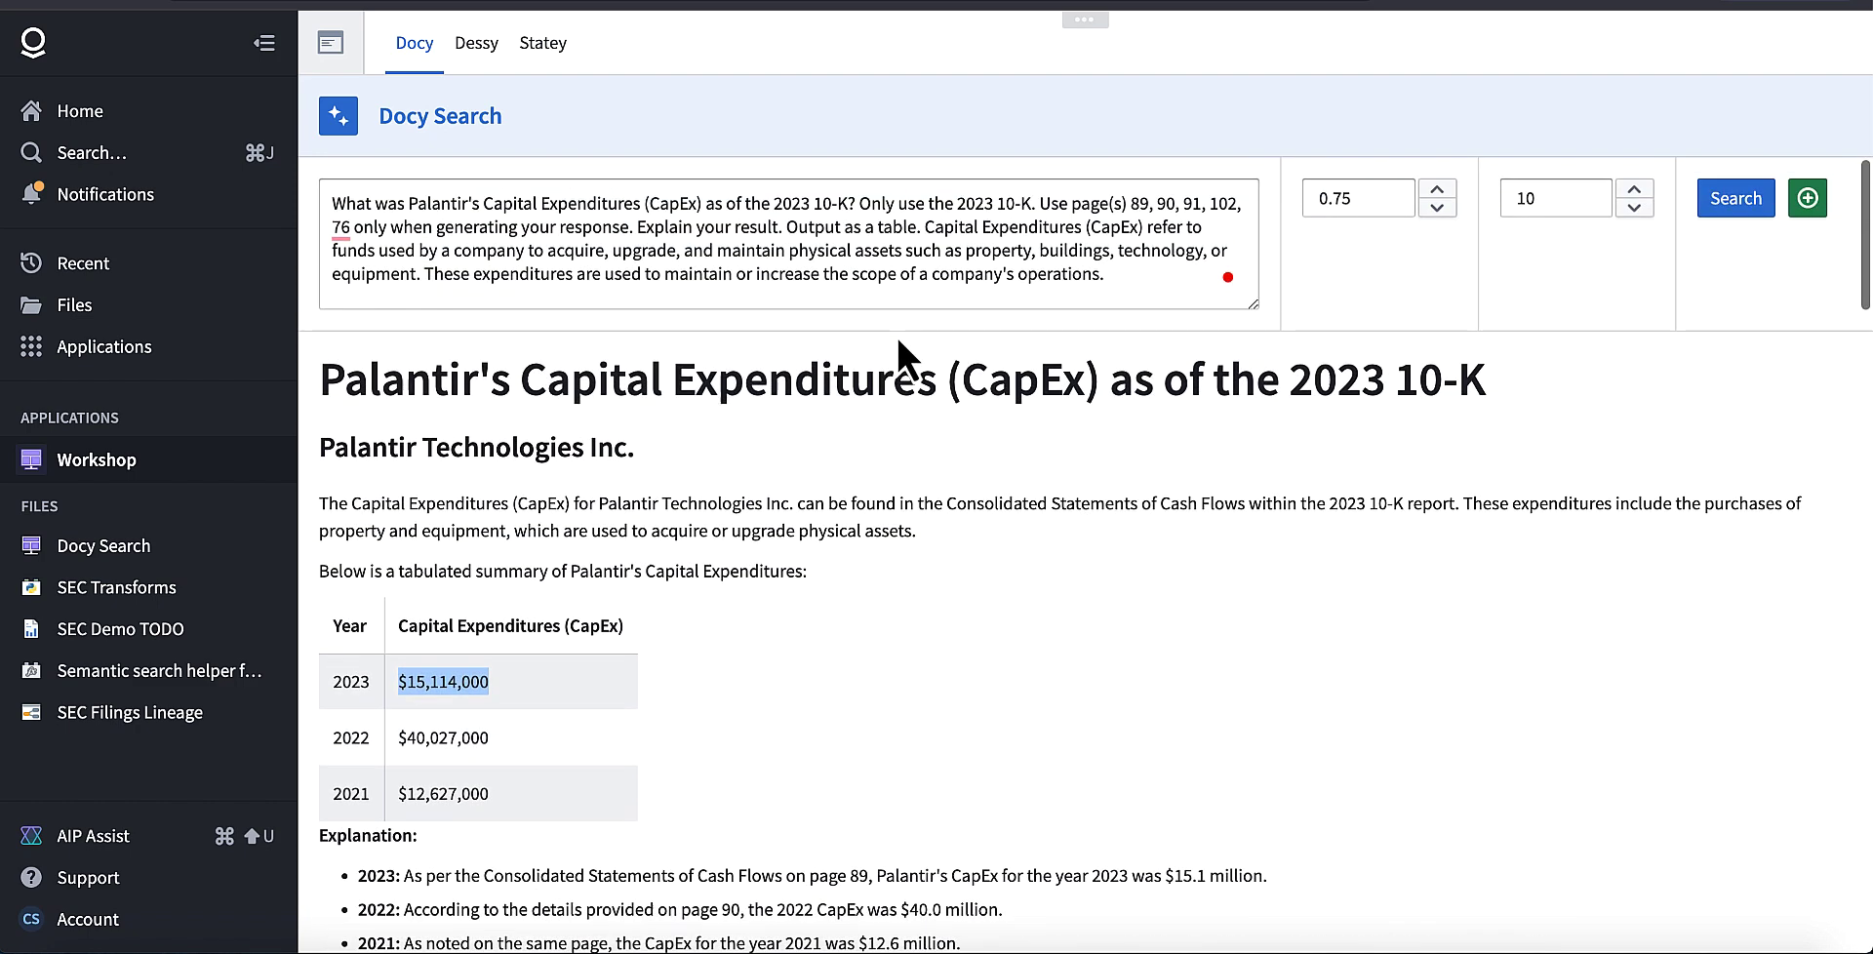
click(1807, 198)
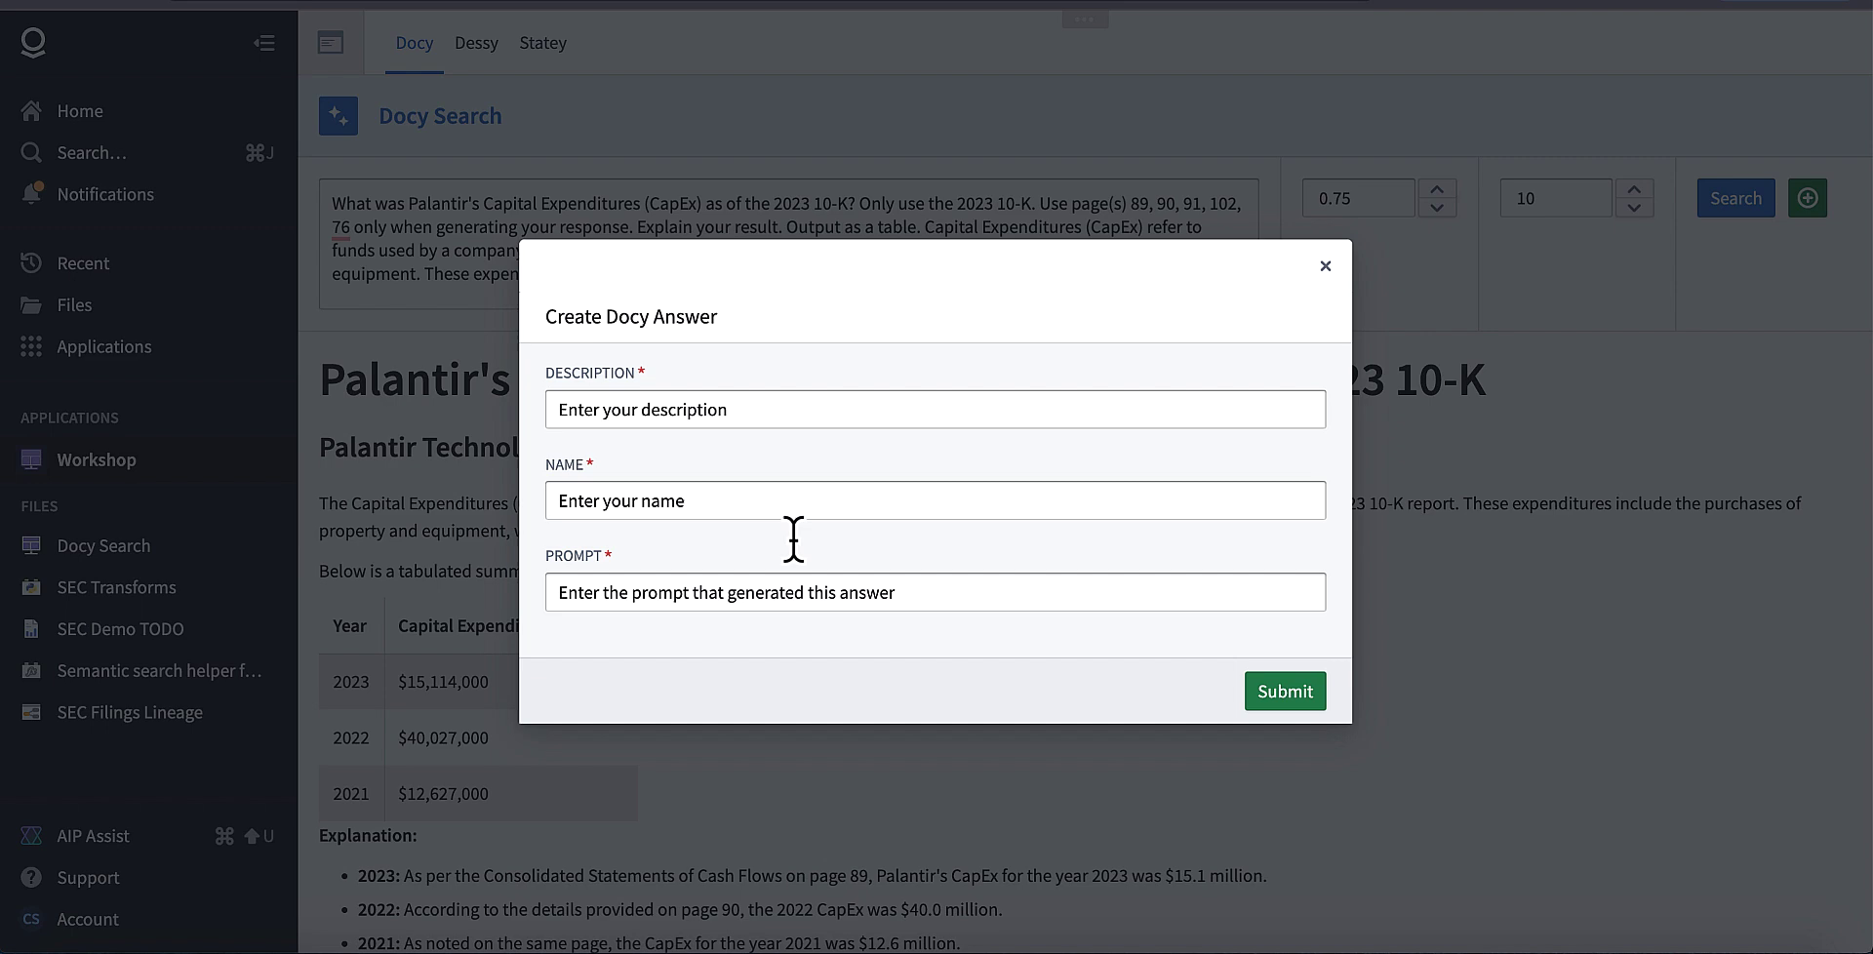
click(1323, 267)
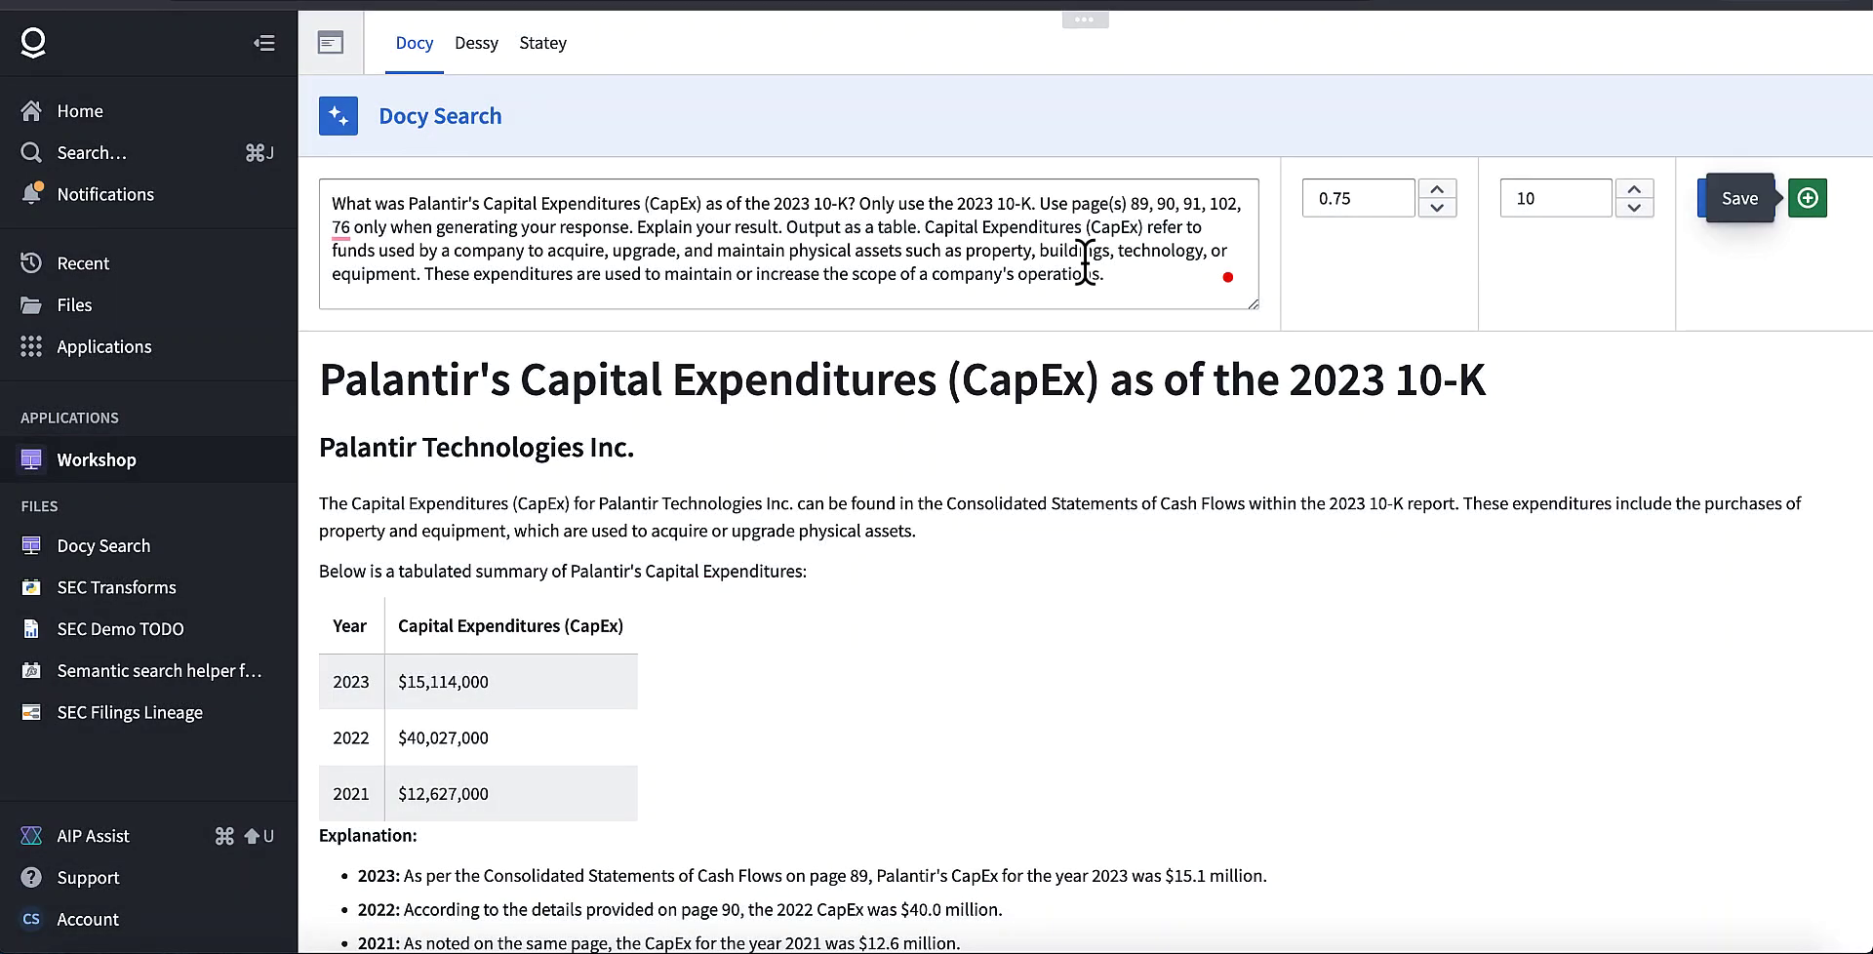
drag(1037, 284, 282, 224)
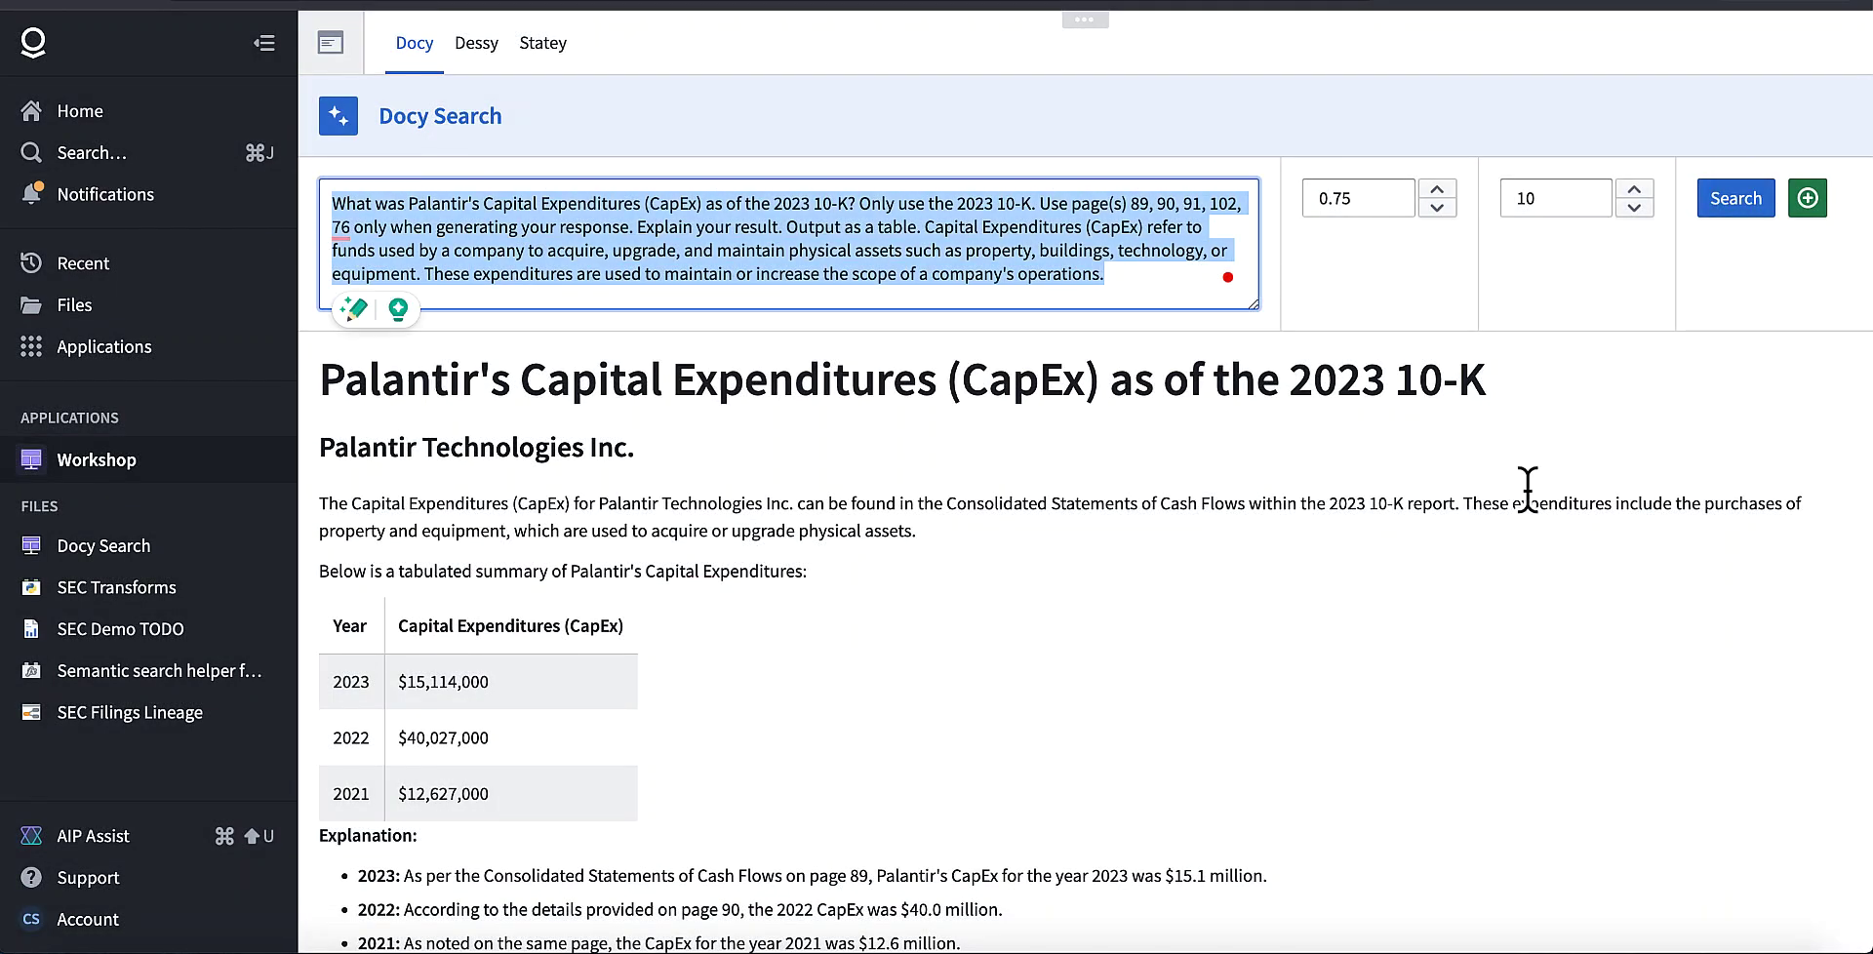
click(1808, 199)
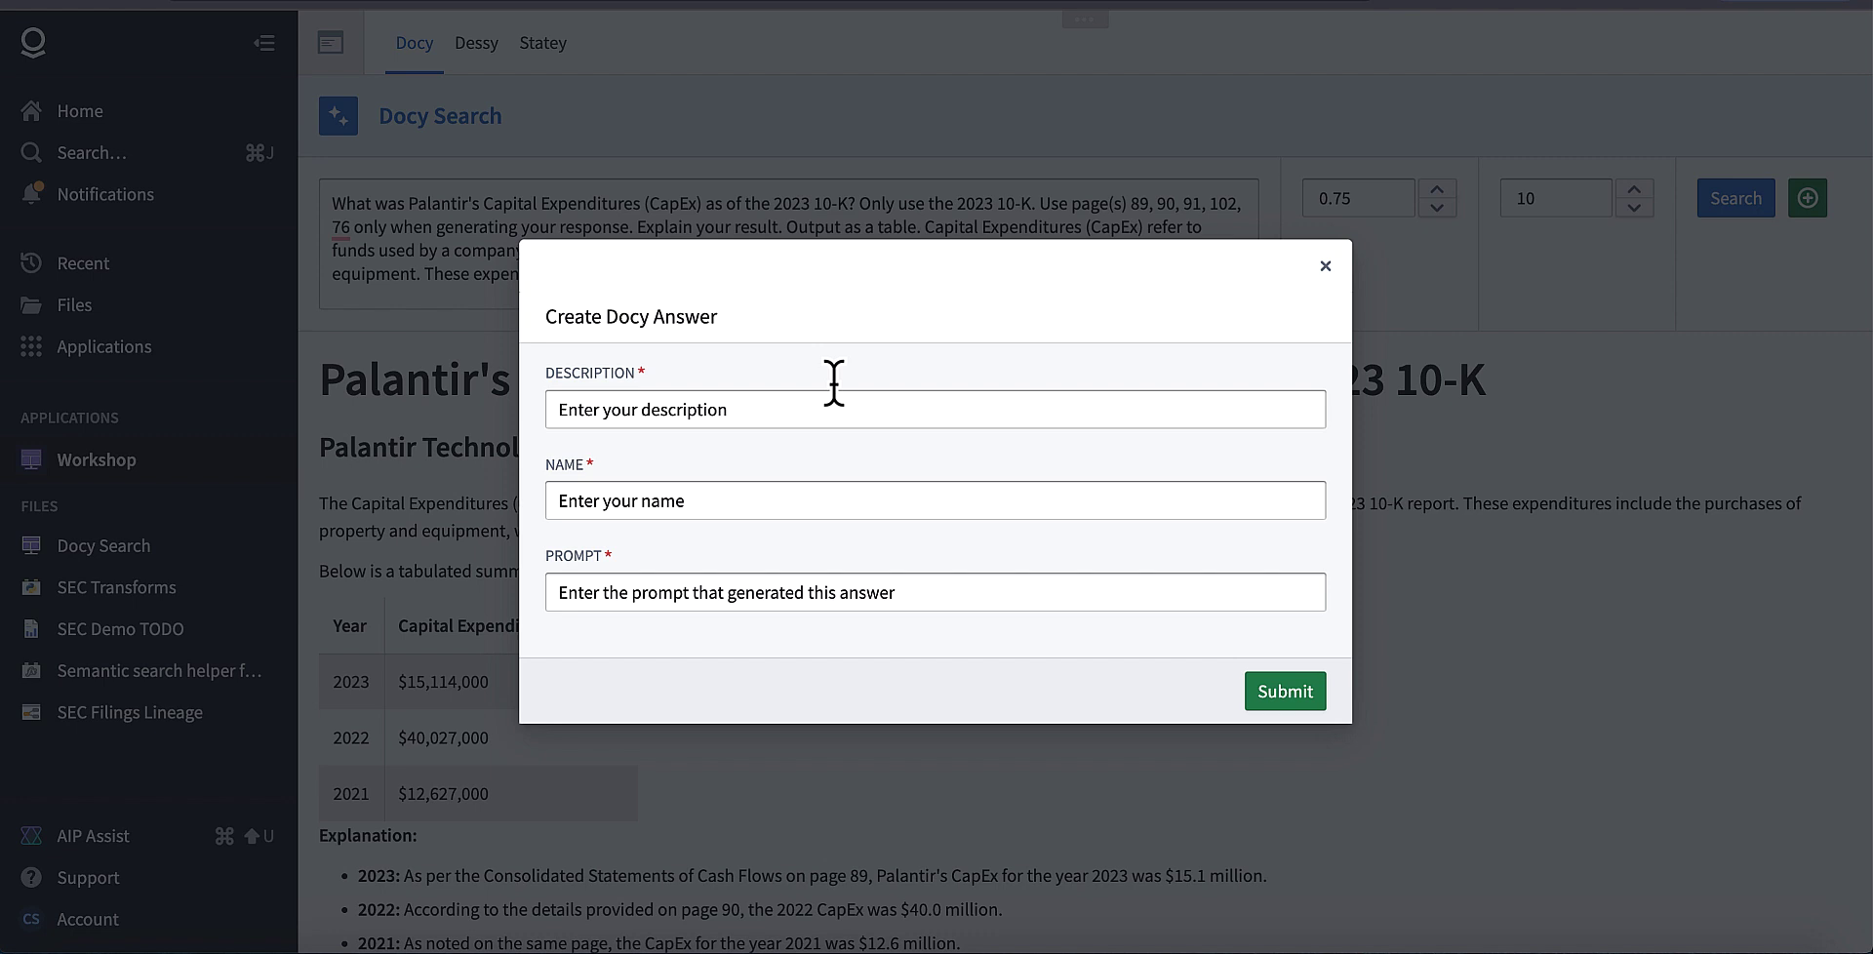
click(912, 591)
key(ctrl+a)
key(ctrl+v)
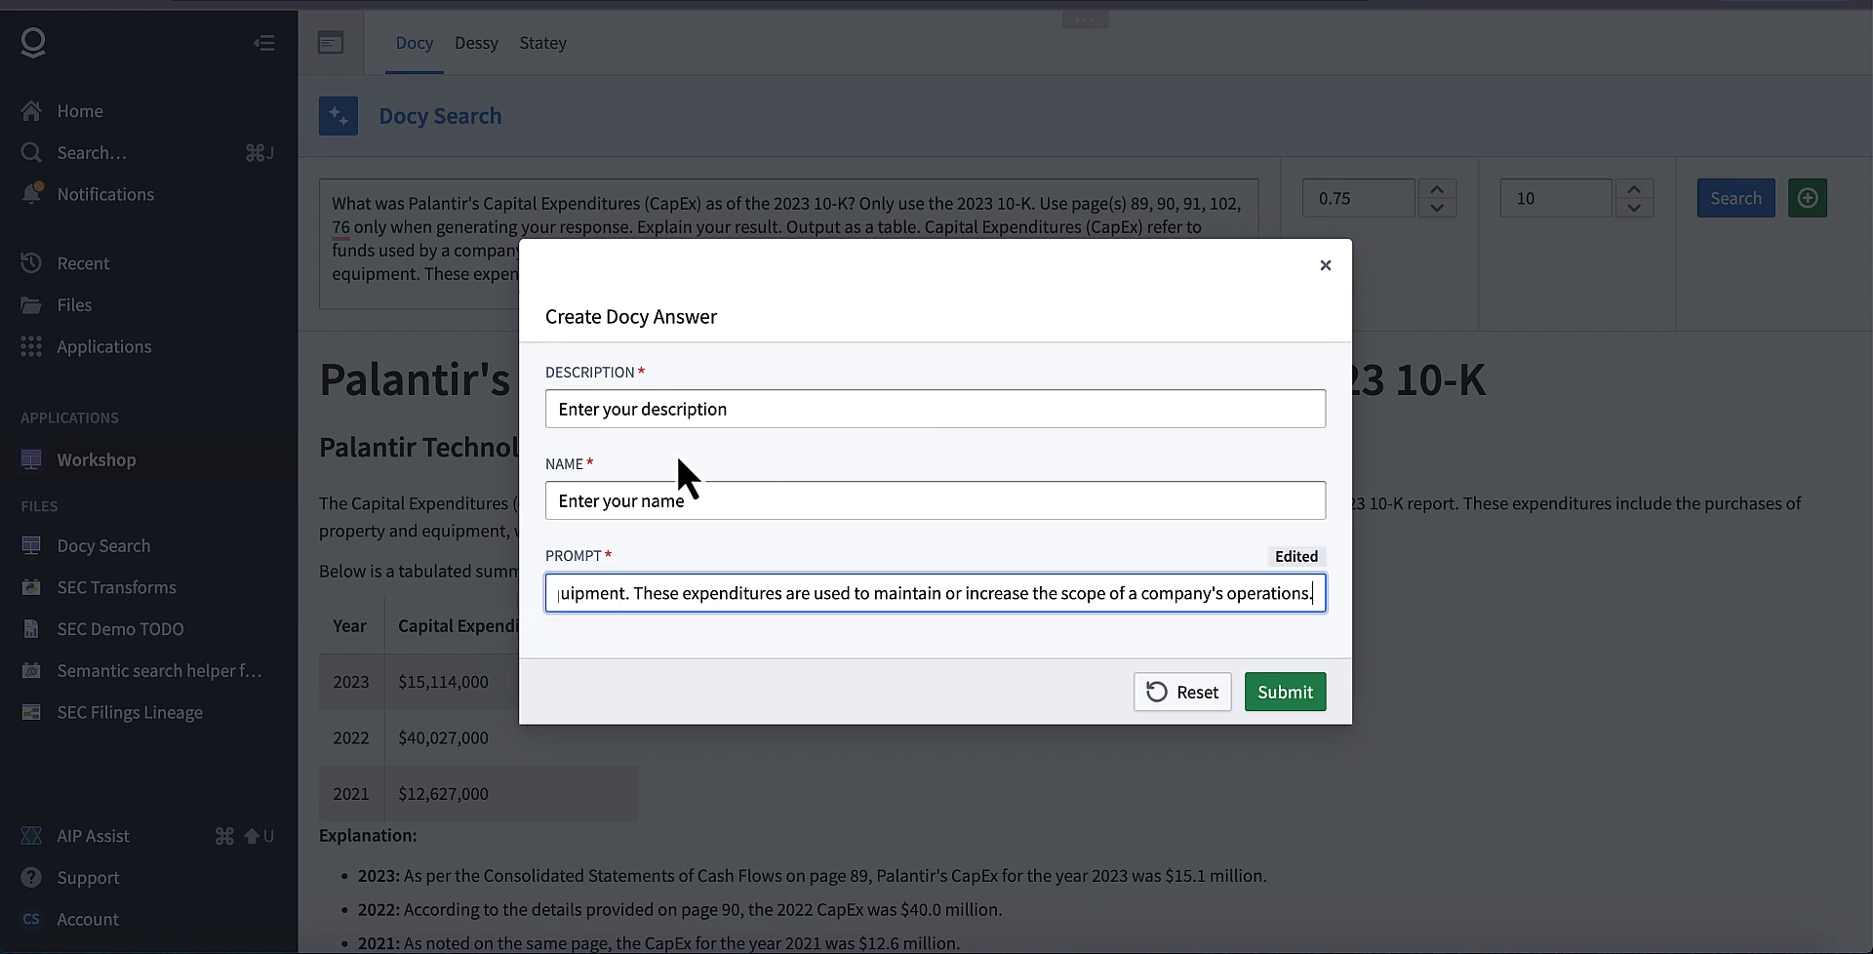
Step: Use 'Palantir's CapEx for 2023 extracted from the 2023 10-K' as description and name, submit, and list saved answers
click(778, 408)
drag(777, 408, 509, 407)
text(P)
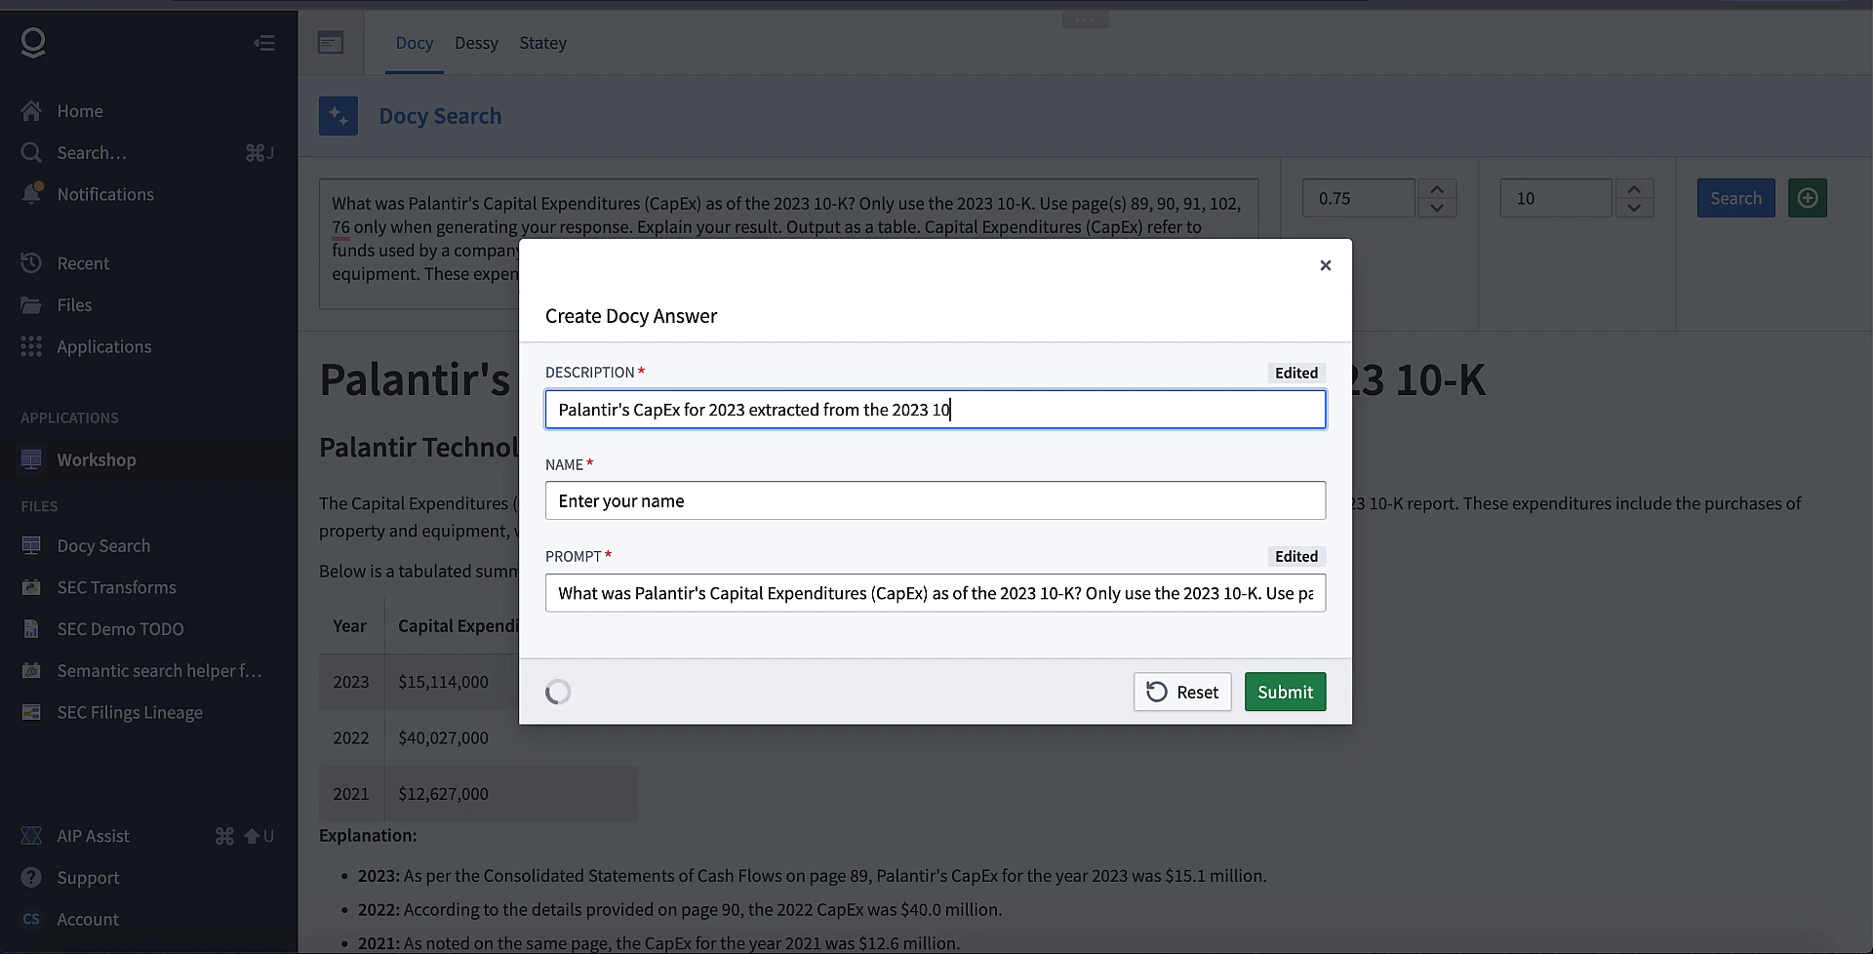
drag(987, 408, 548, 408)
key(ctrl+c)
click(729, 500)
key(ctrl+v)
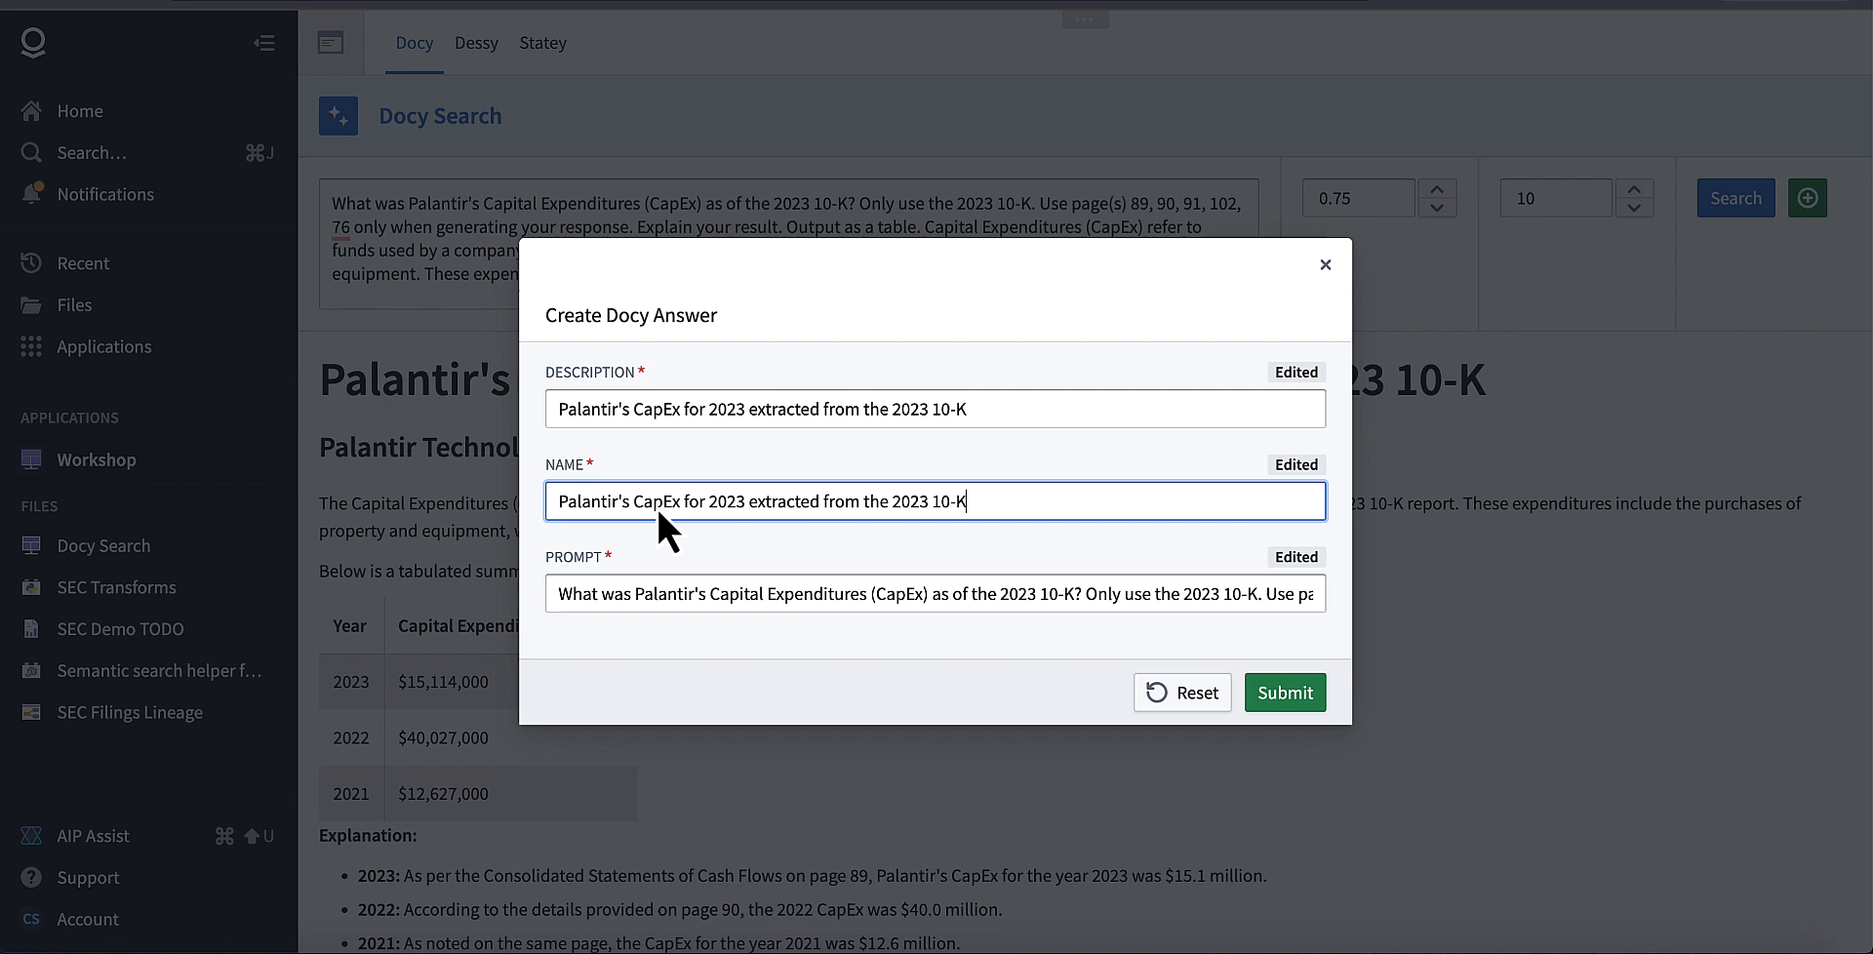
click(1284, 691)
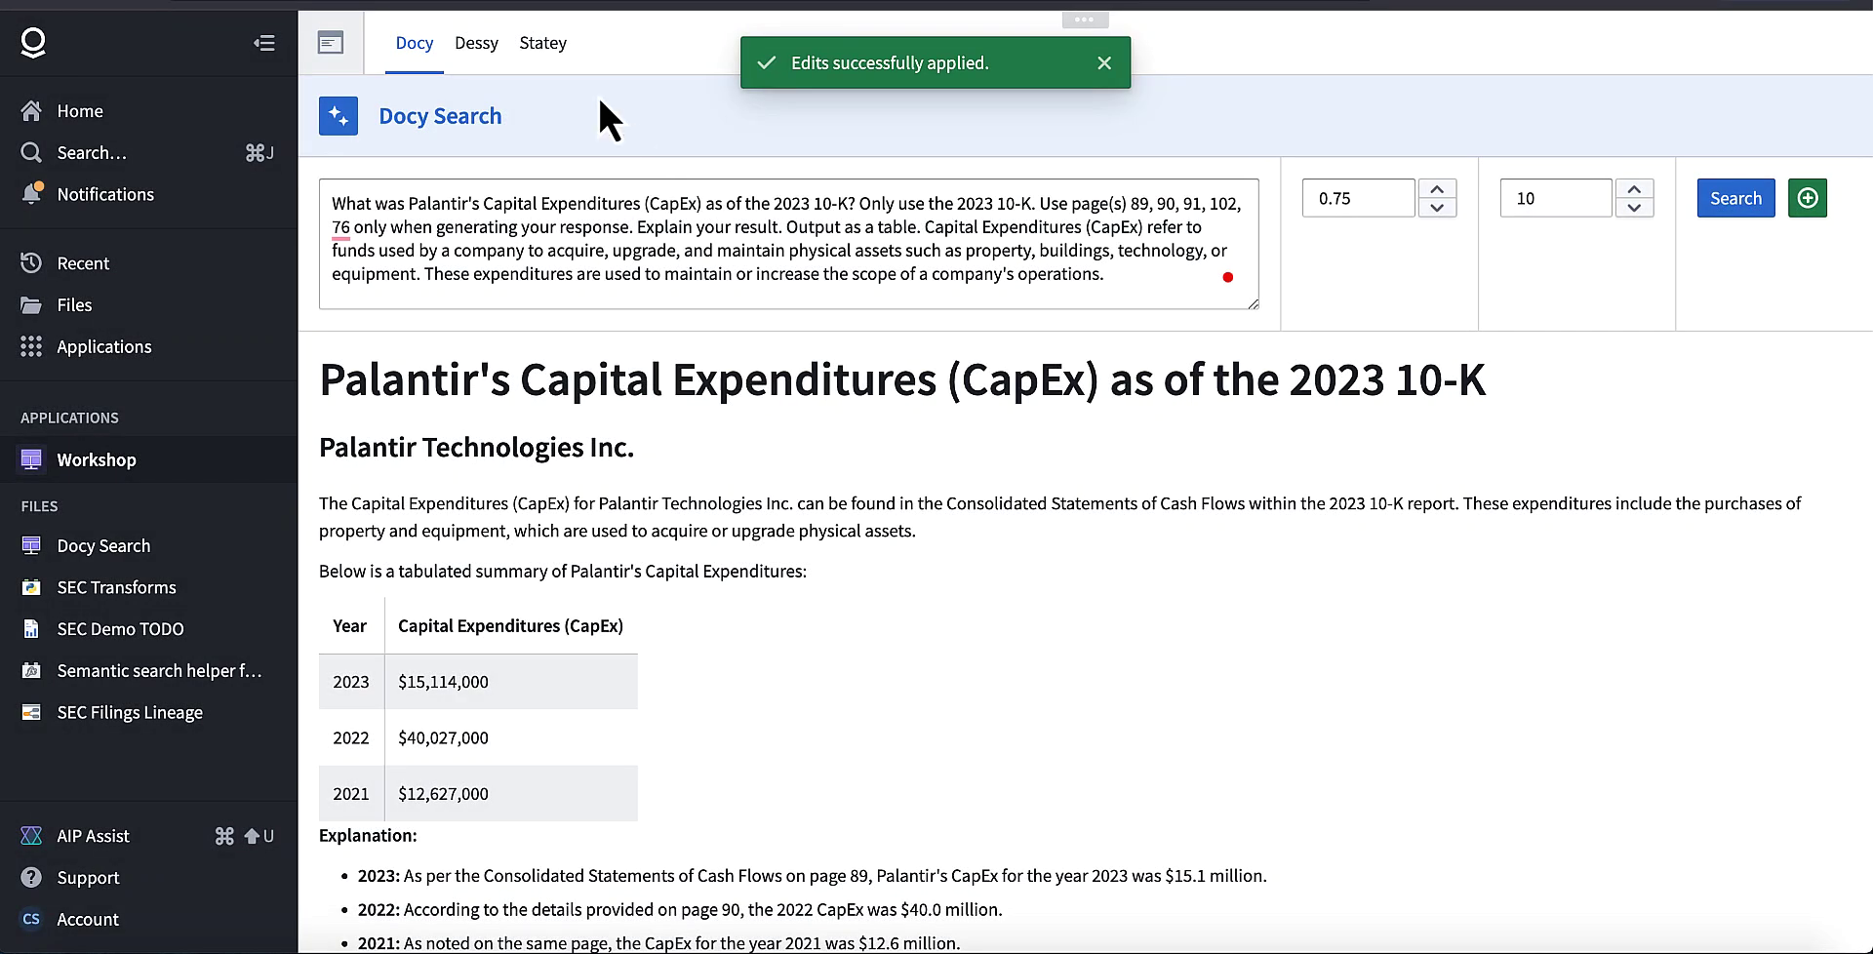
click(560, 47)
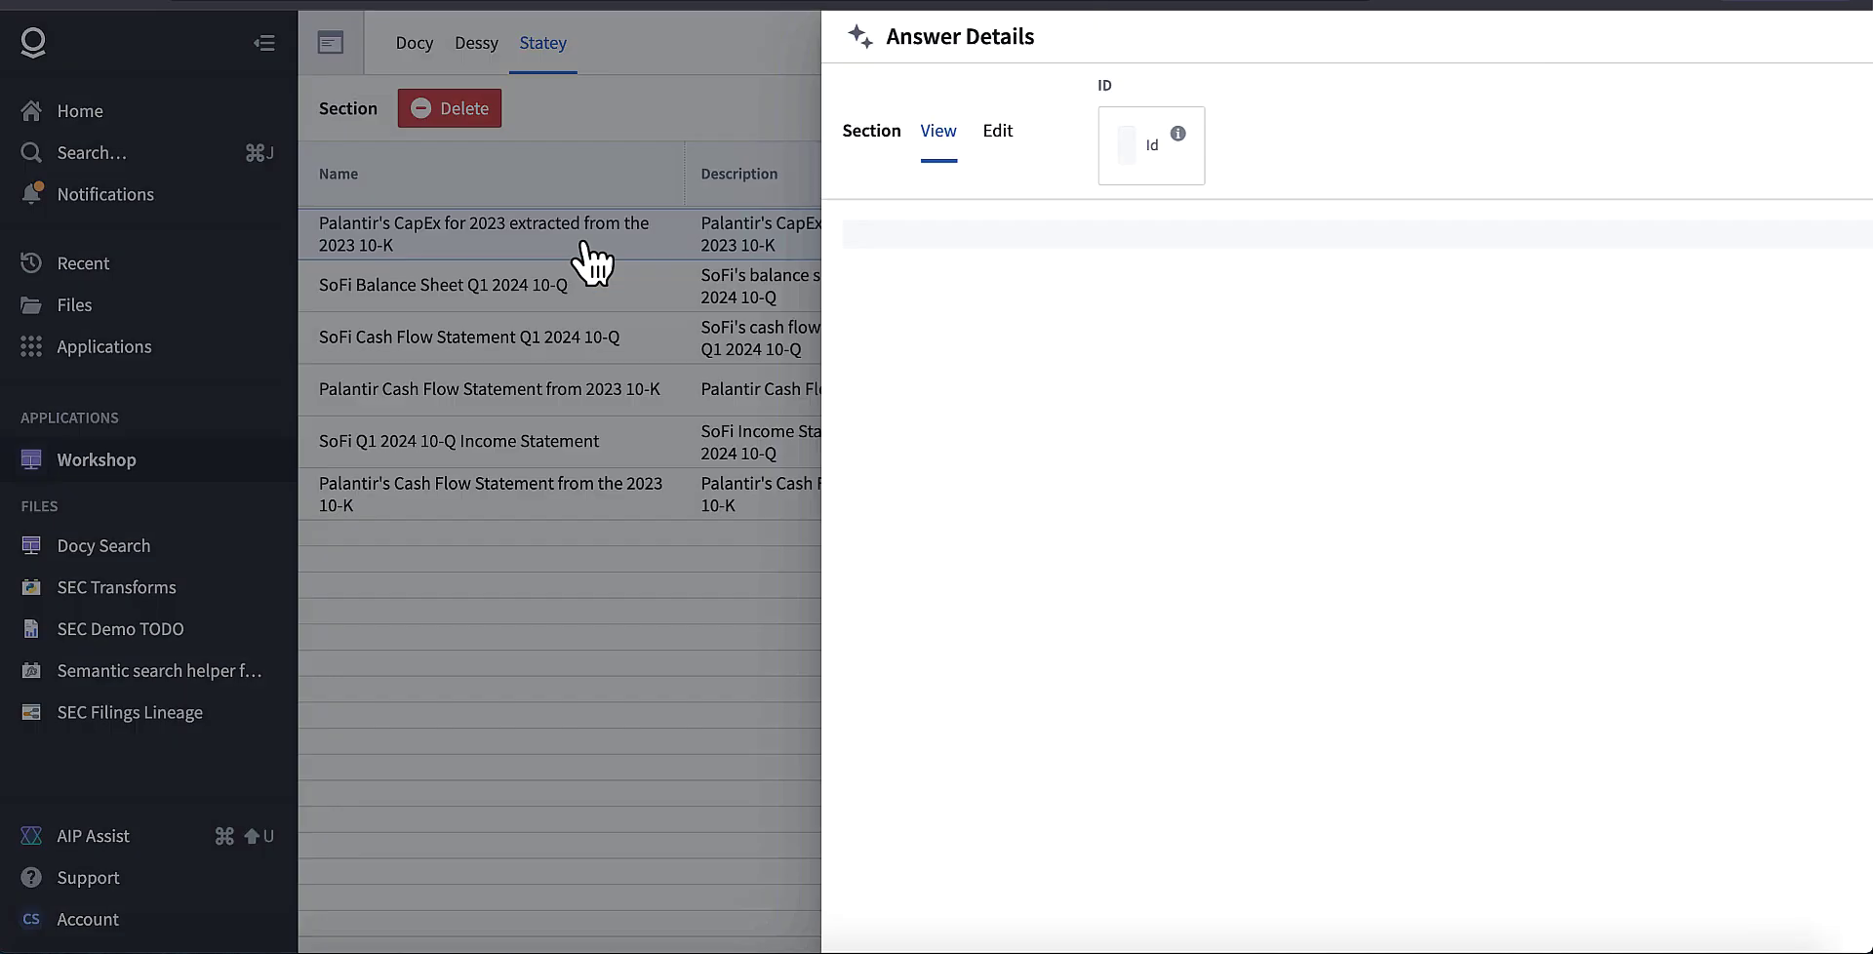
Step: In the saved CapEx answer's markdown, delete the 2022 and 2021 table rows and explanation lines
click(582, 246)
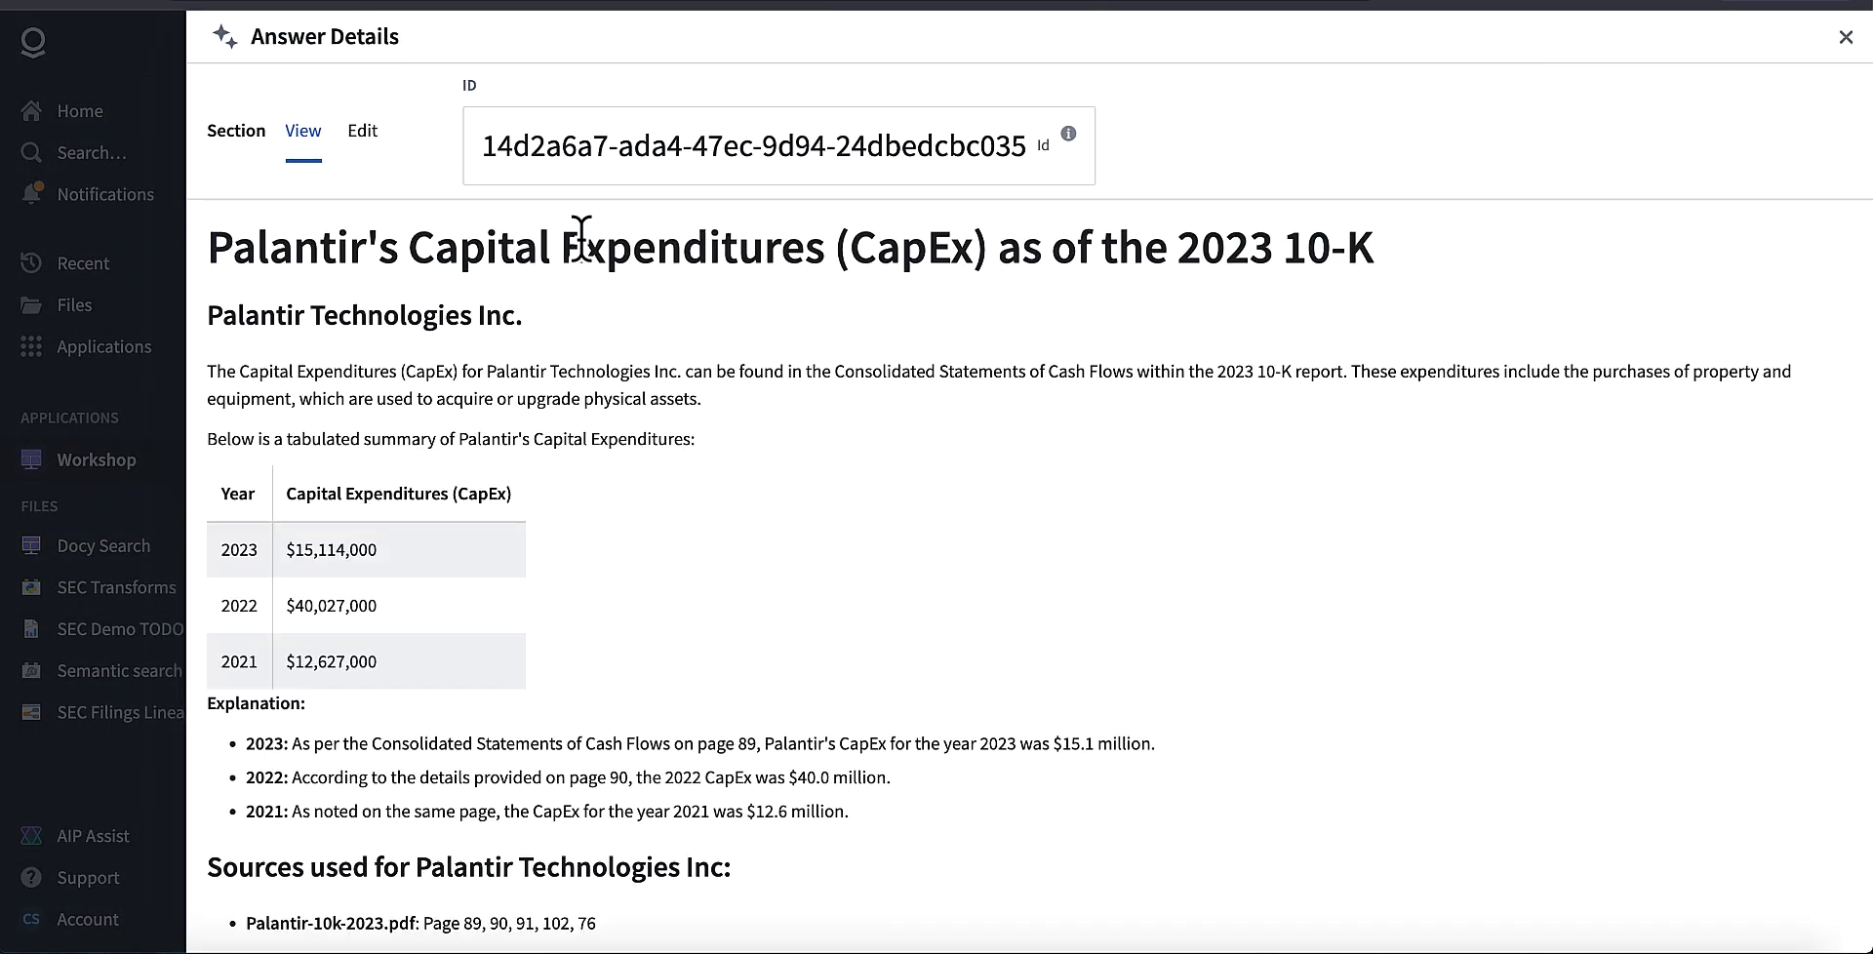
click(363, 131)
drag(457, 612, 193, 600)
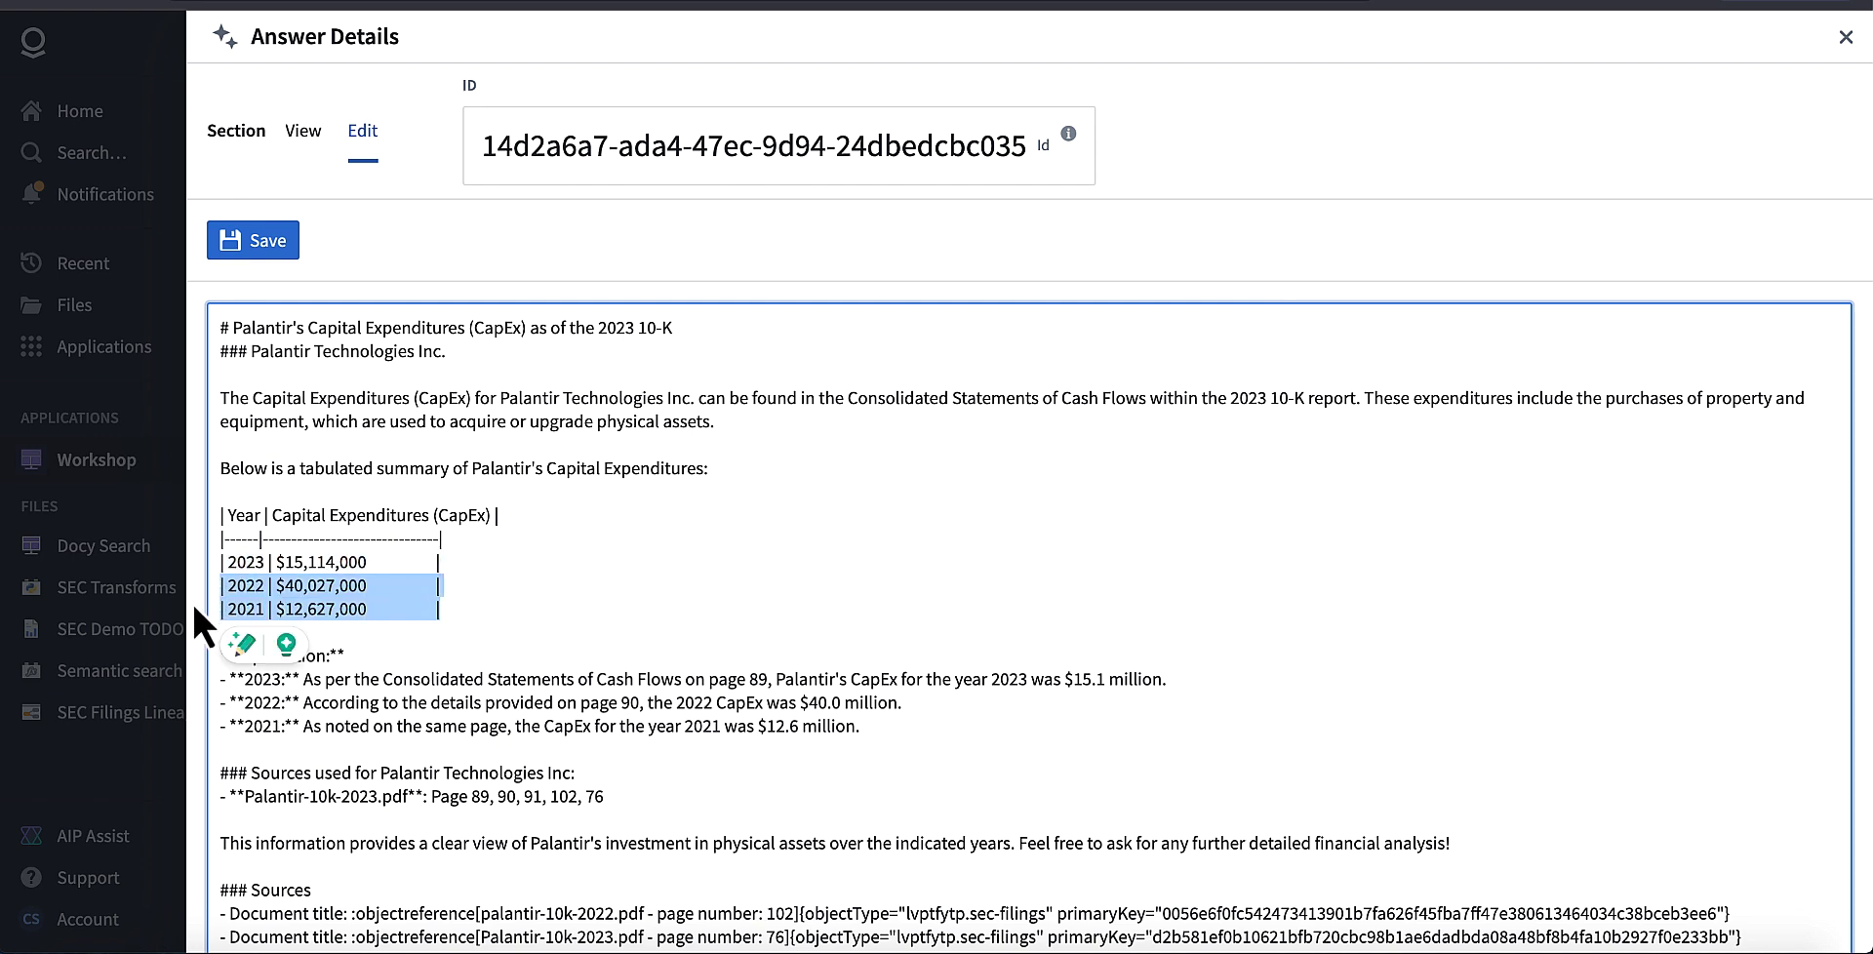
key(BackSpace)
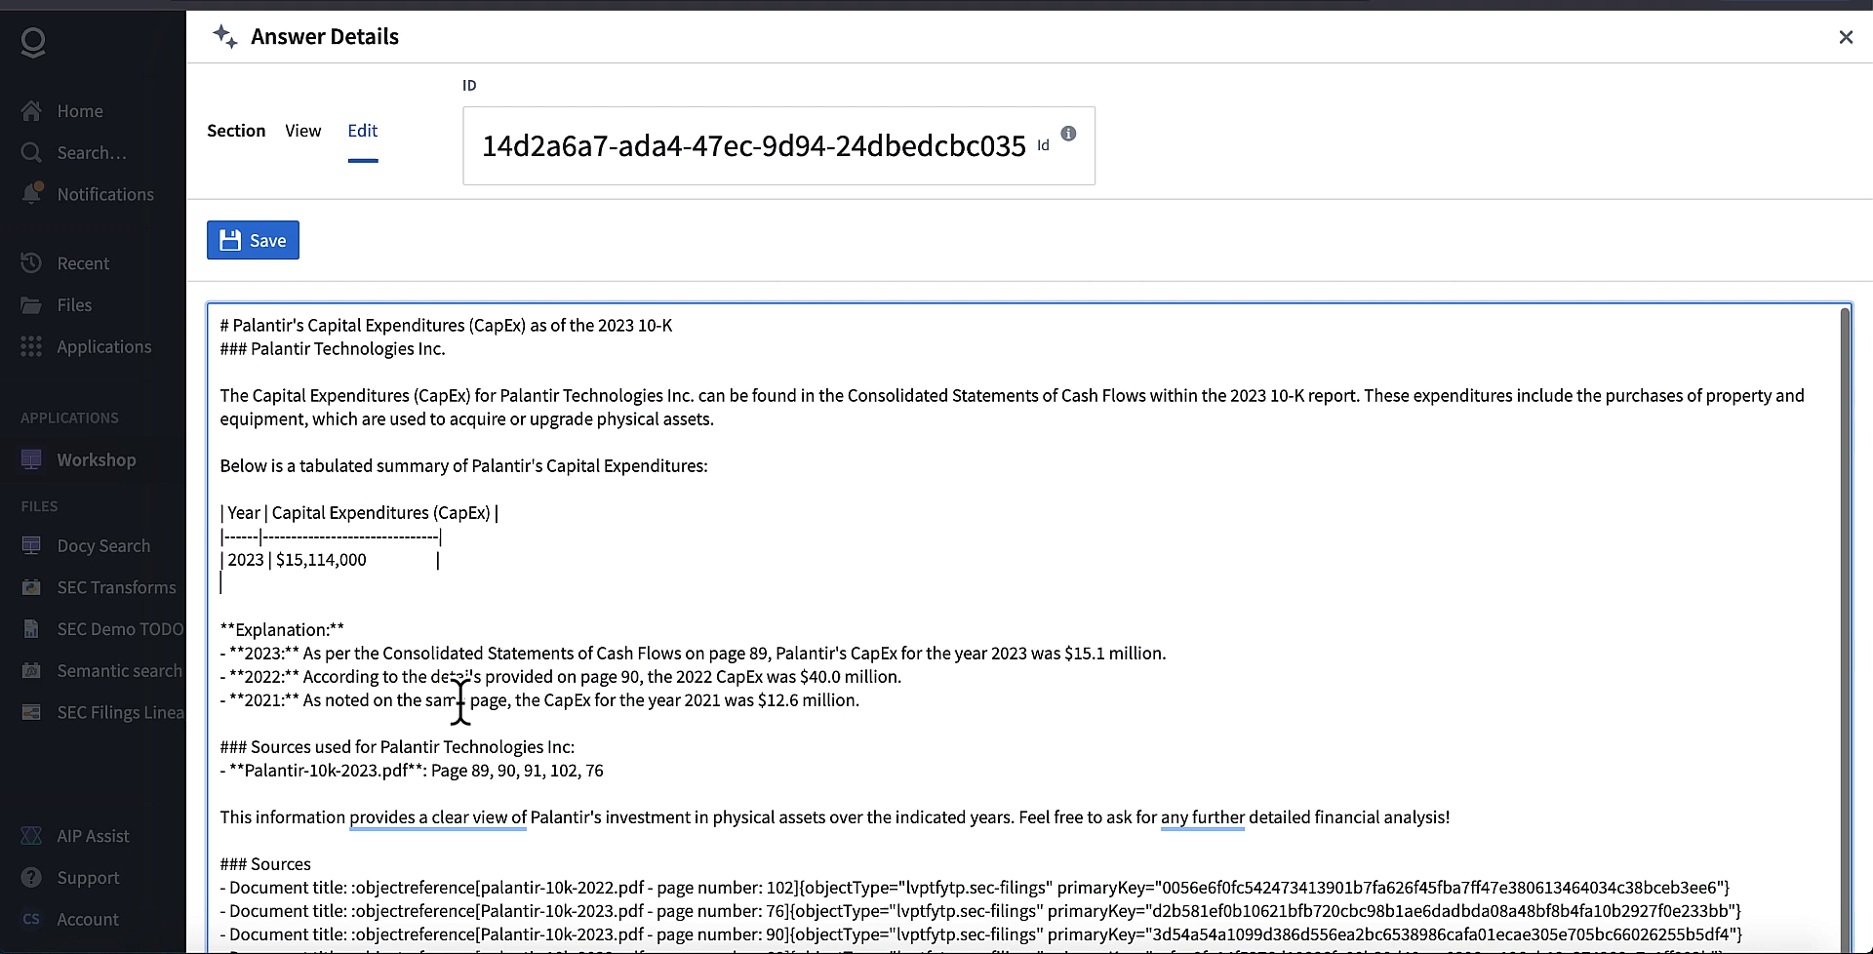
drag(895, 701, 223, 675)
key(BackSpace)
key(BackSpace)
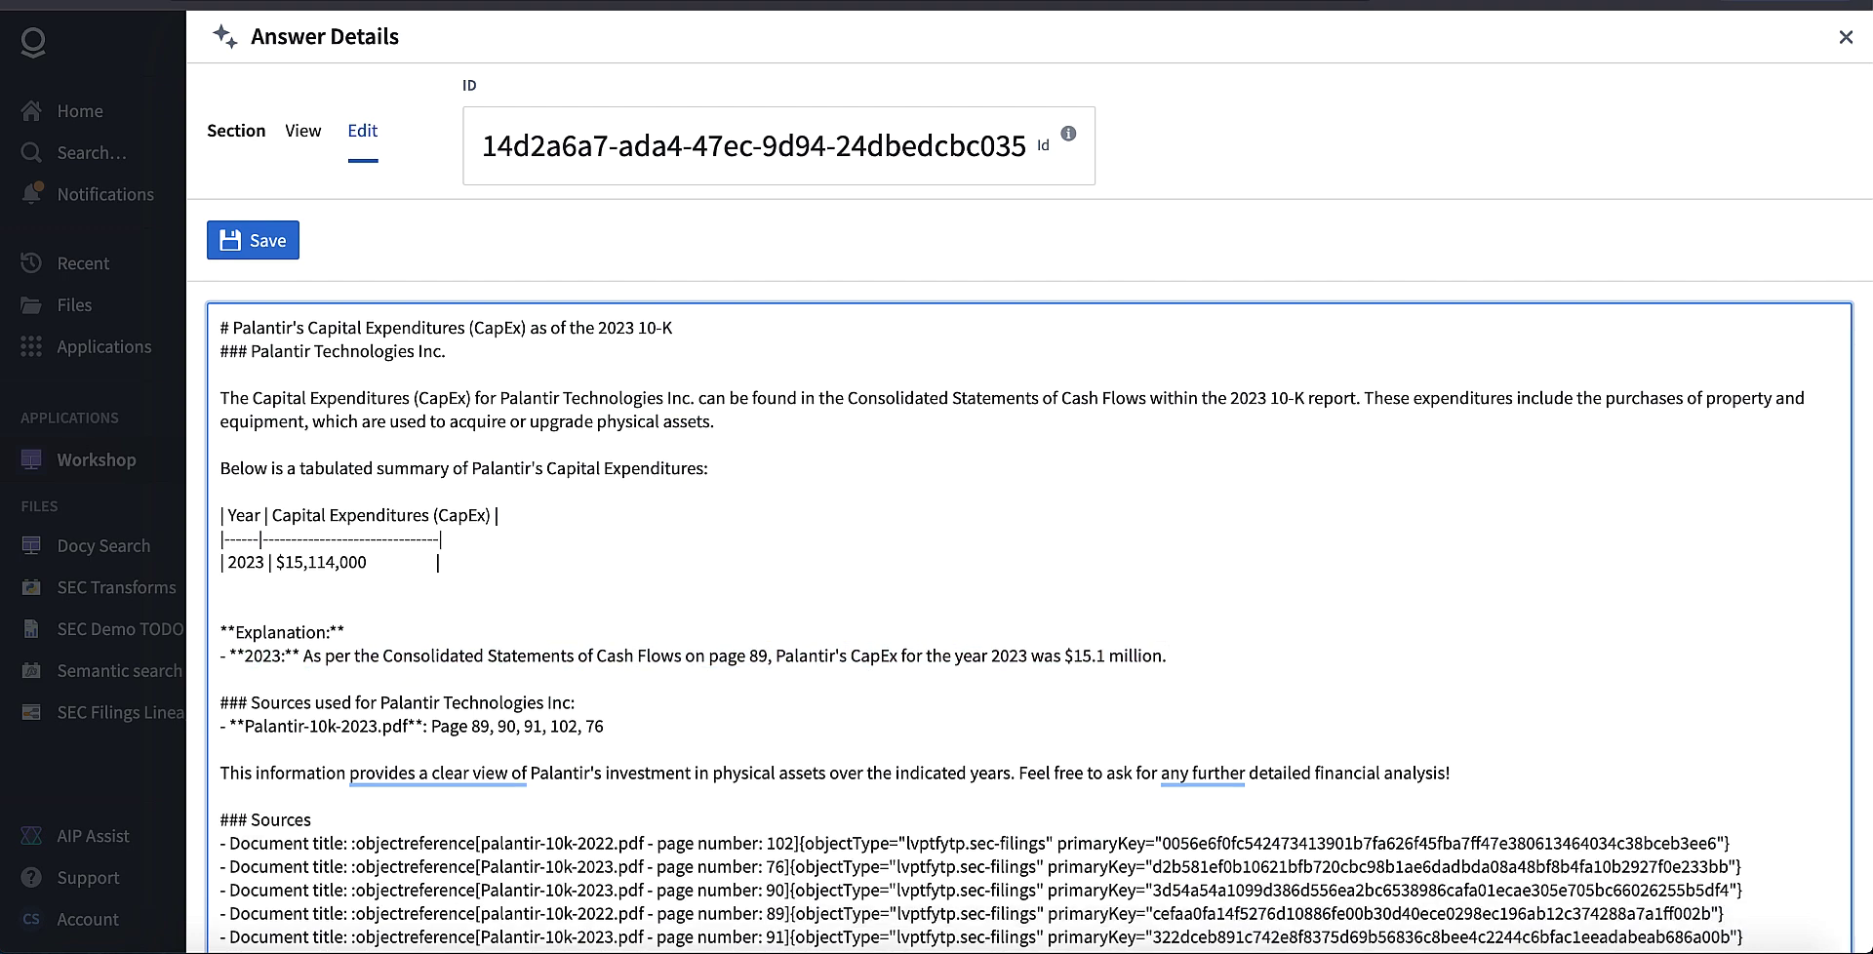
scroll(543, 751, down, 3)
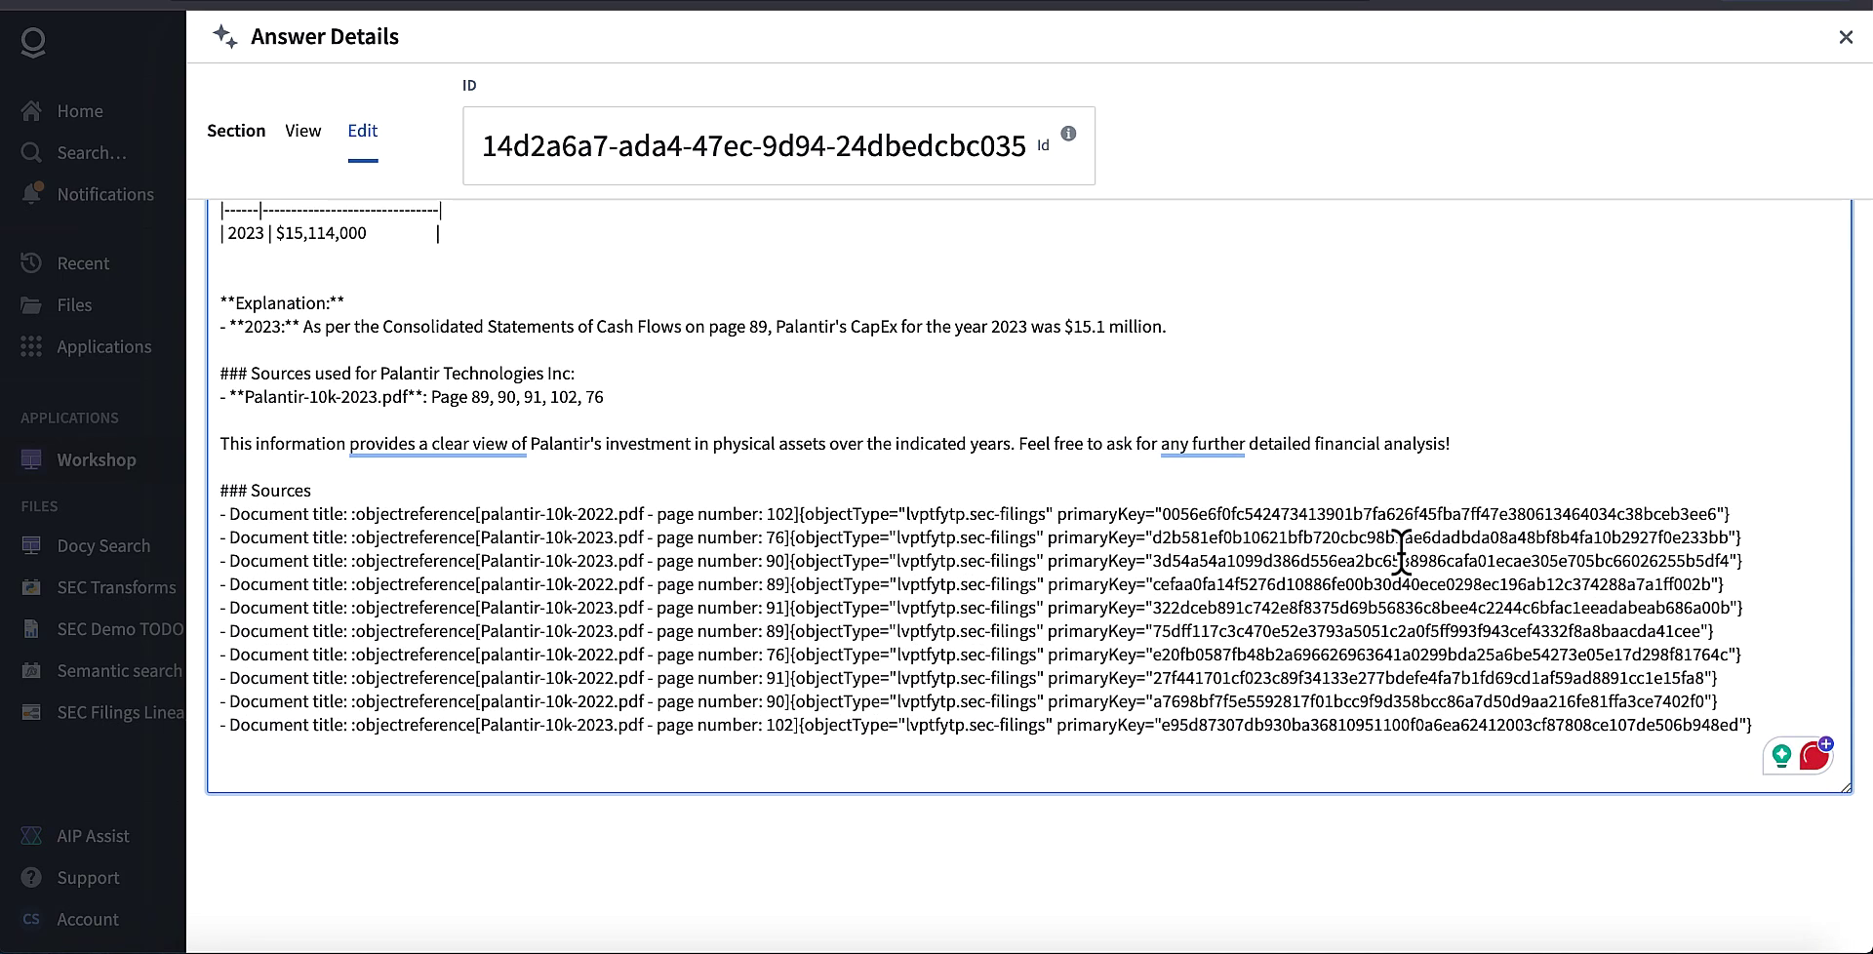
scroll(1401, 552, up, 3)
scroll(1401, 552, up, 1)
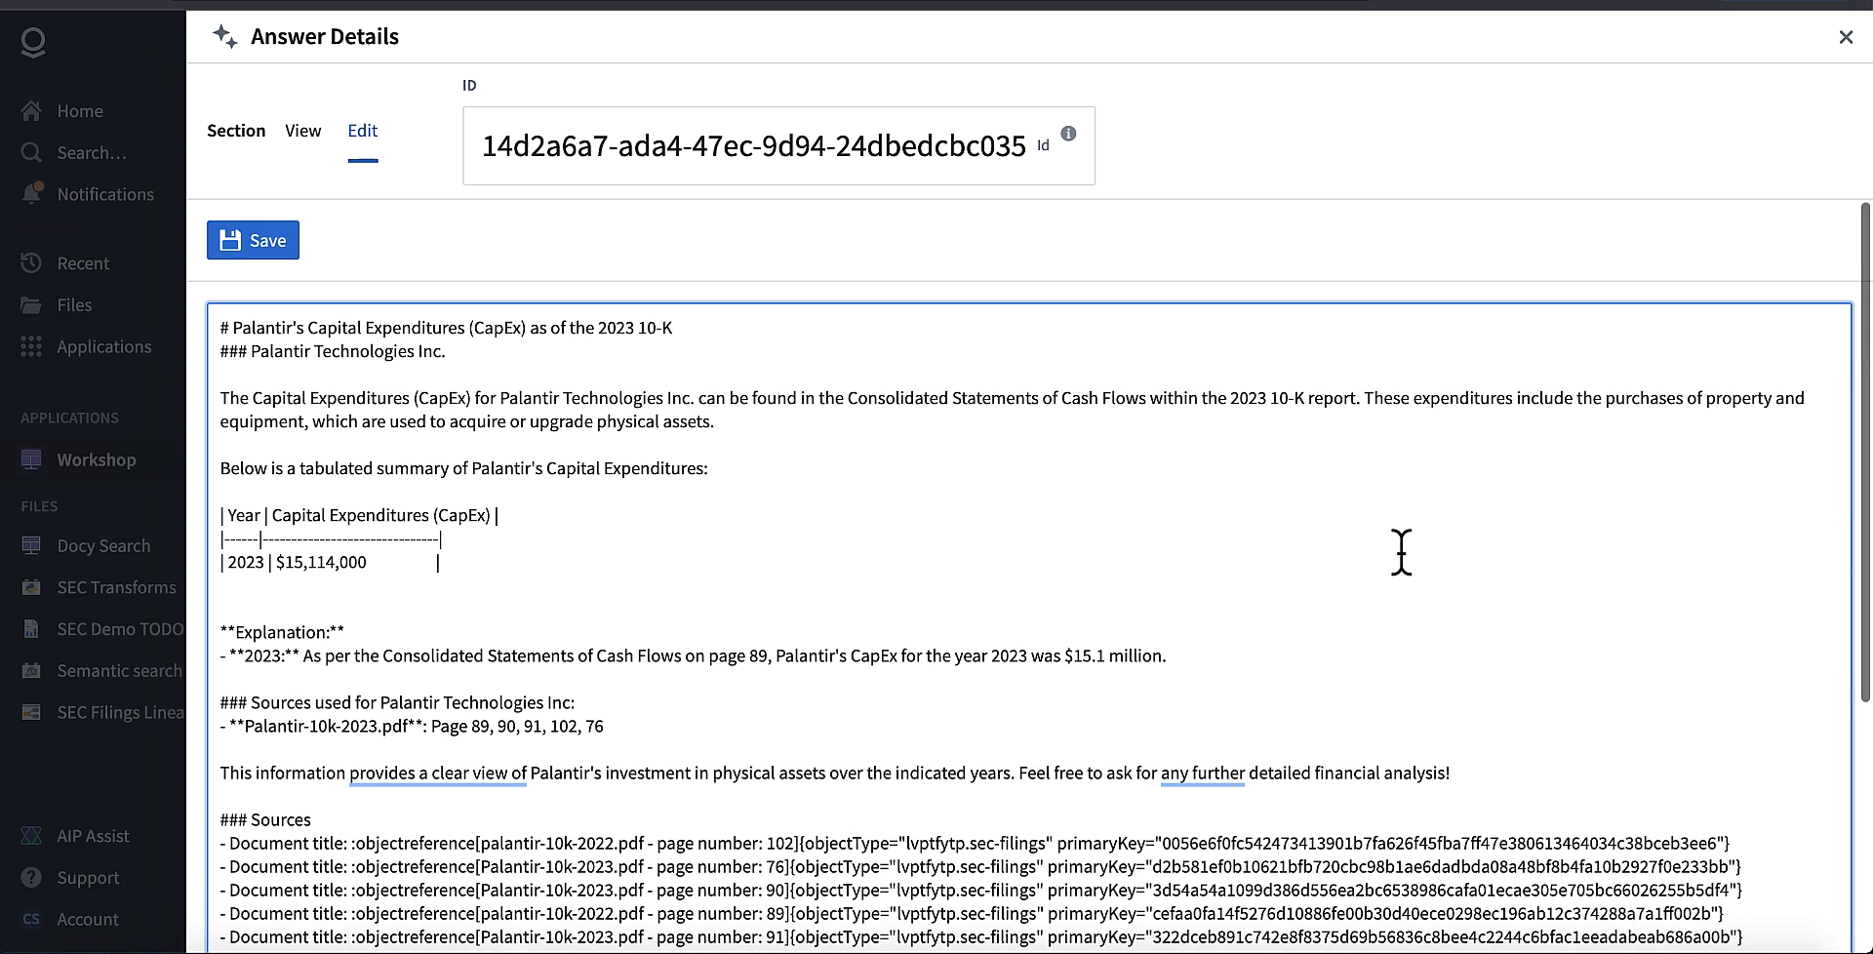
Step: Preview the trimmed 2023-only answer, then save and confirm the edits
click(315, 137)
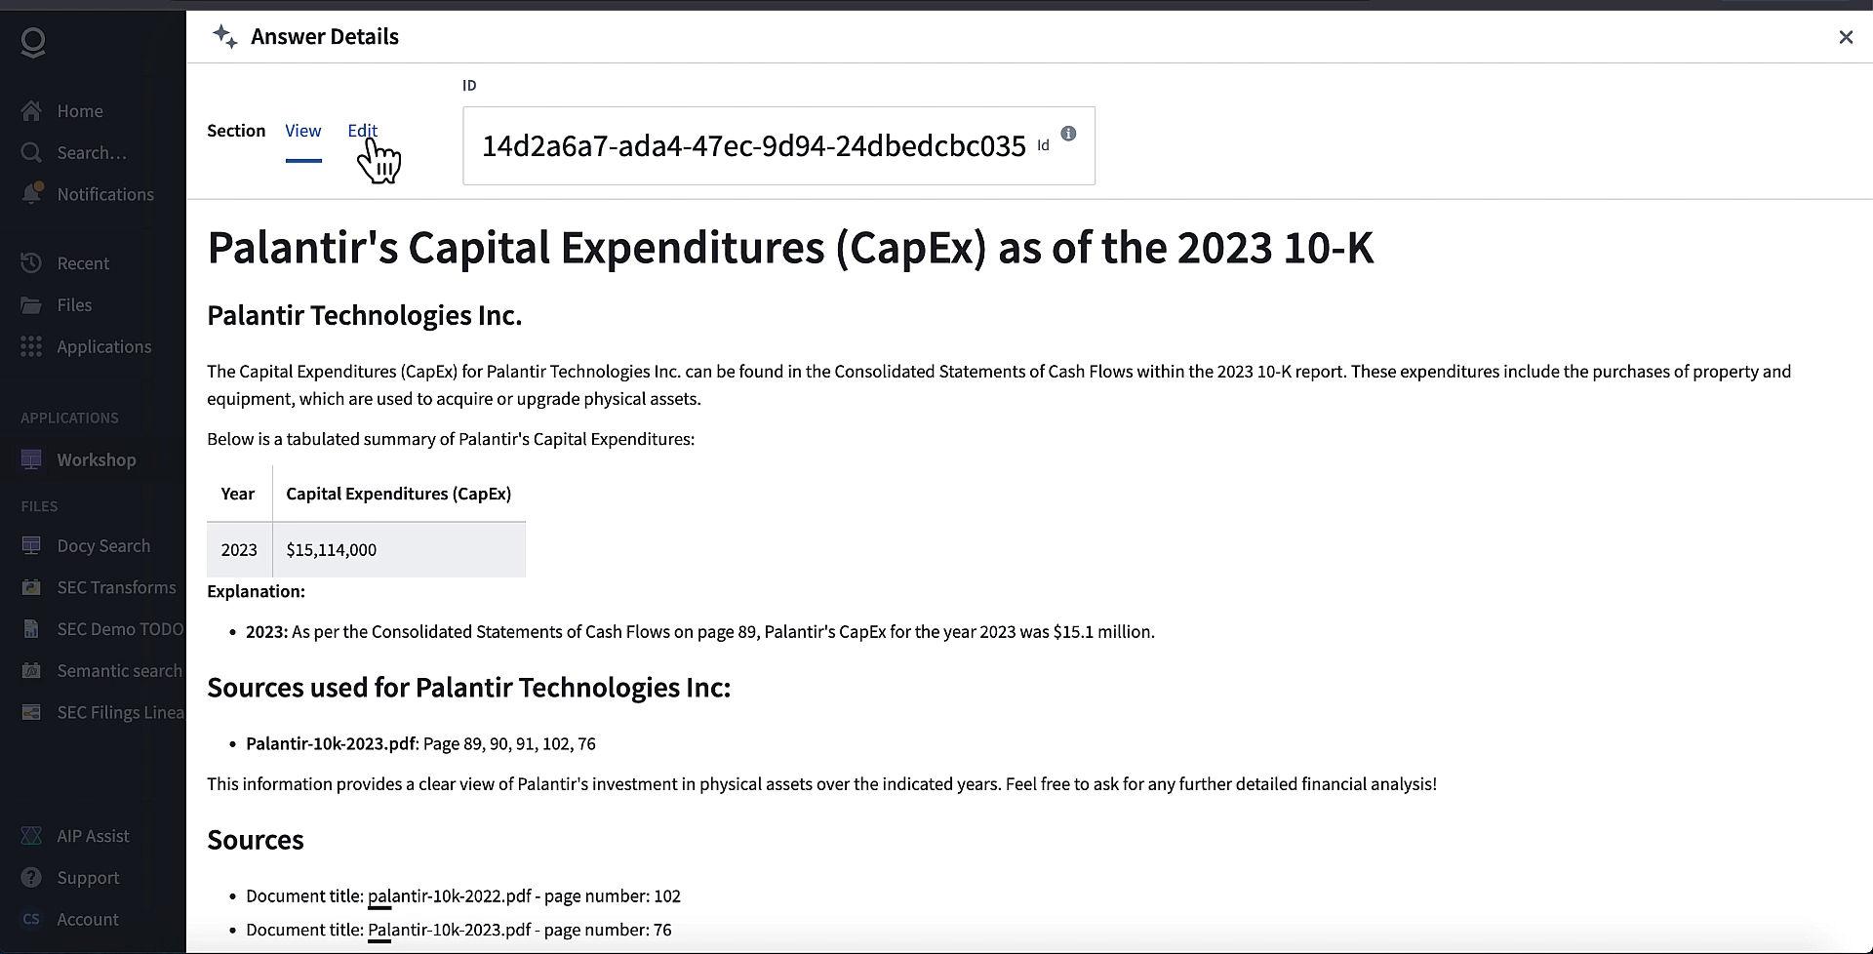
click(366, 136)
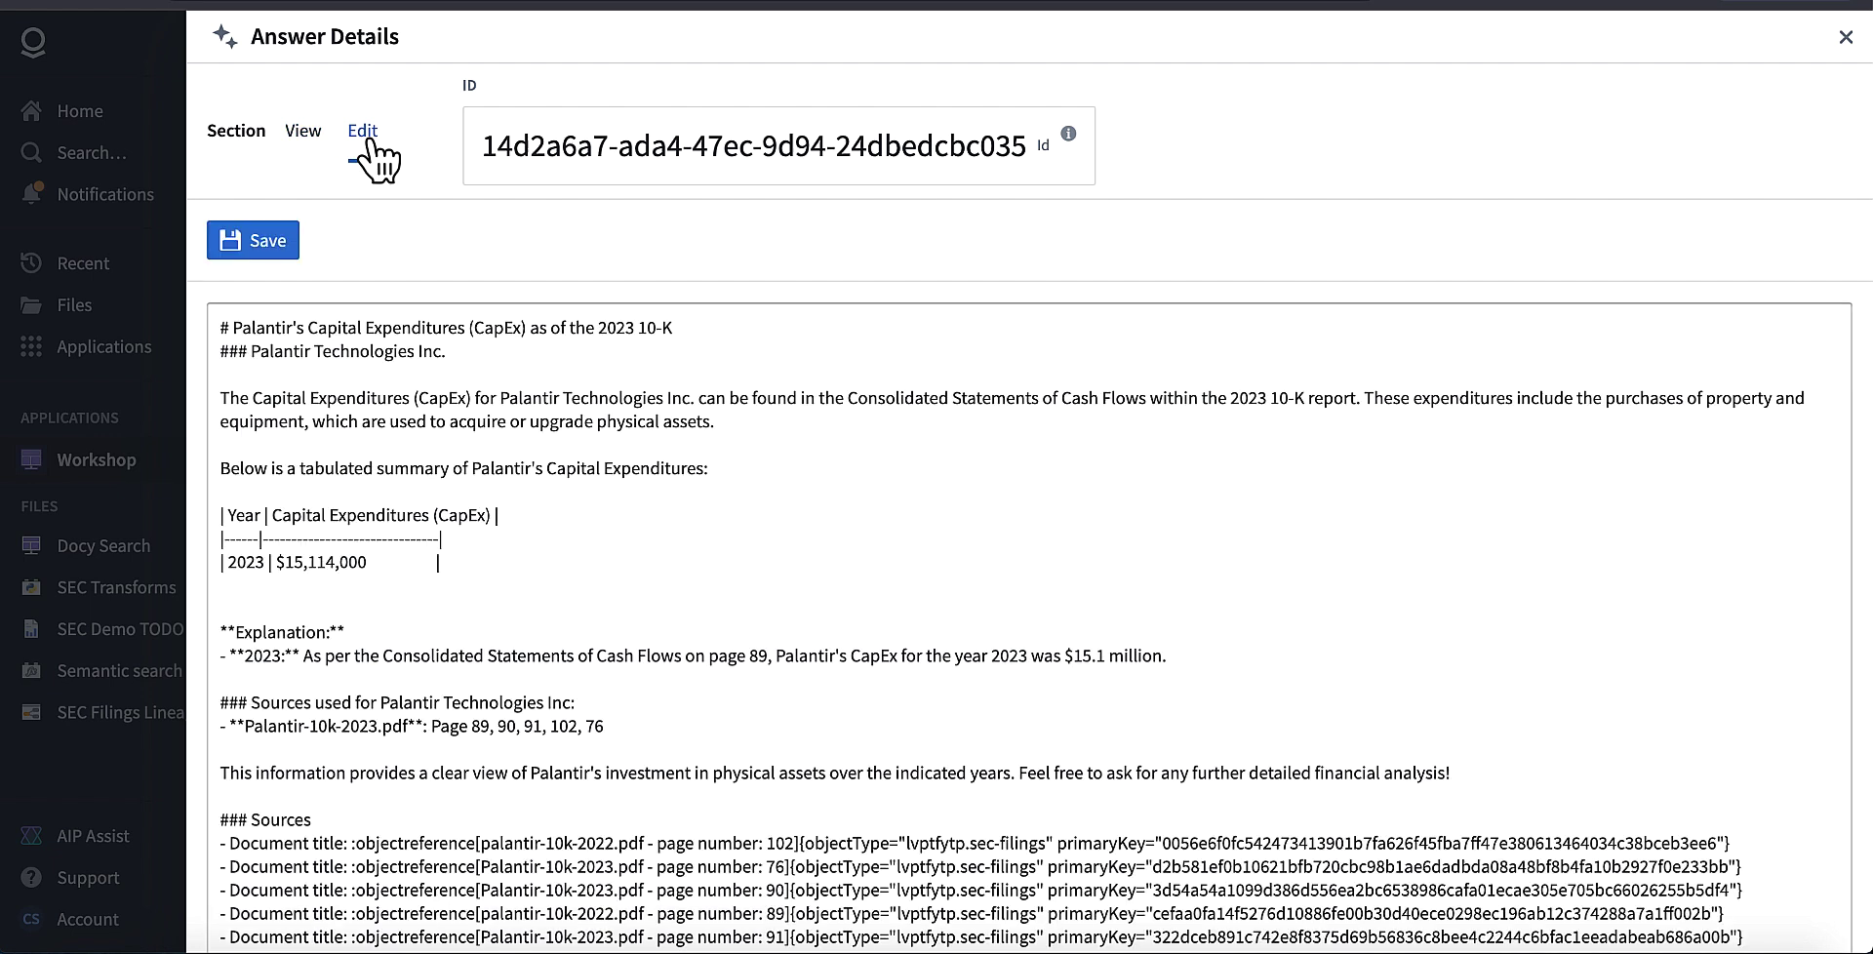
click(281, 238)
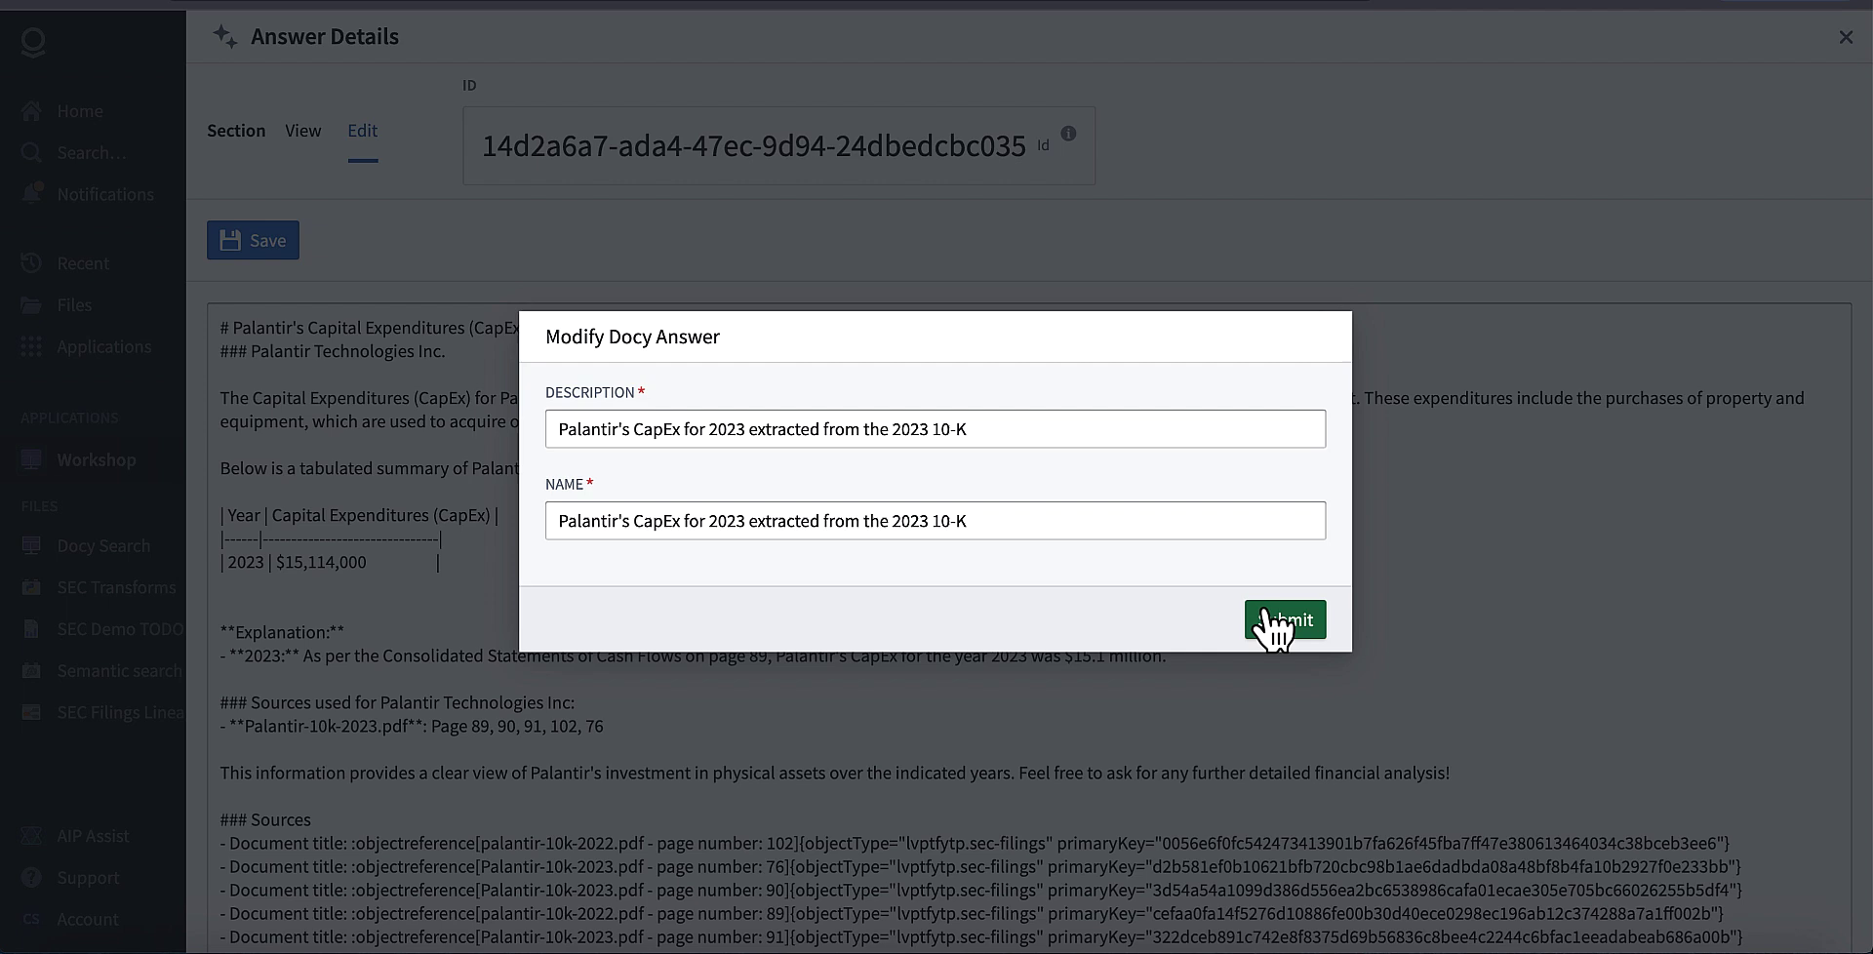
click(1268, 619)
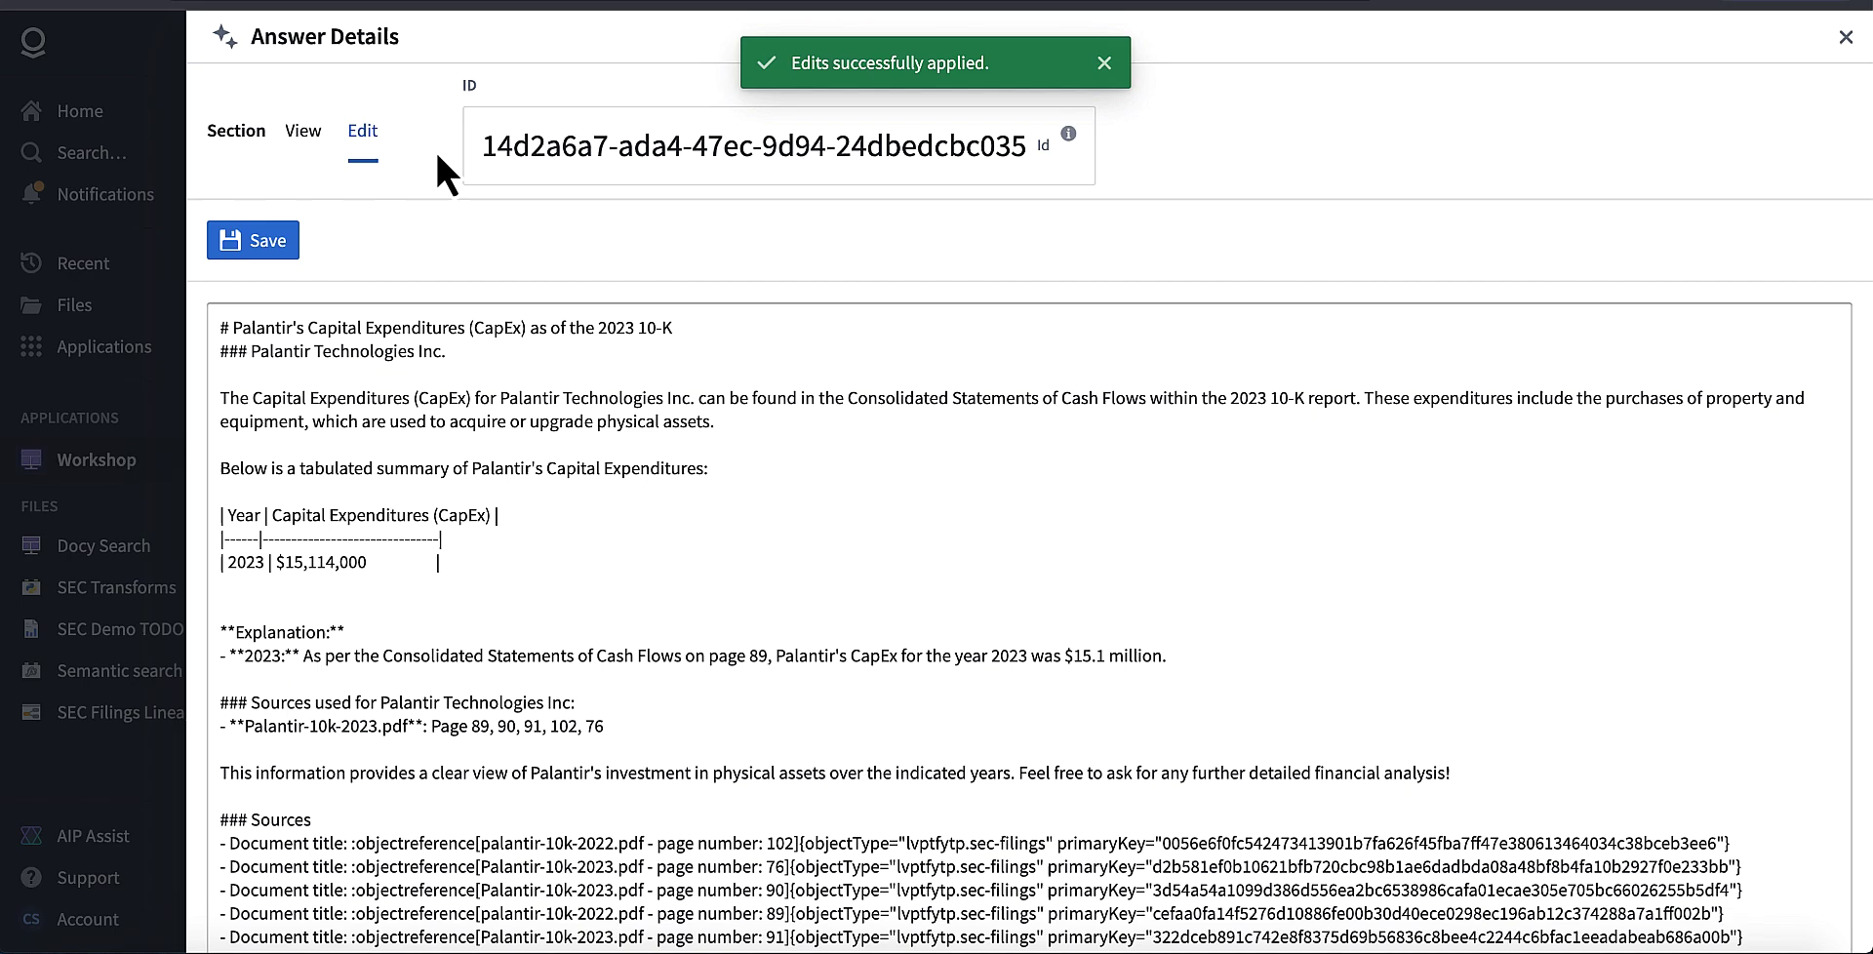
click(296, 131)
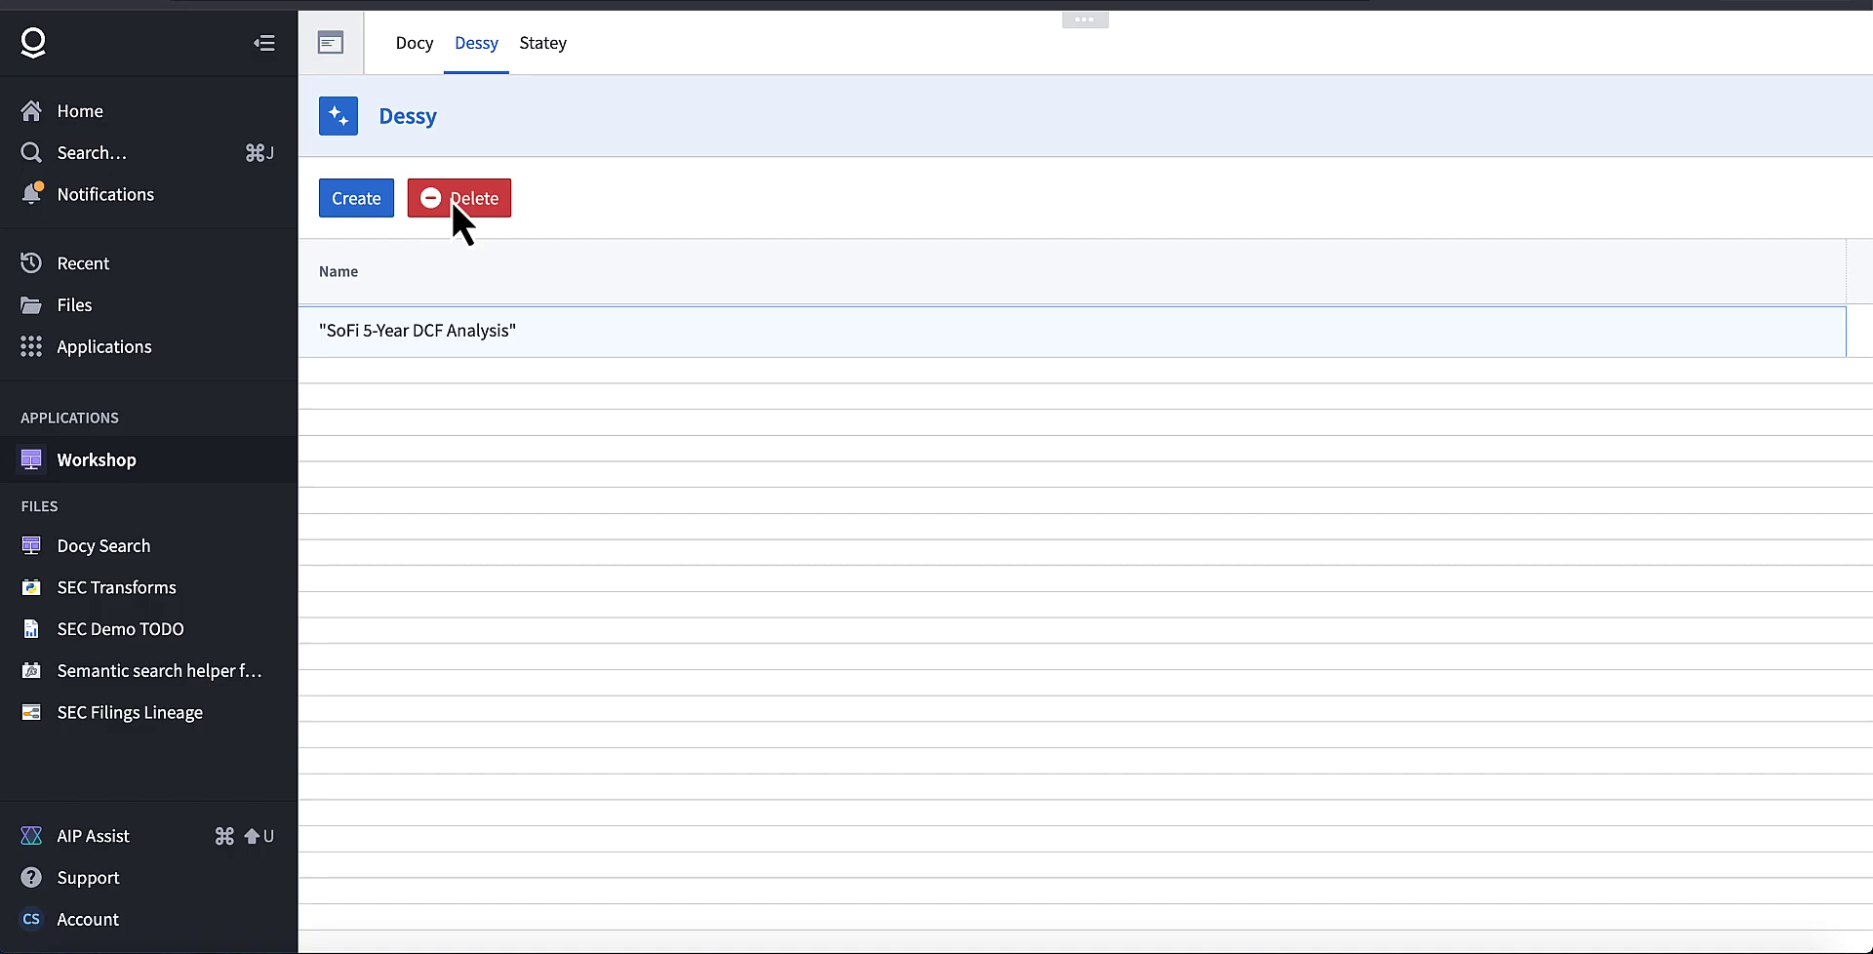
Step: Start a new DCF analysis and enter Palantir as the company
click(542, 47)
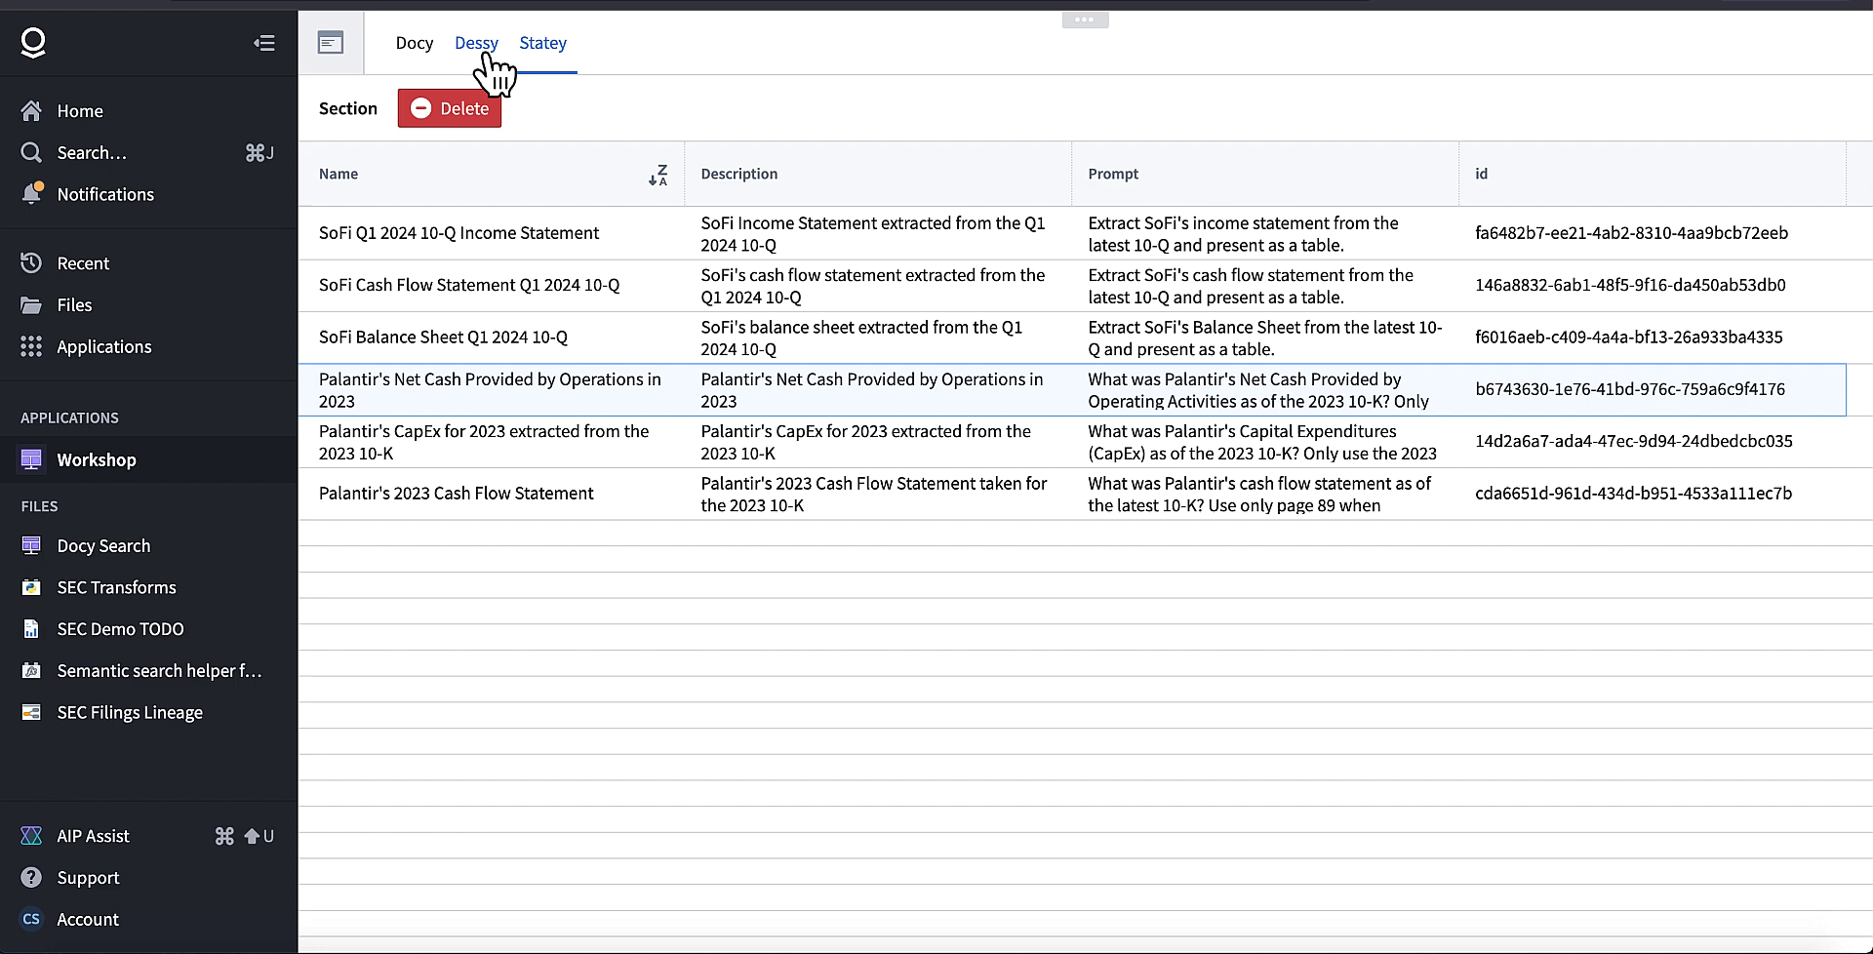
click(483, 49)
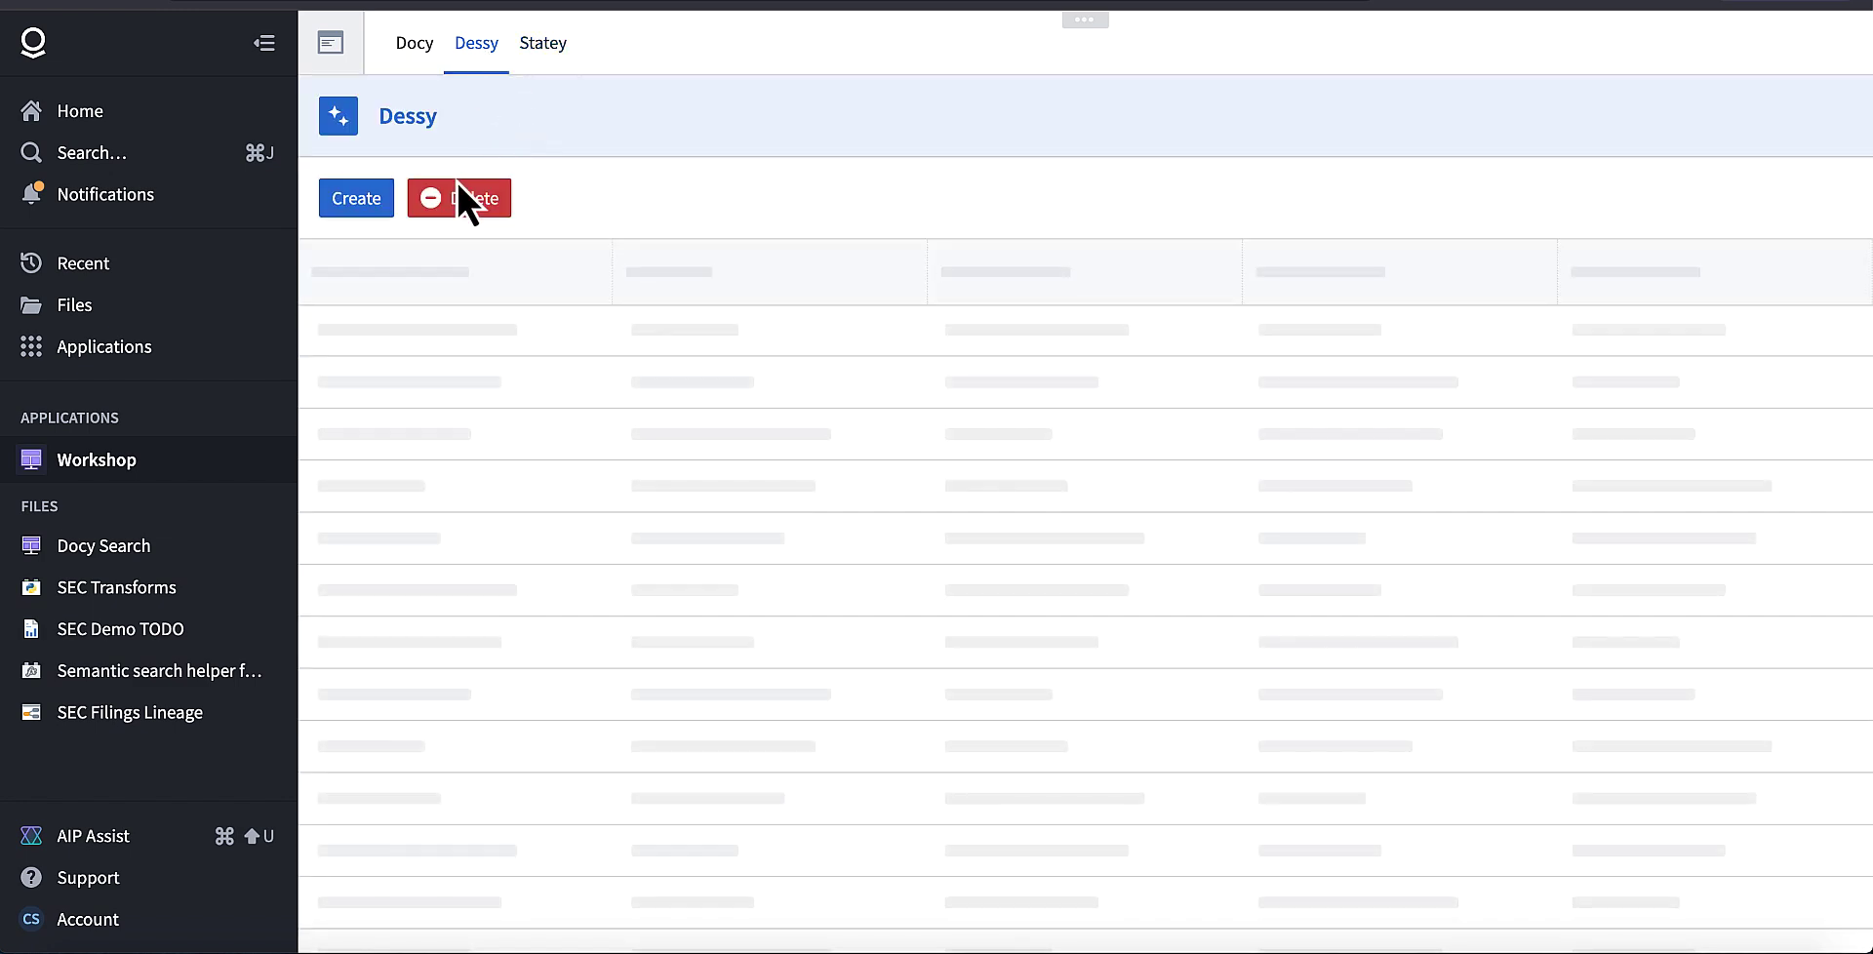
click(351, 200)
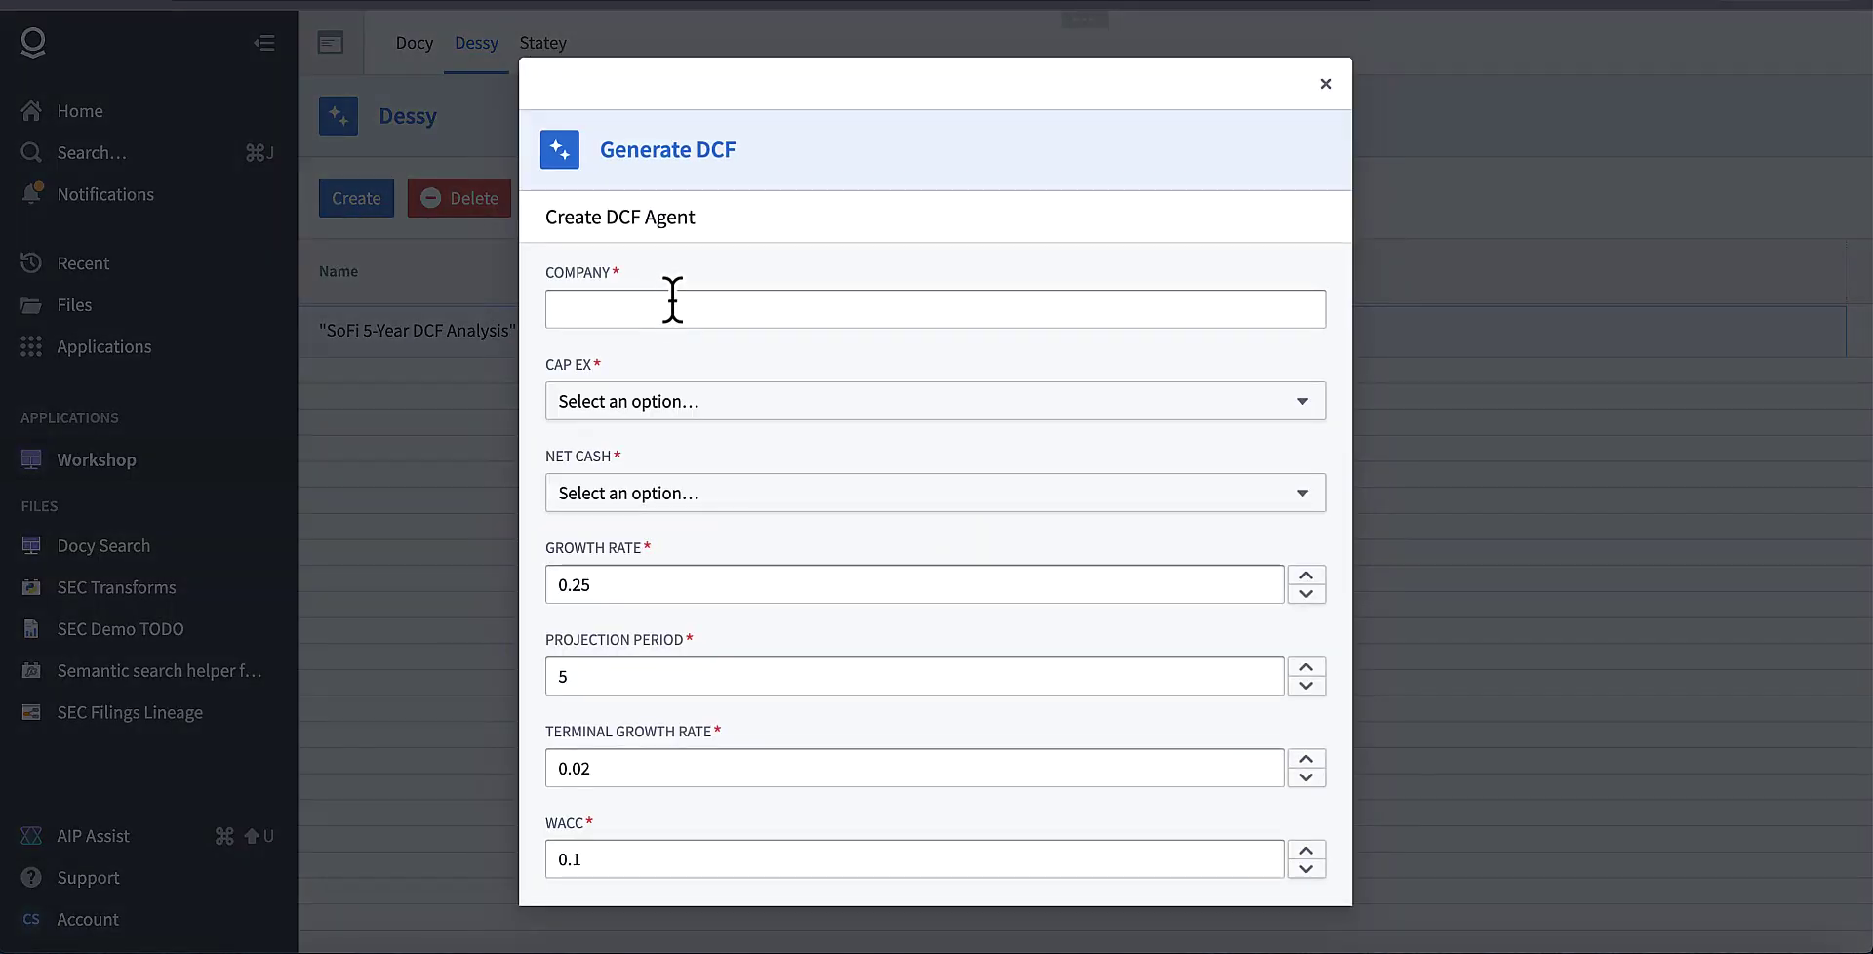
click(672, 303)
text(Paalntir)
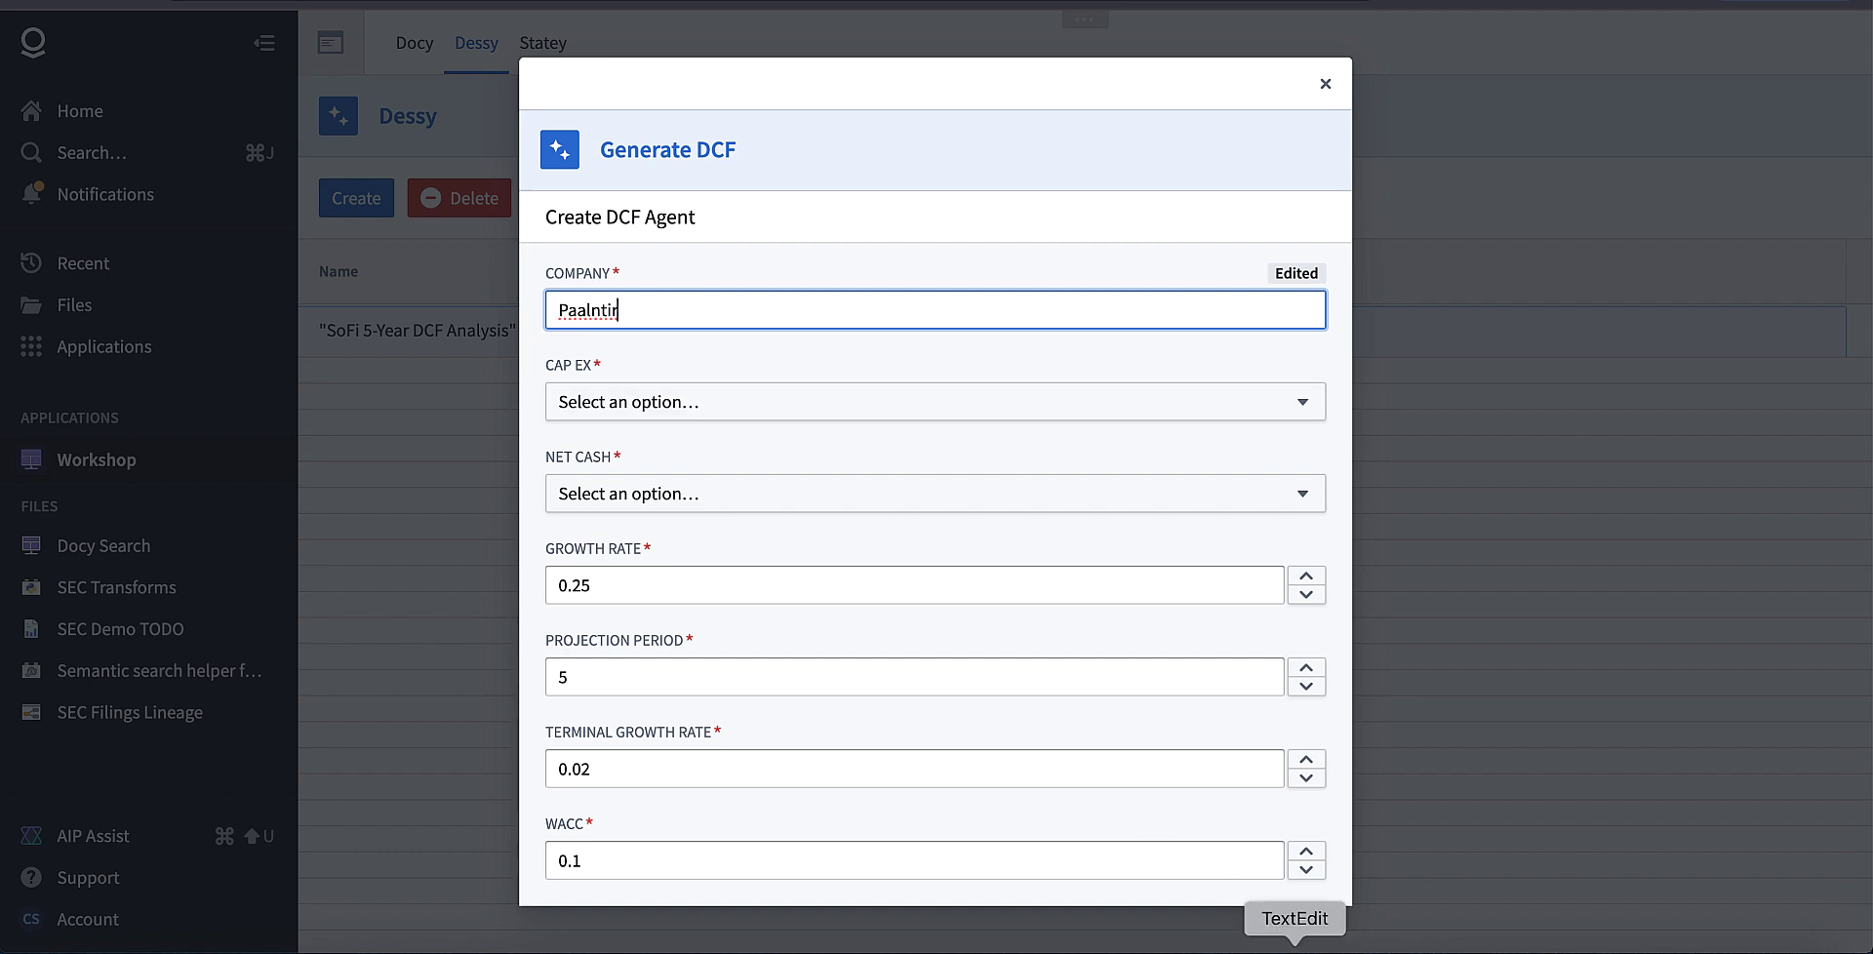
Step: Paste the saved CapEx answer ID and select it as the CAP EX input
click(1294, 944)
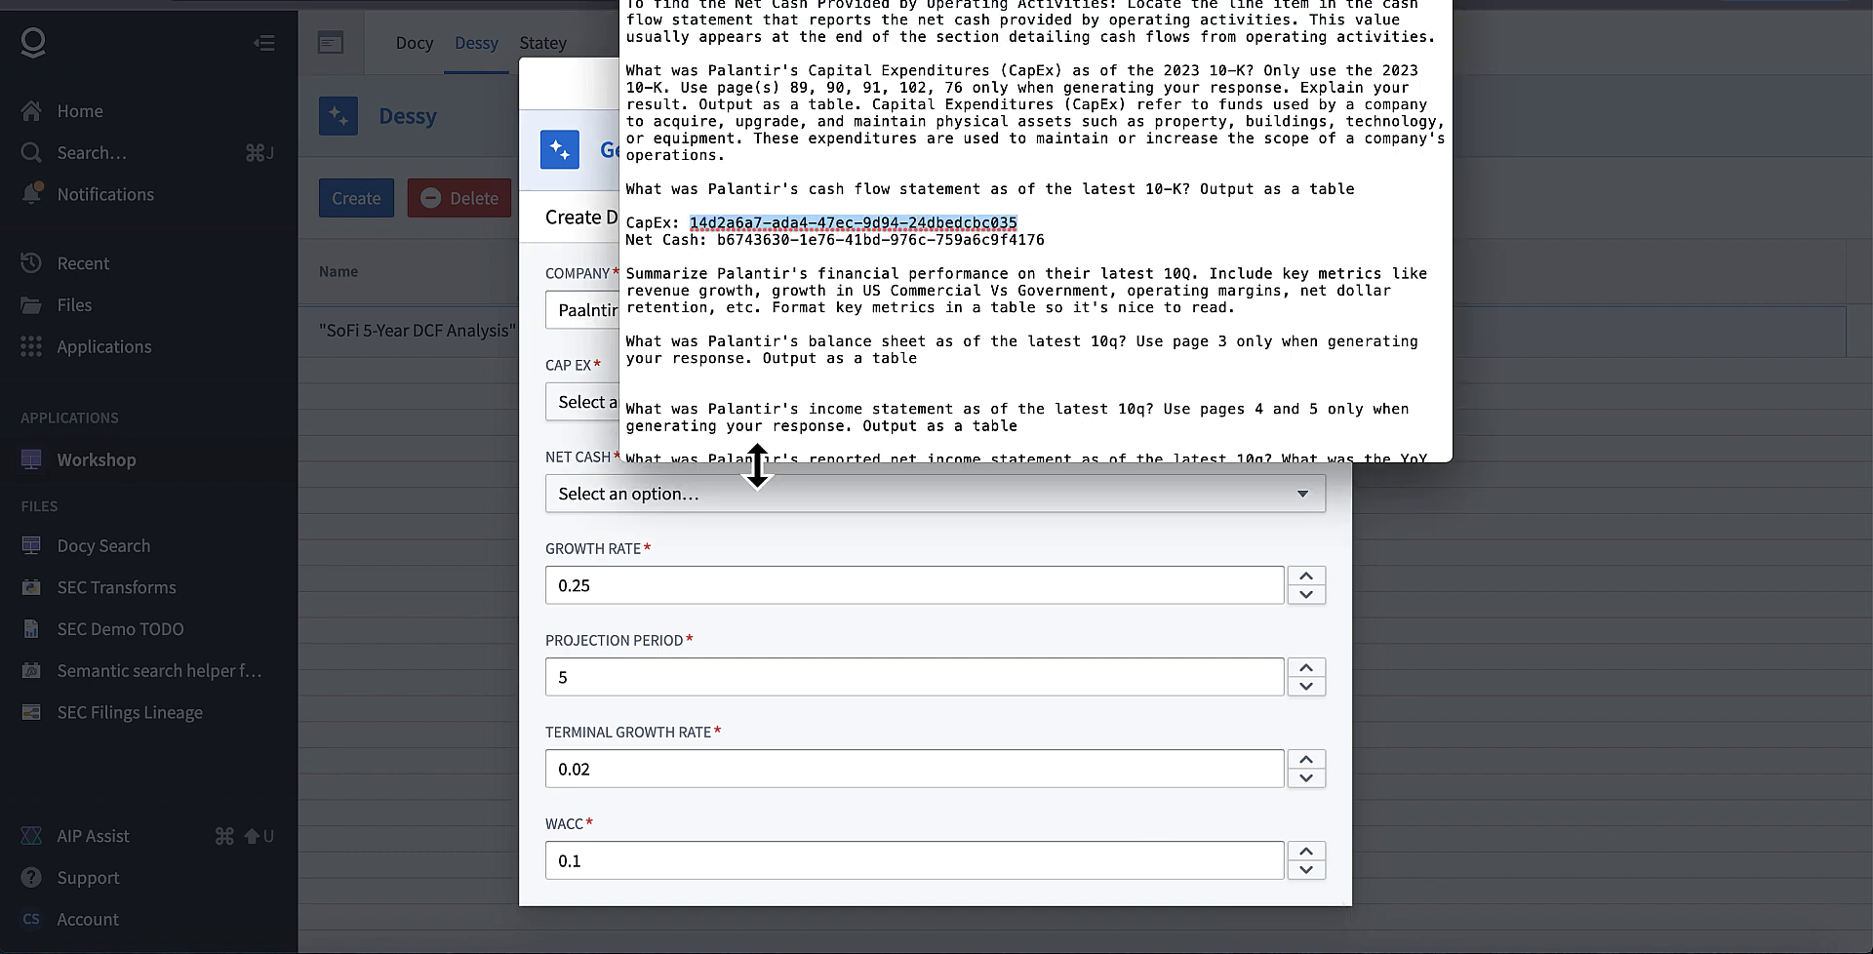
click(751, 522)
click(754, 405)
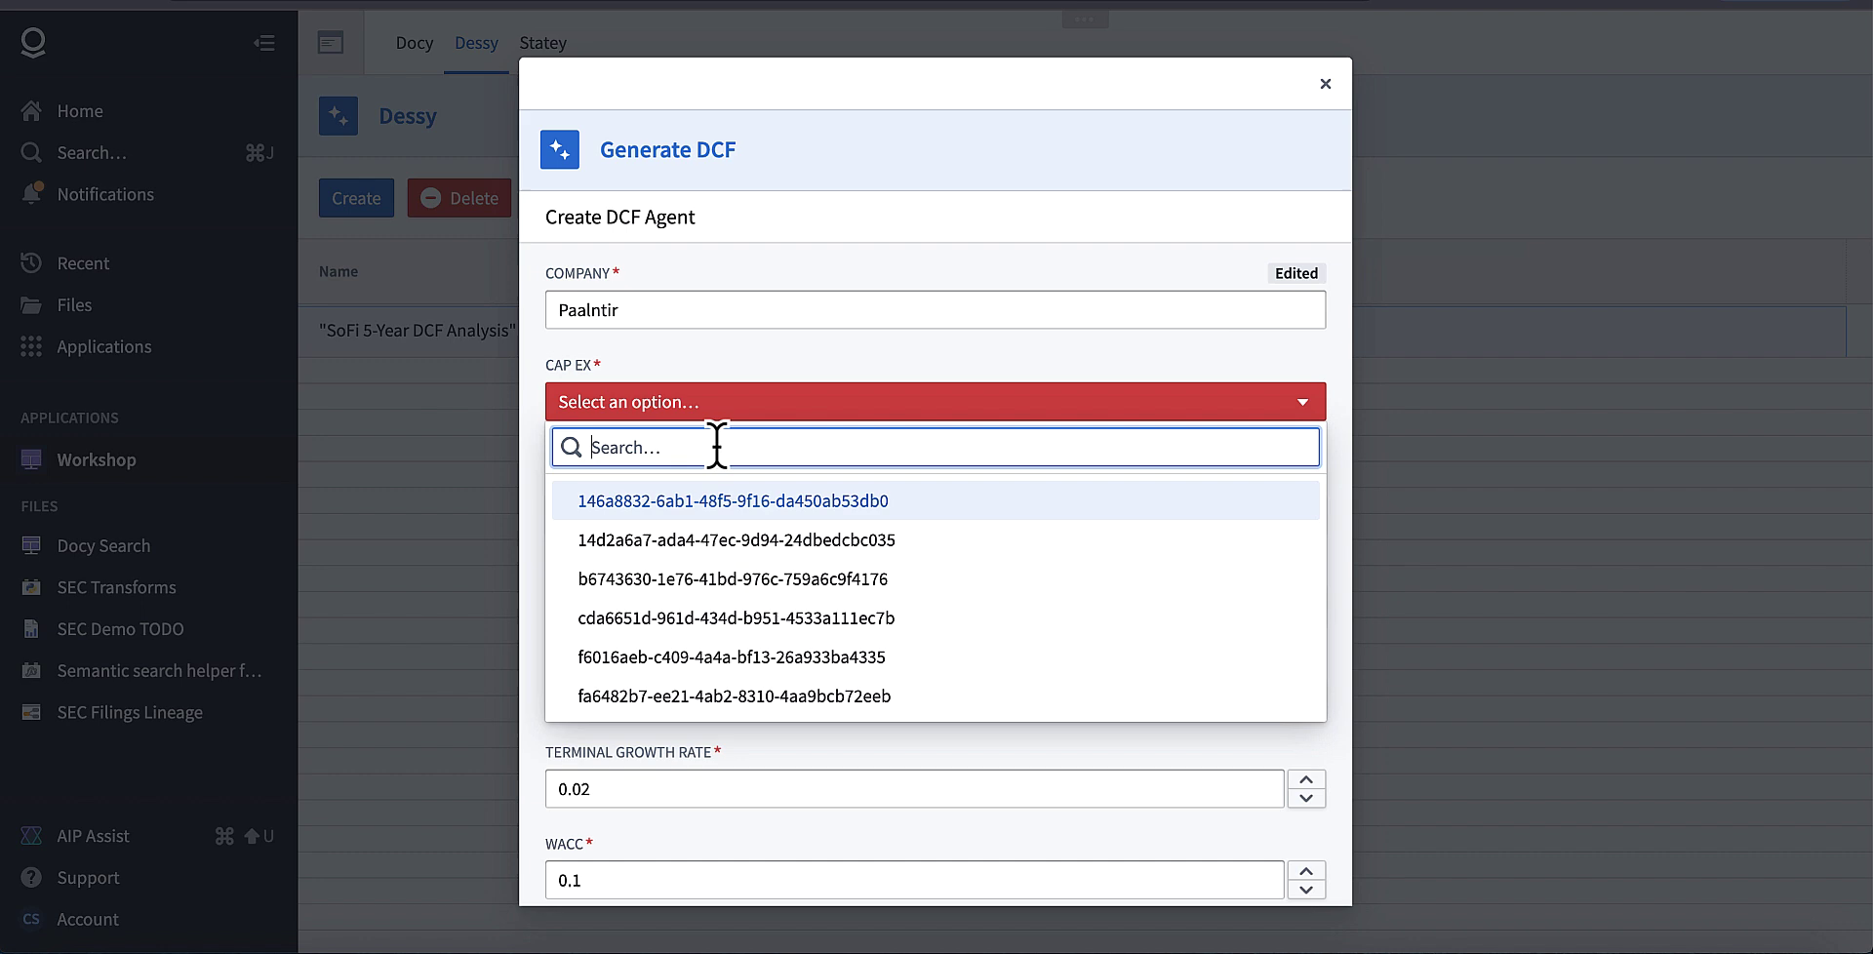
text(14d2a6a7-ada4-47ec-9d94-24dbedcbc035)
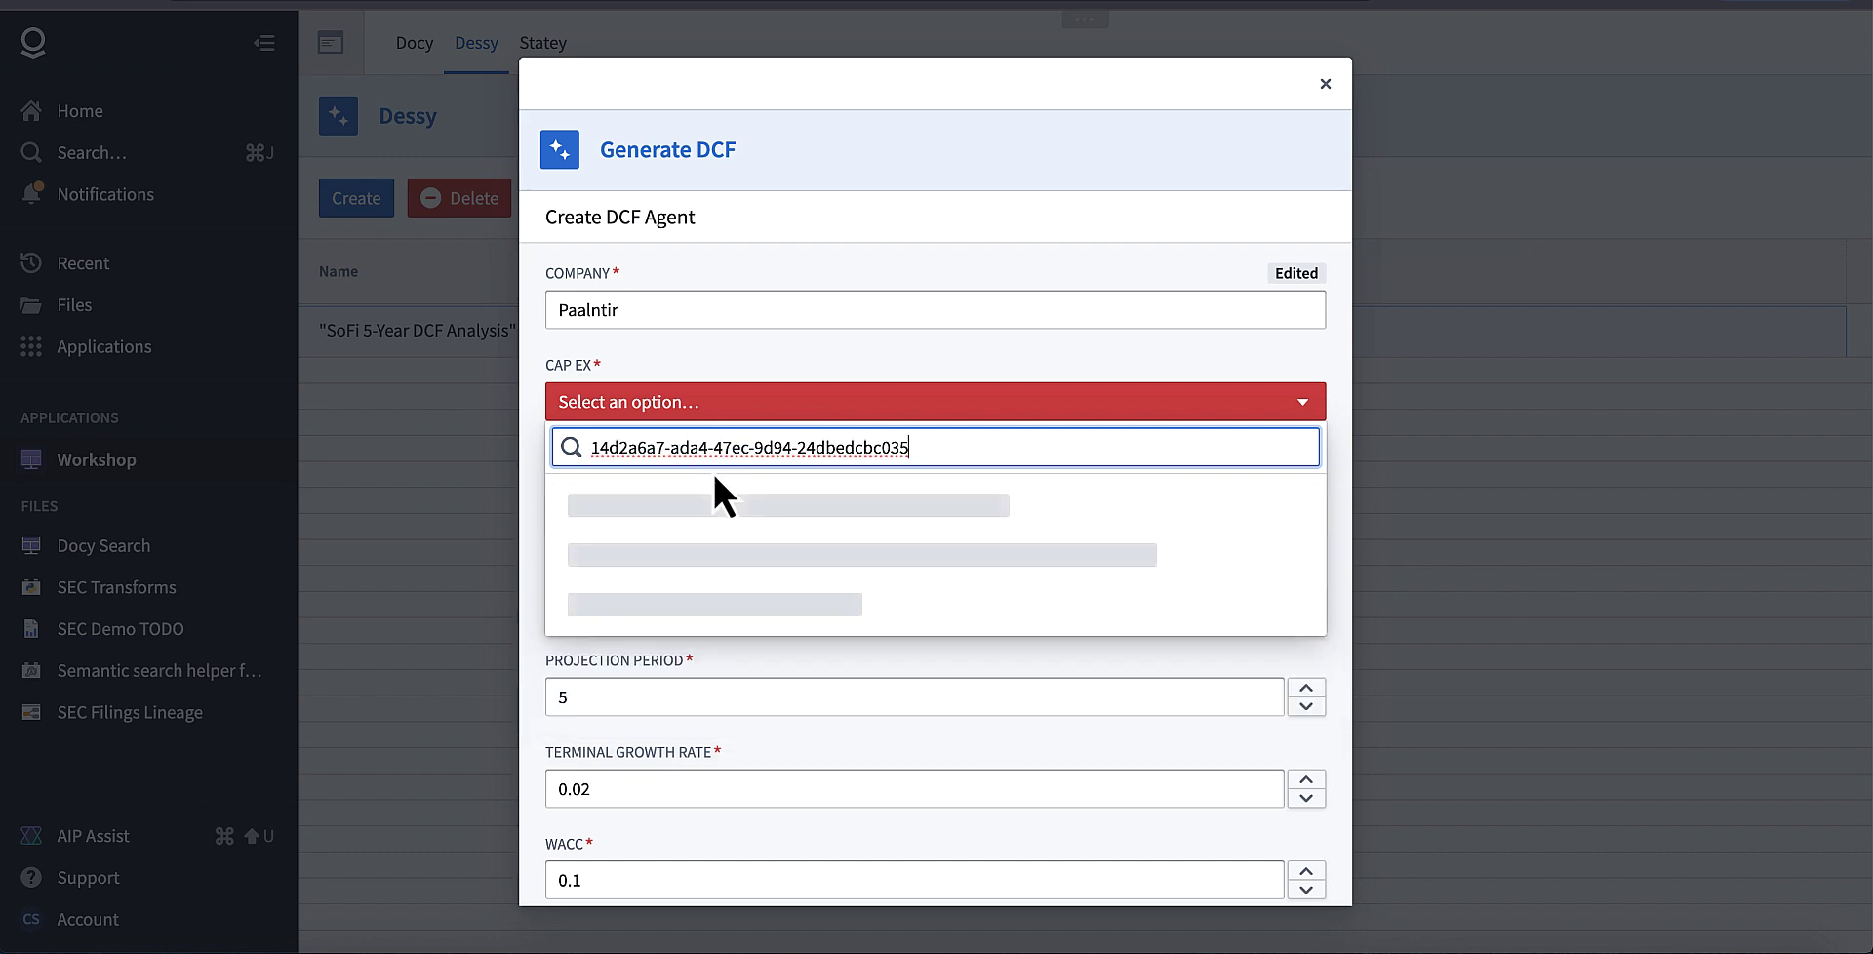
click(717, 503)
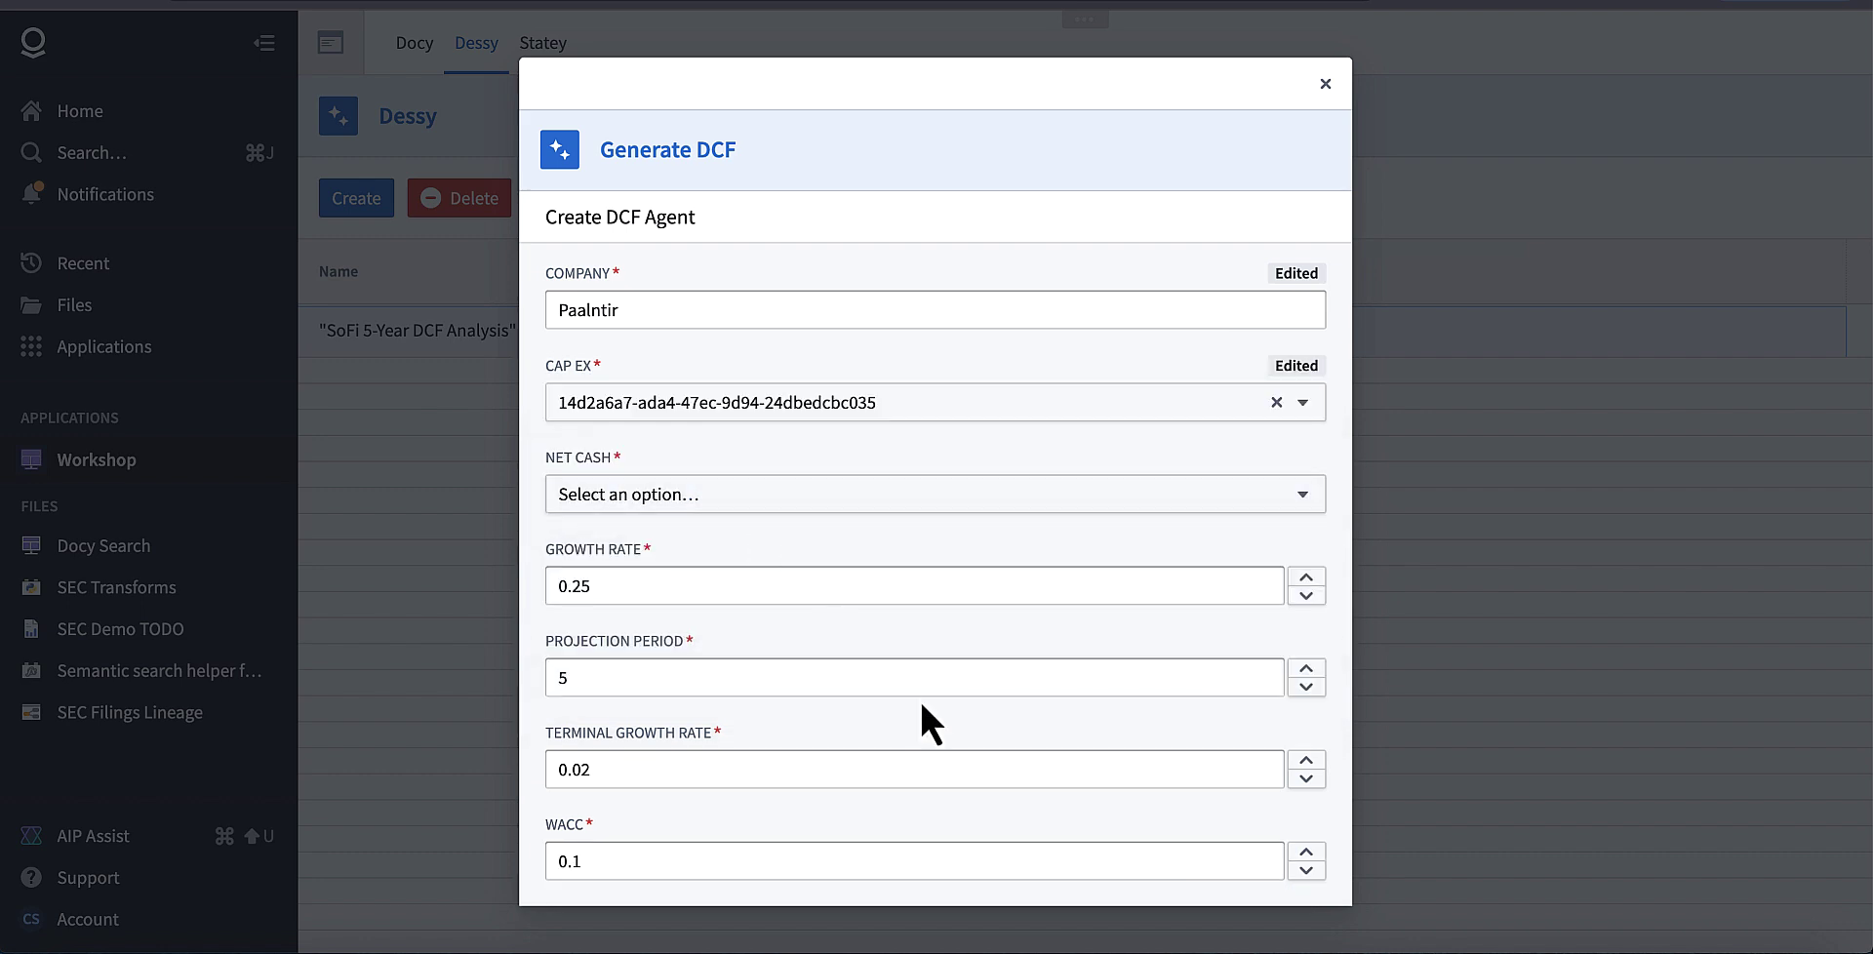
Step: Copy the Net Cash answer ID from TextEdit and select it as the NET CASH input
click(1296, 941)
click(1021, 222)
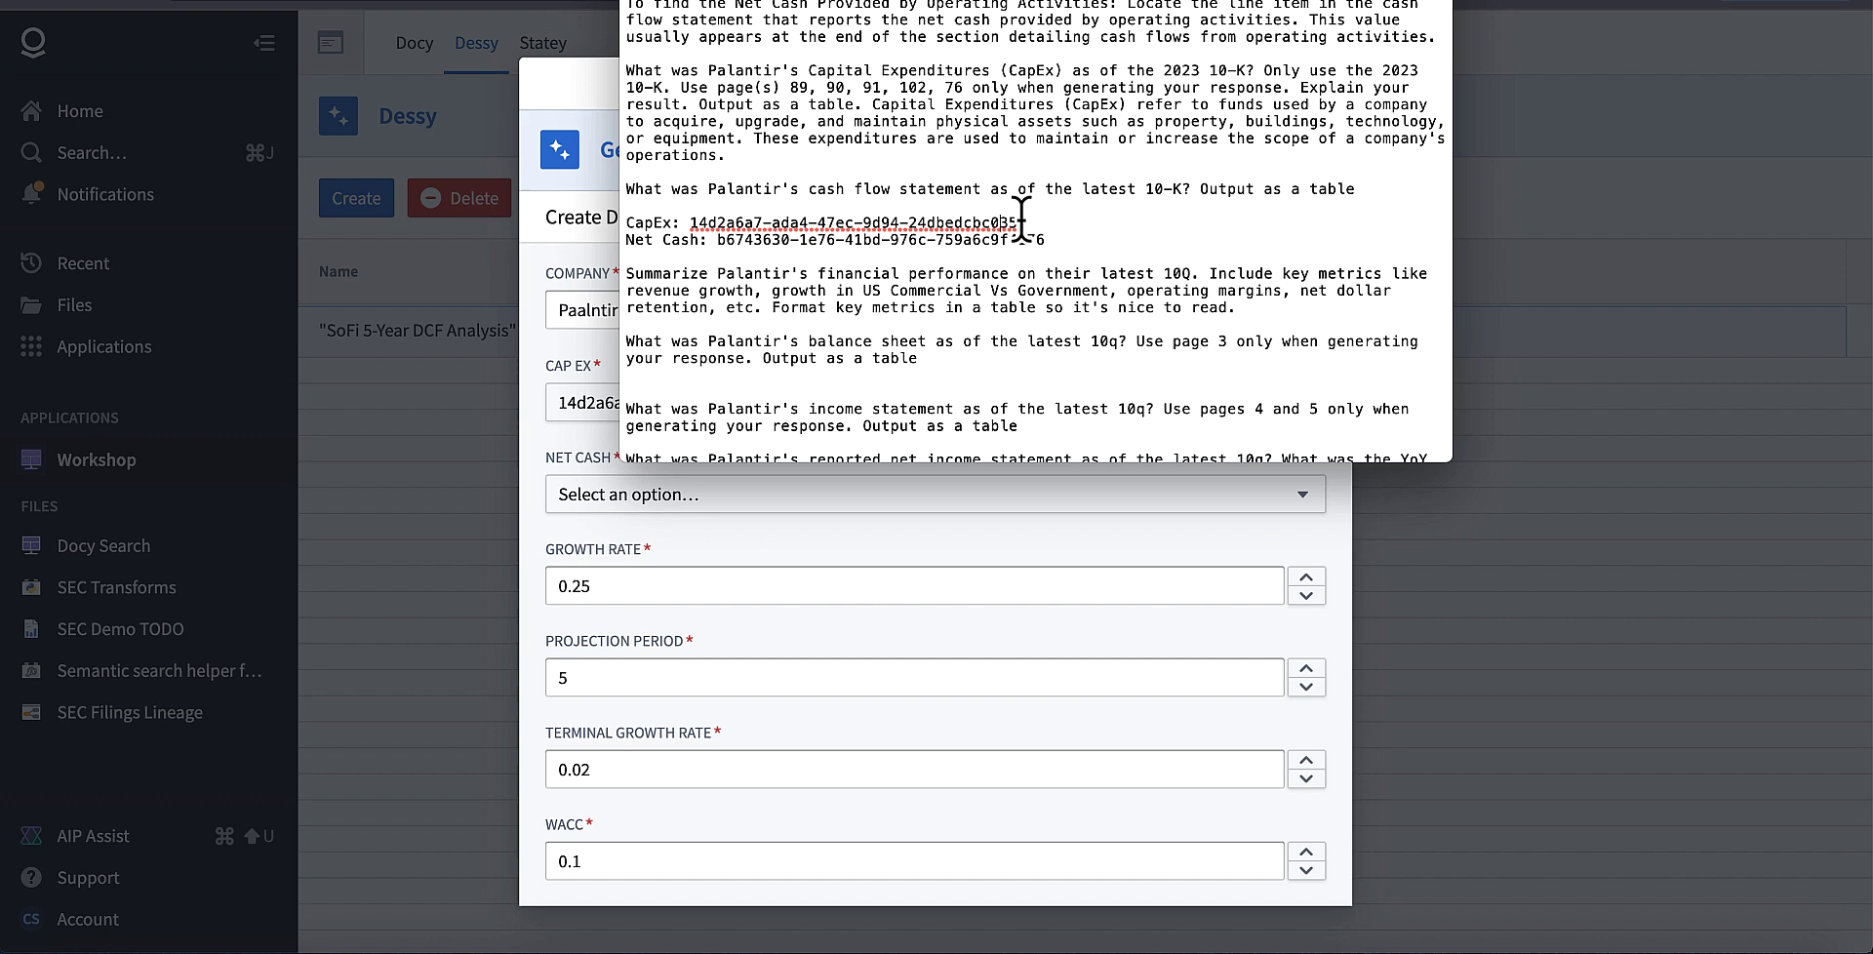
triple_click(764, 241)
click(756, 254)
drag(1047, 240, 722, 239)
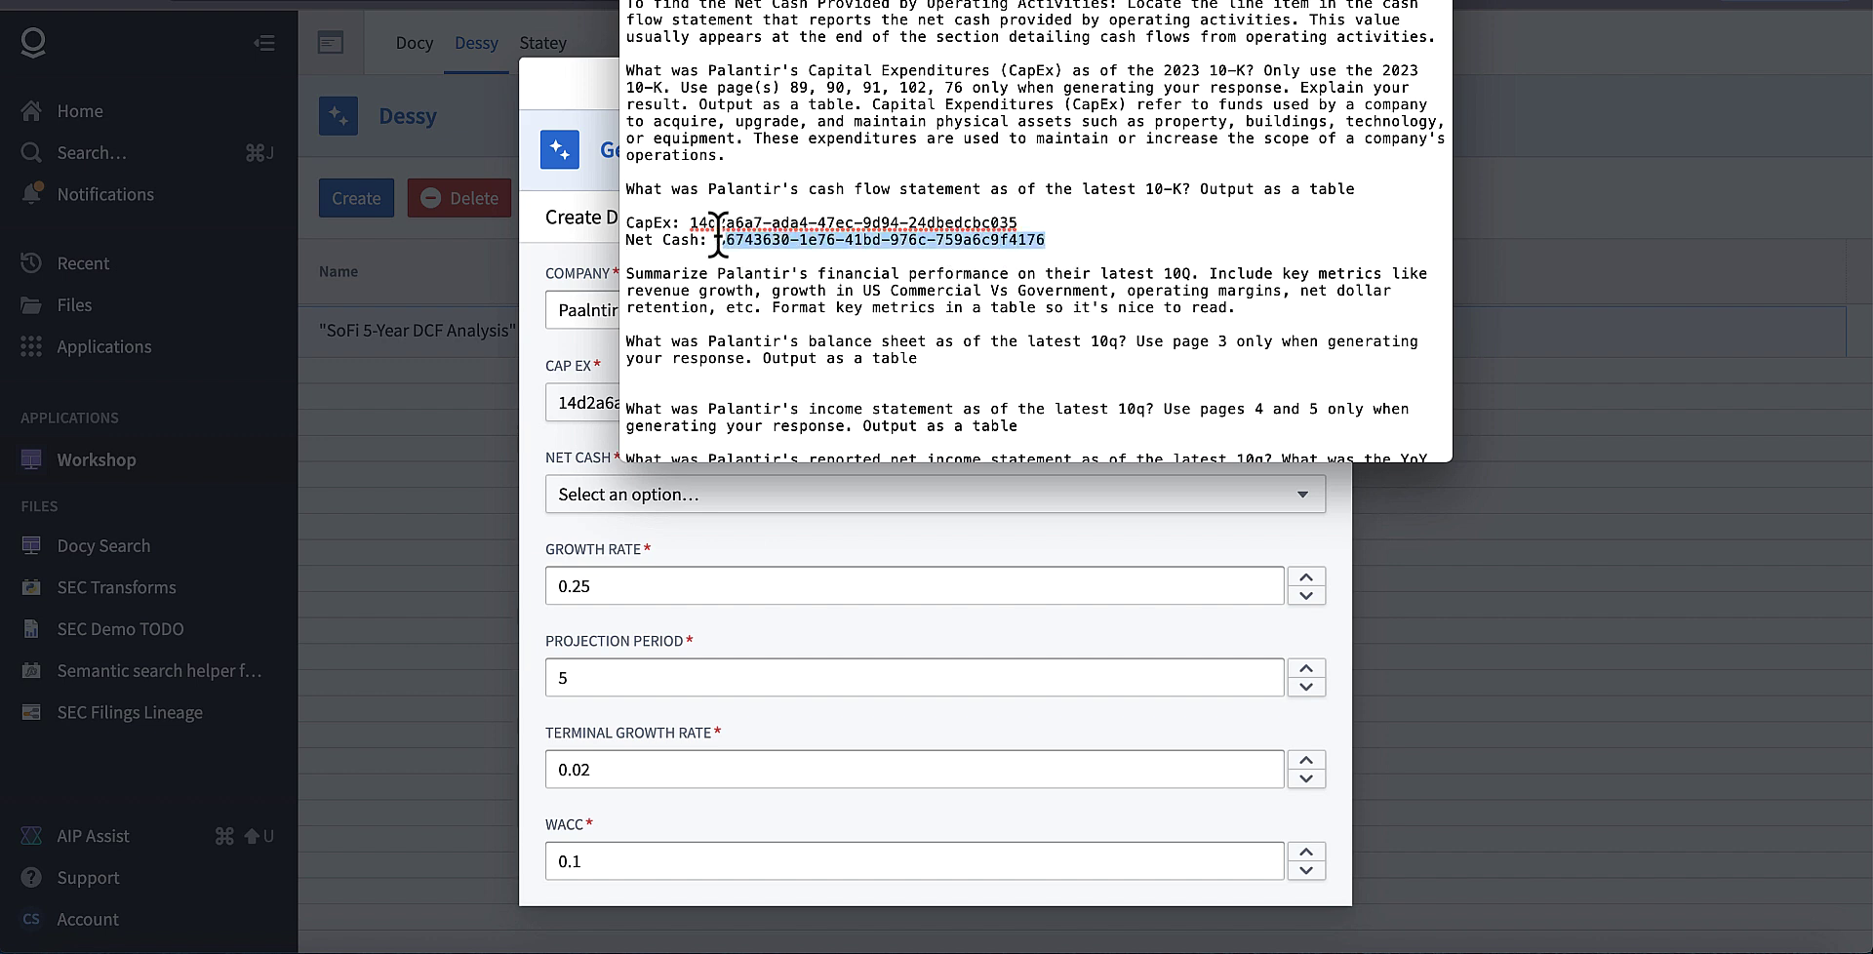
click(712, 498)
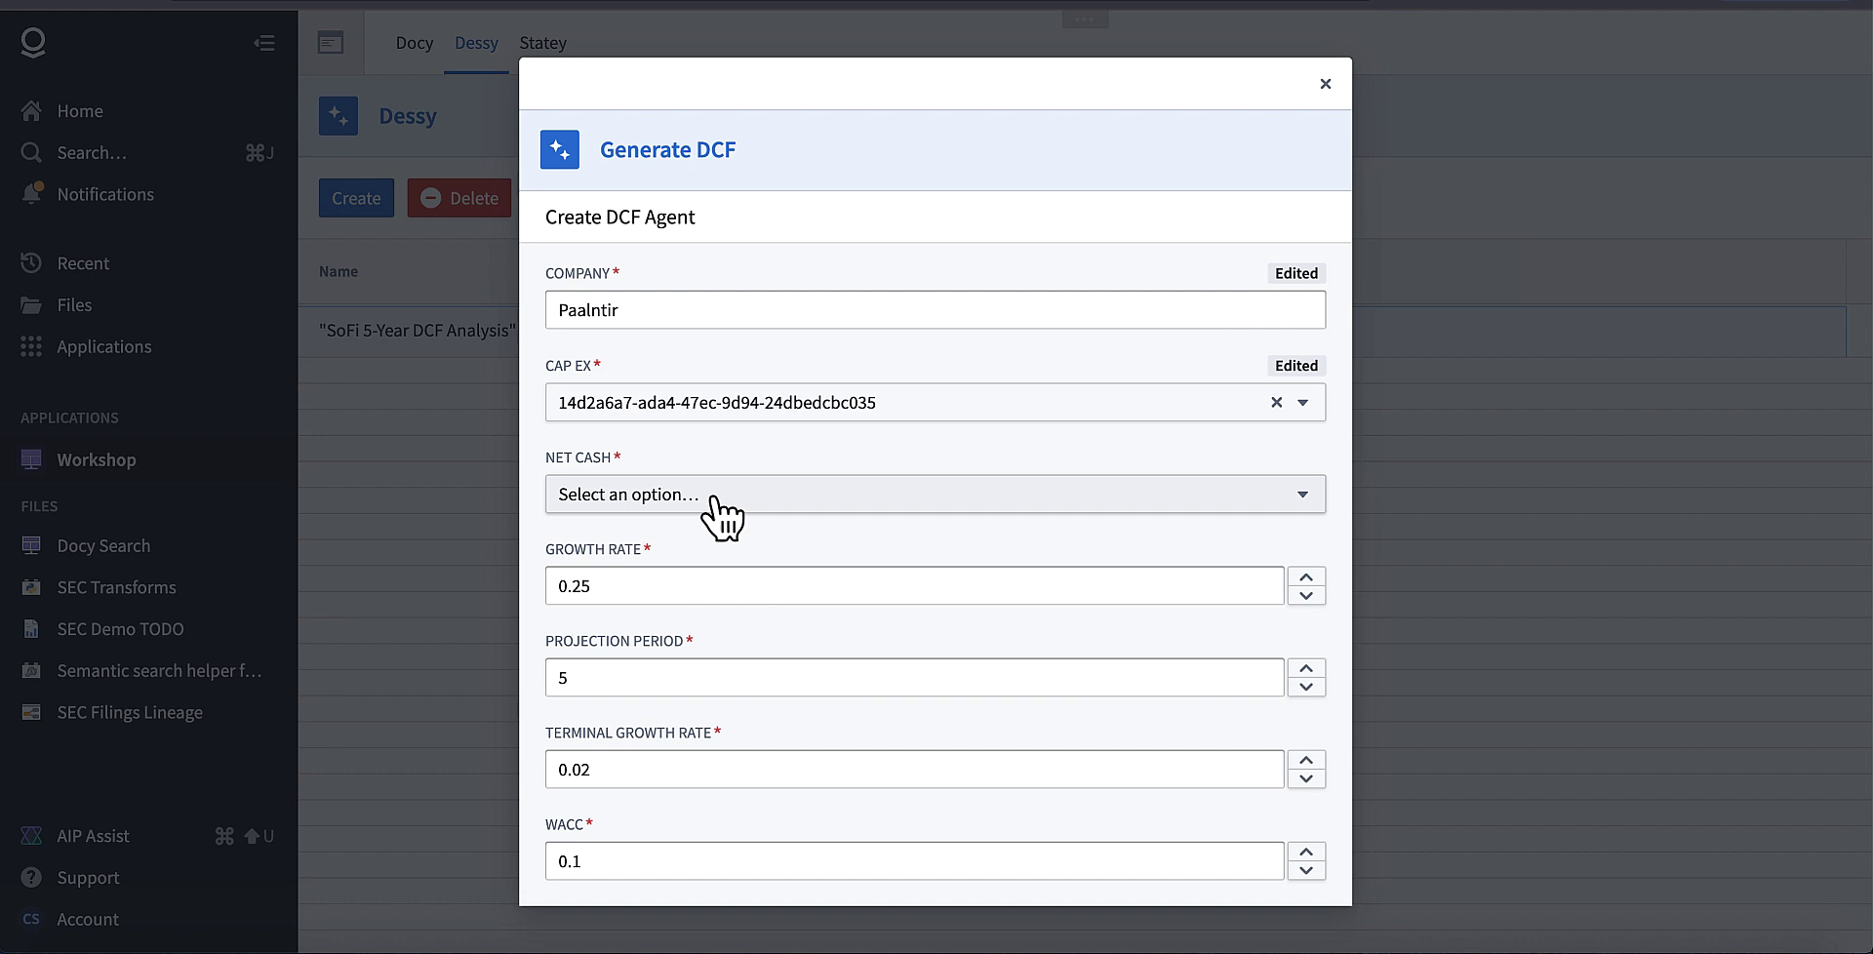
click(713, 498)
text(b6743630-1e76-41bd-976c-759a6c9f4176)
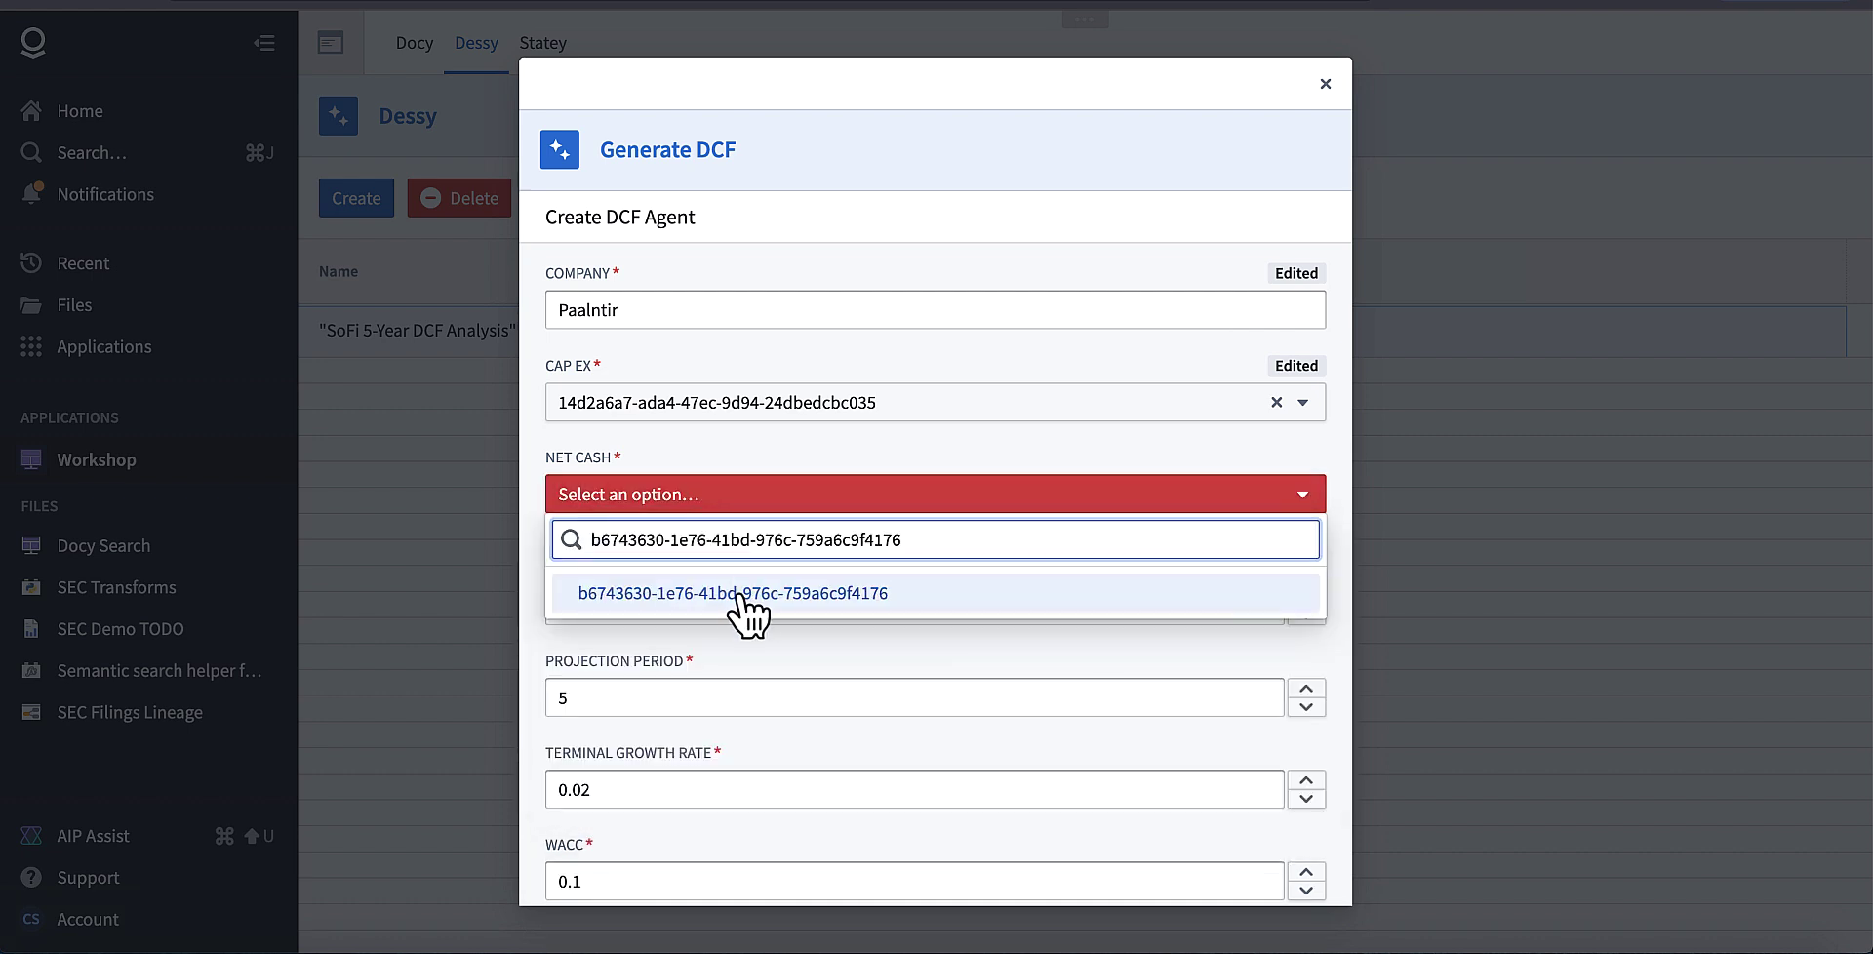
click(741, 593)
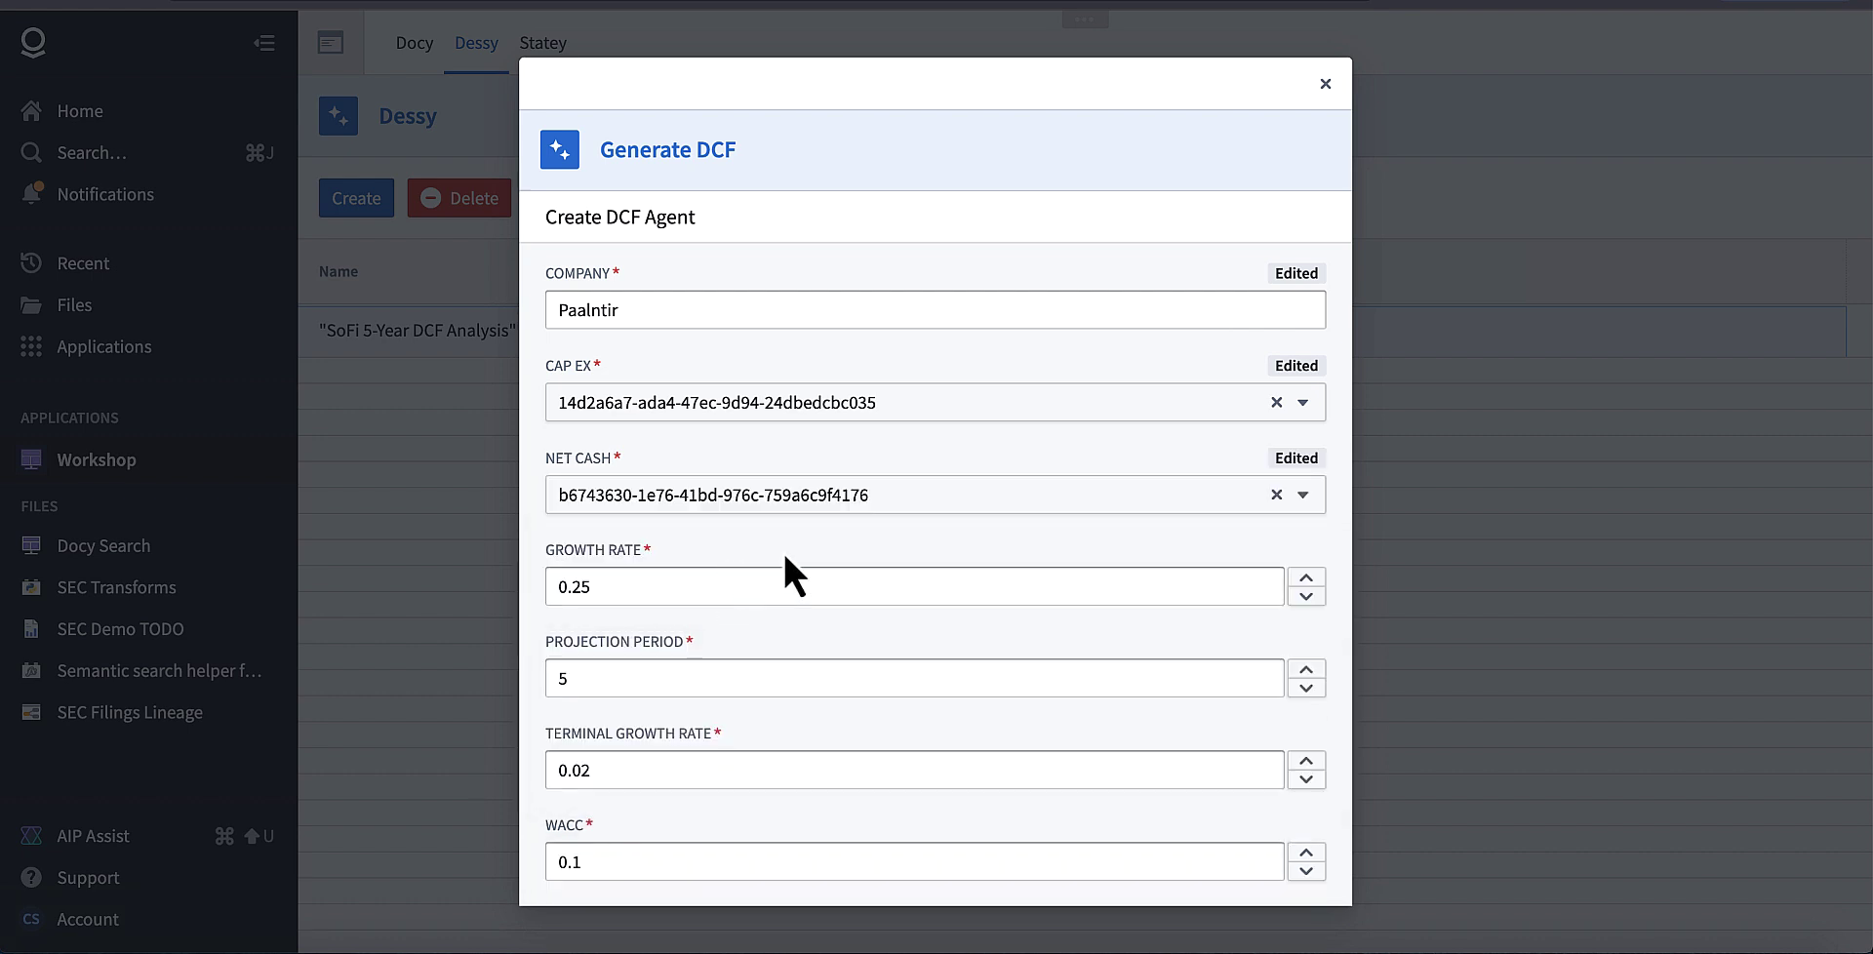
Step: Set WACC to 0.087 and terminal growth rate to 0.03, then submit the DCF request
scroll(792, 575, down, 2)
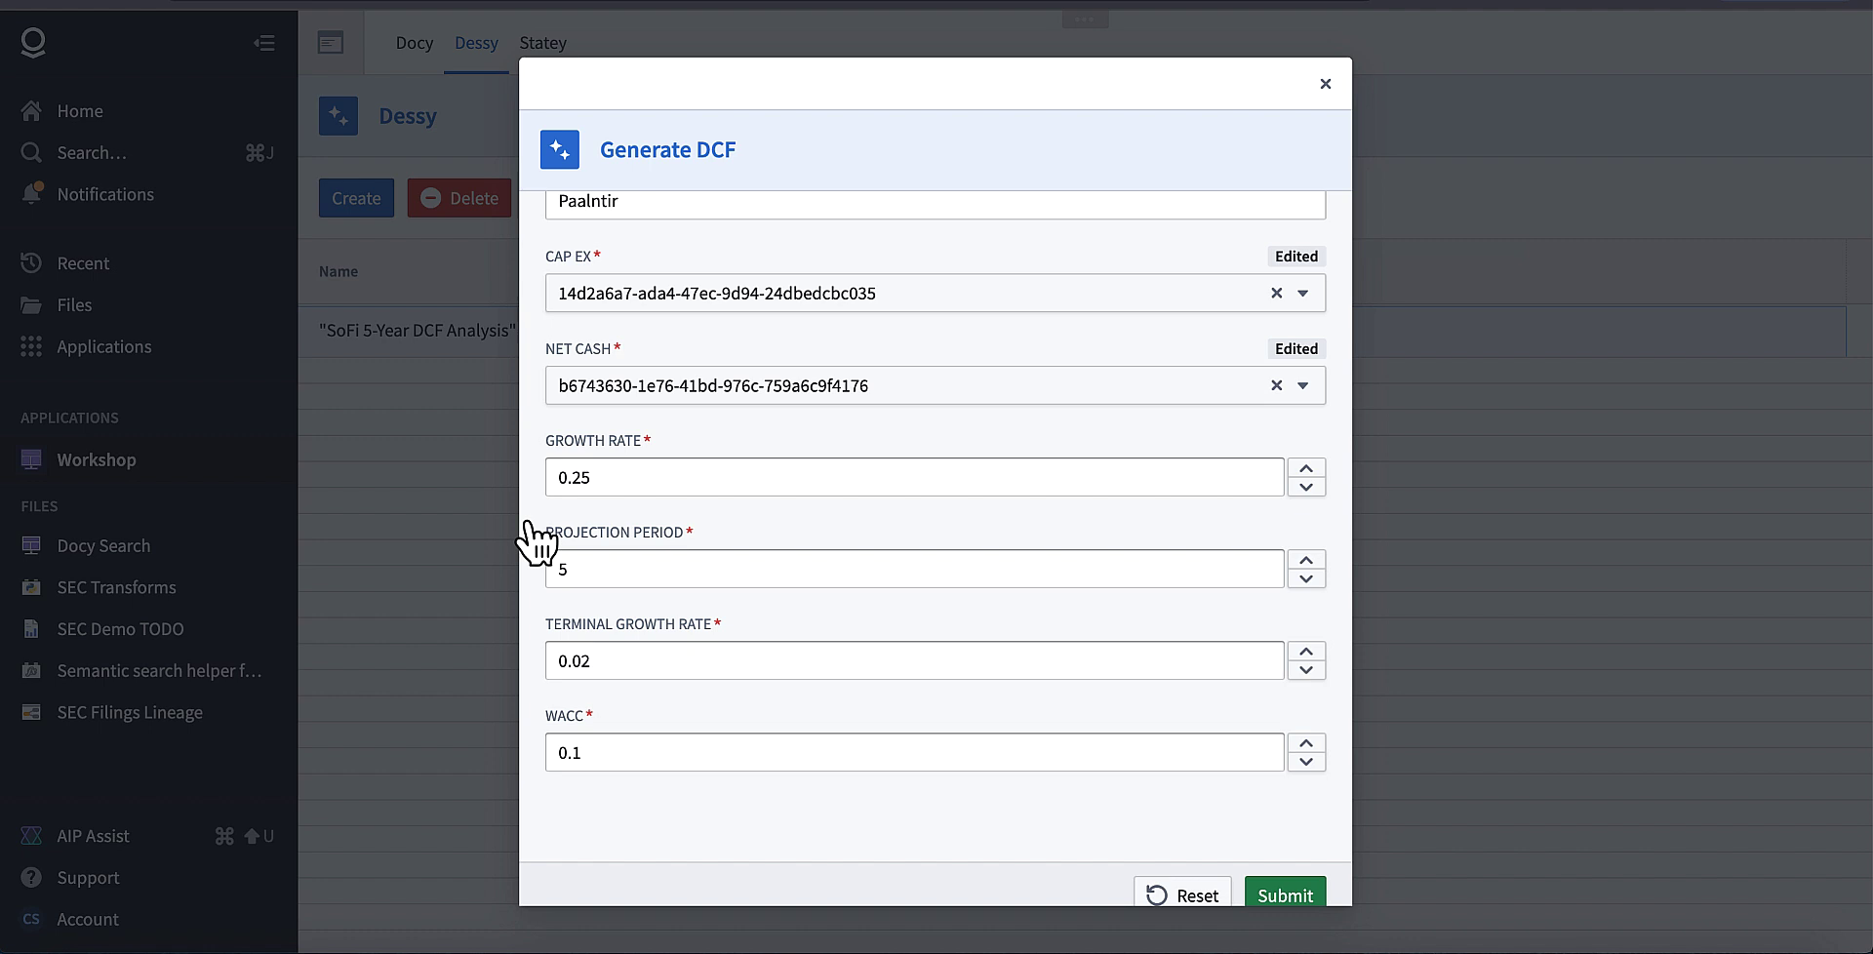
click(602, 748)
key(BackSpace)
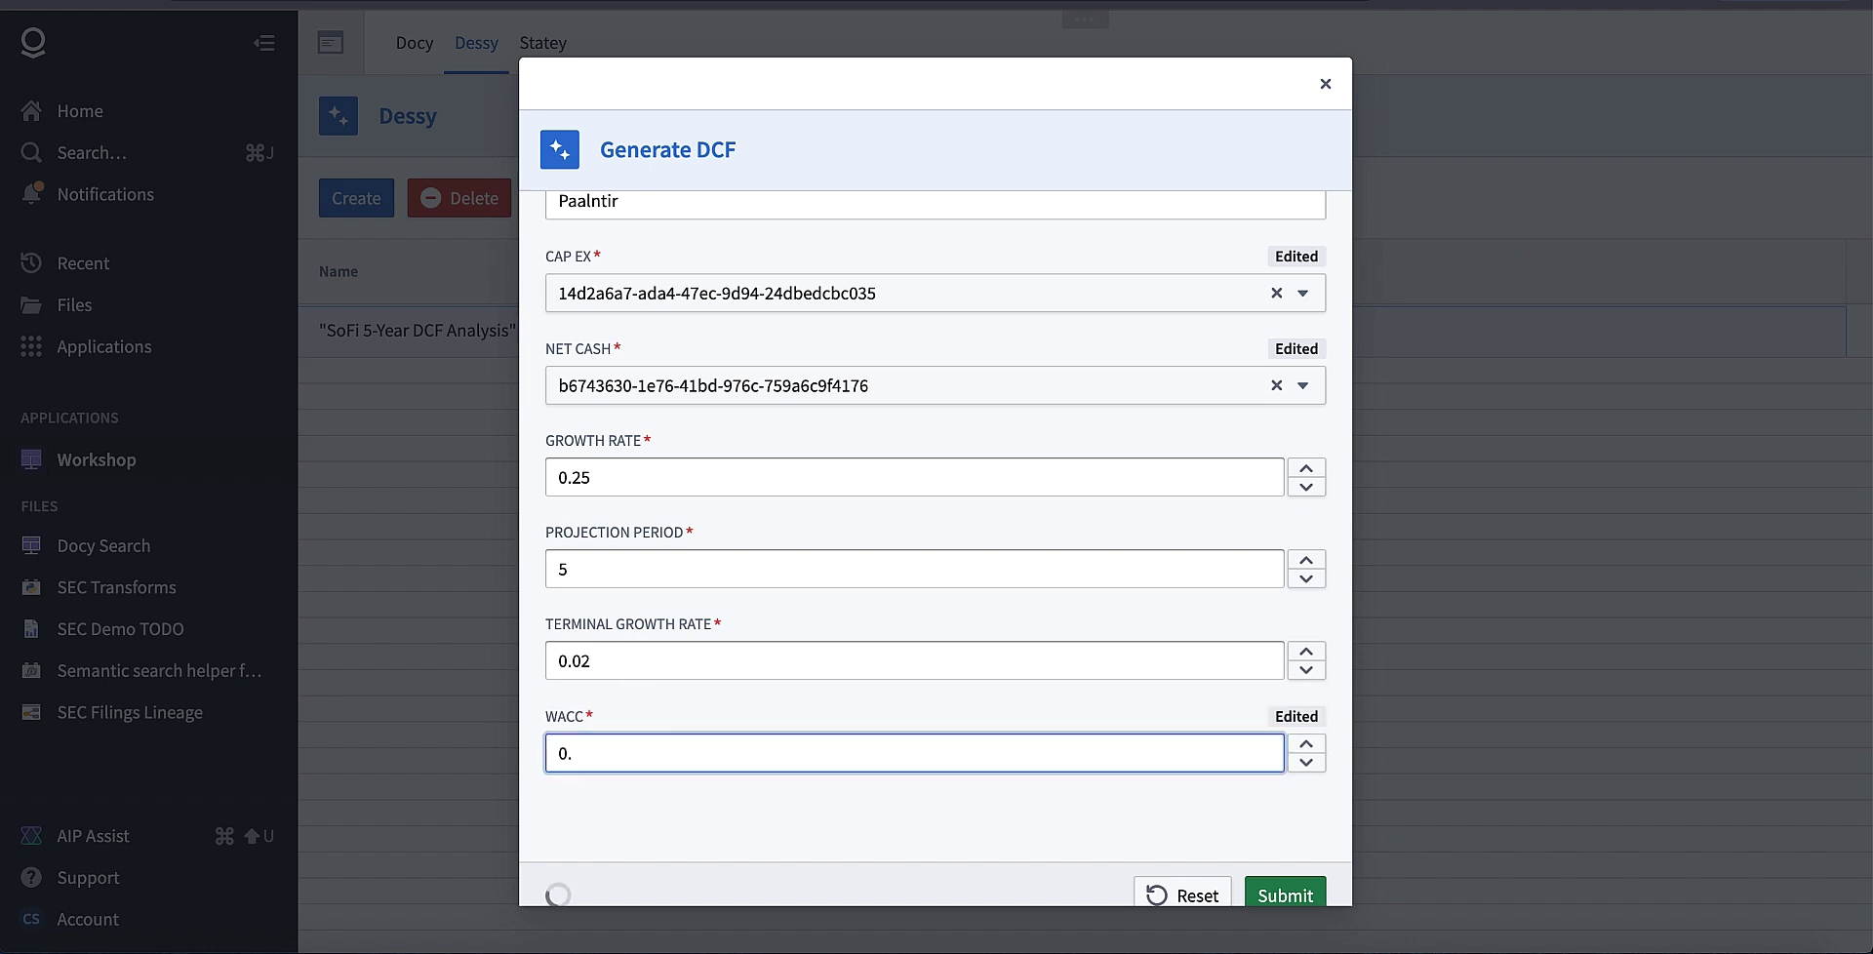
click(660, 652)
key(BackSpace)
text(3)
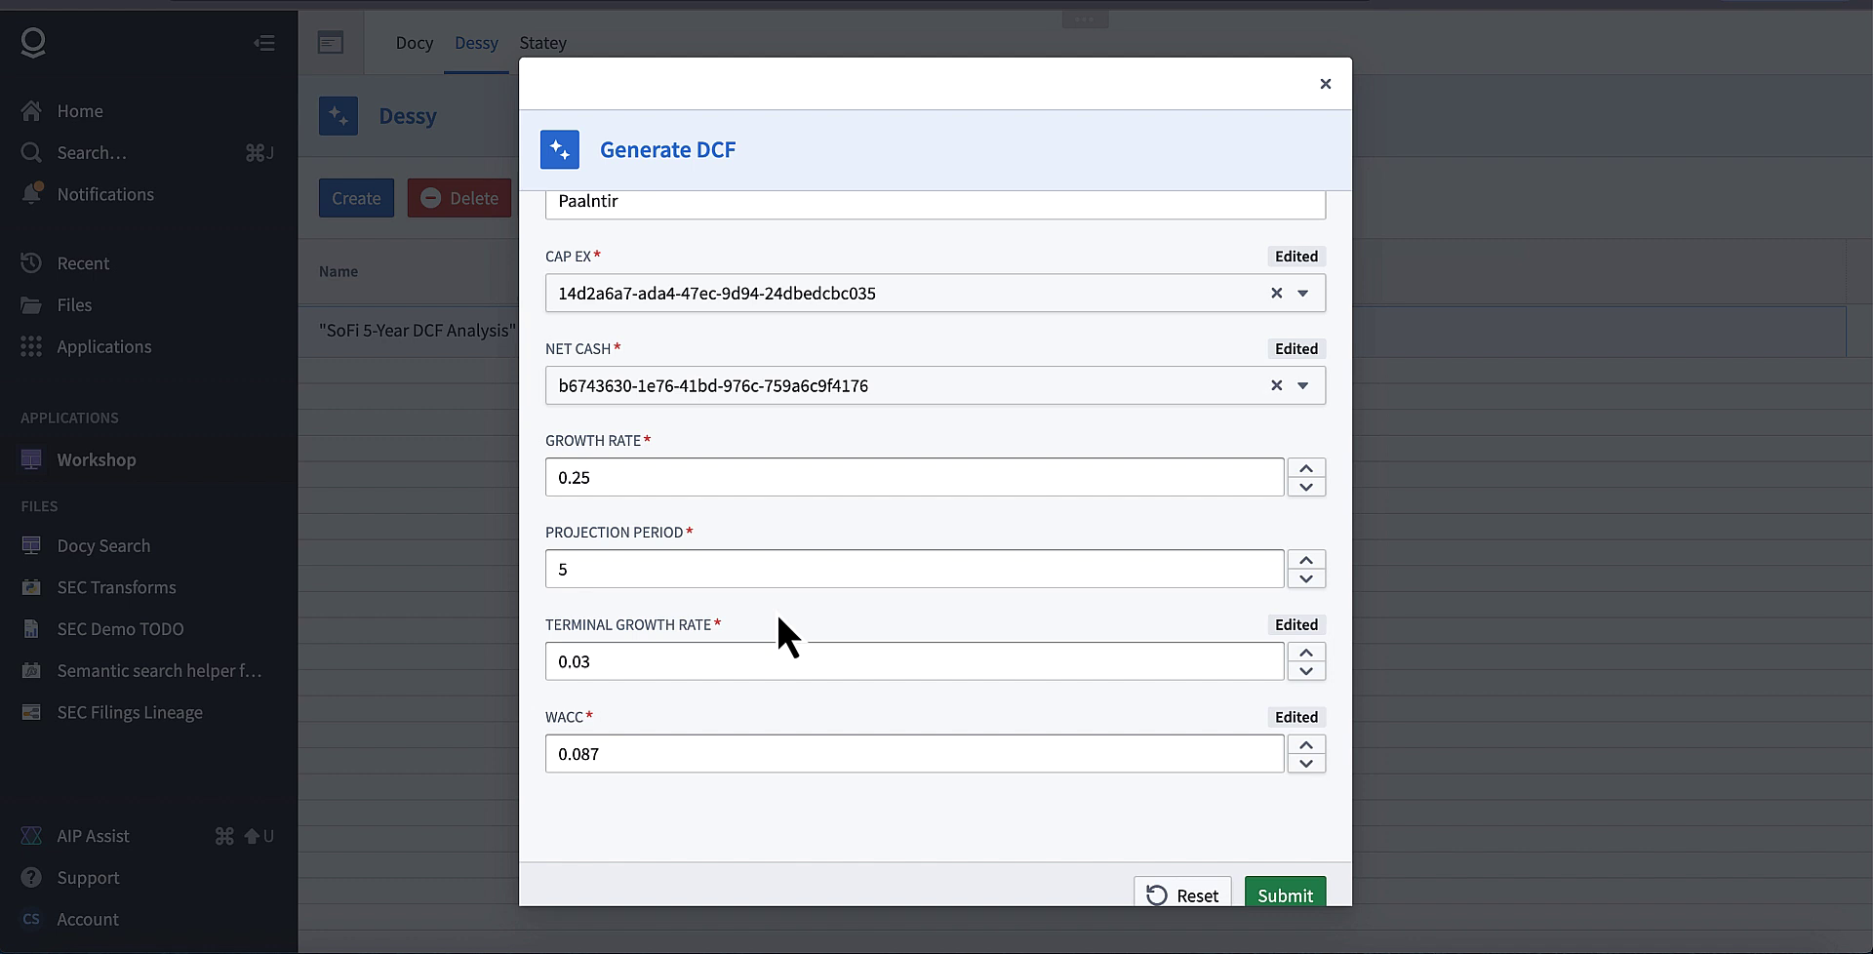
scroll(941, 682, down, 2)
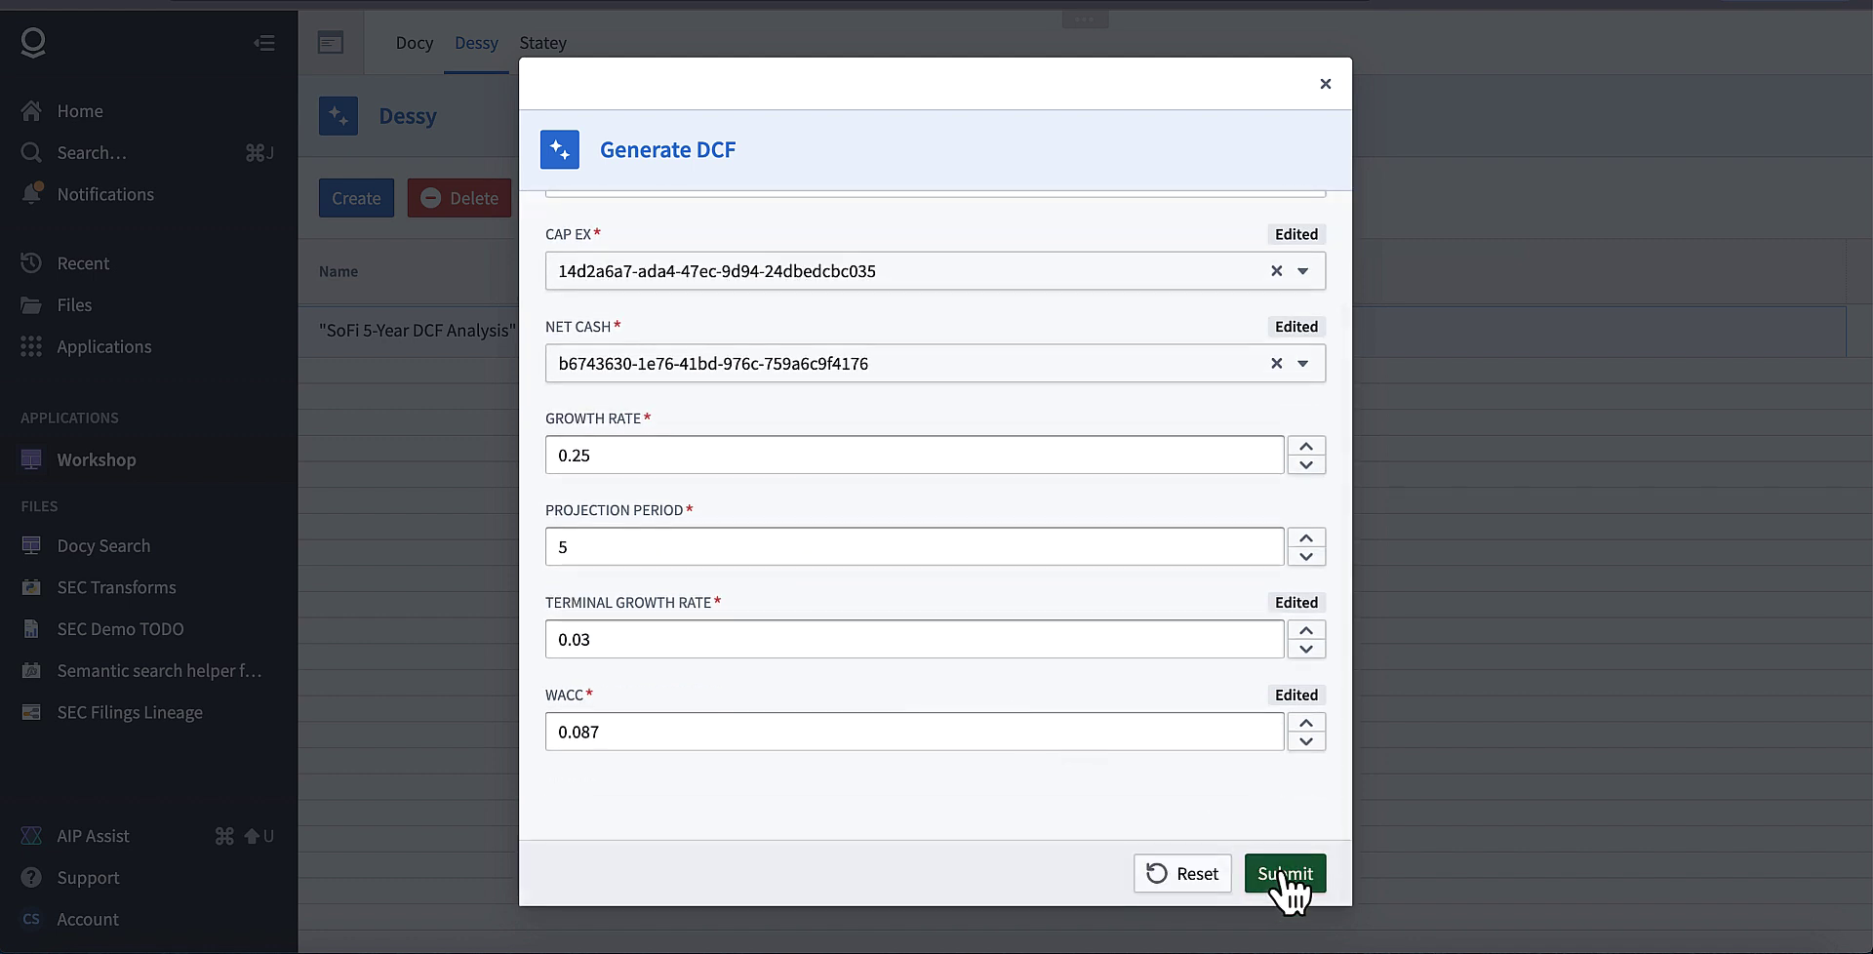
click(1269, 871)
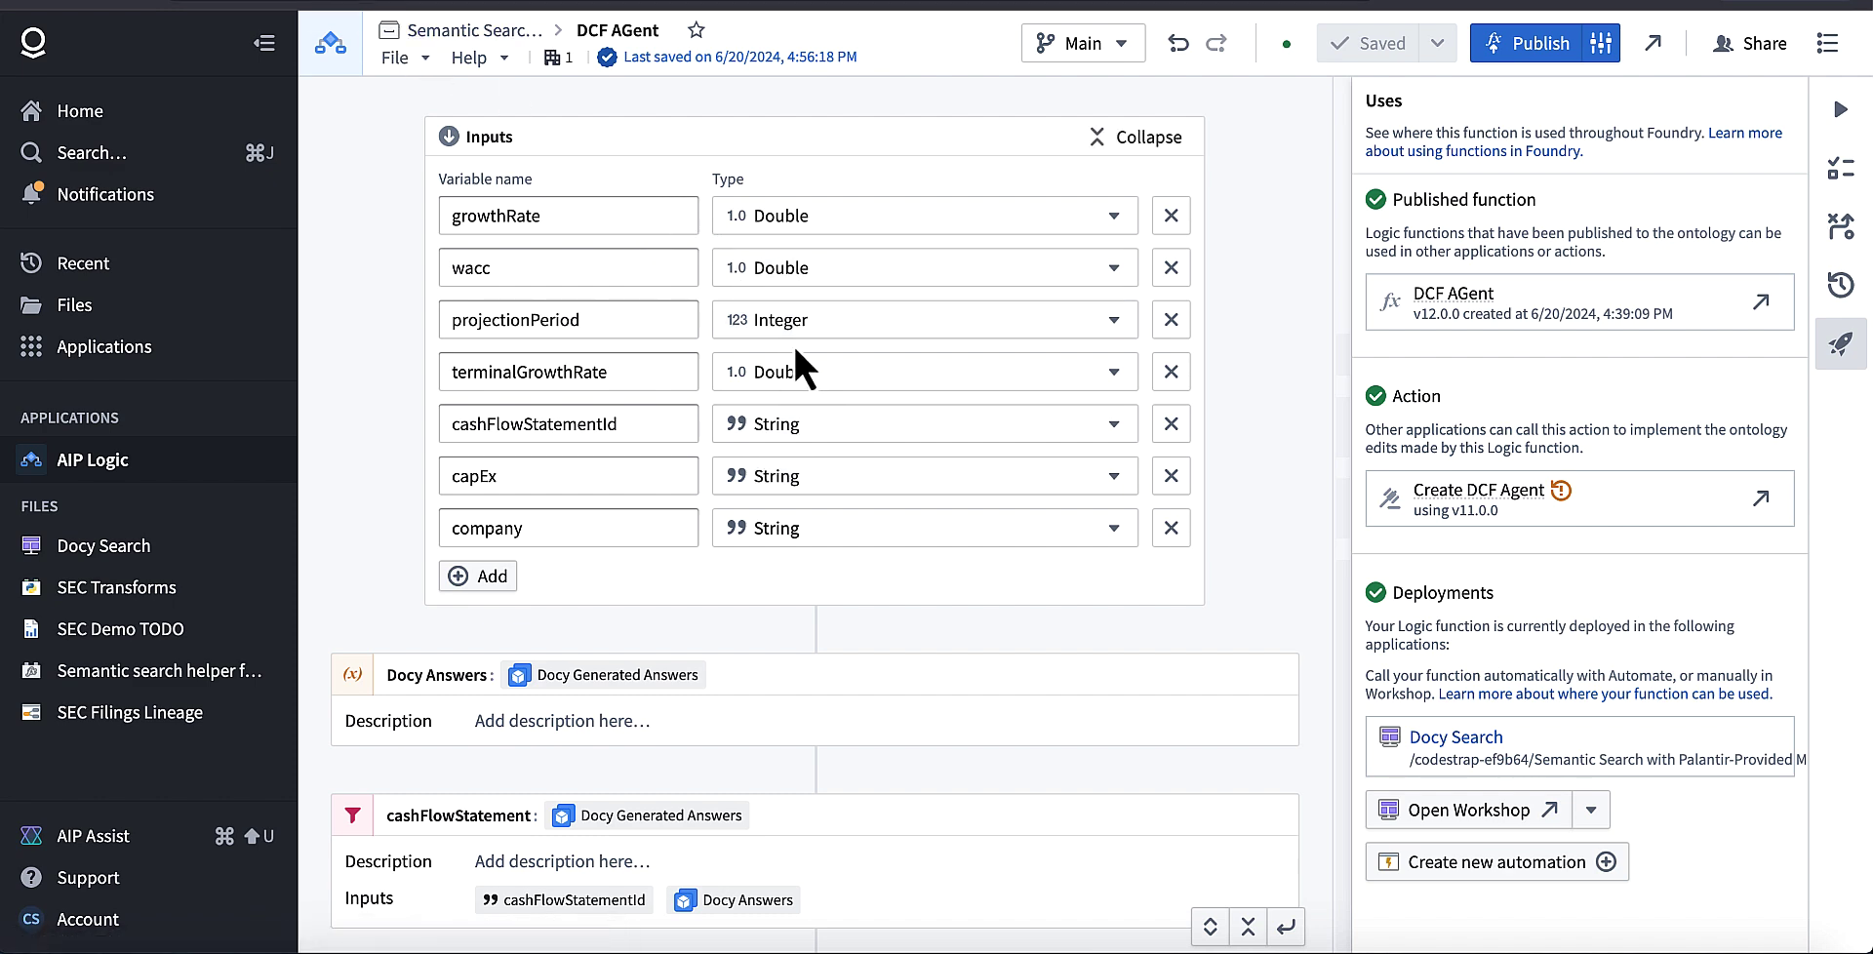
Step: Read through DCF AGent's Inputs, capex and GenerateDCF prompt, then switch to DcfCalculator.ts
scroll(782, 634, down, 1)
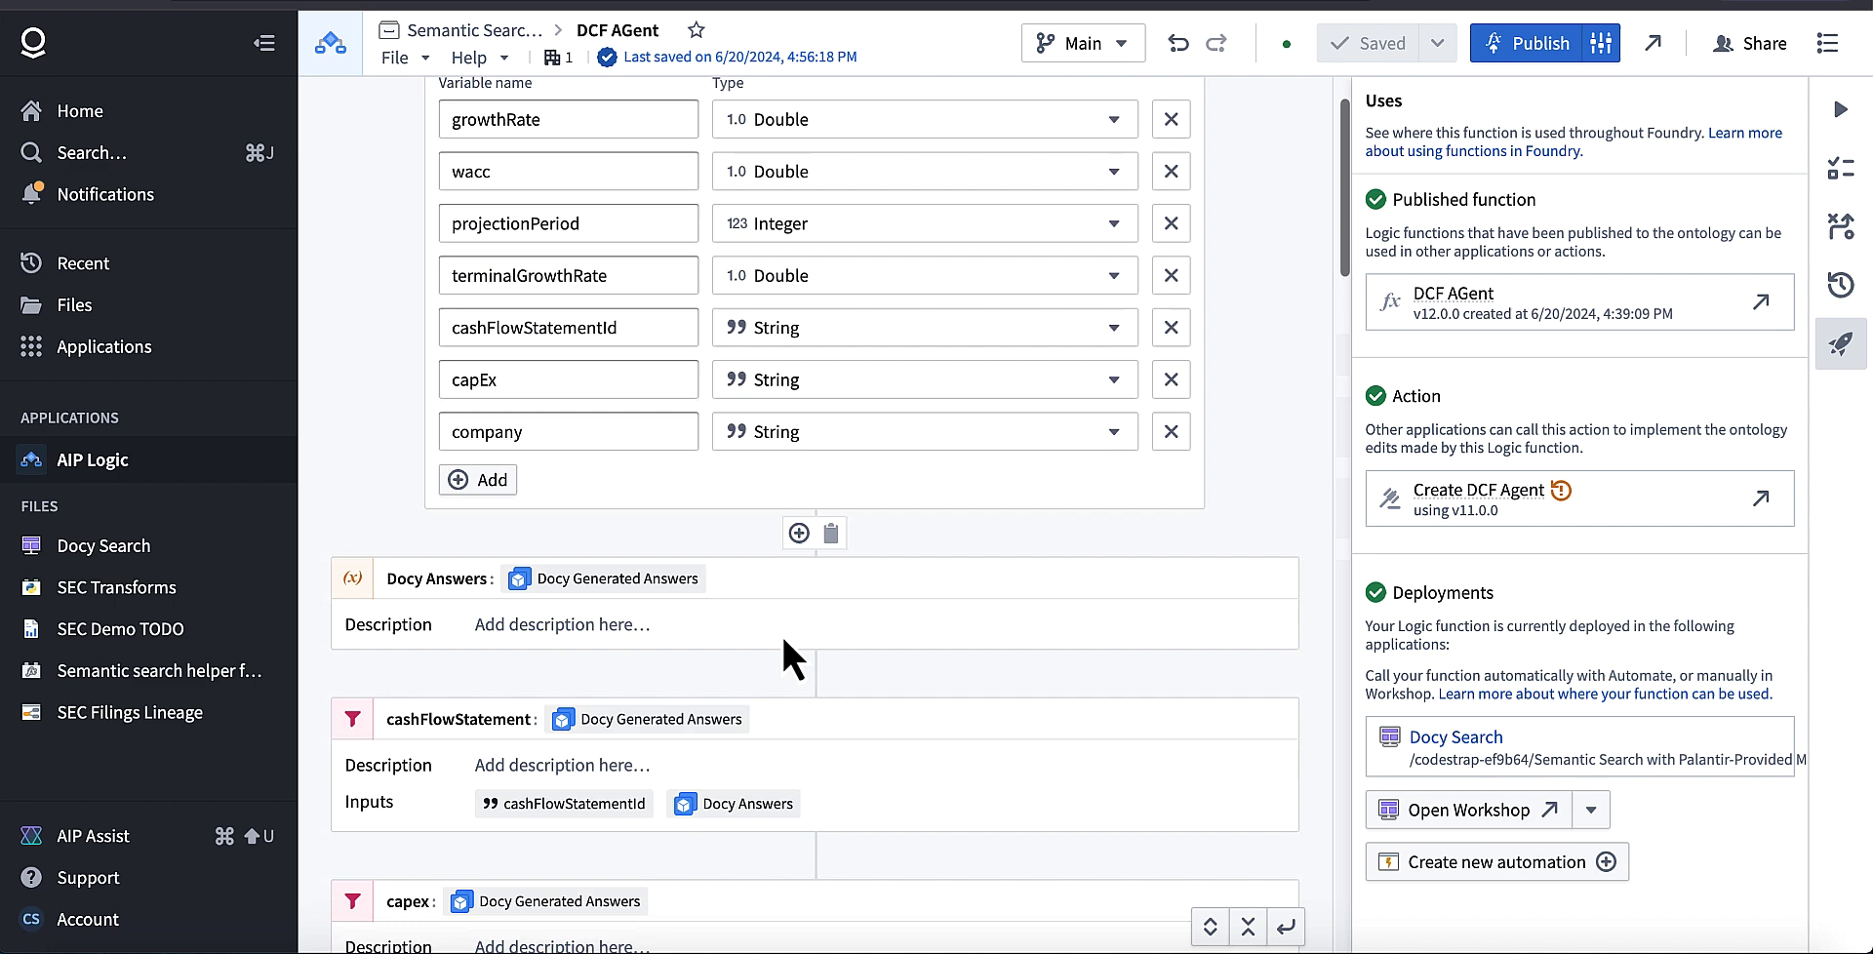
scroll(783, 641, down, 5)
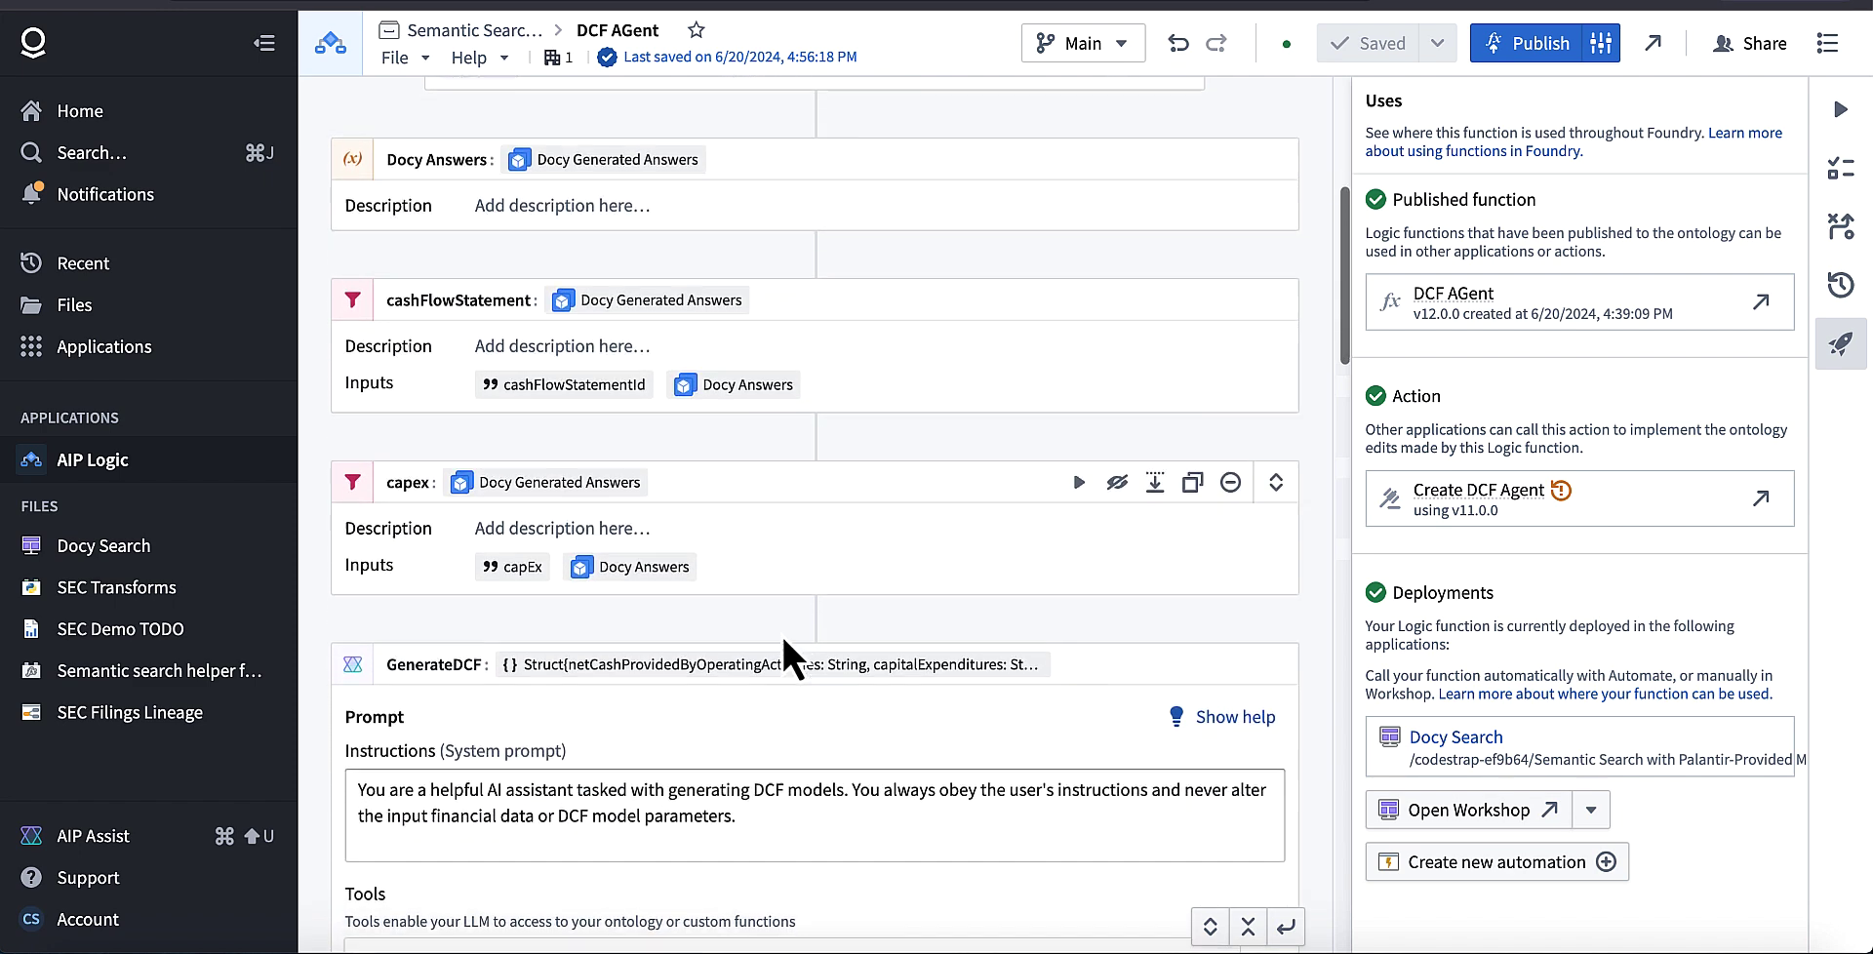
scroll(781, 634, down, 1)
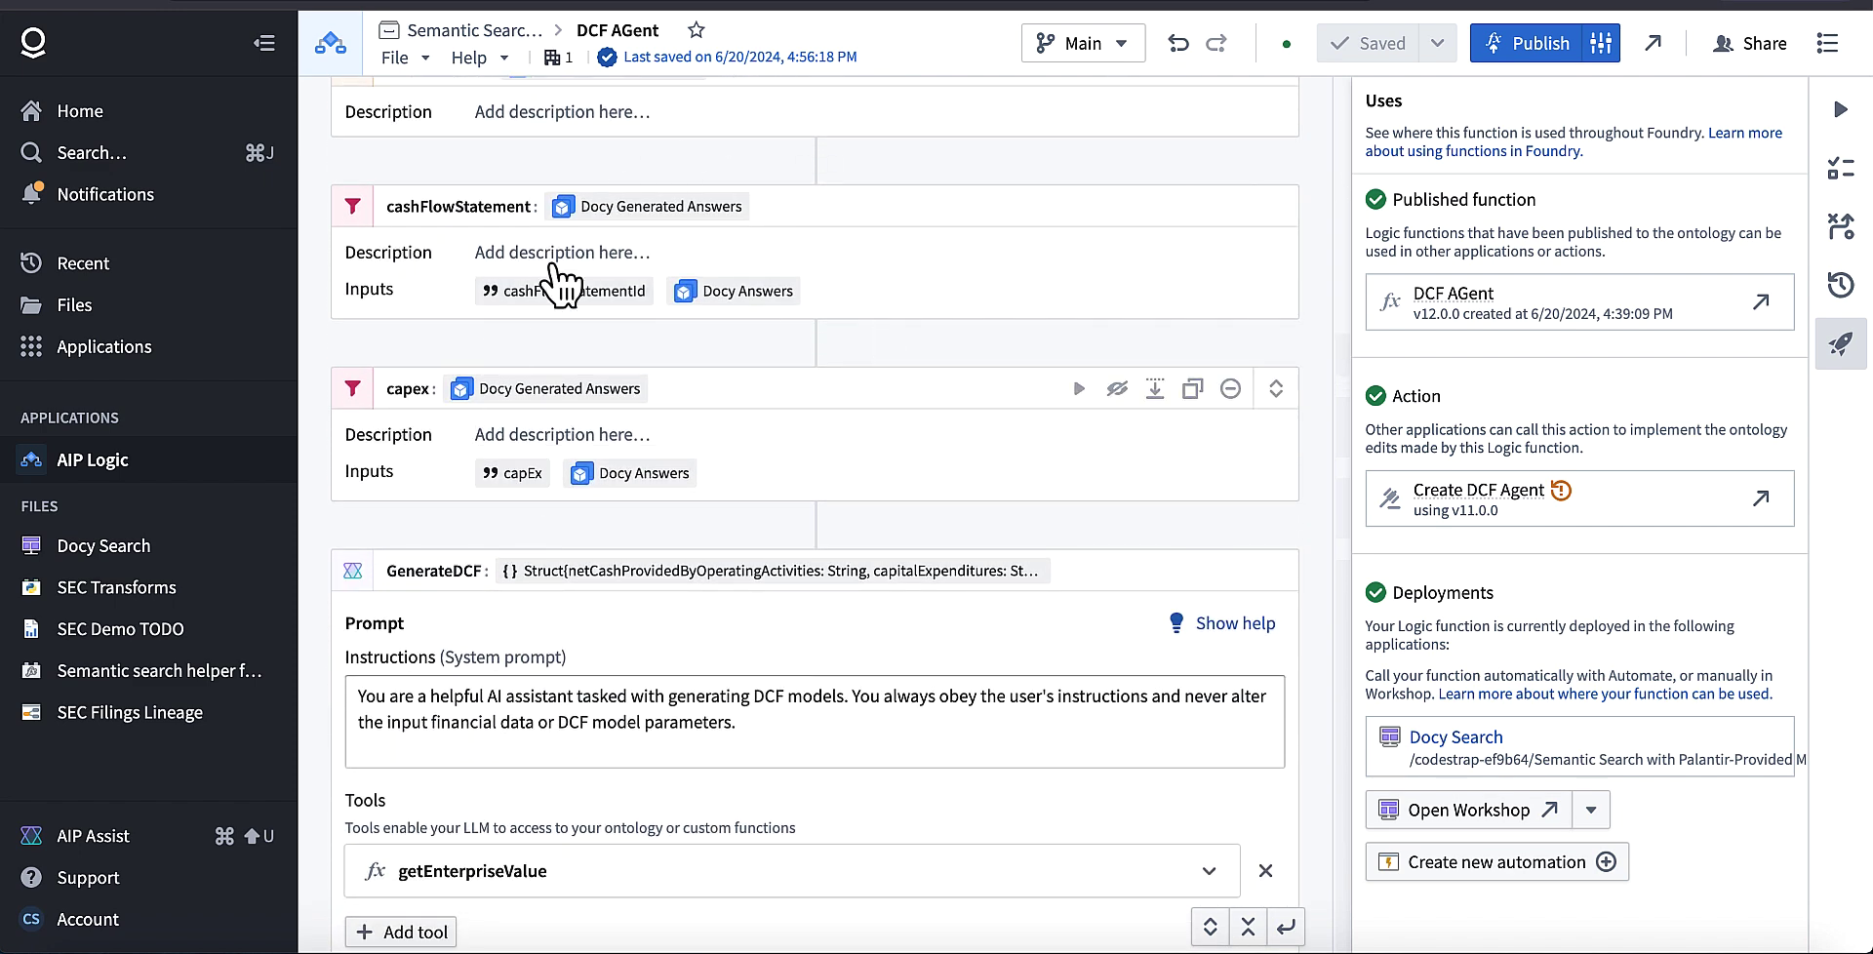
scroll(561, 283, down, 5)
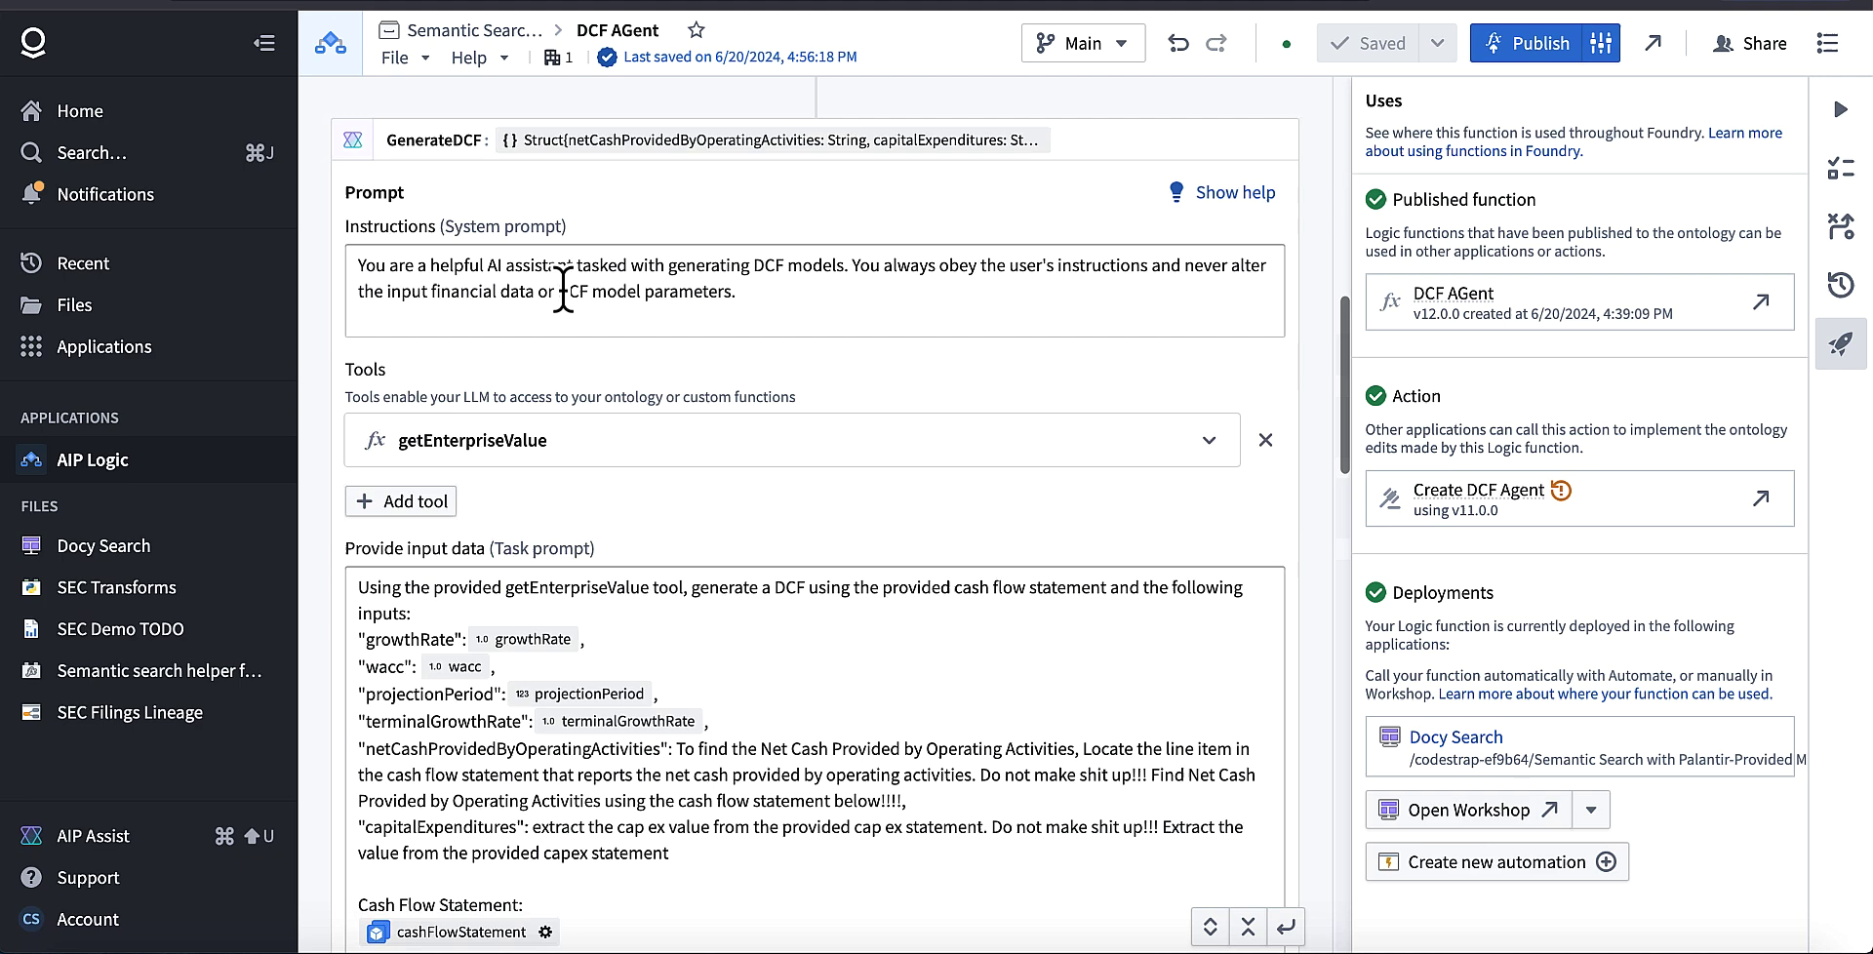
scroll(563, 291, down, 2)
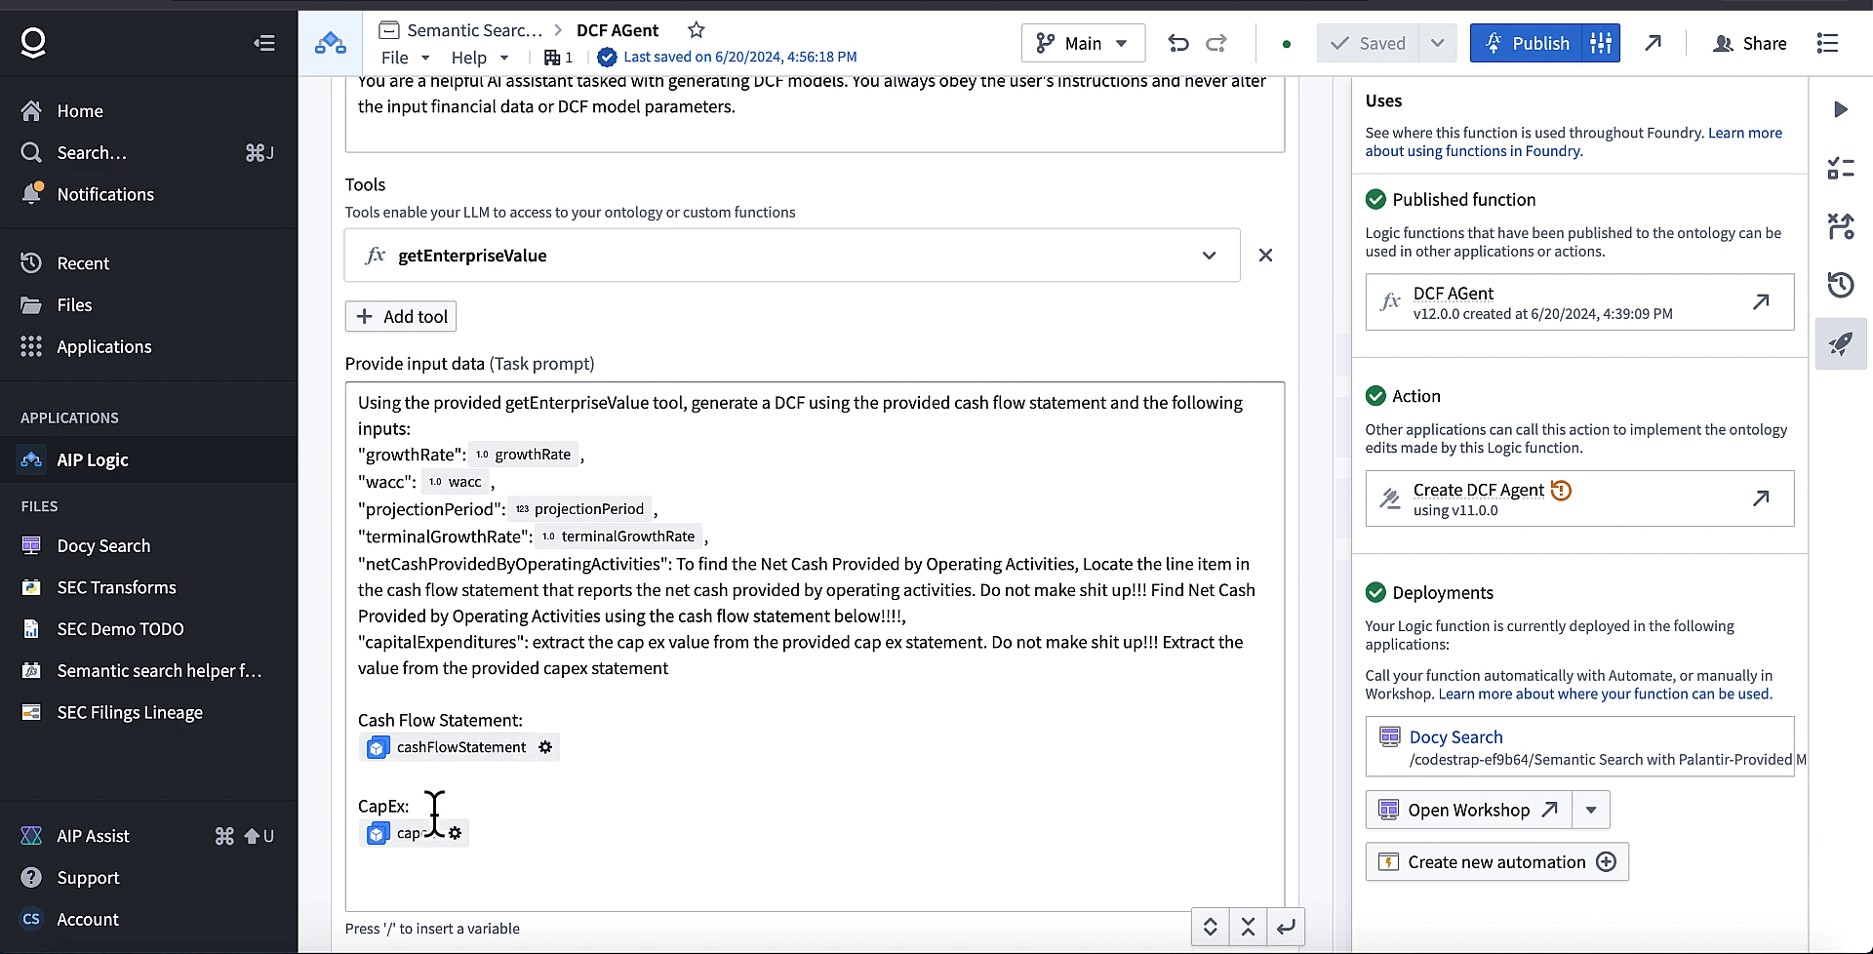
scroll(640, 708, up, 1)
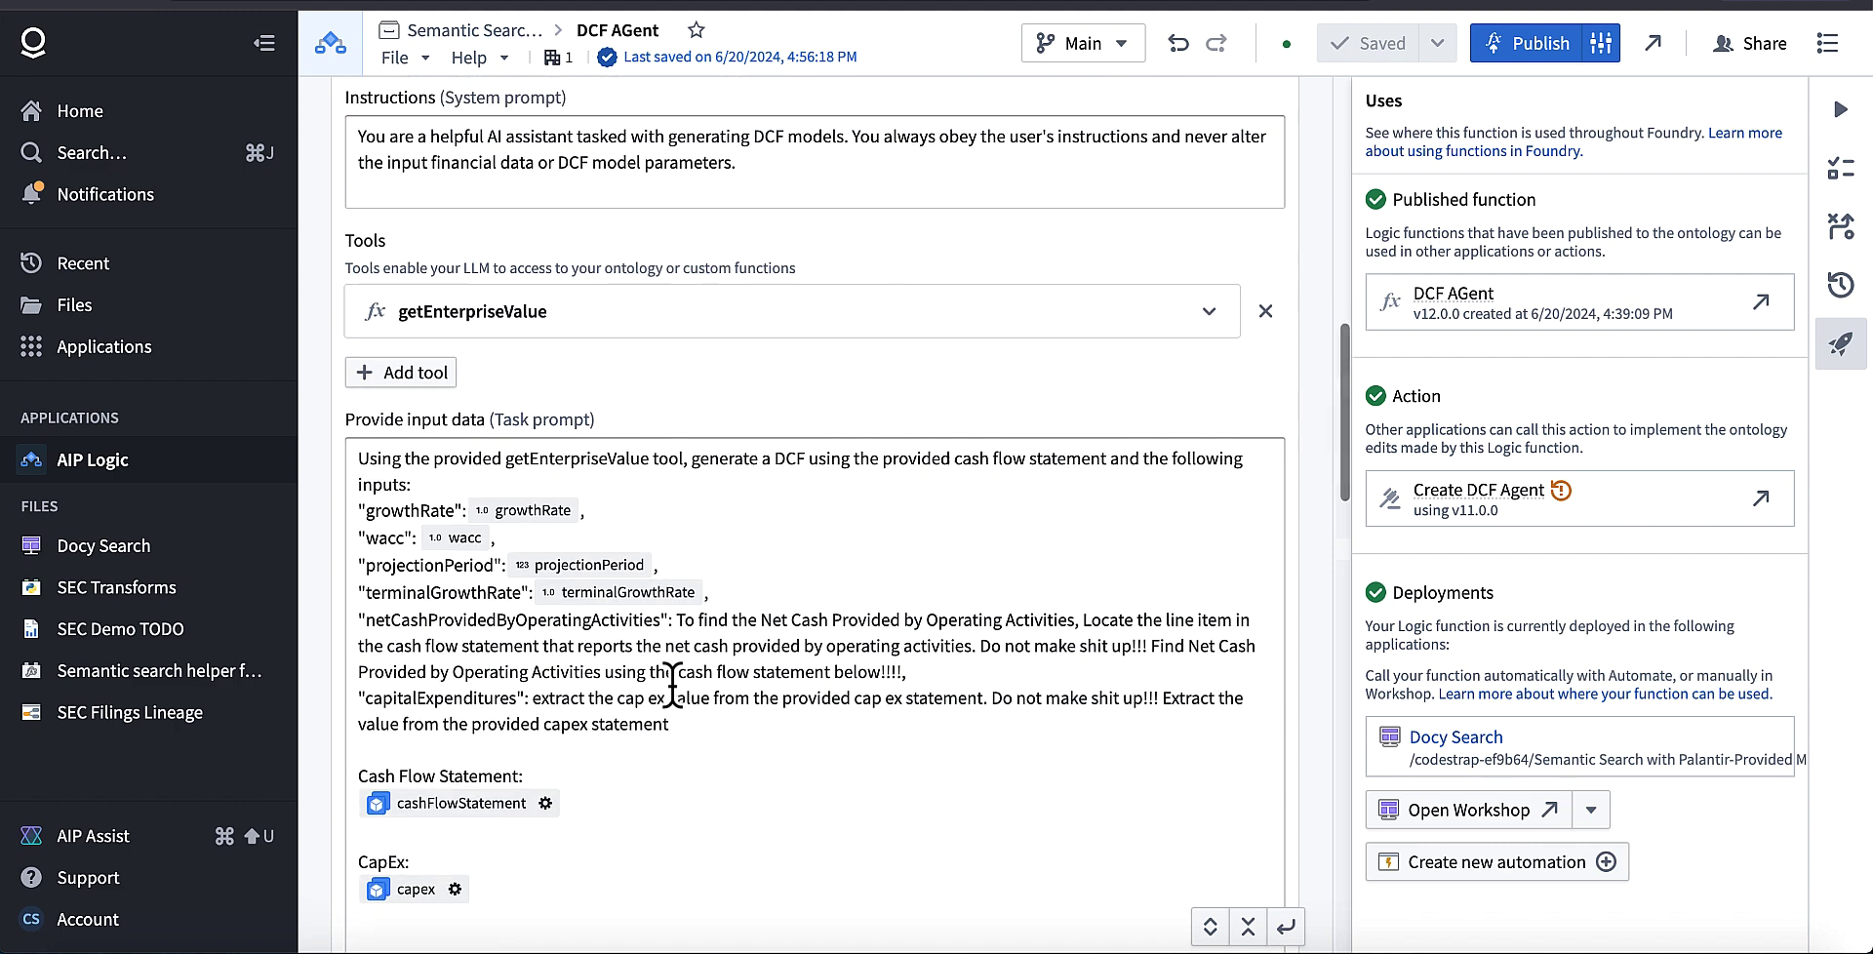
scroll(673, 686, down, 3)
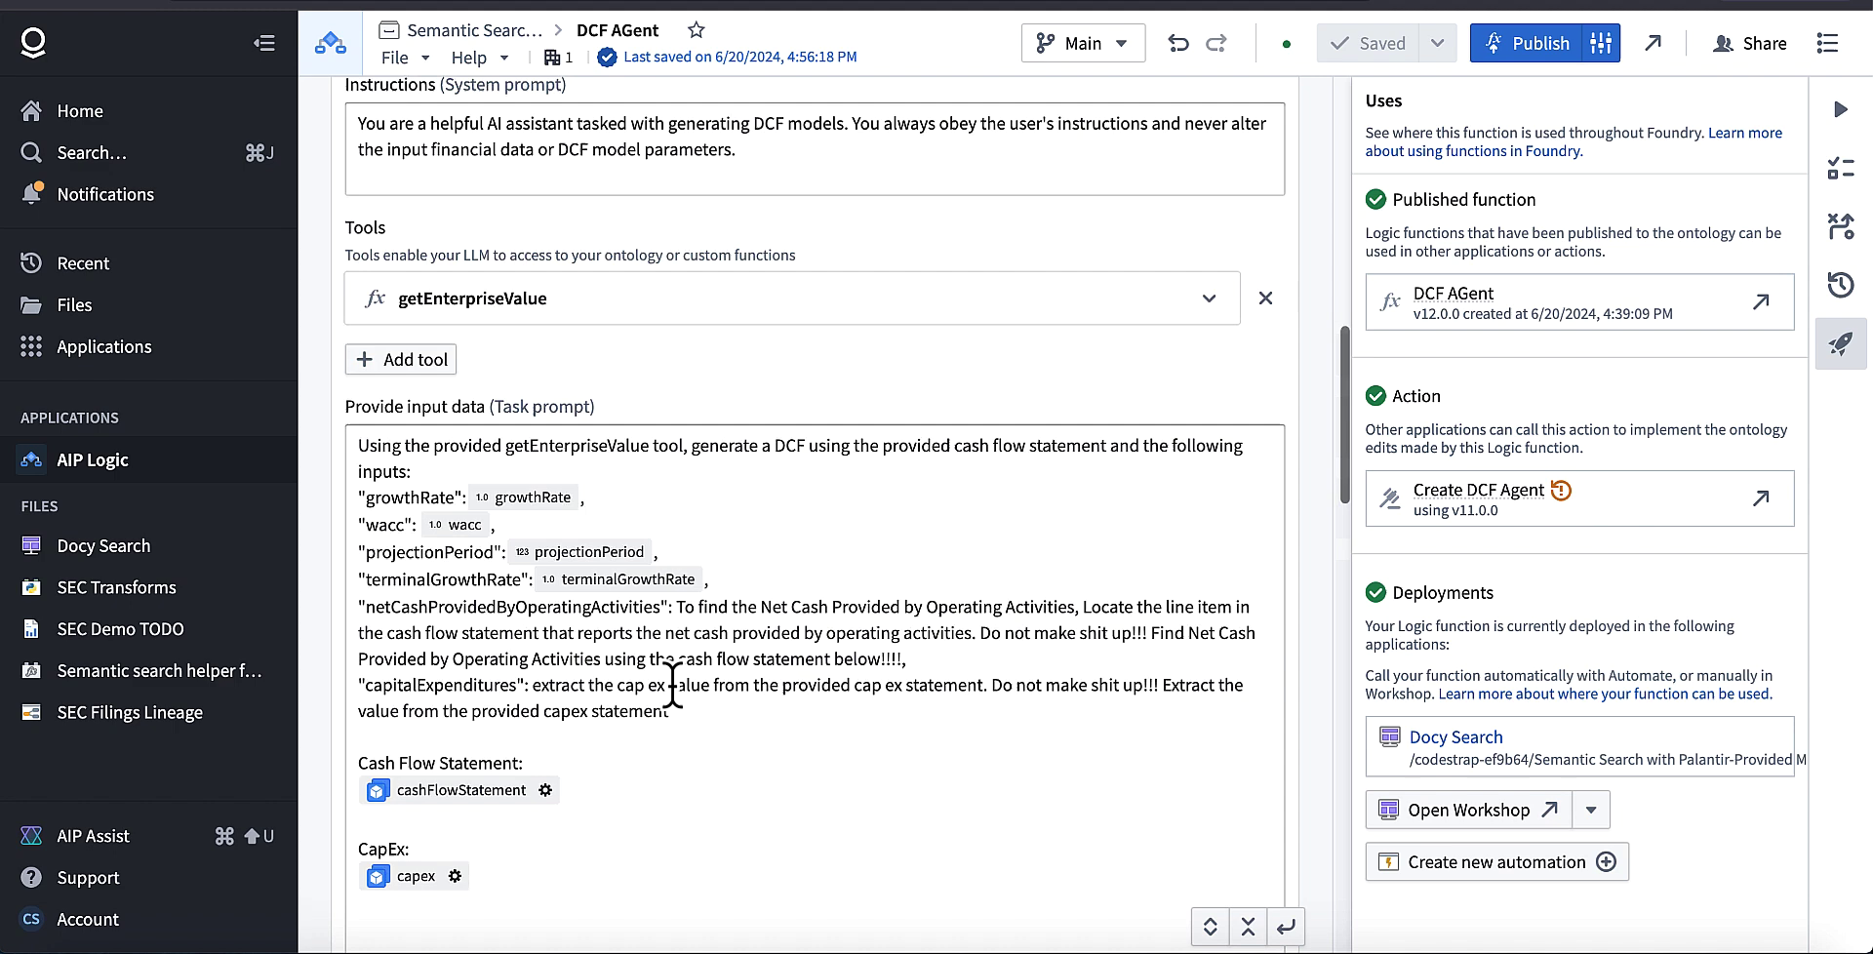
scroll(673, 686, up, 6)
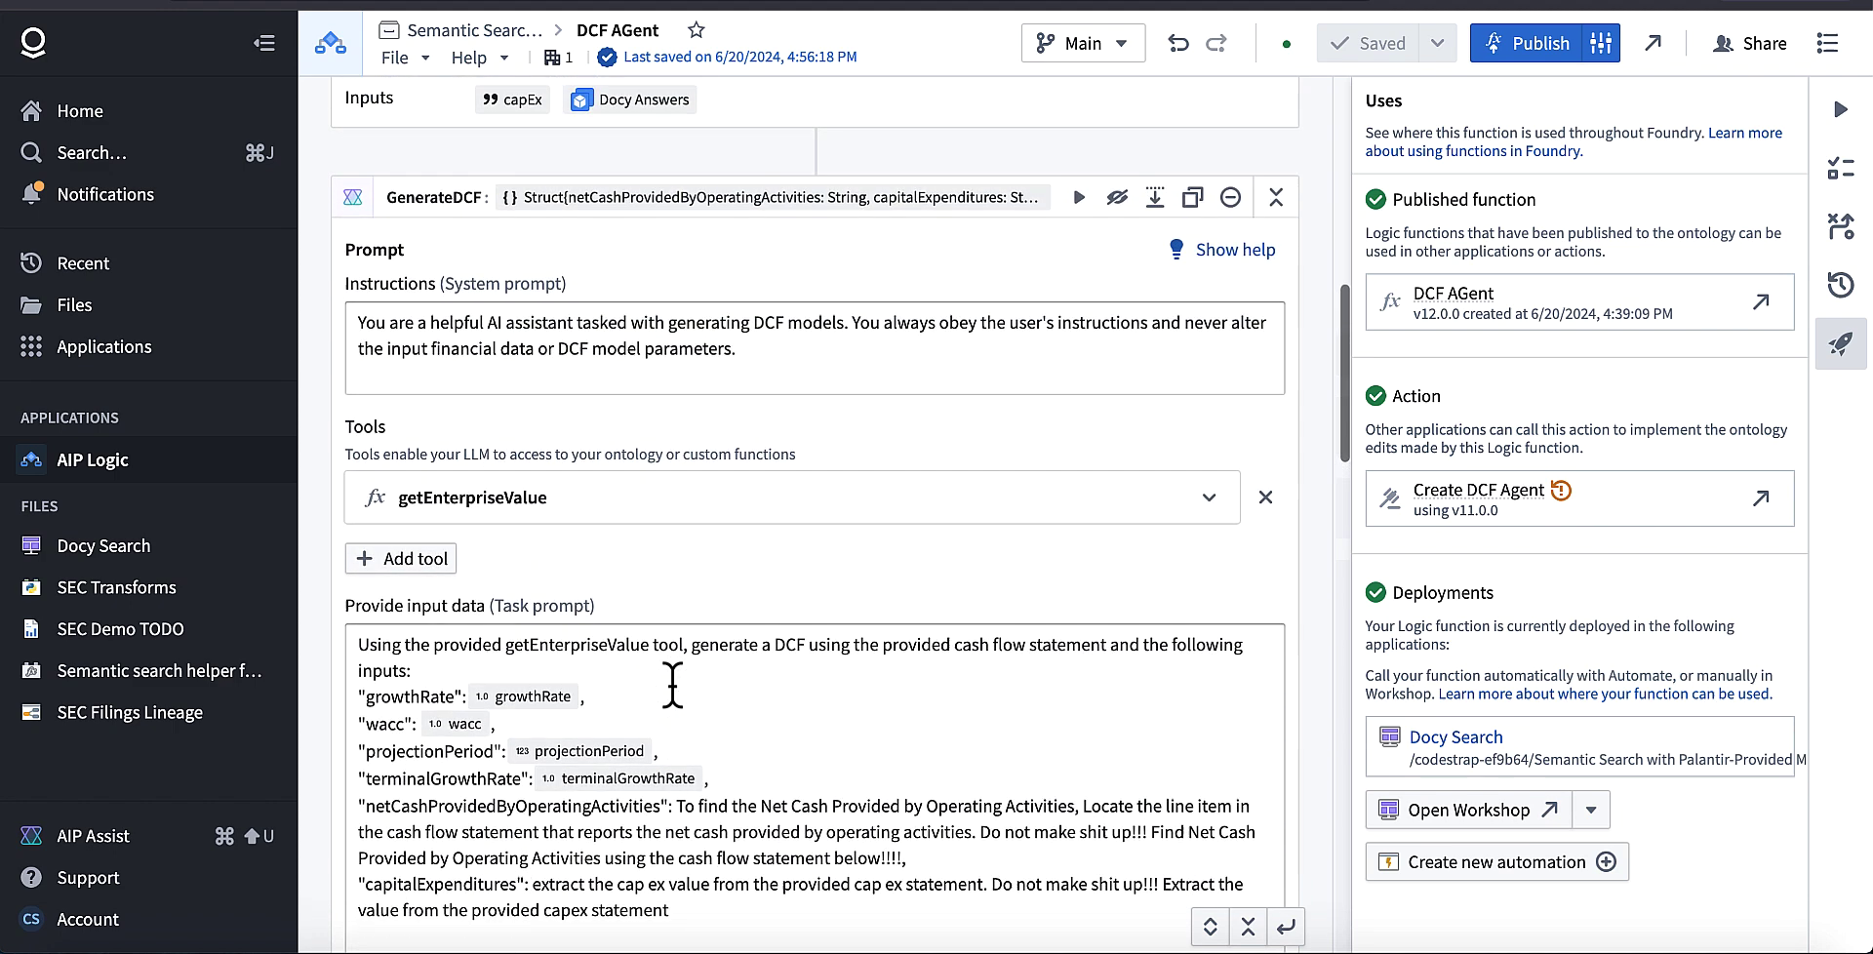
scroll(673, 686, up, 1)
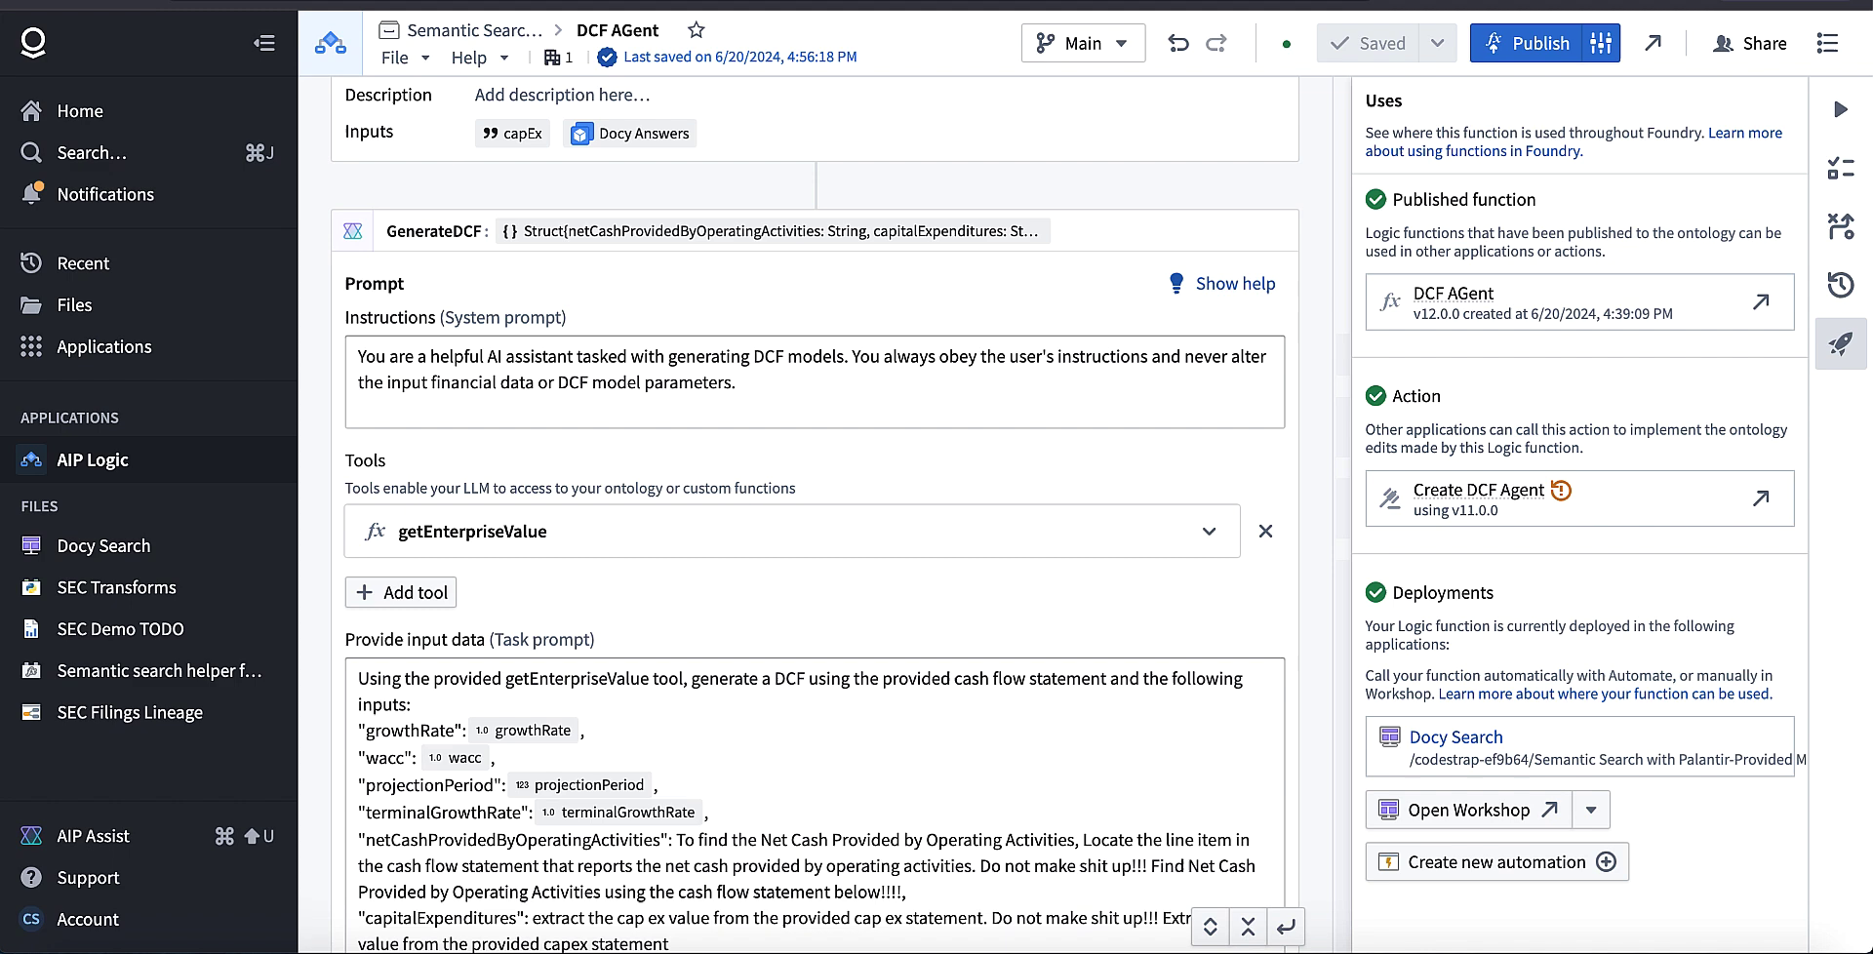
click(571, 5)
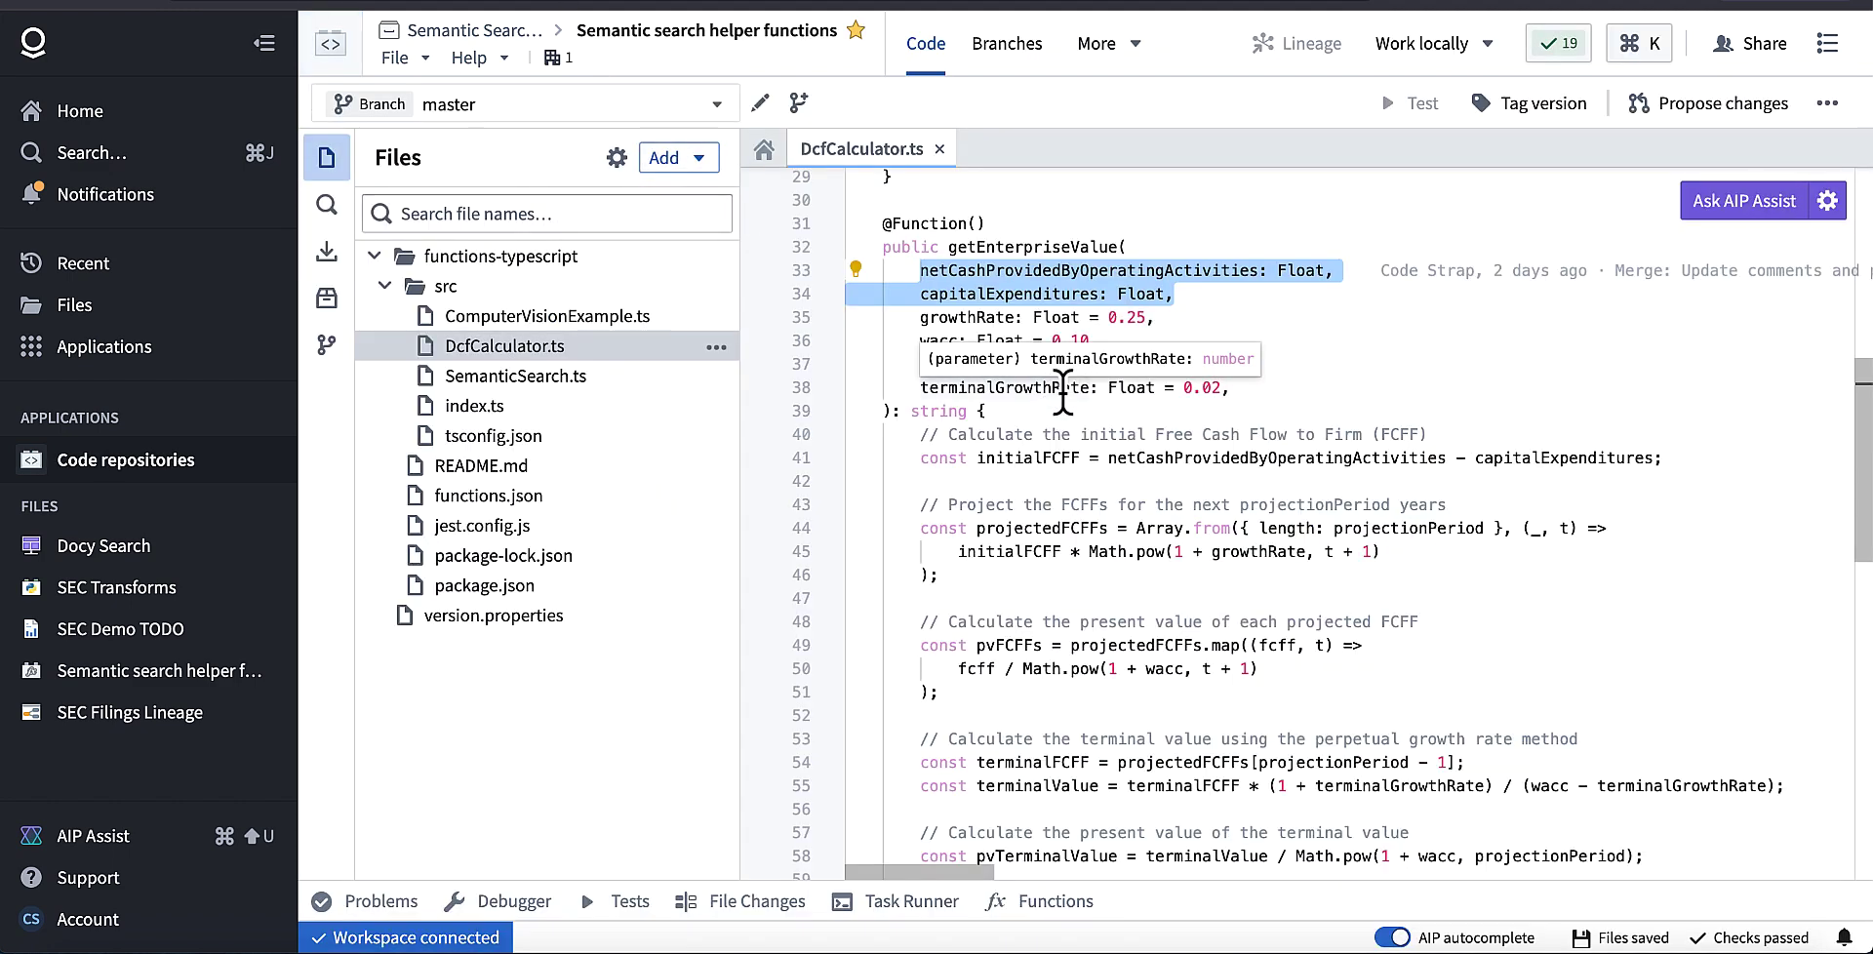
click(1073, 410)
scroll(1053, 400, down, 1)
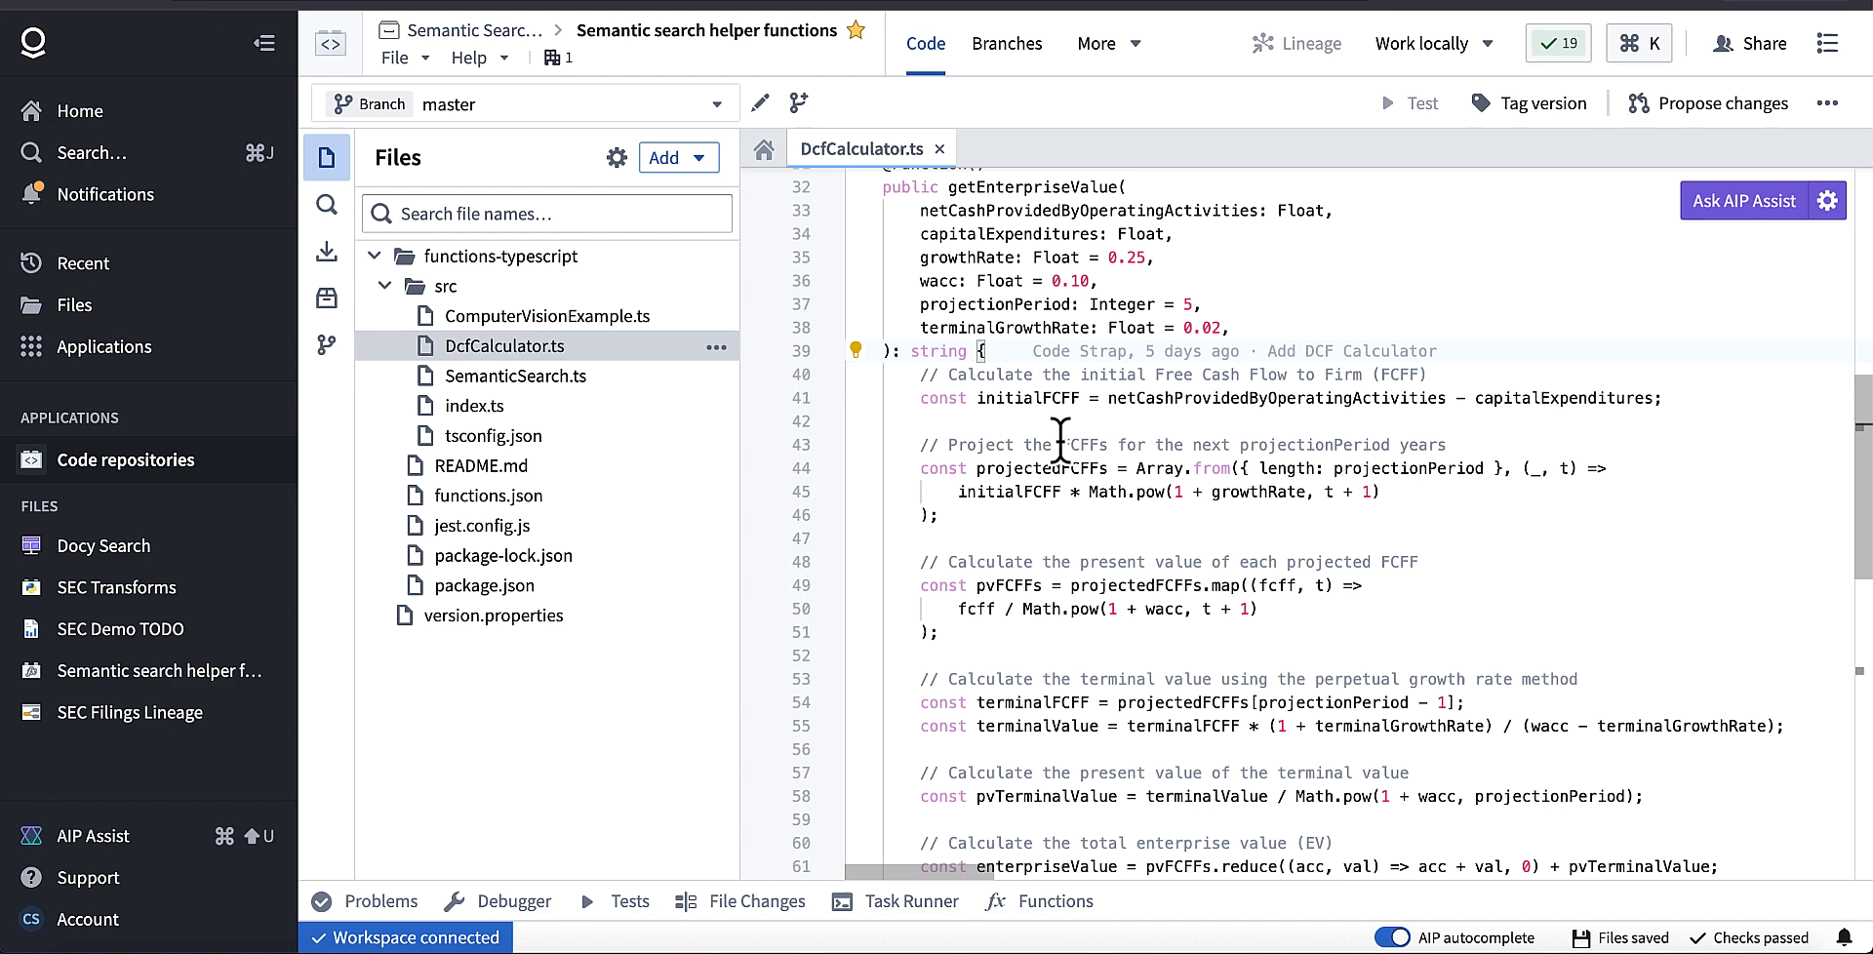
scroll(1060, 442, down, 6)
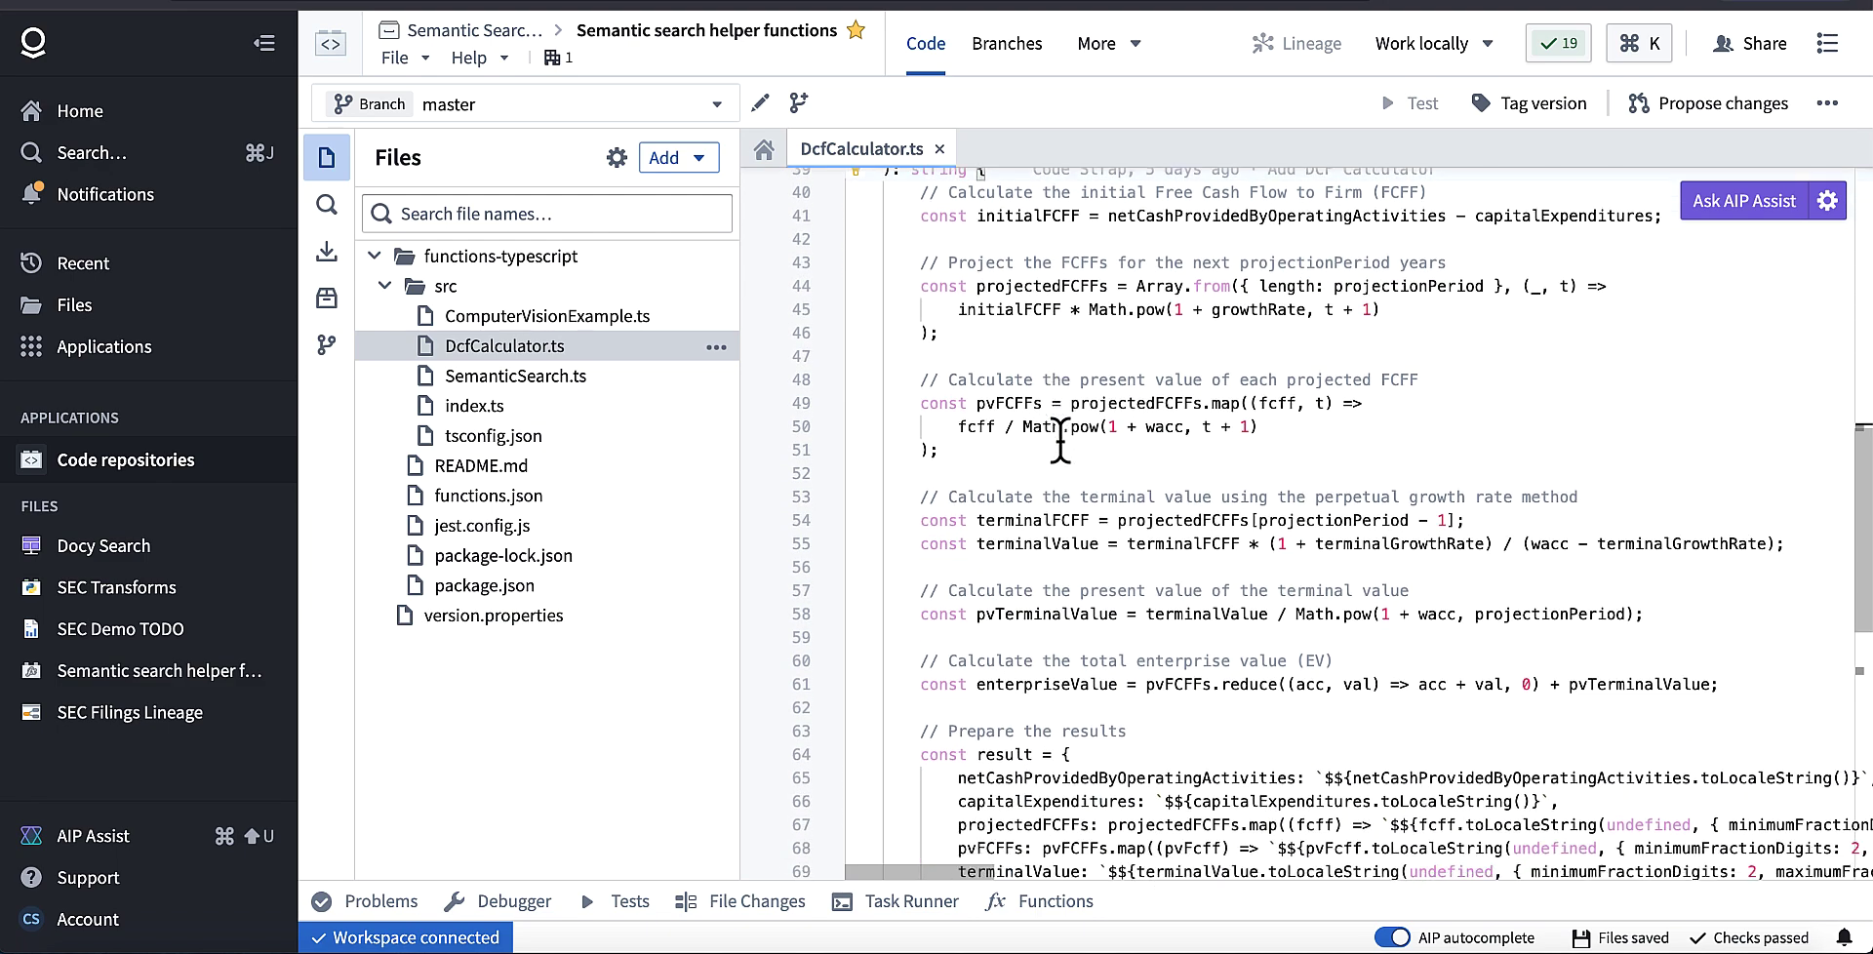
scroll(1060, 442, up, 9)
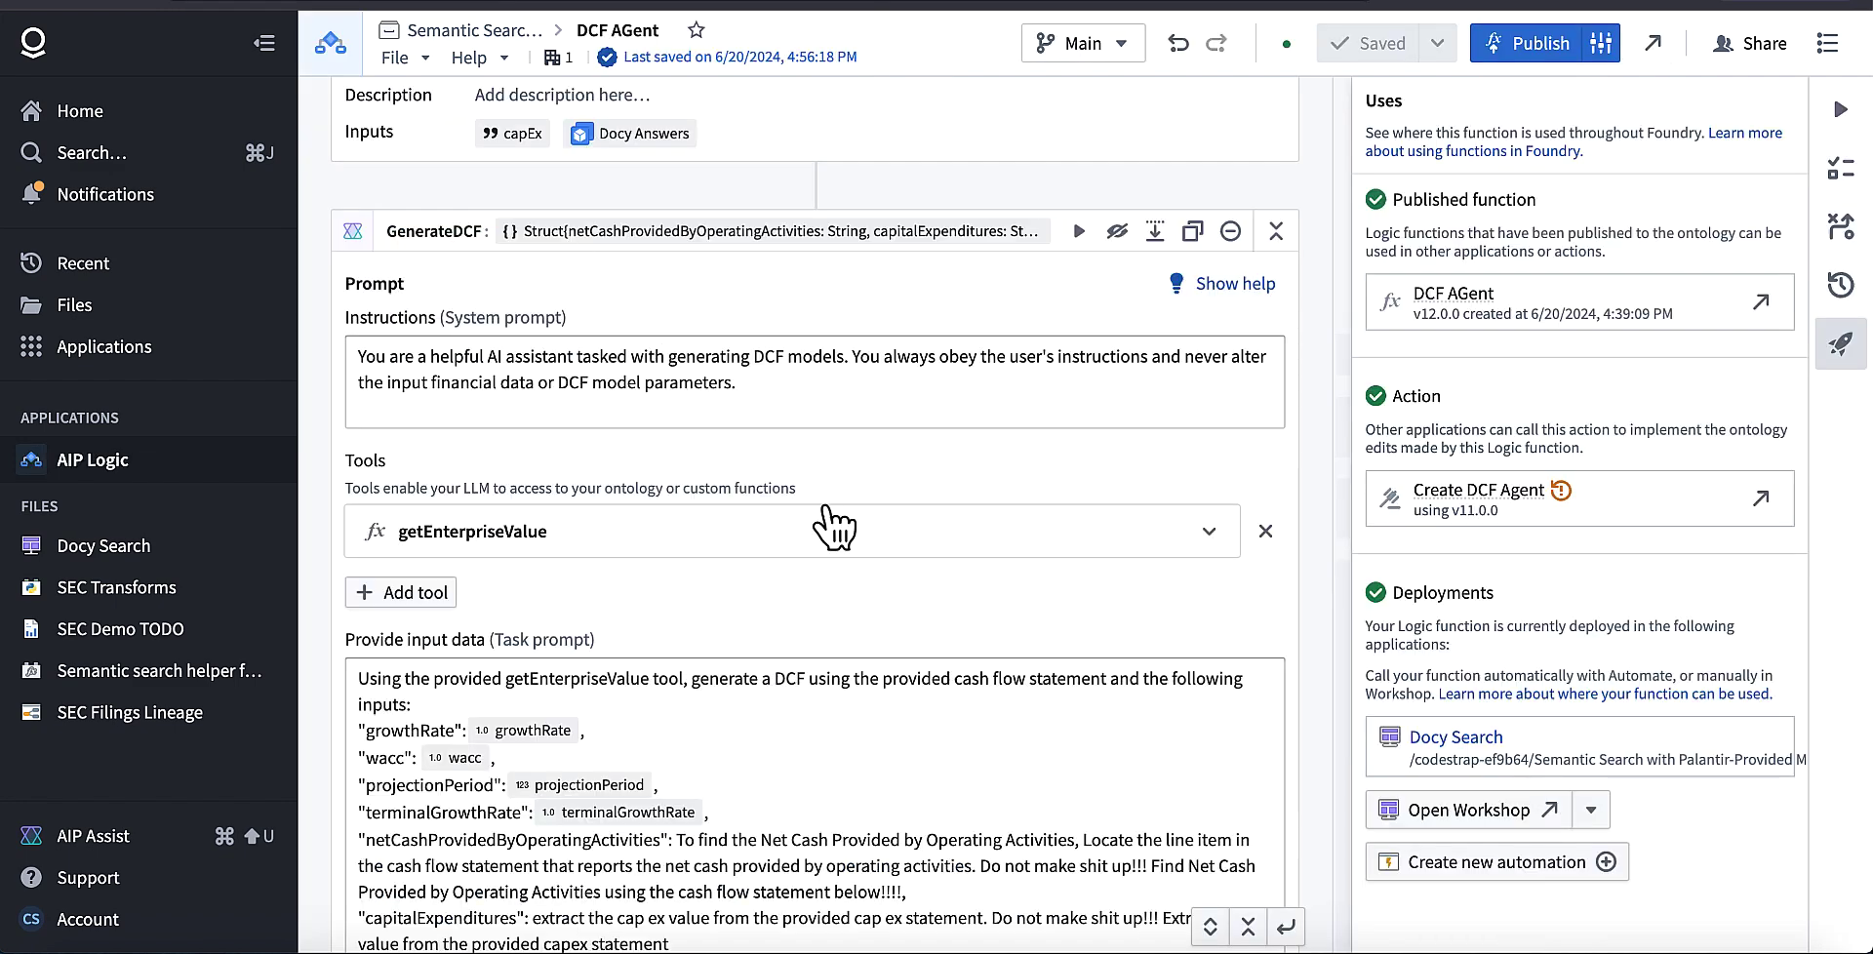
Step: Read the GenerateDCF prompt and tools, then return to the Docy Search Dessy page
scroll(830, 522, down, 1)
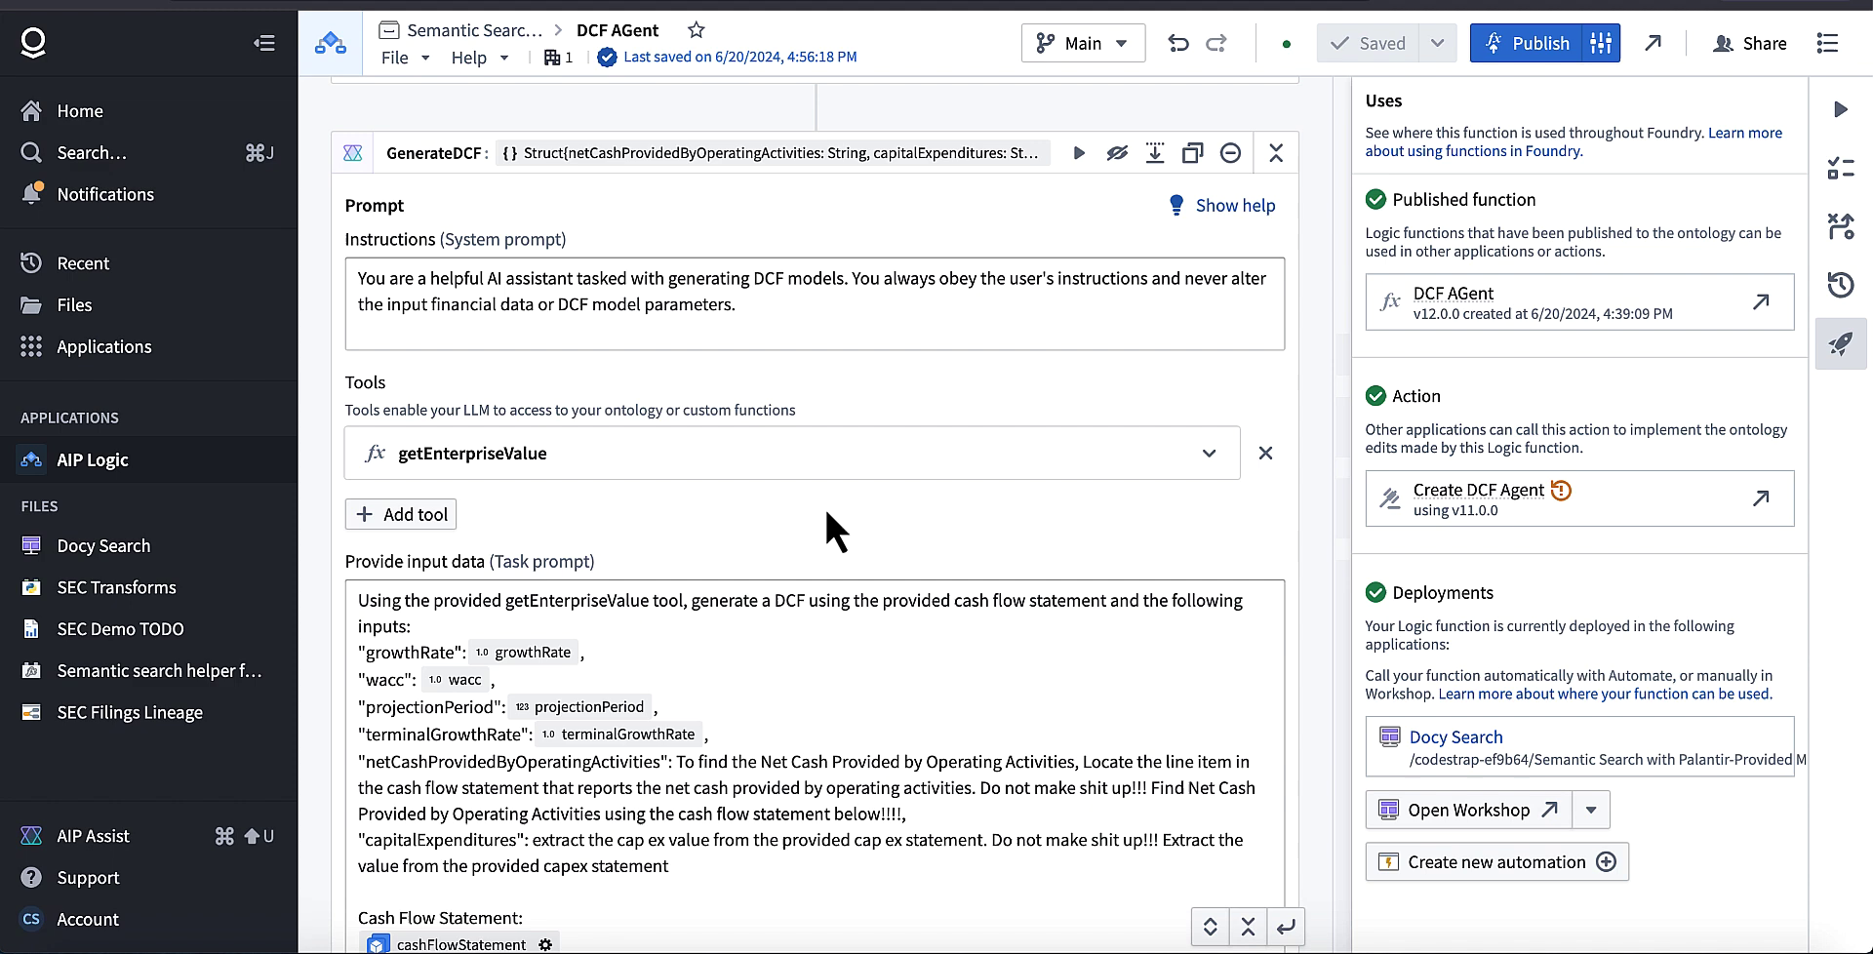
scroll(824, 506, down, 2)
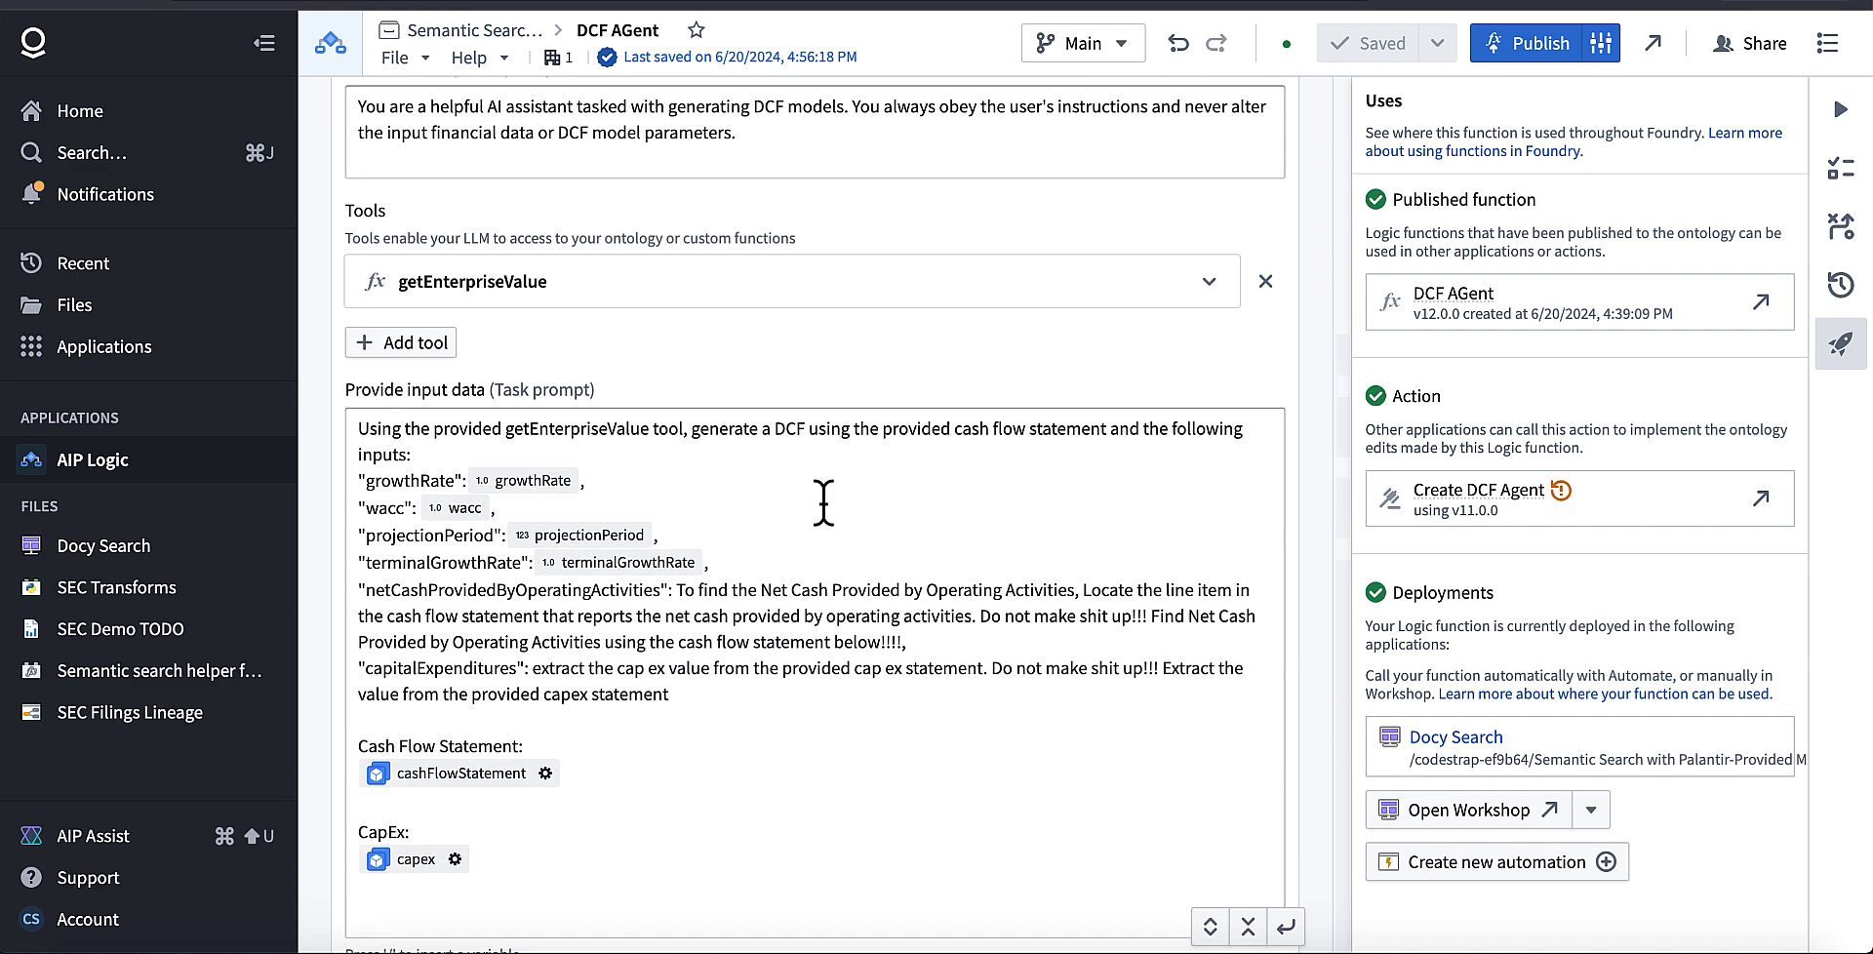
scroll(823, 501, down, 1)
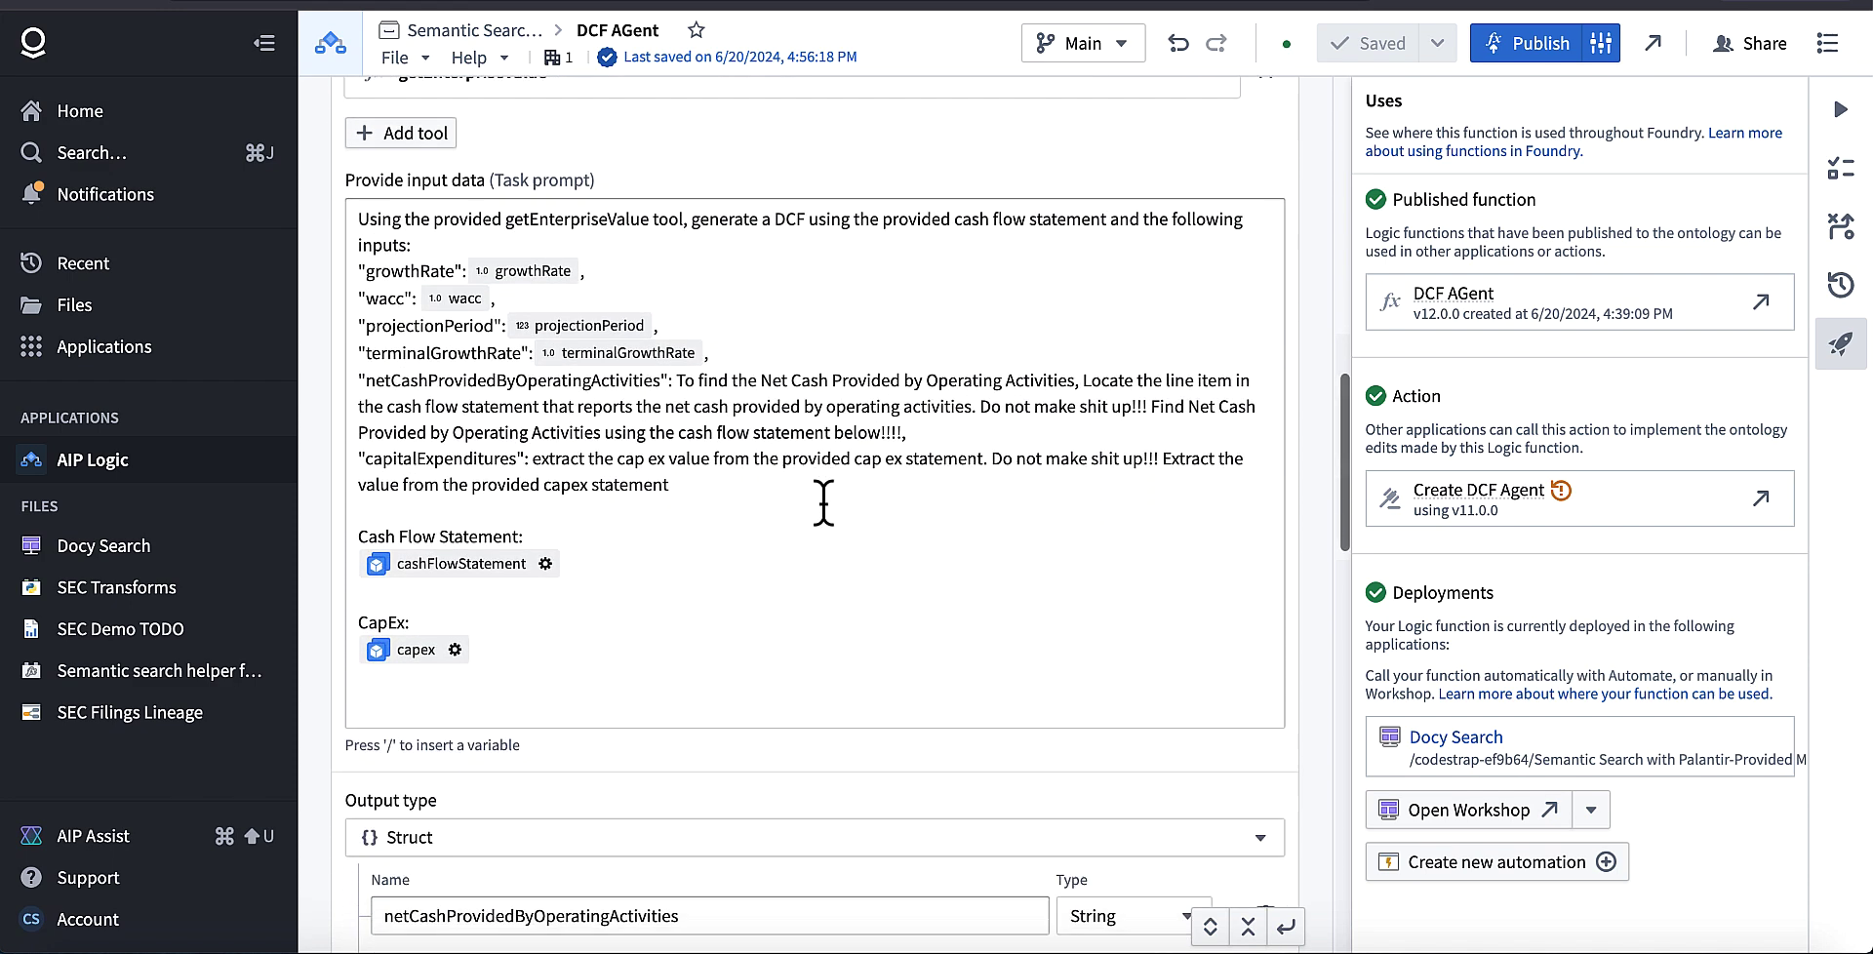
scroll(823, 502, down, 1)
scroll(823, 502, up, 5)
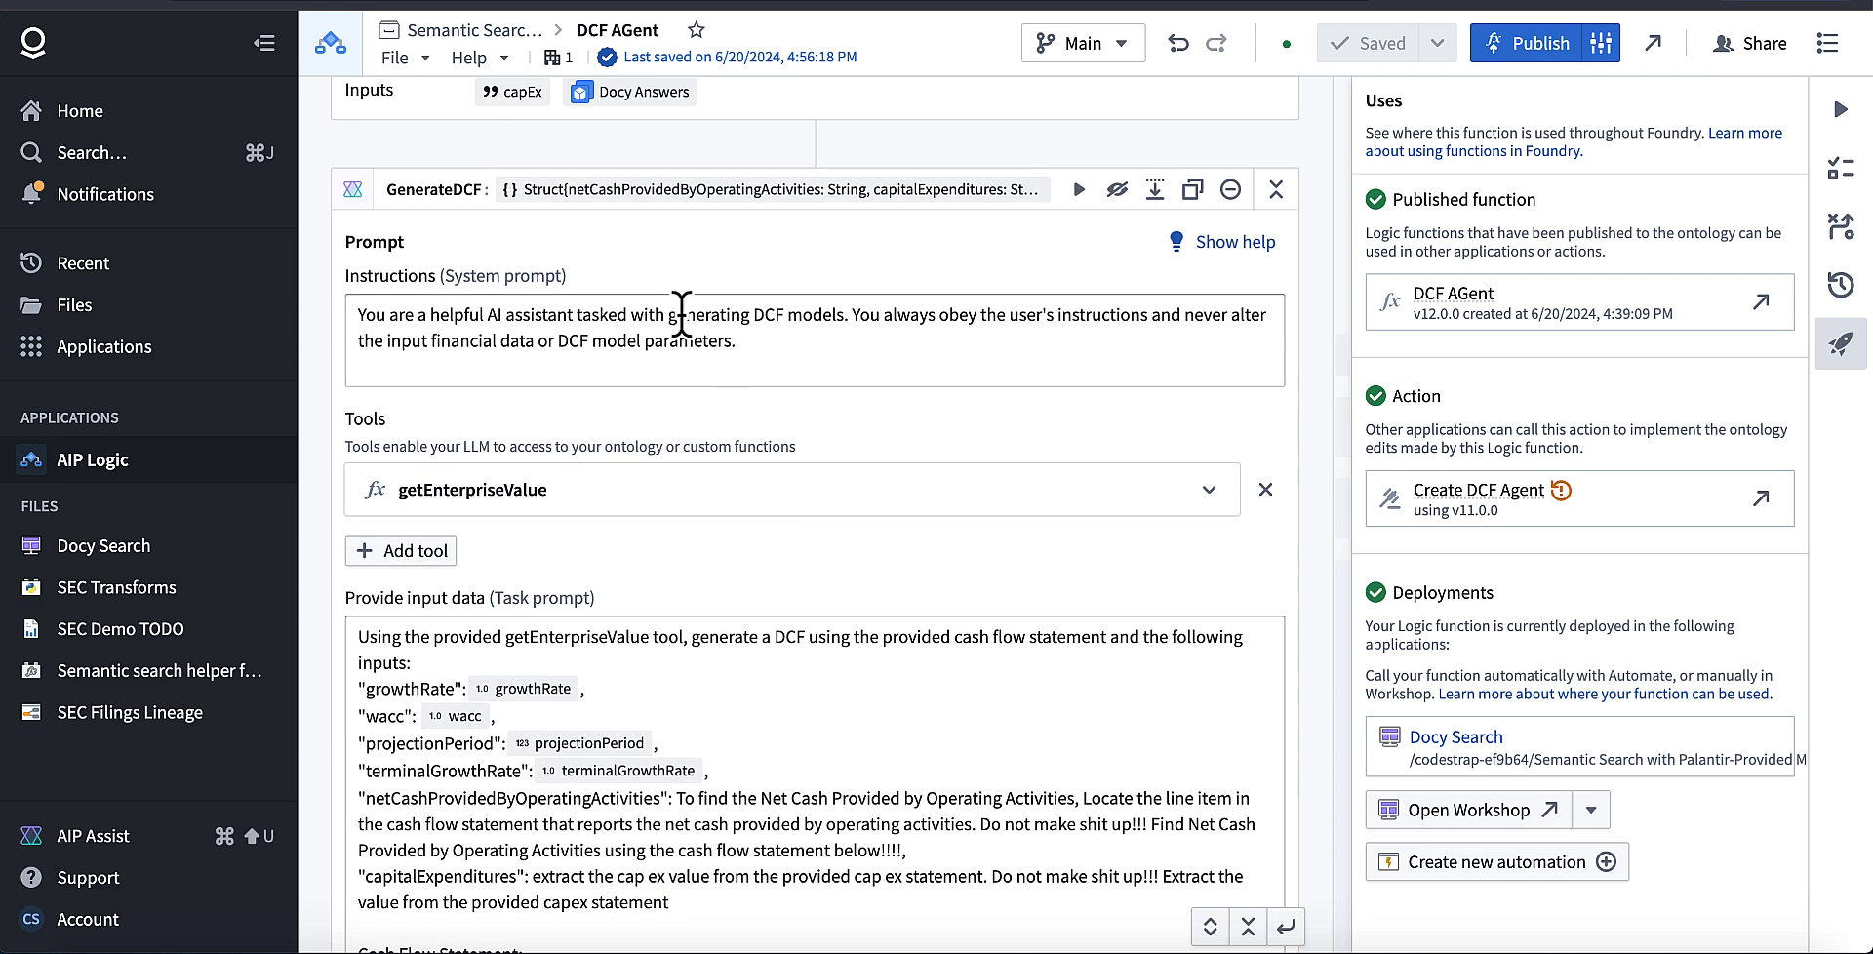
scroll(649, 433, down, 3)
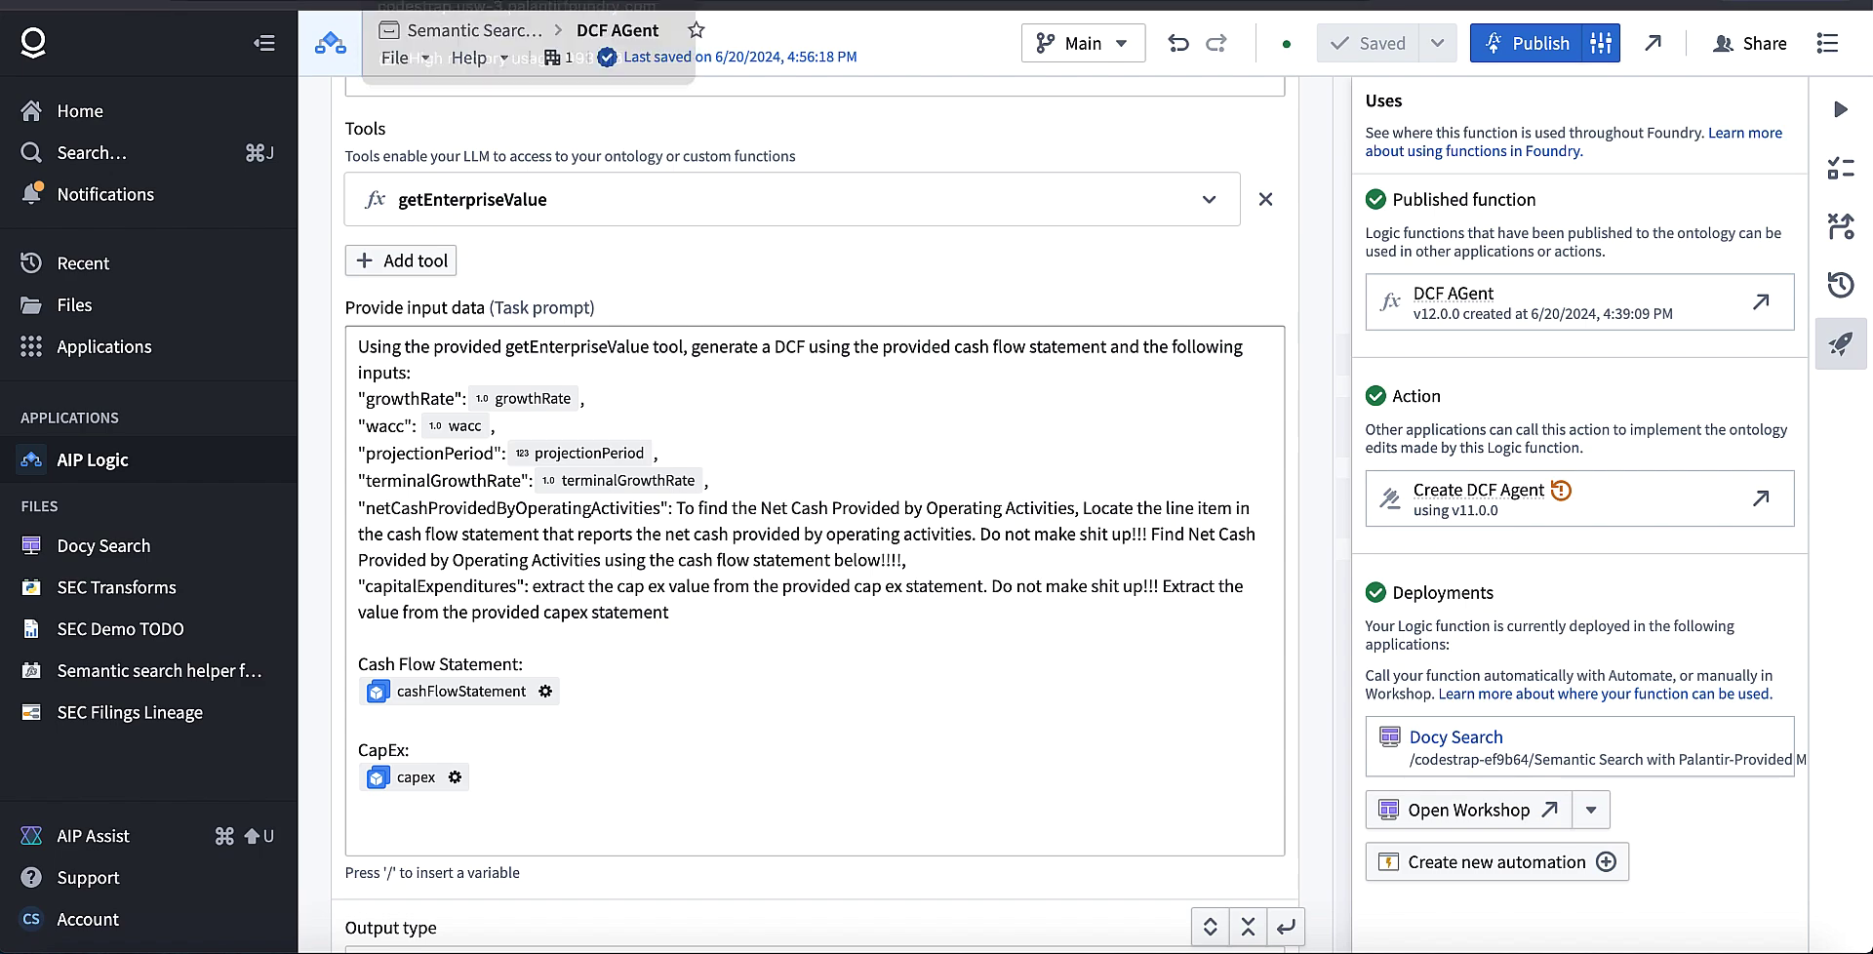
click(439, 0)
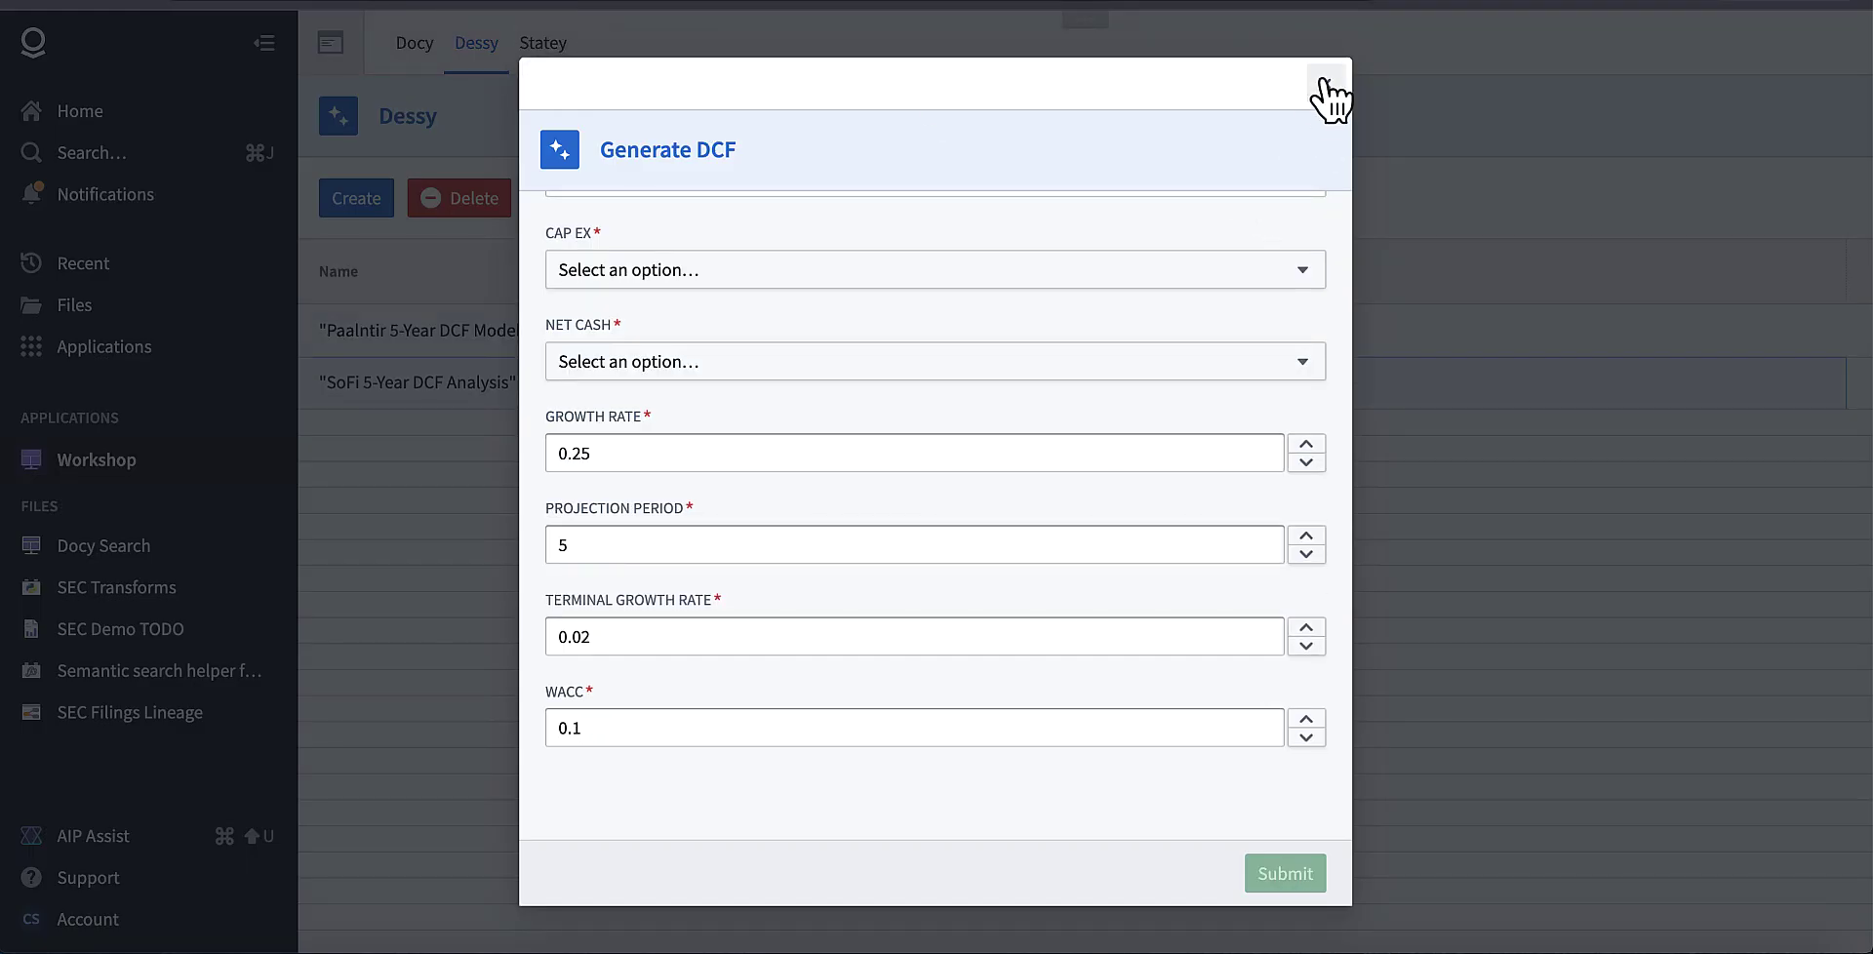
Step: Dismiss the Generate DCF form, open the Paalntir 5-Year DCF Model summary, and highlight its $712,182,976 net cash
click(1325, 84)
click(462, 336)
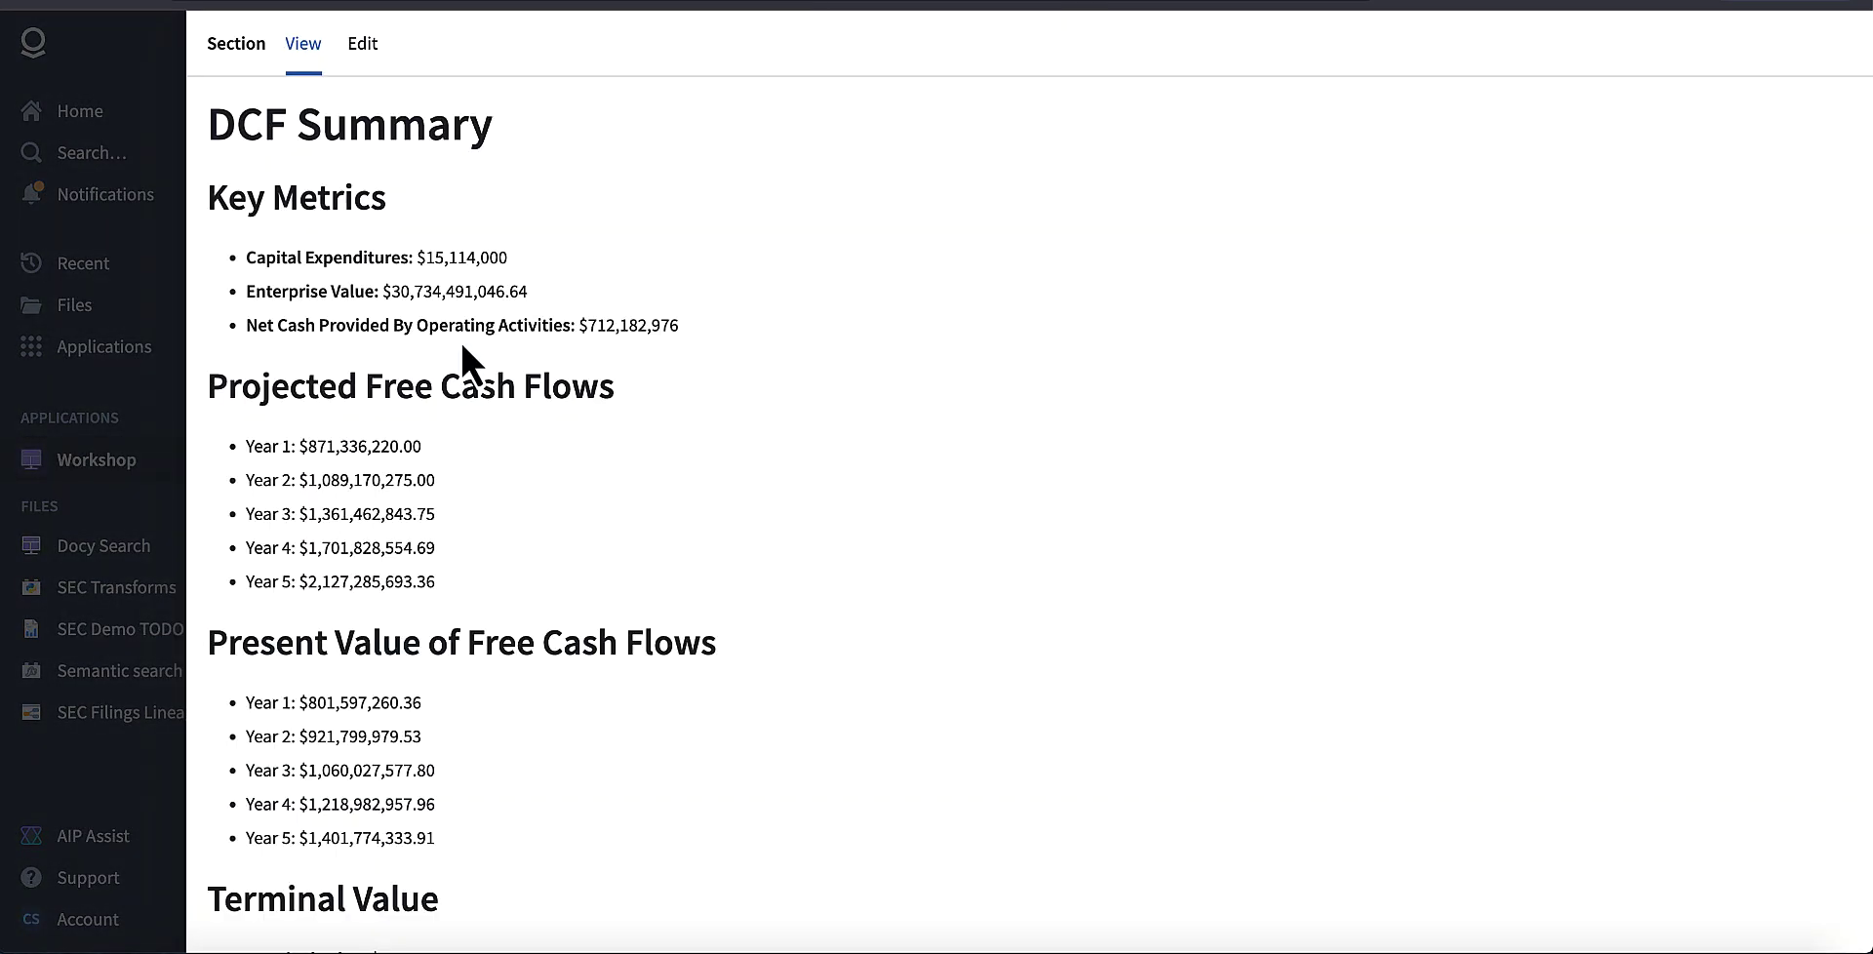
scroll(886, 488, down, 1)
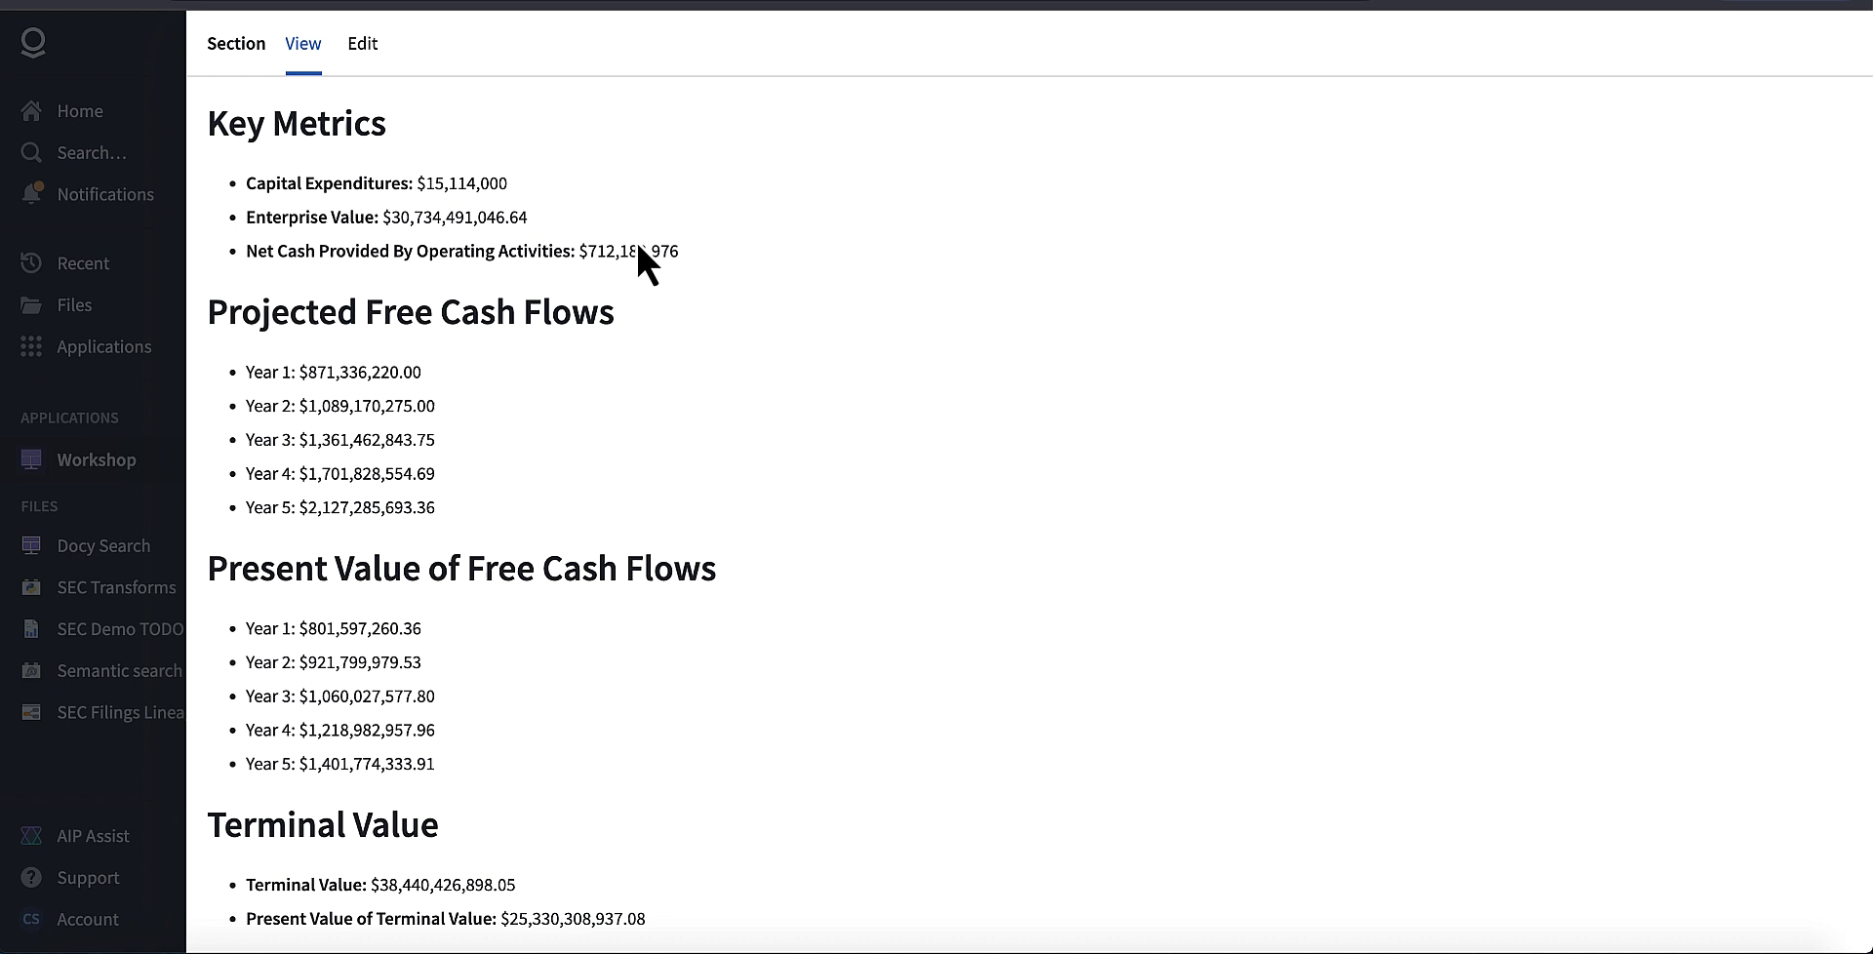
drag(683, 251, 574, 250)
click(631, 310)
Step: Highlight the $15,114,000 capital expenditures and both Terminal Value figures, then close the summary
drag(538, 185, 420, 184)
click(582, 433)
drag(664, 917, 234, 896)
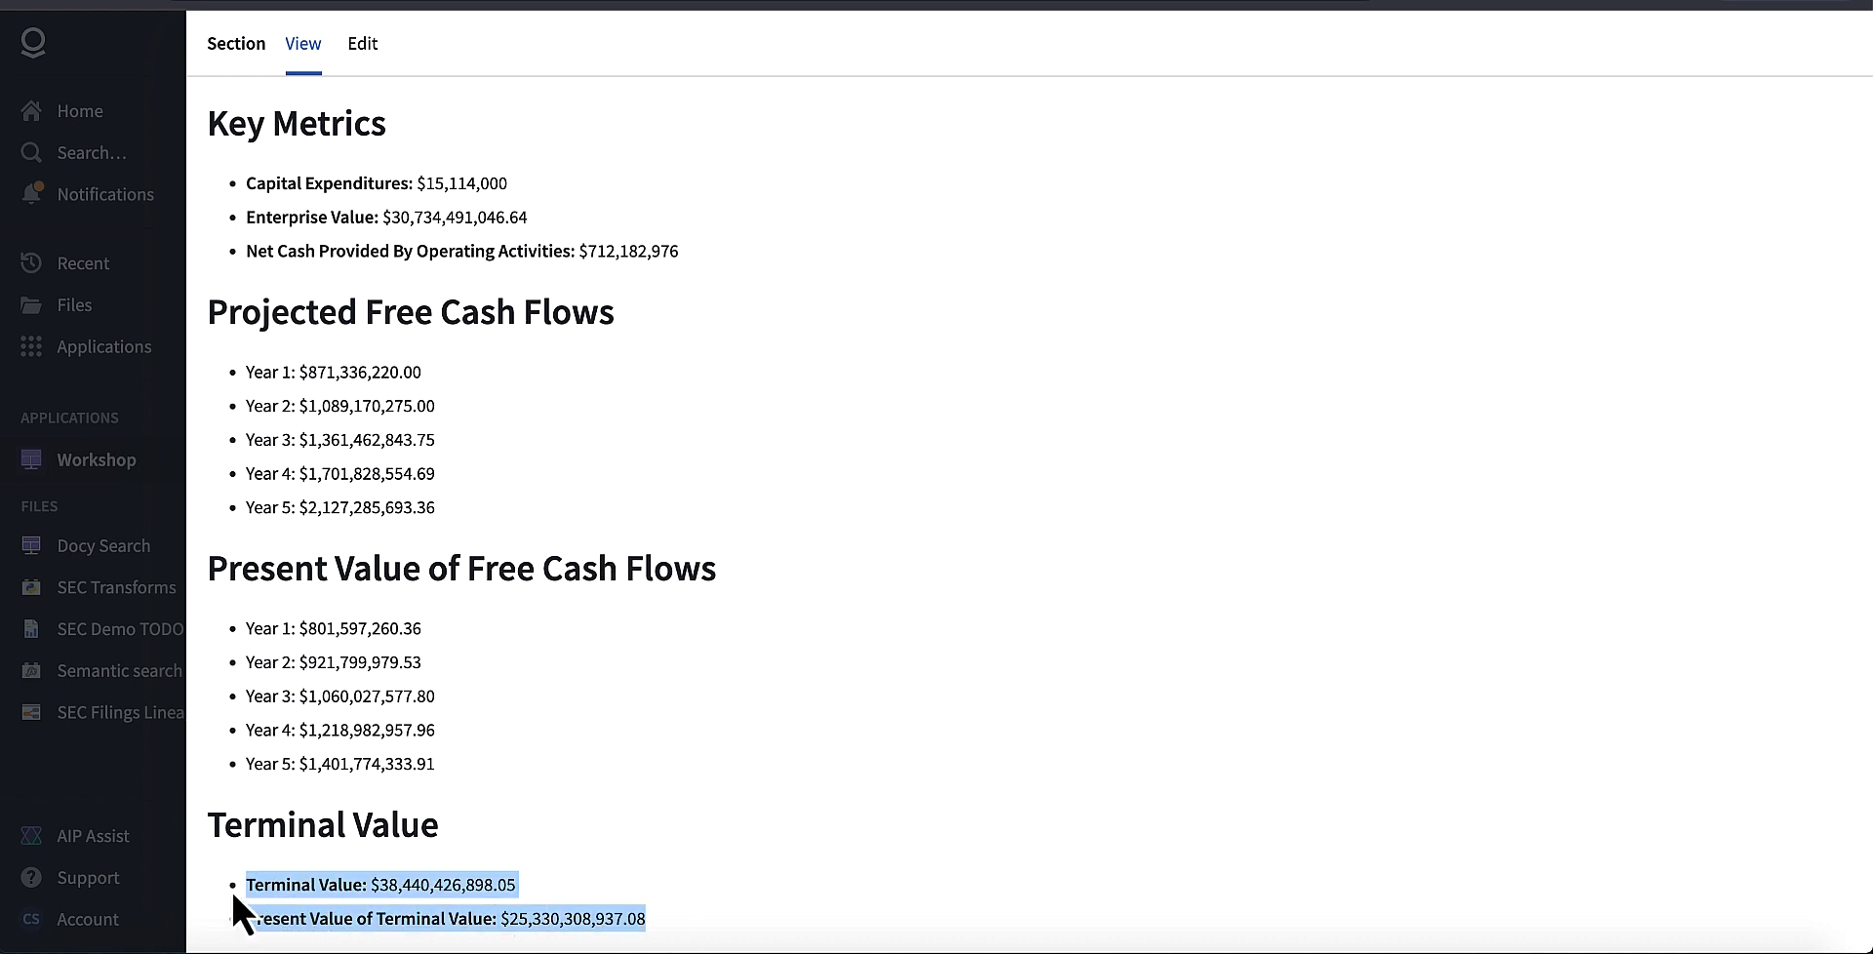
click(775, 722)
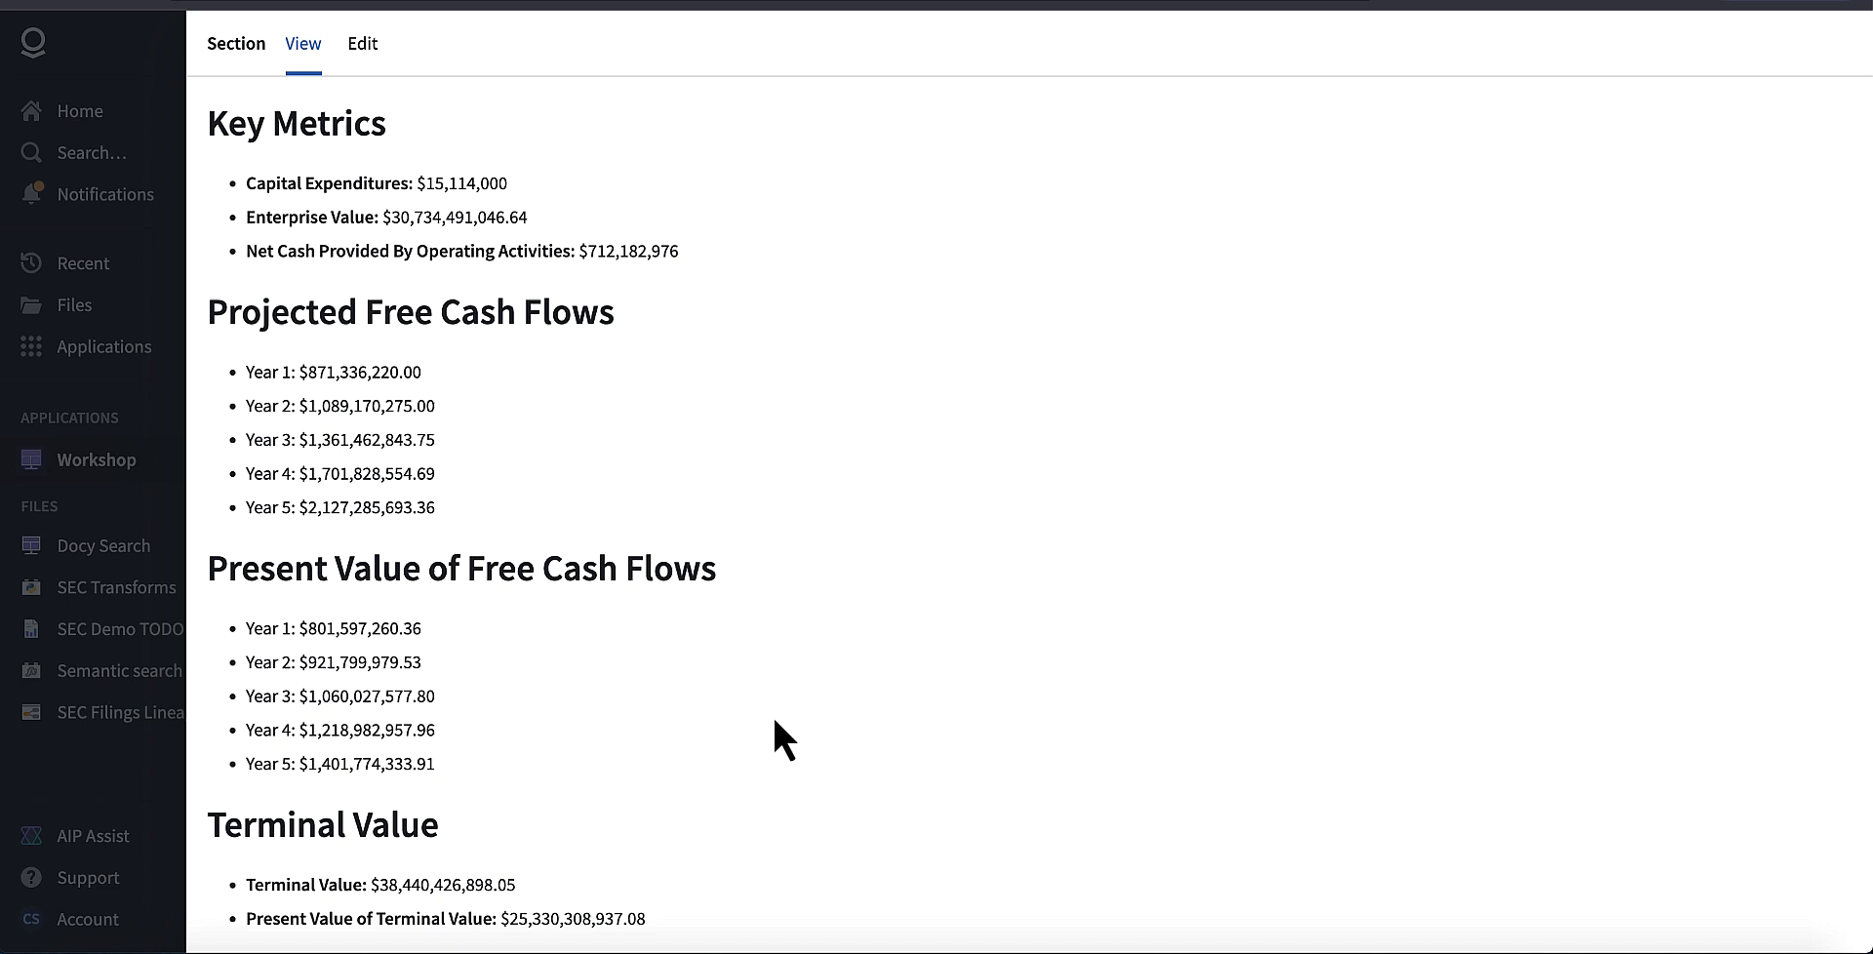
click(177, 252)
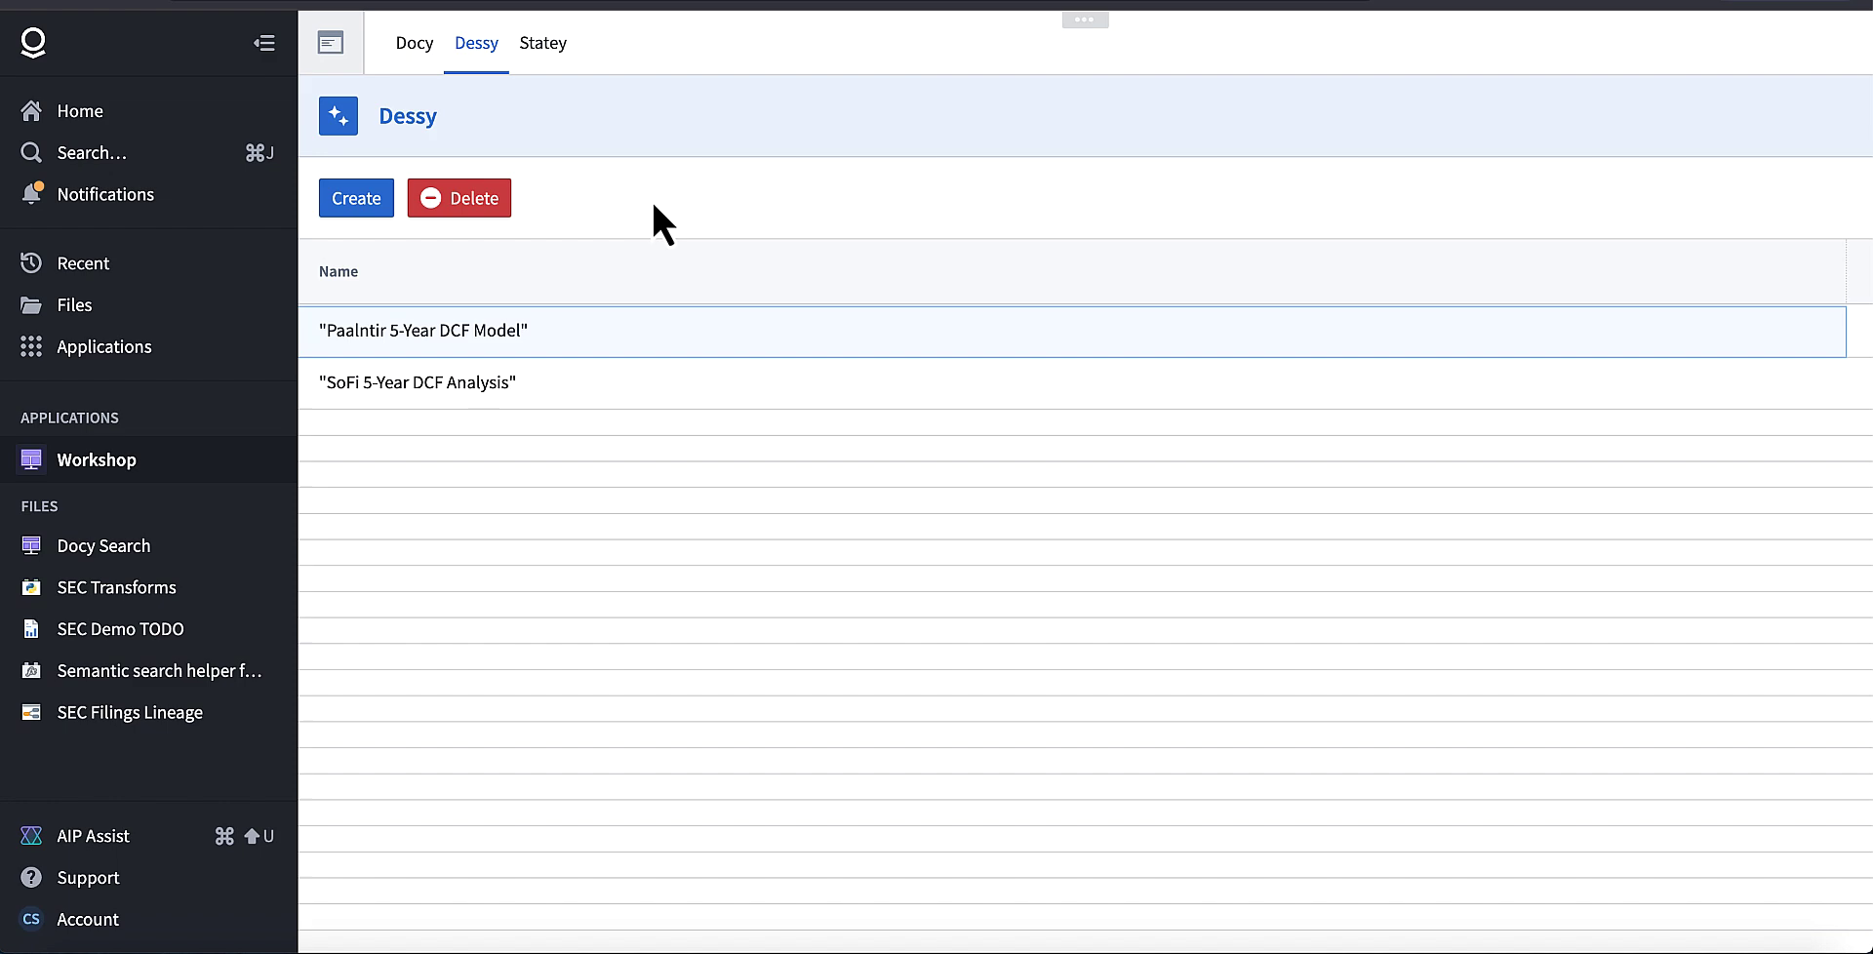
Step: Open the most recent DCF AGent run's log from the run history and scroll through it
key(ctrl+Tab)
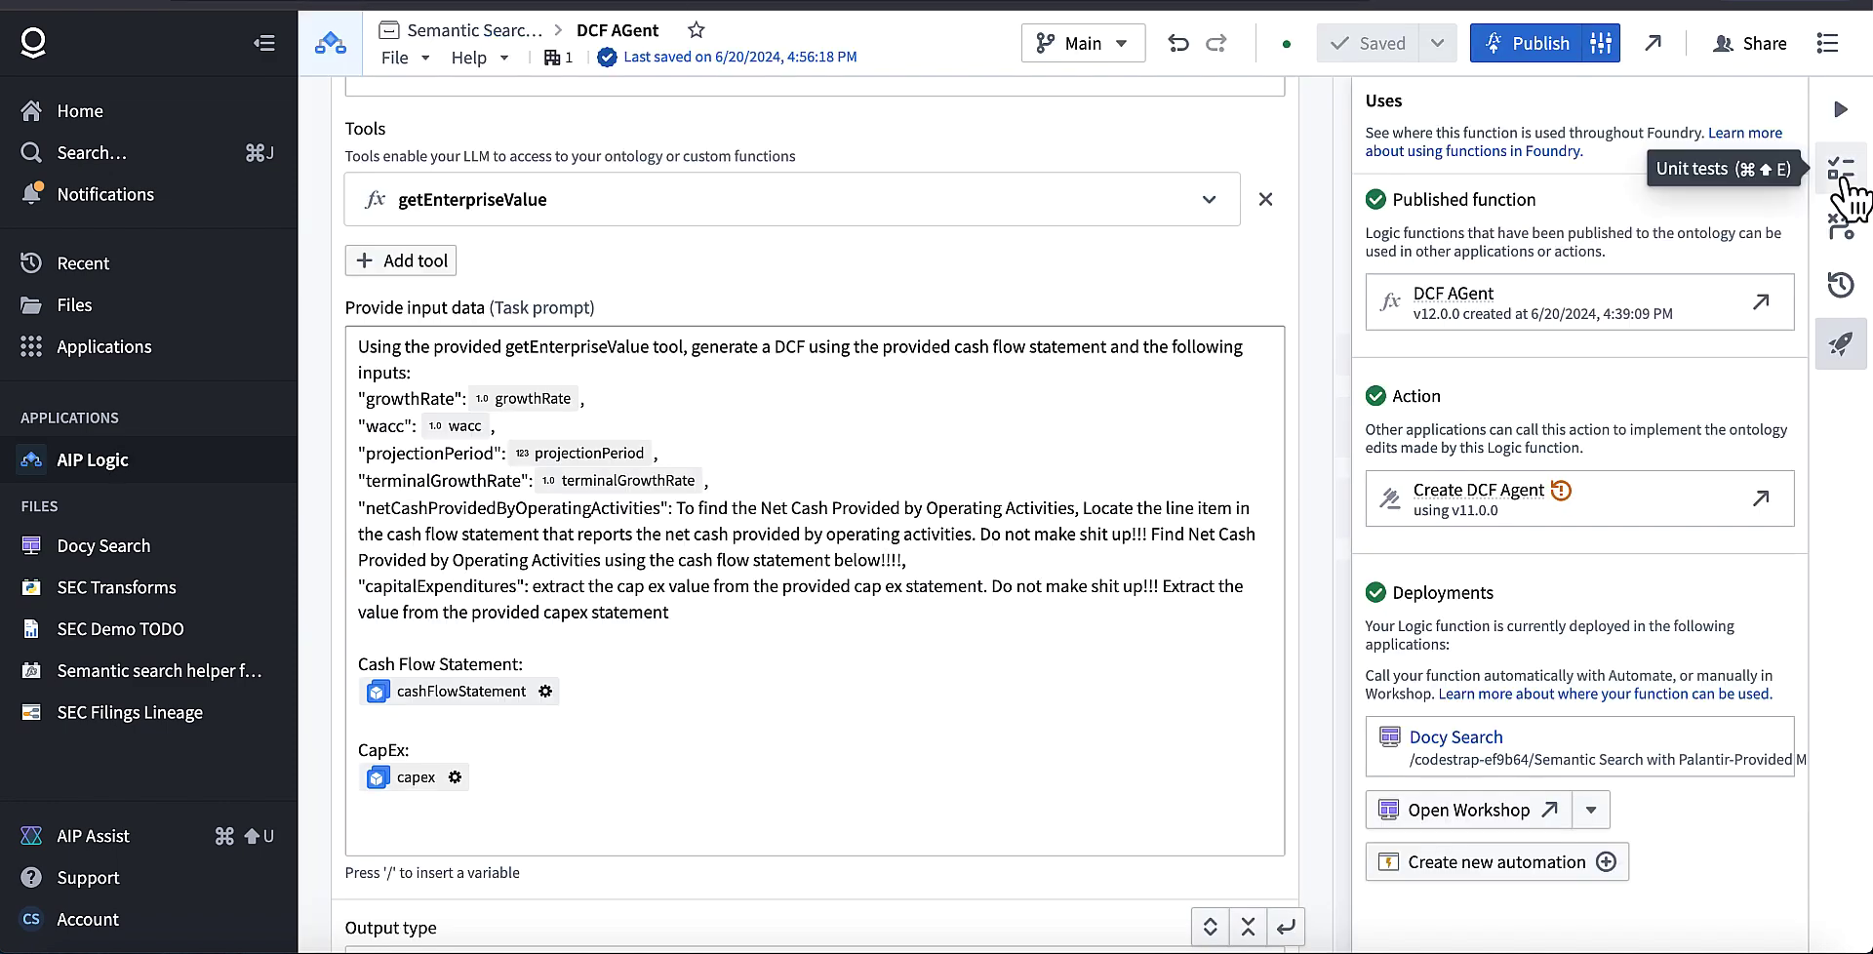
click(1838, 227)
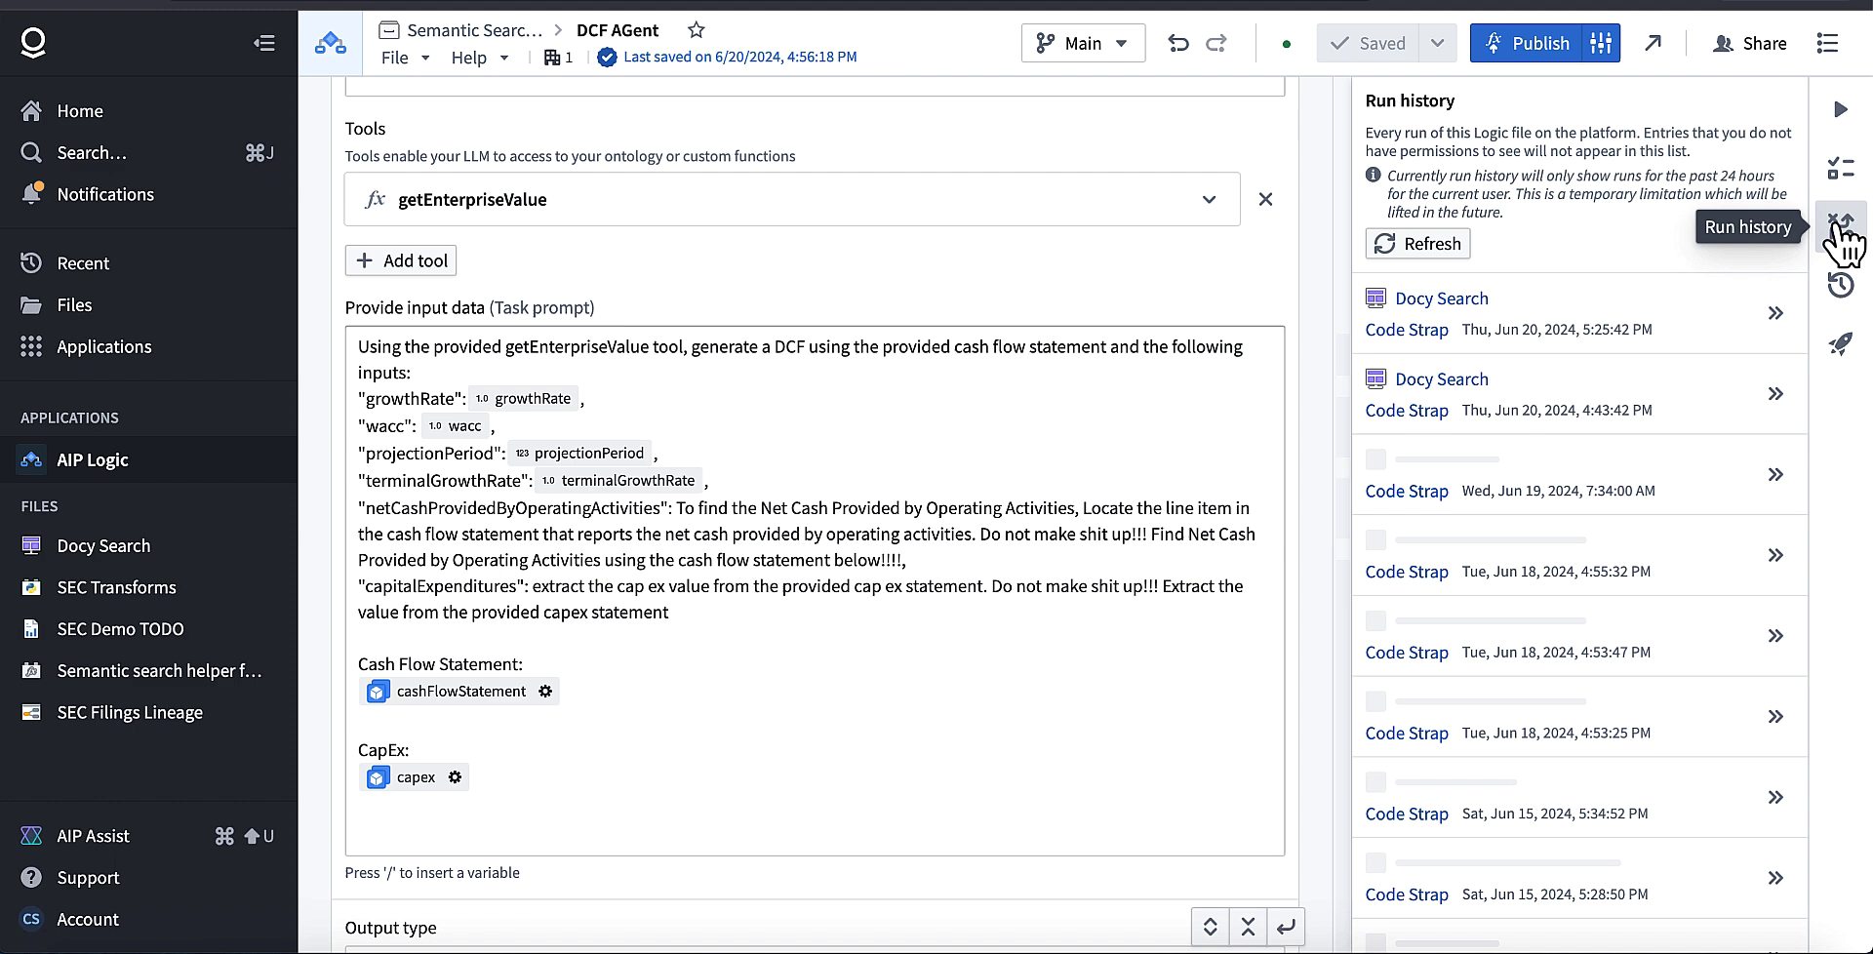
click(1685, 305)
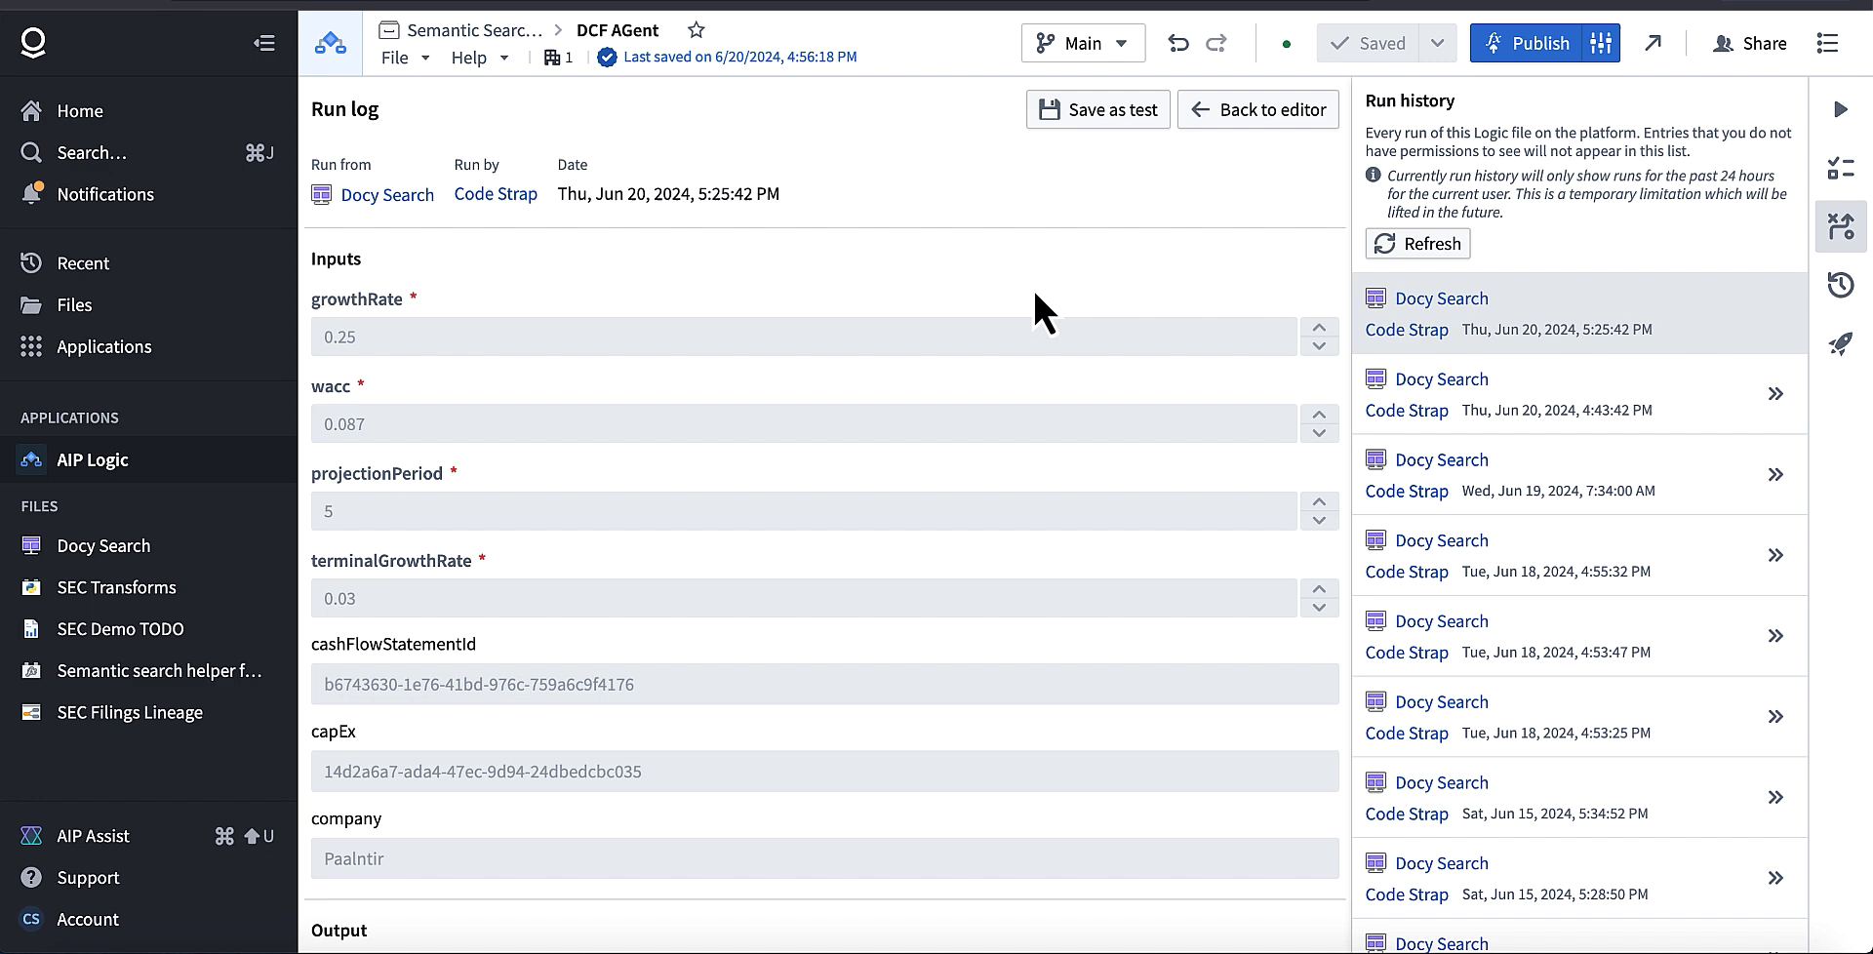
scroll(874, 491, down, 5)
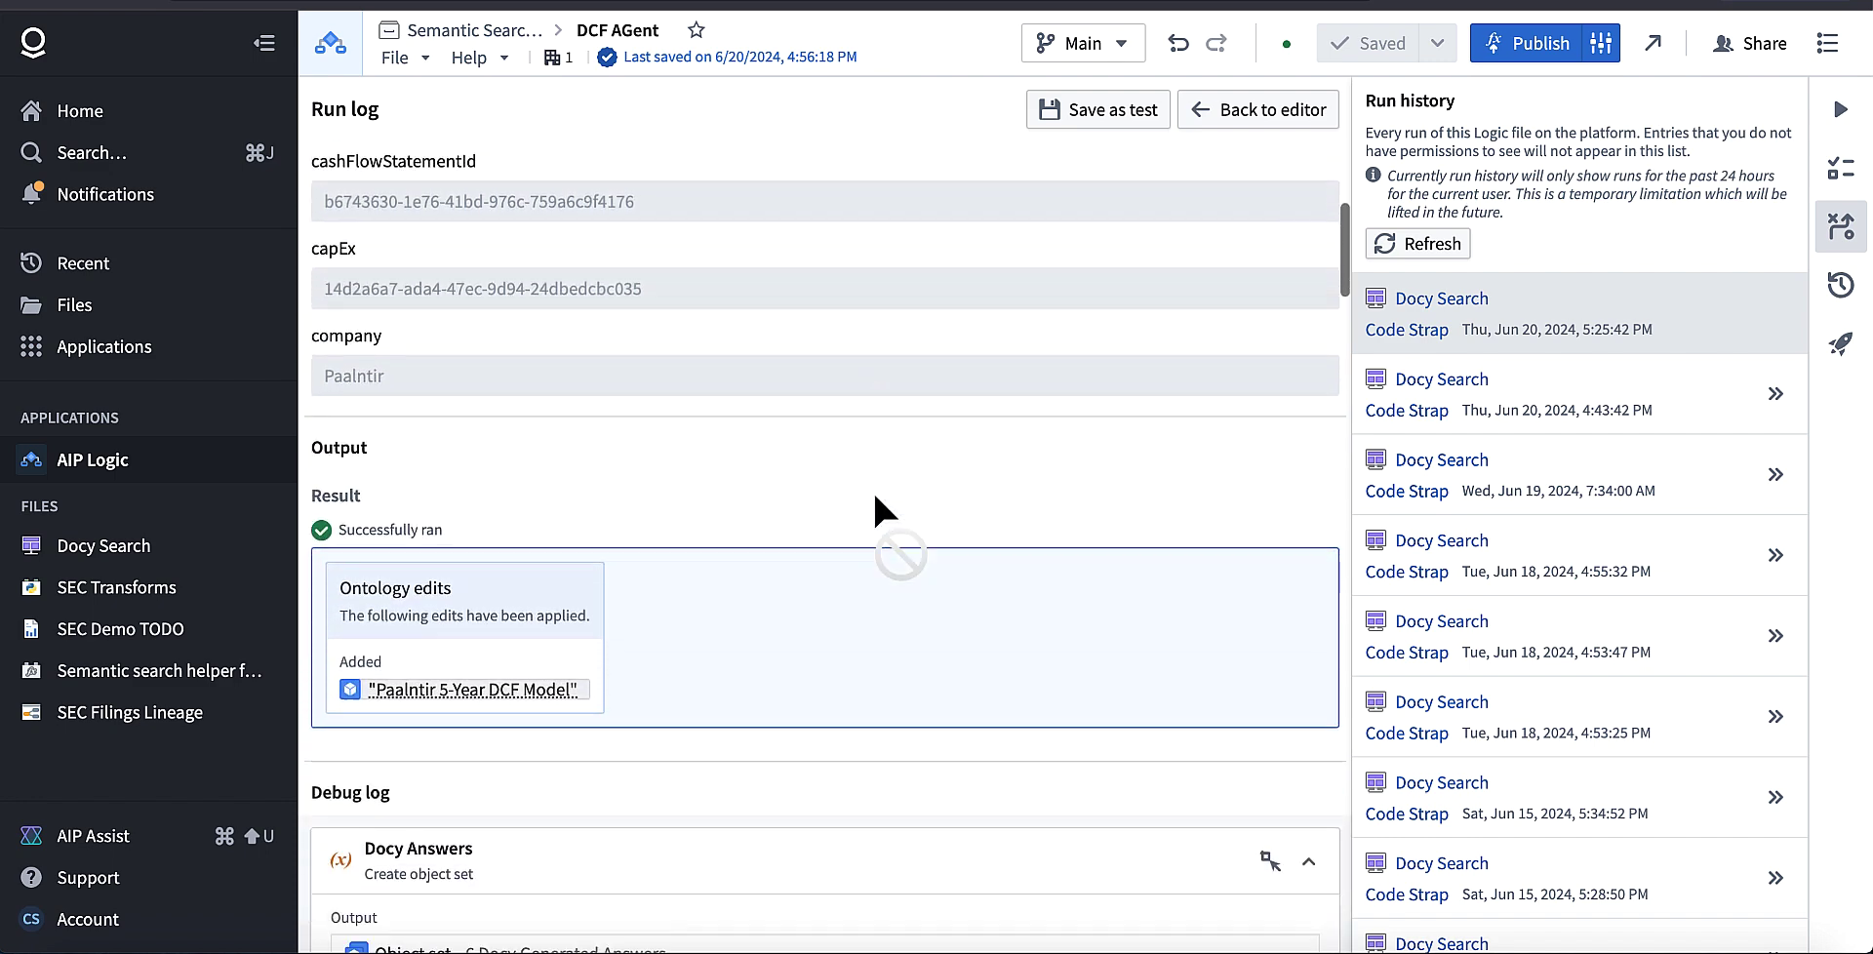
scroll(874, 489, down, 10)
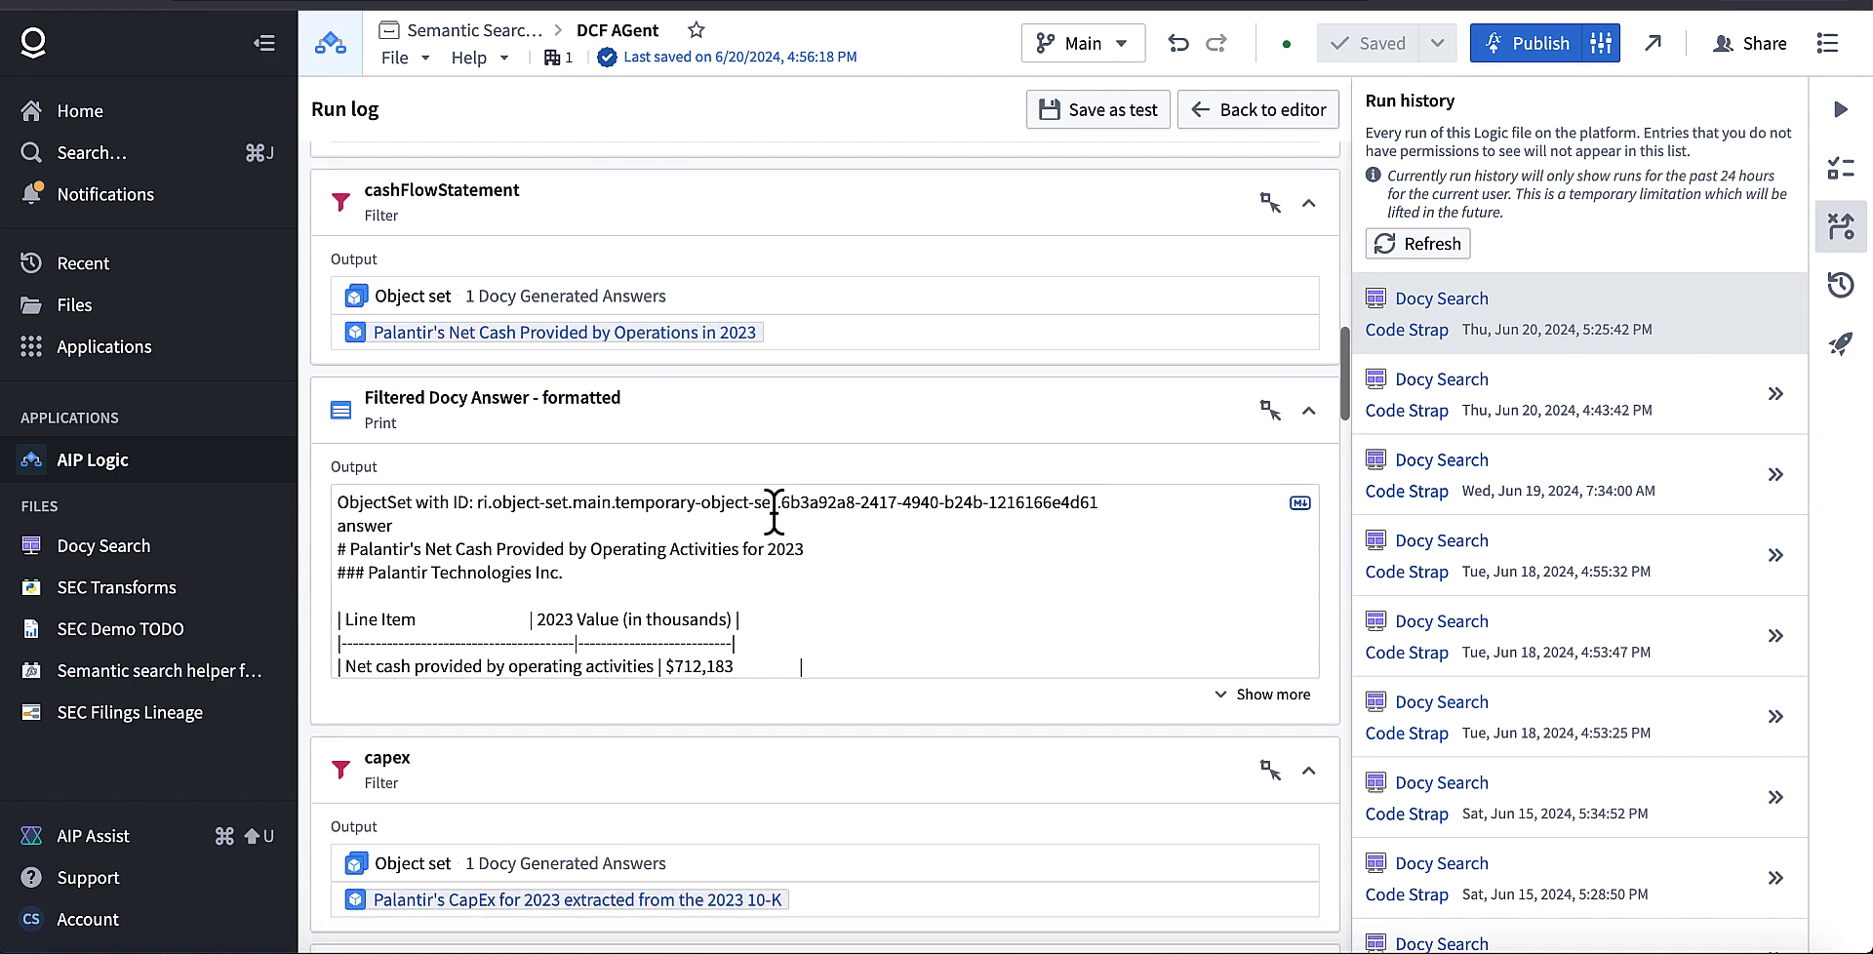
scroll(774, 511, down, 2)
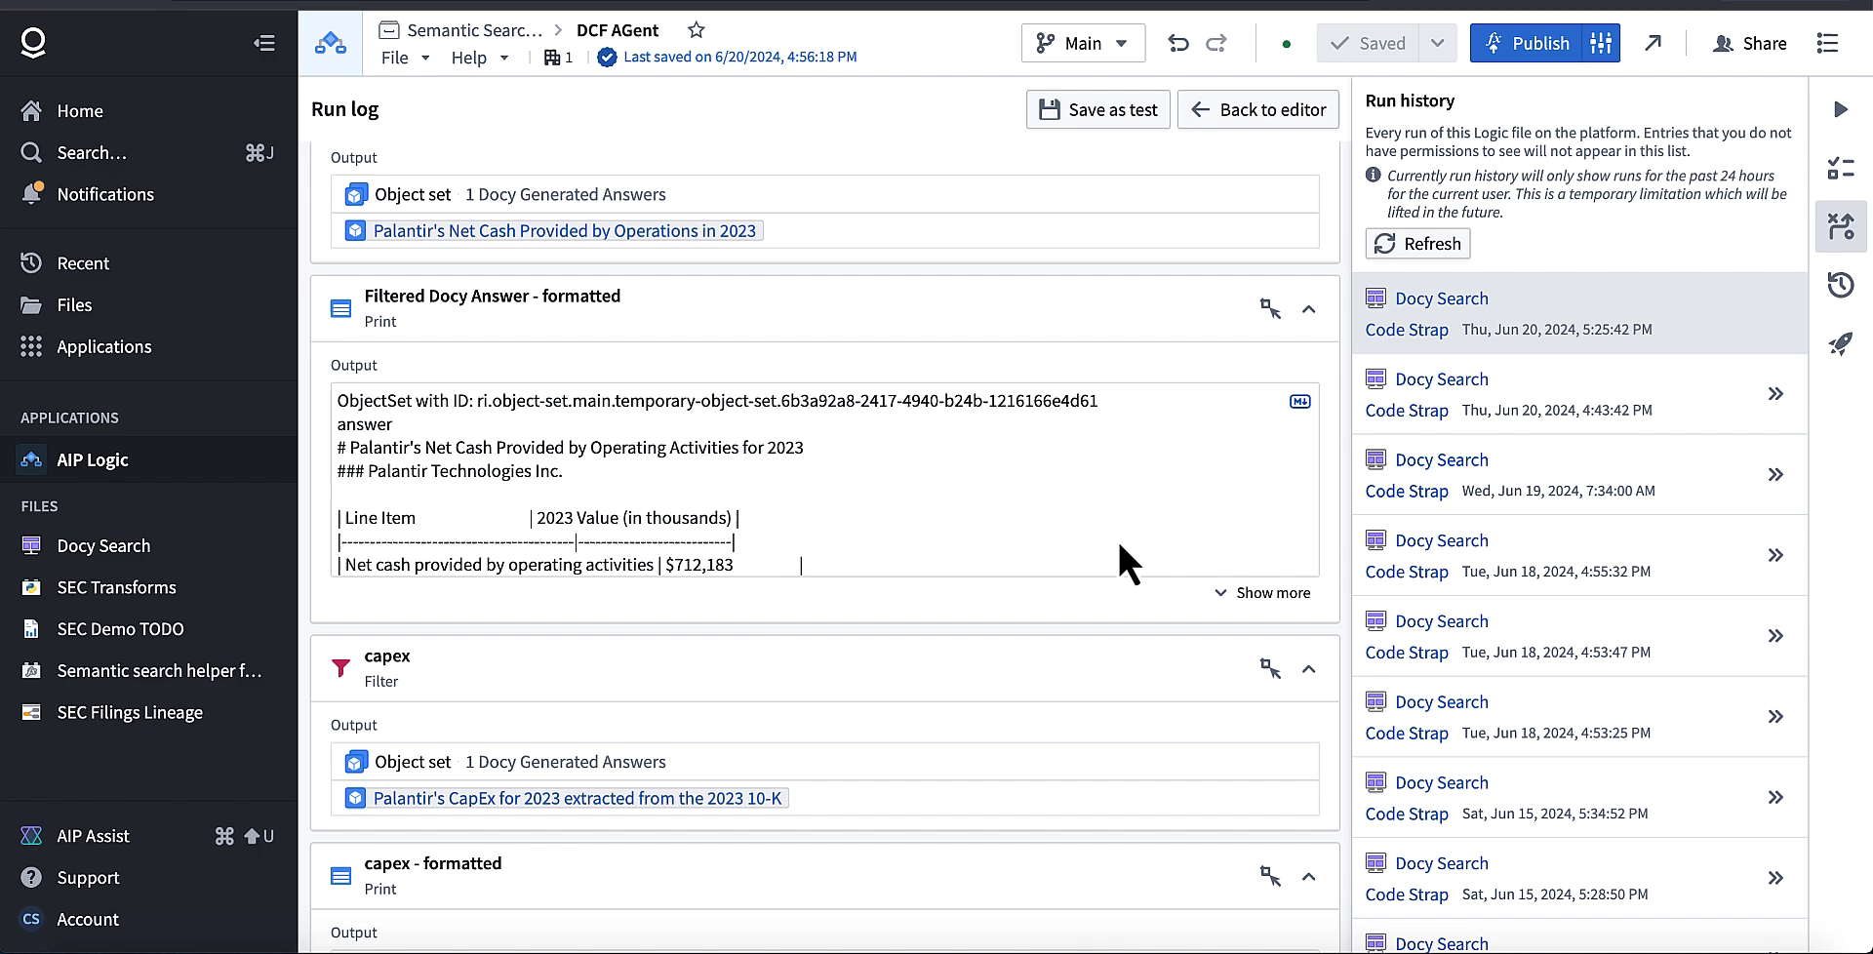
scroll(1121, 539, down, 10)
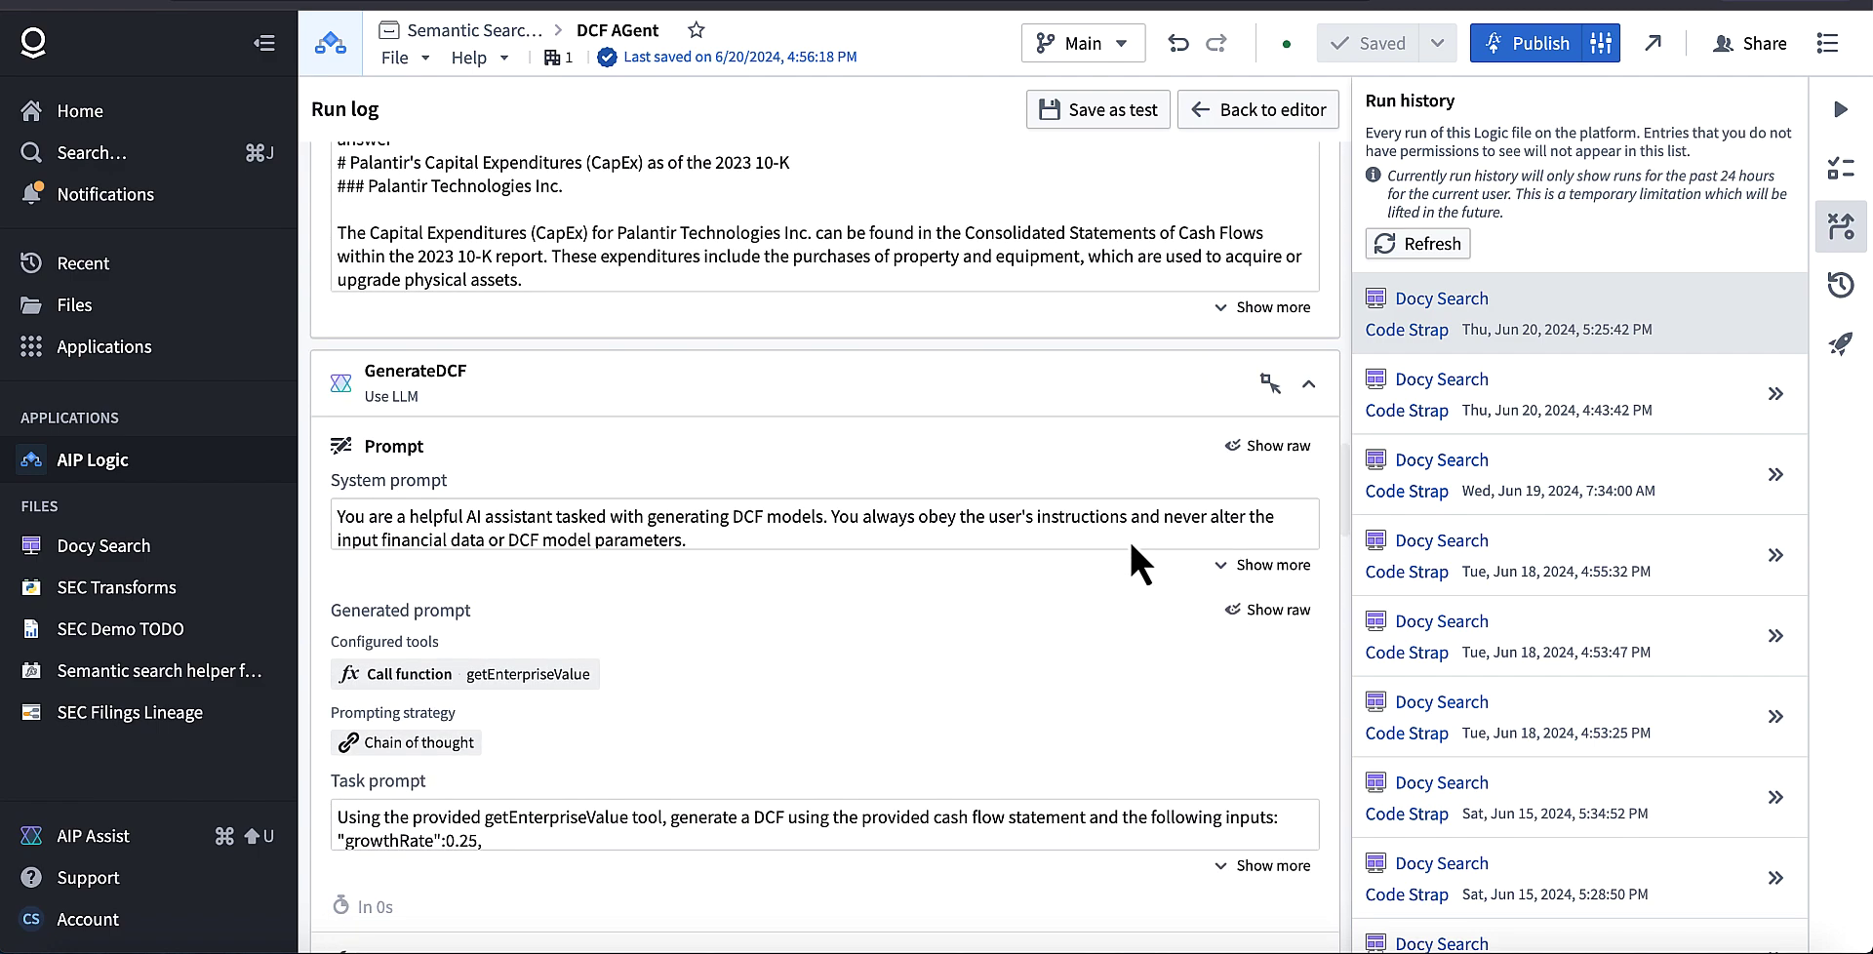
scroll(1128, 538, down, 2)
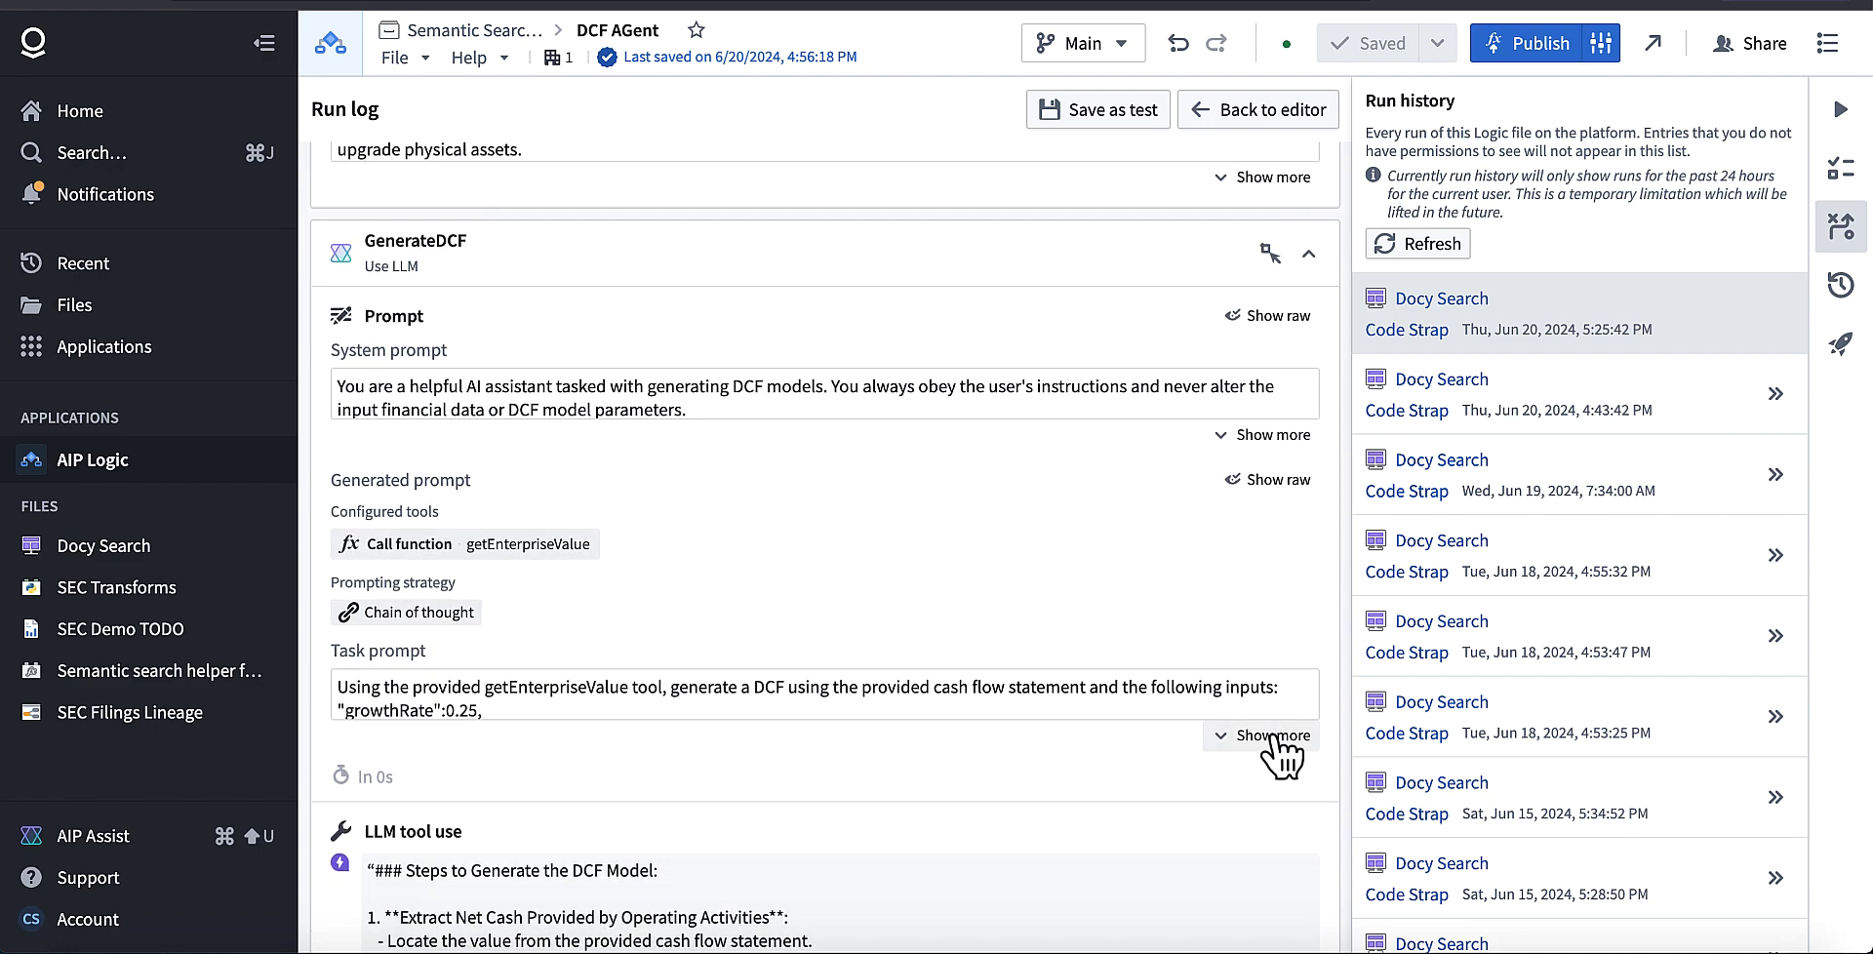
scroll(1096, 570, down, 5)
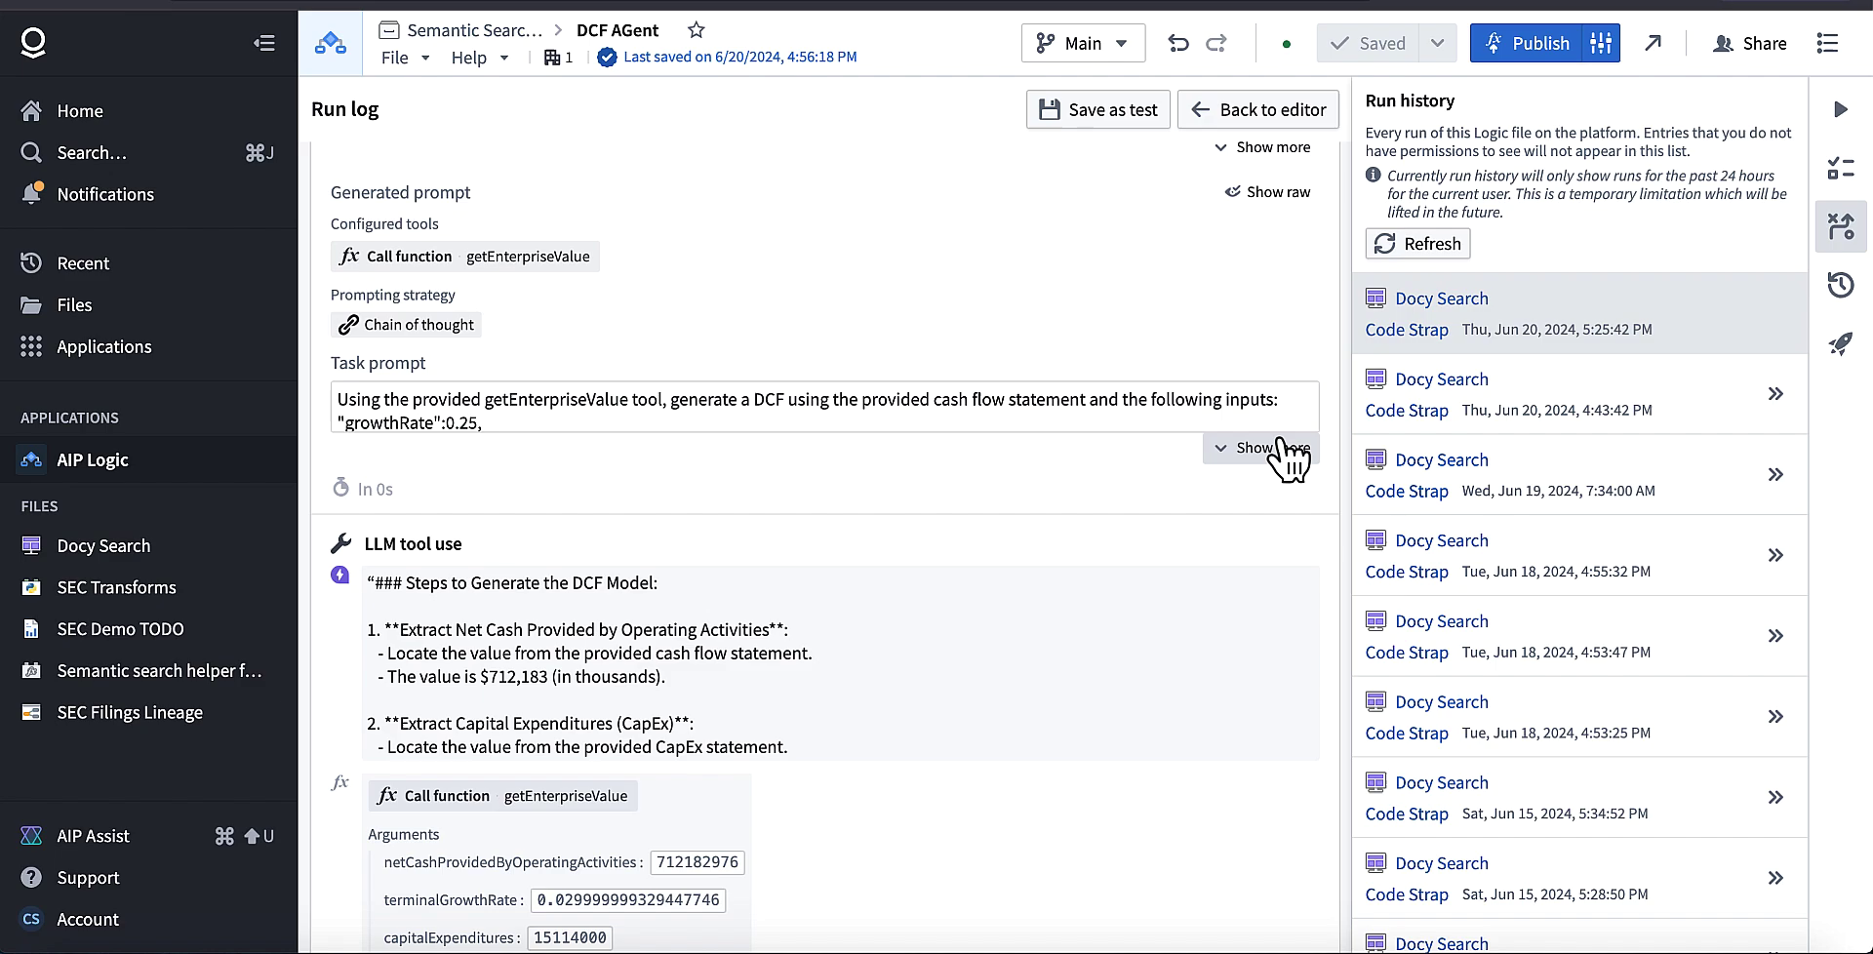
Step: Expand the full task prompt and scroll on to the CreateDCF arguments naming 'Paalntir 5-Year DCF Model'
click(1268, 447)
scroll(833, 495, down, 10)
scroll(833, 495, down, 15)
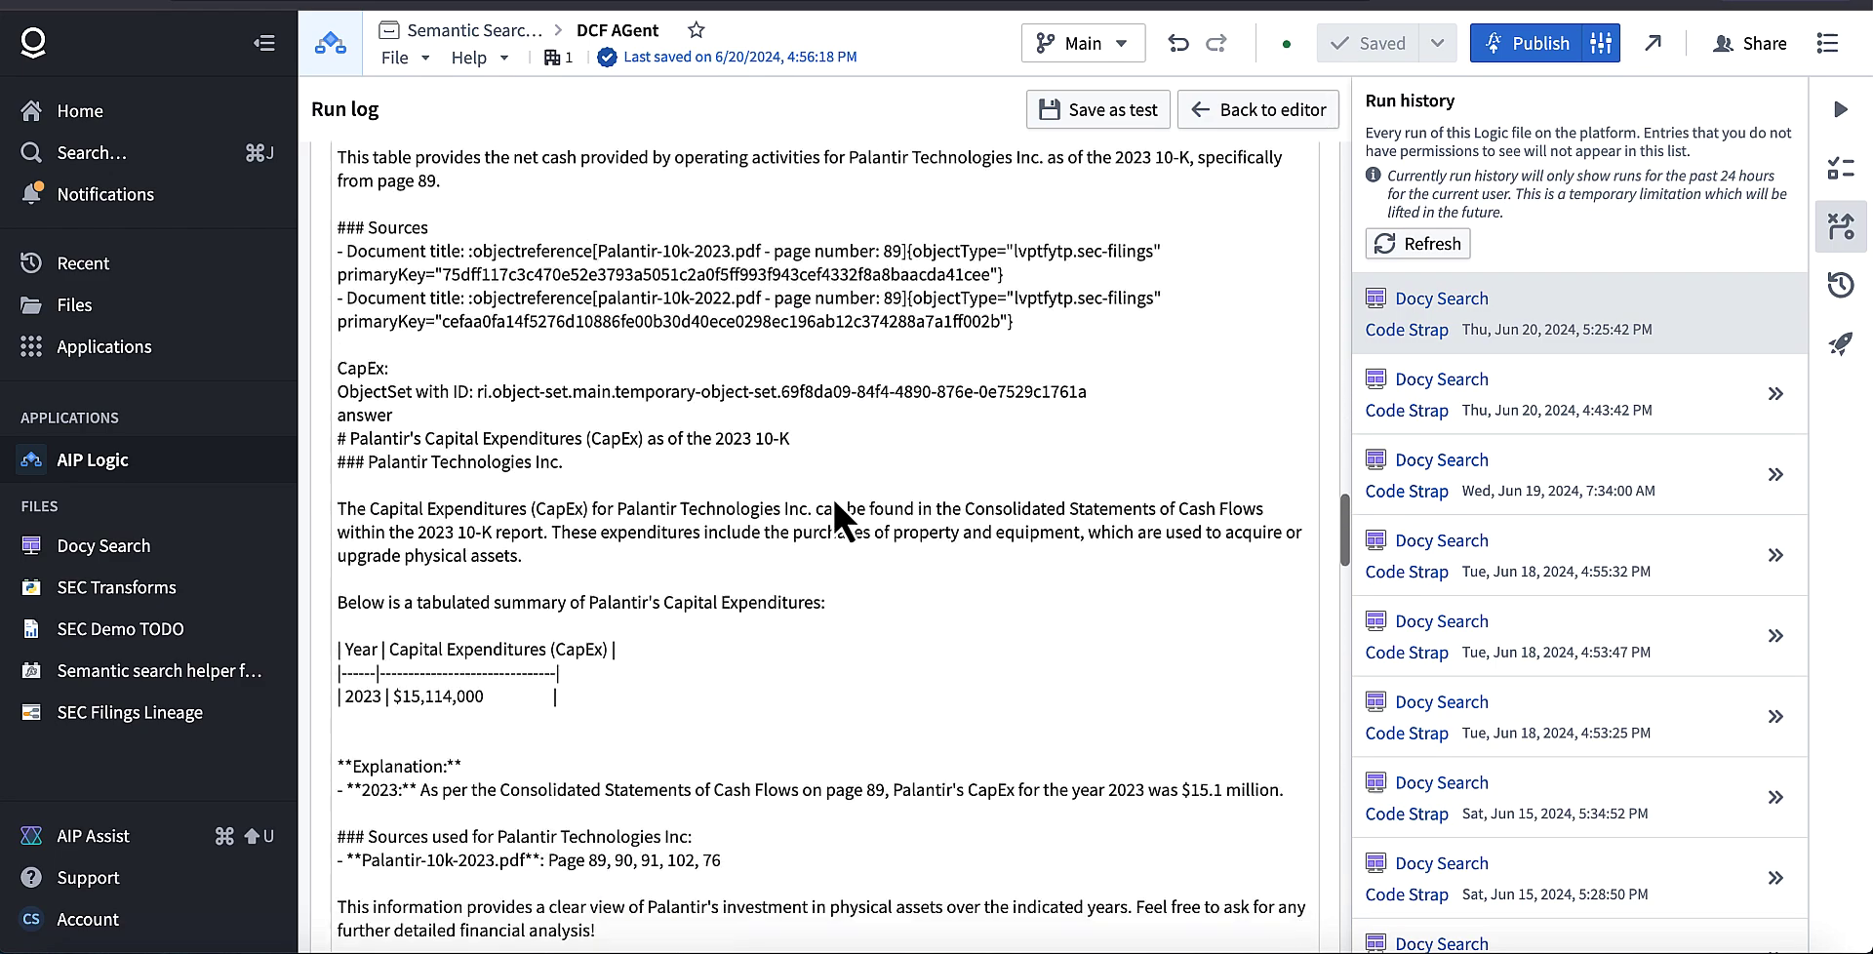
scroll(833, 496, down, 7)
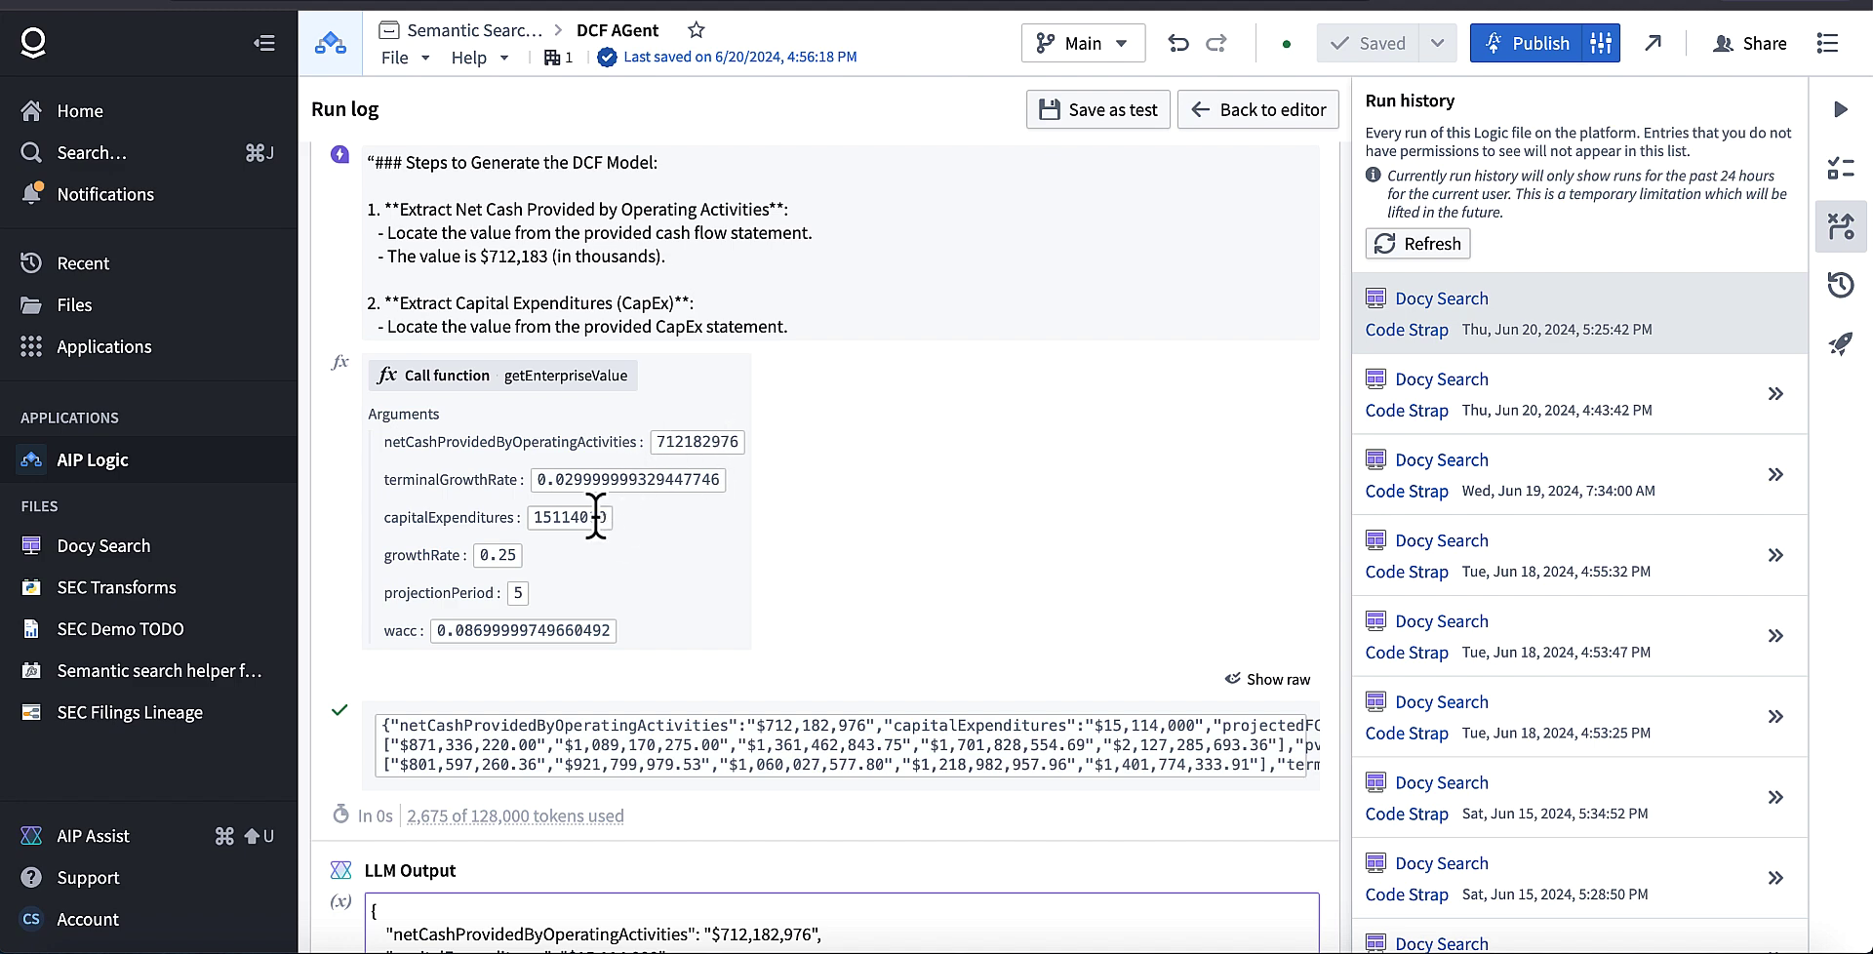
scroll(573, 586, down, 6)
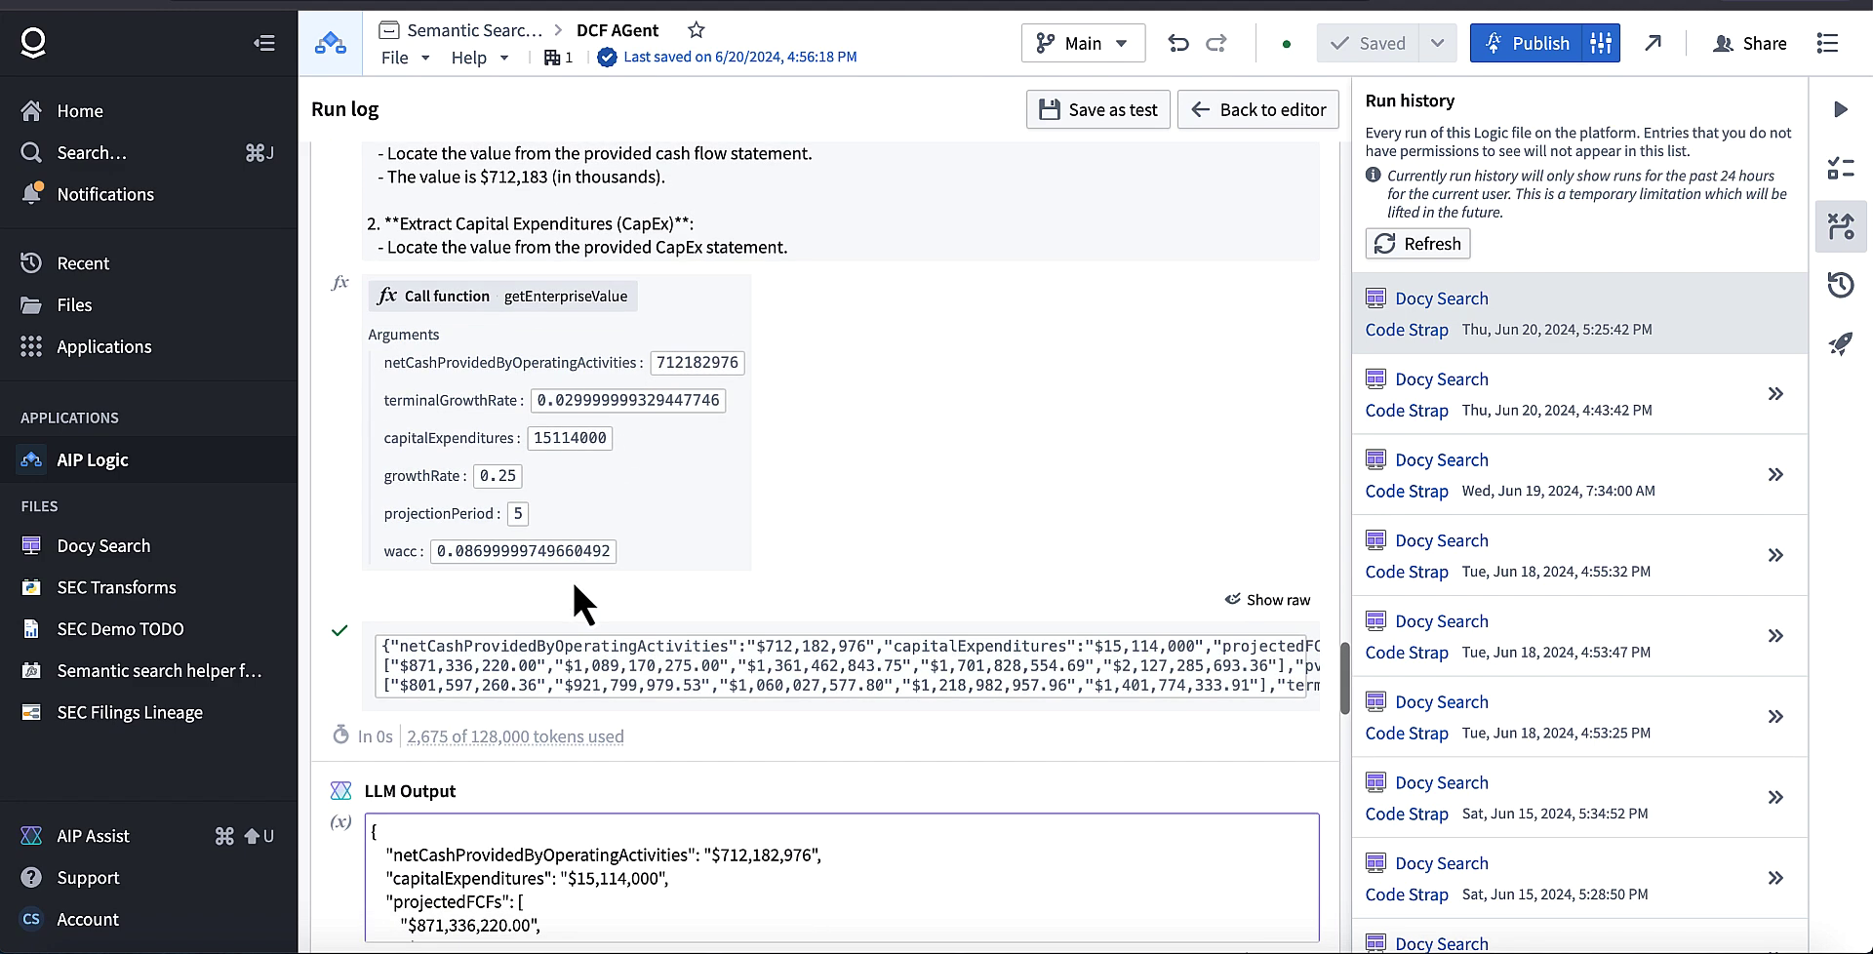
scroll(574, 586, down, 2)
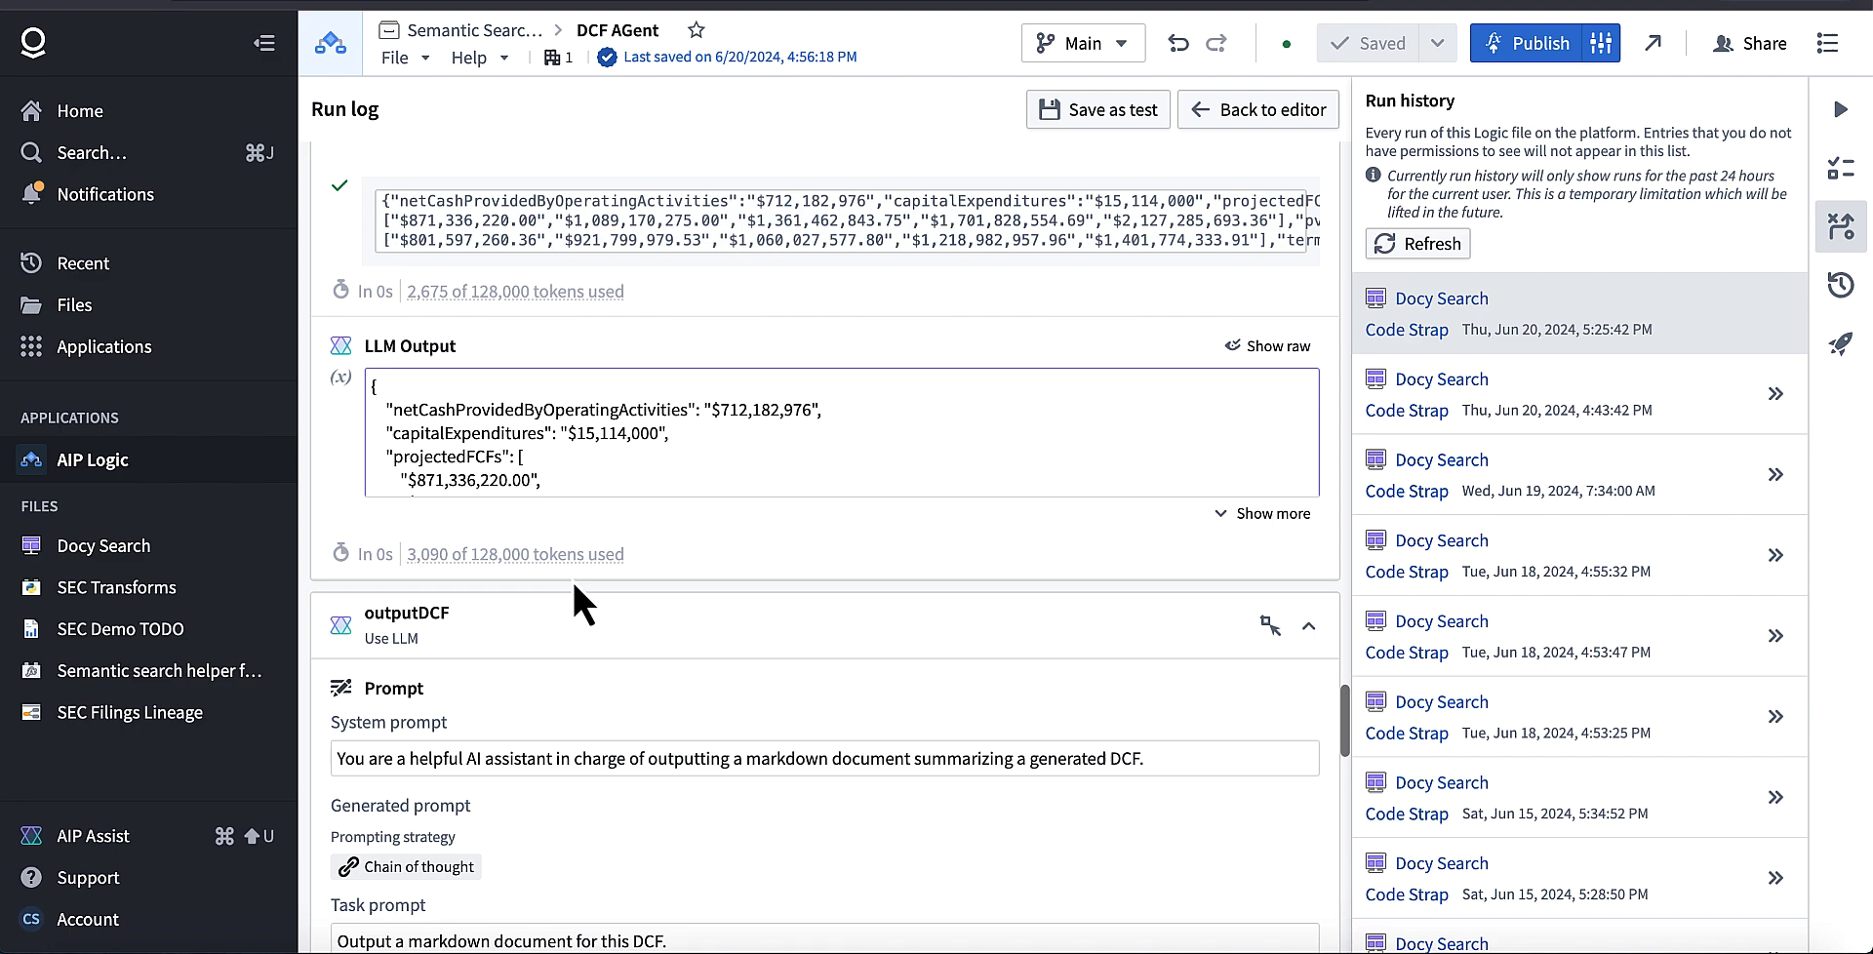
scroll(863, 512, down, 16)
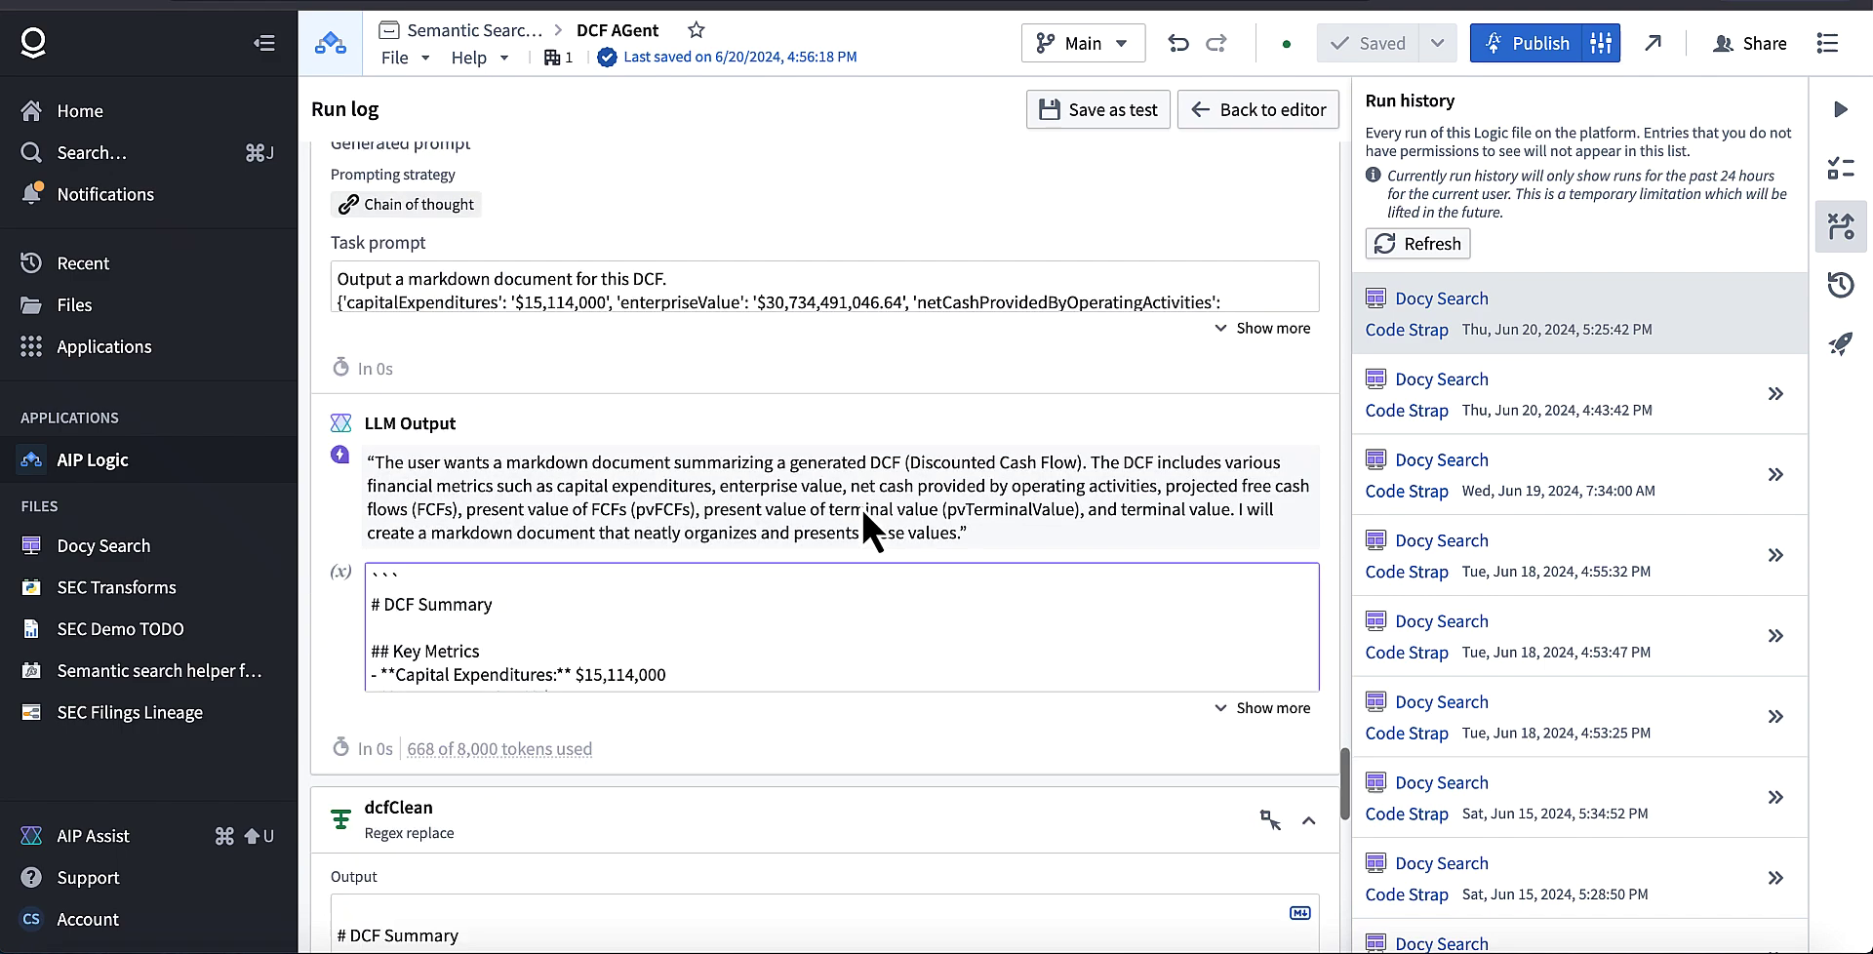
scroll(863, 514, down, 12)
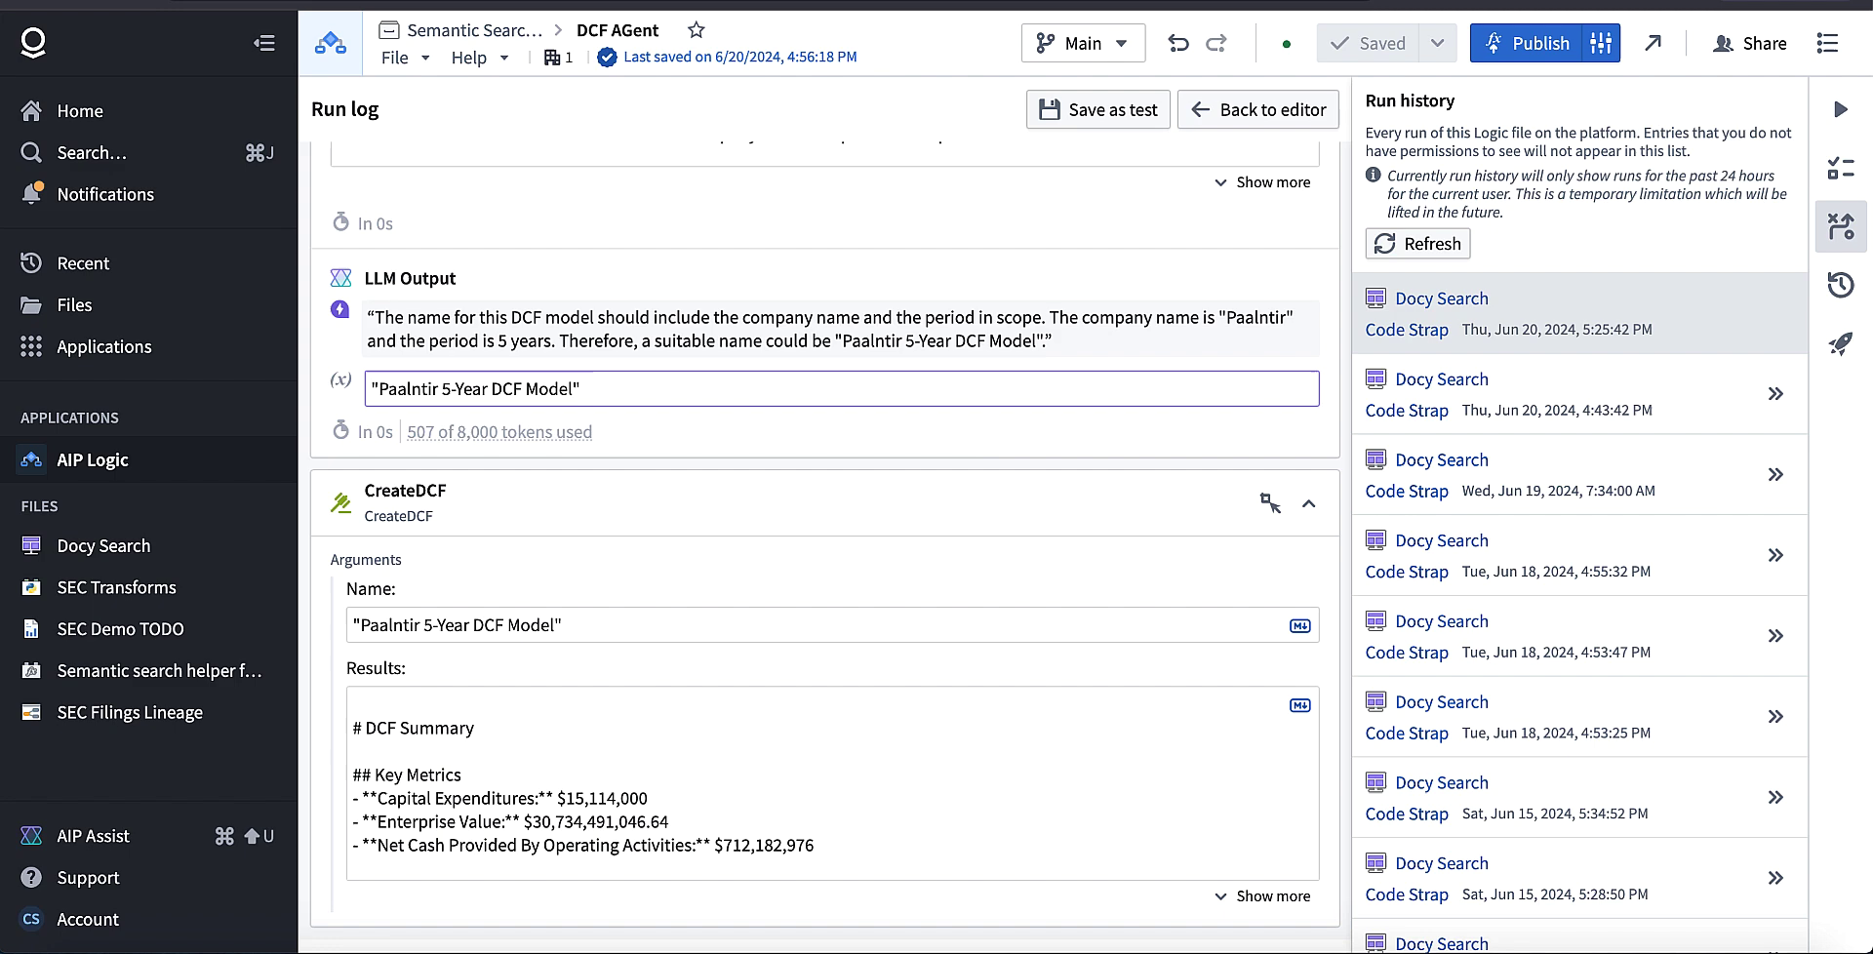
Step: Back in the Dessy list, open the Paalntir 5-Year DCF Model summary and dismiss the Generate DCF form
click(575, 5)
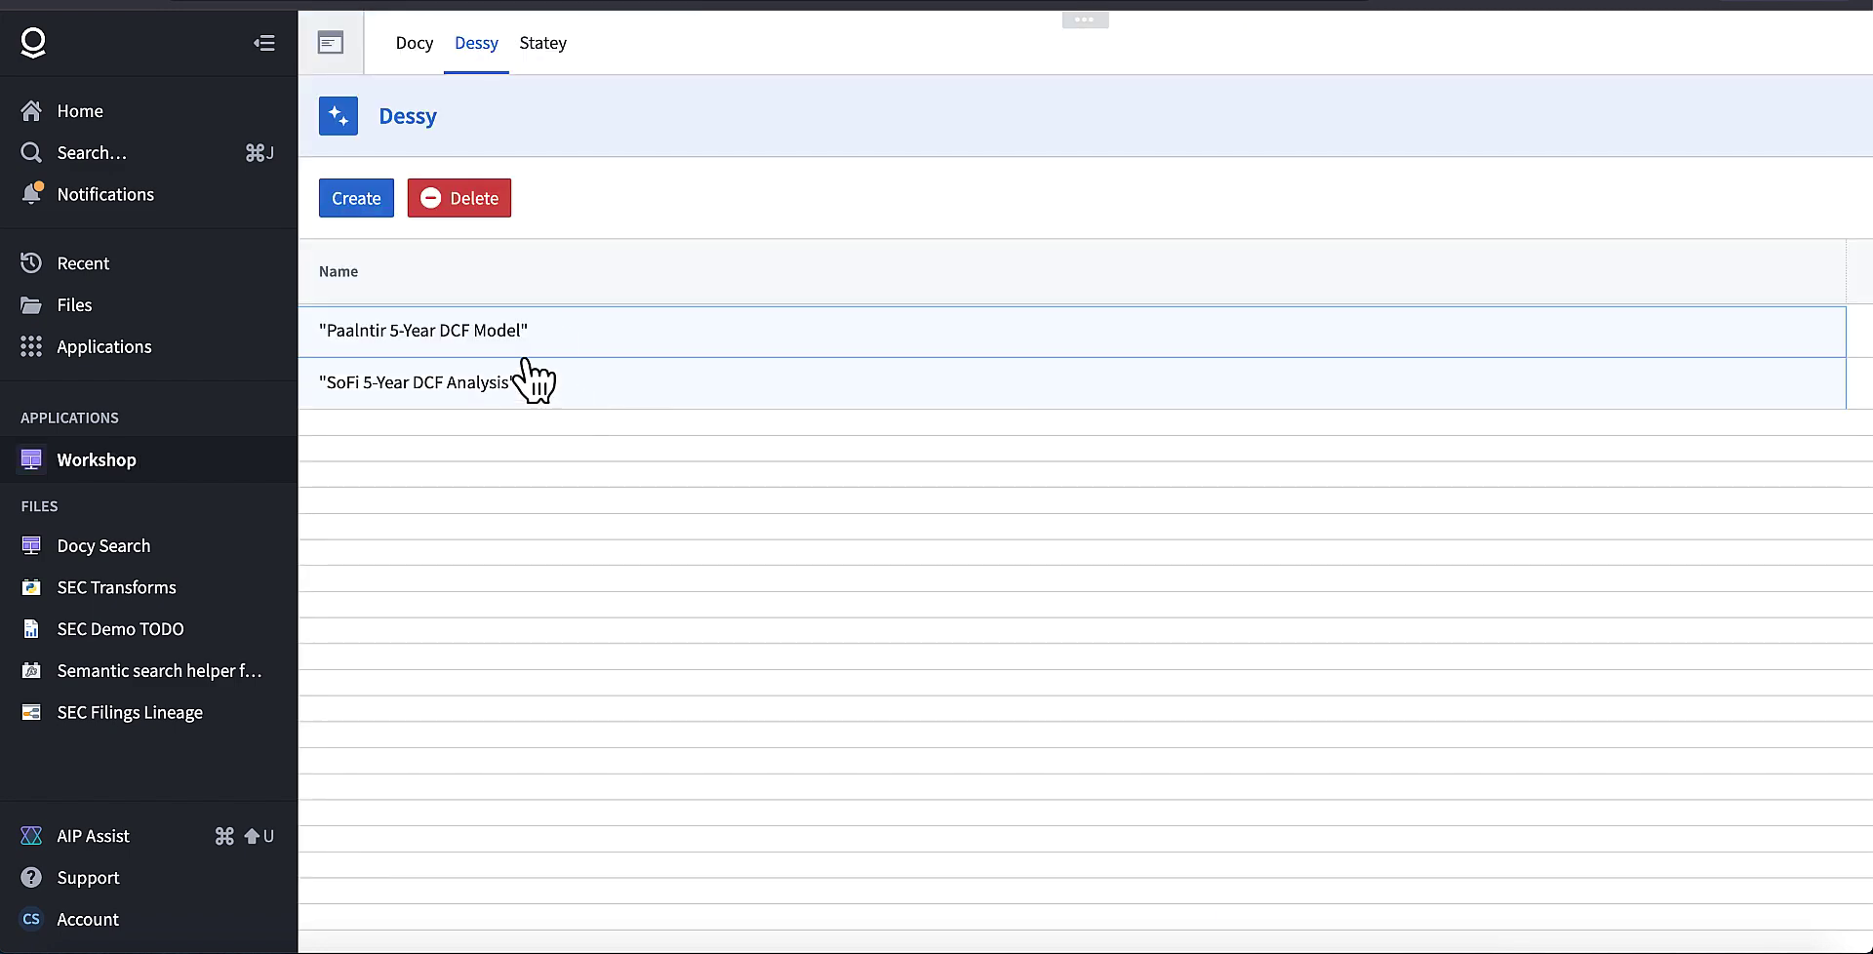
click(472, 343)
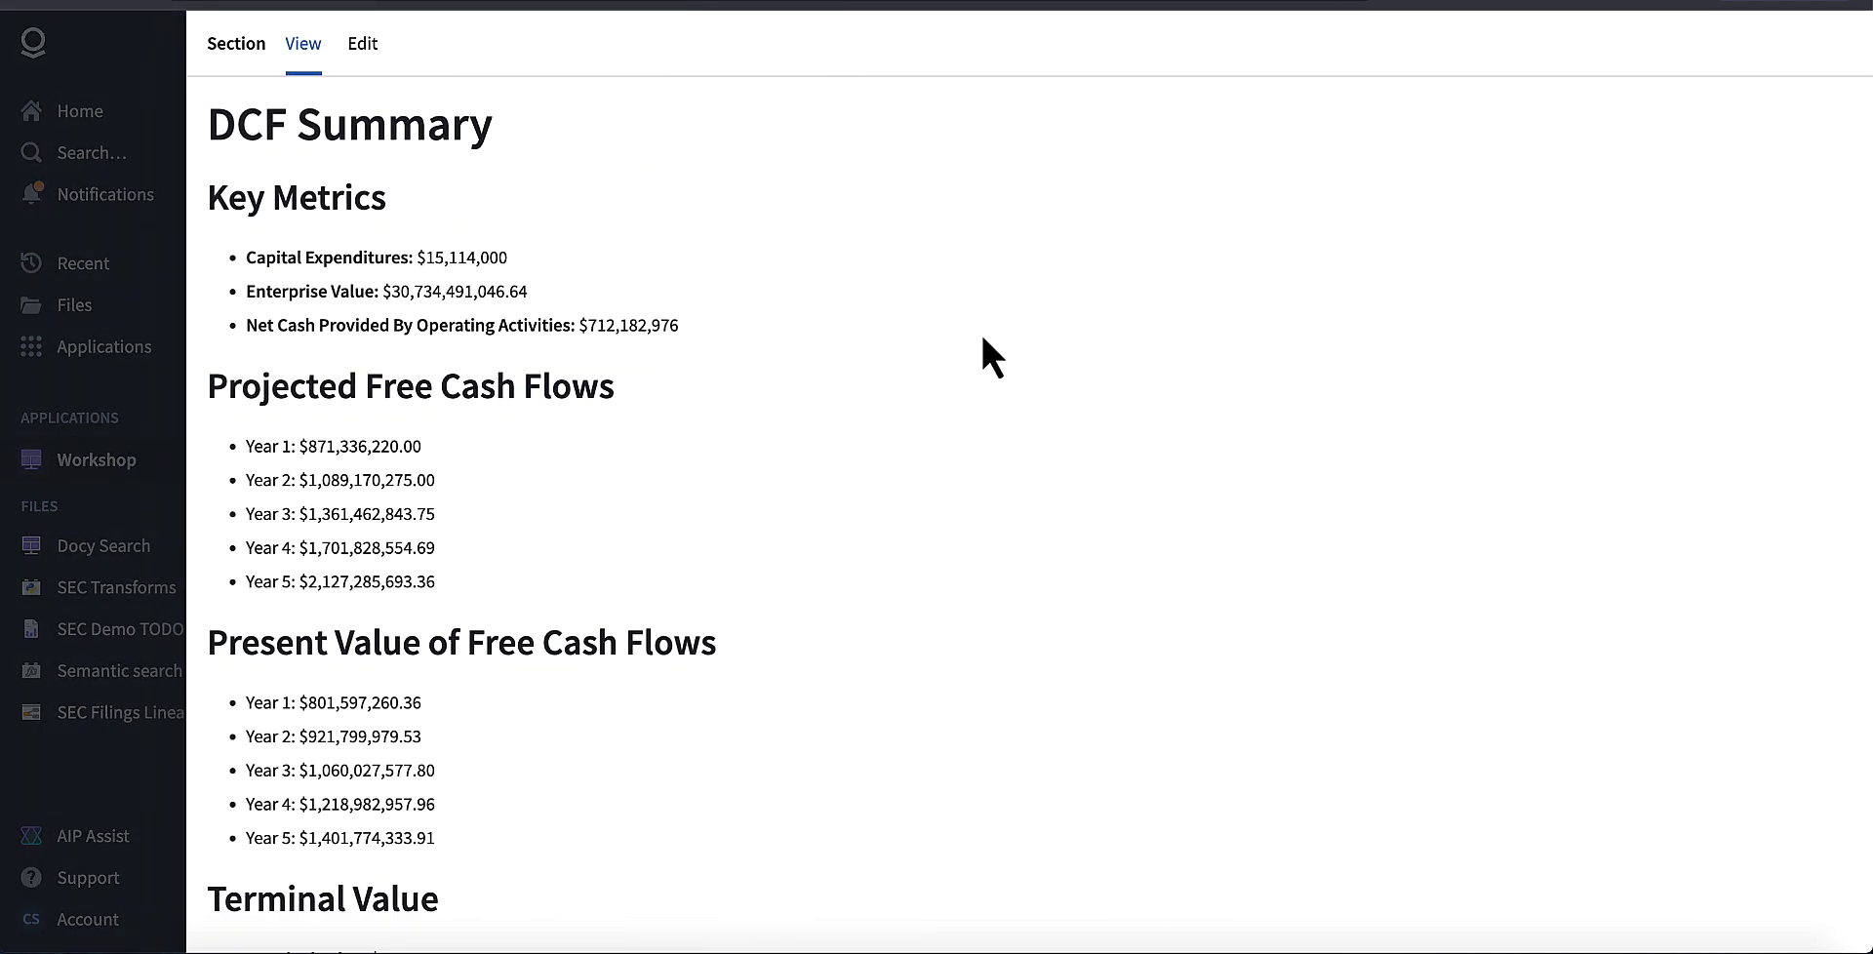
click(364, 46)
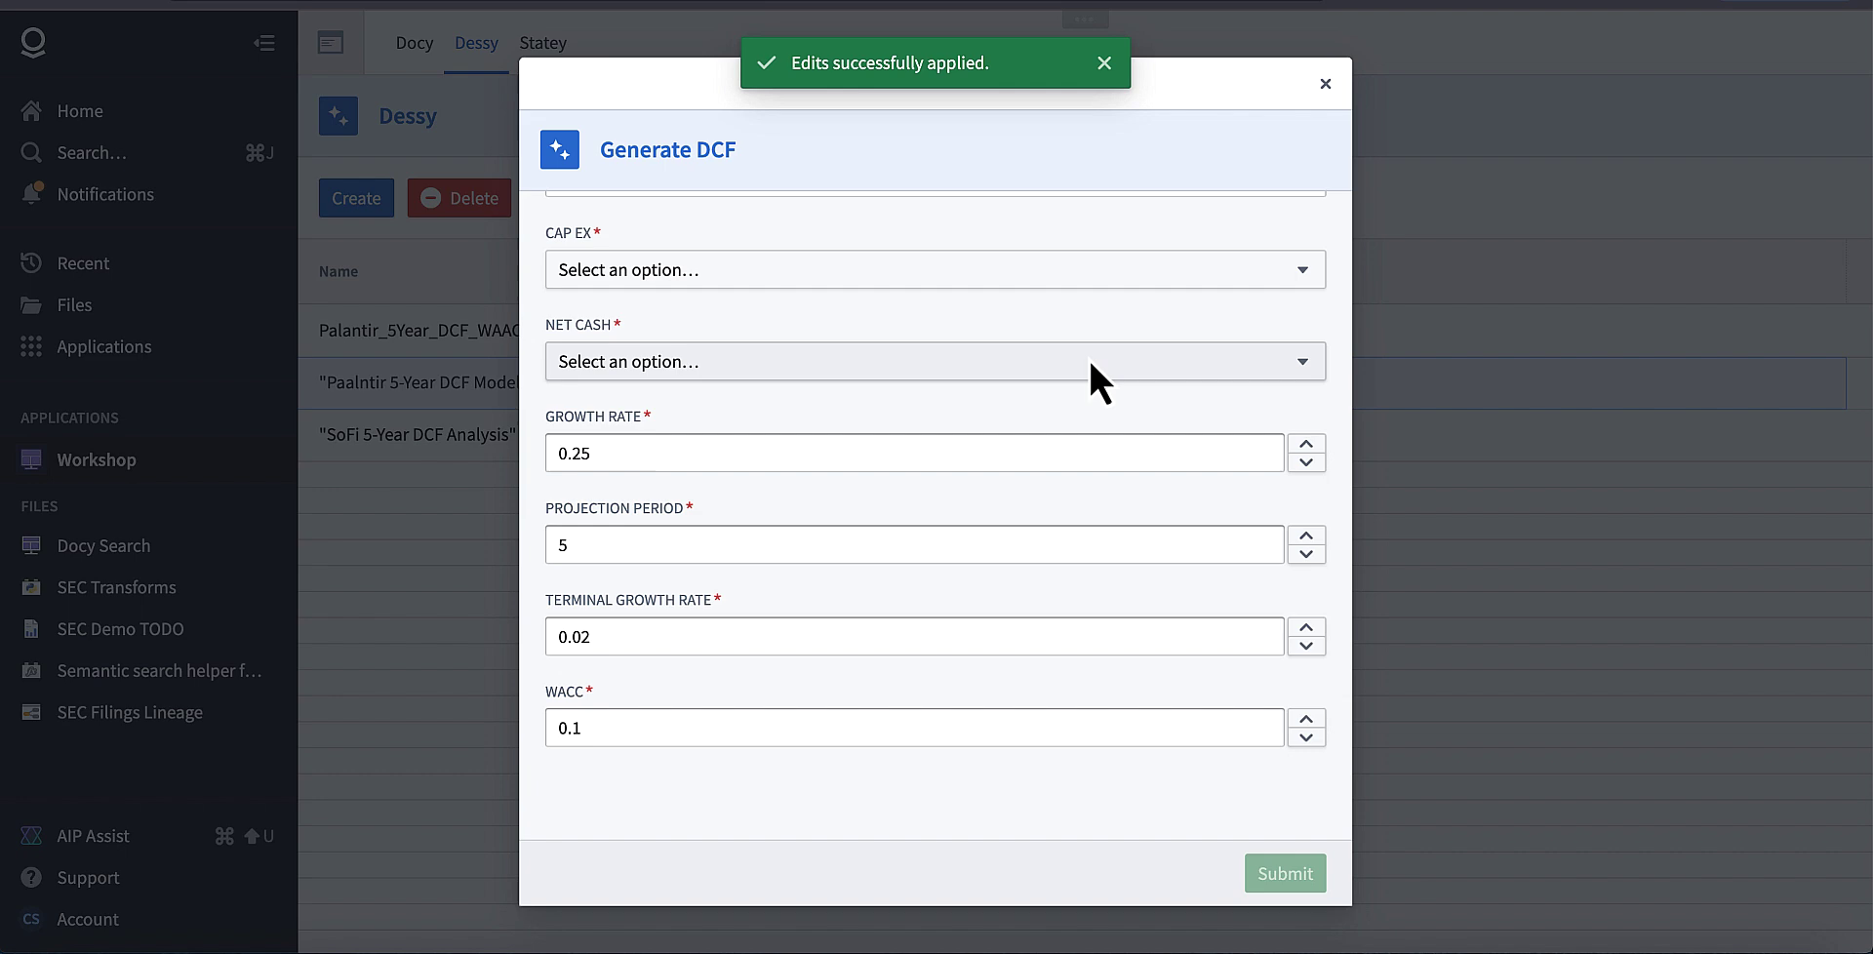
click(1326, 84)
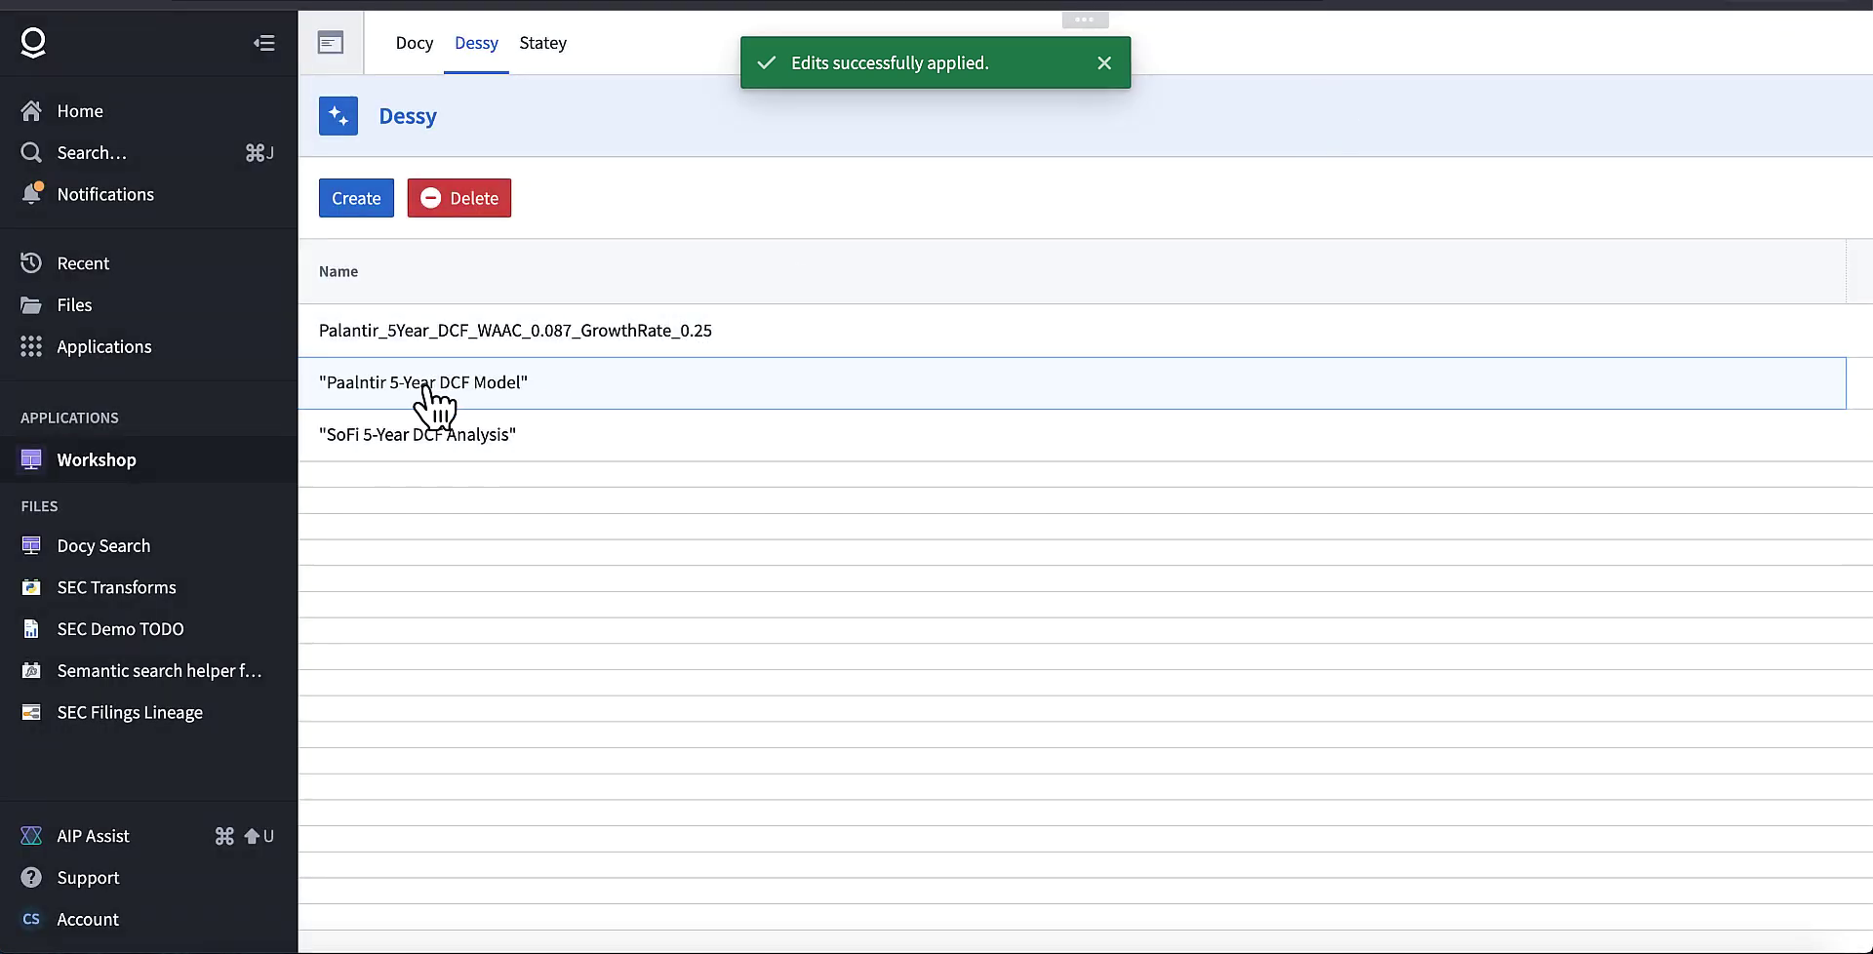
Step: Open the Palantir_5Year_DCF_WAAC_0.087_GrowthRate_0.25 summary and select capex $15,114,000, net cash $712,182,976 and both Terminal Value lines
click(482, 336)
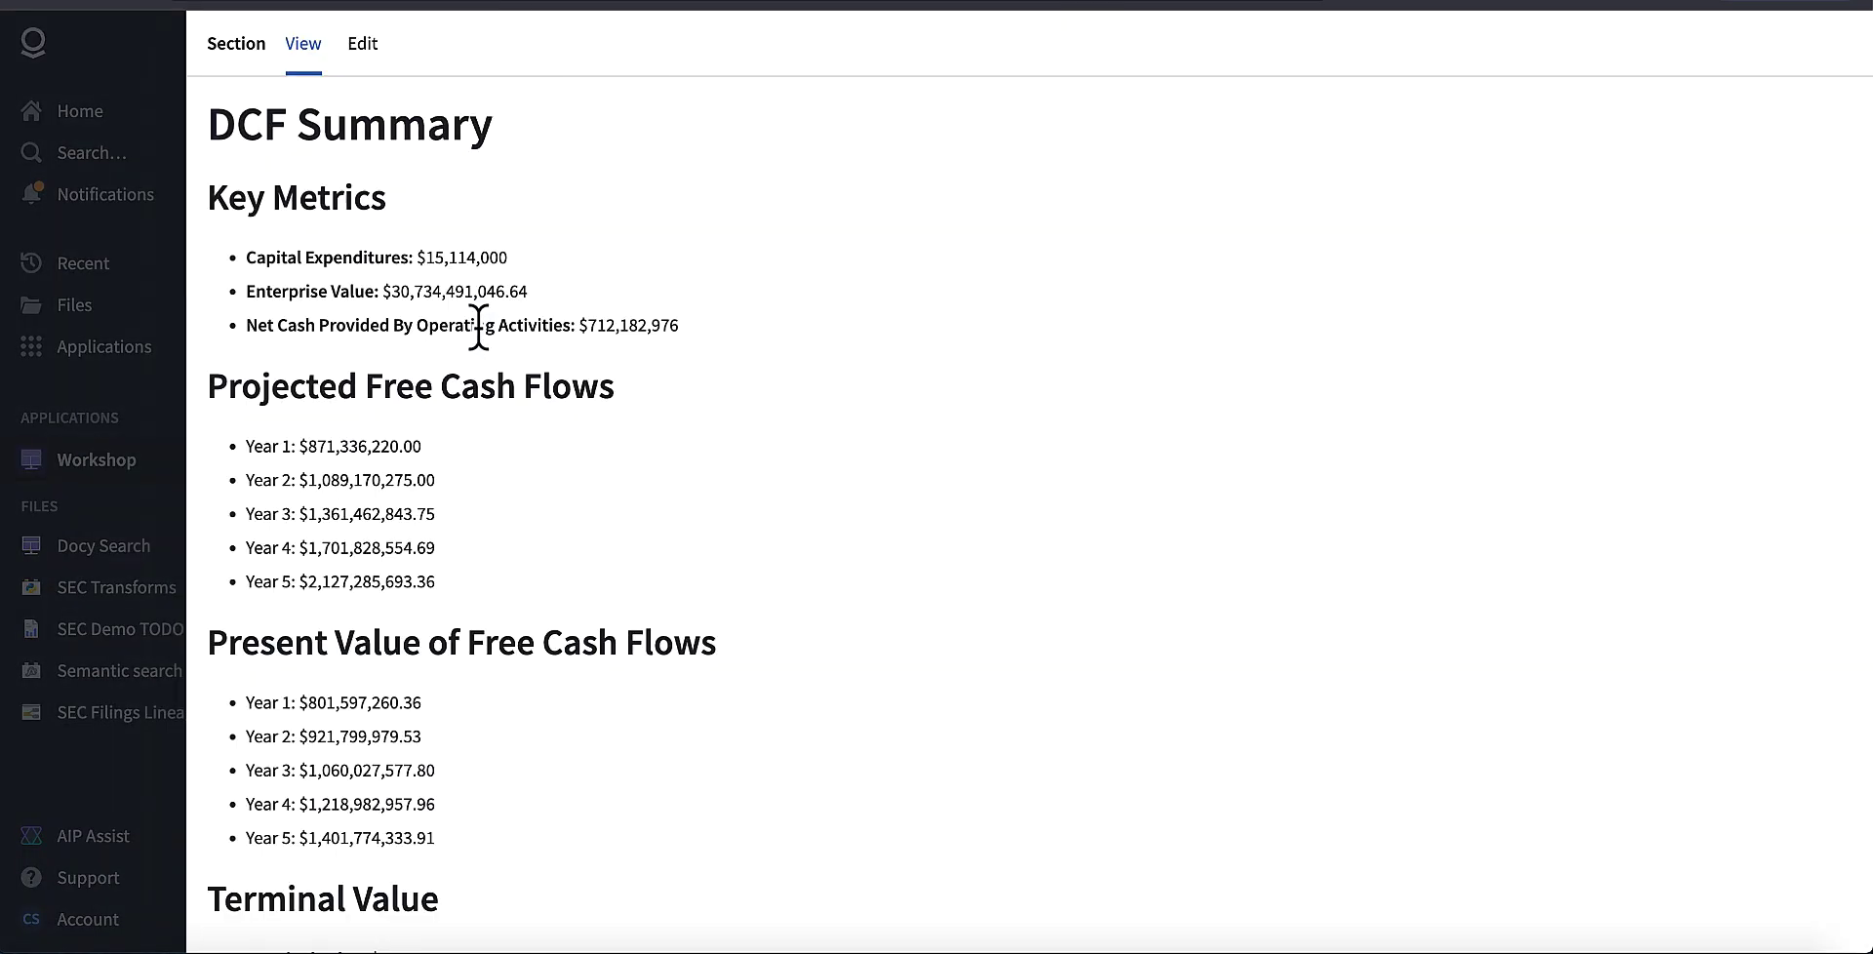
drag(515, 257, 417, 255)
drag(683, 324, 578, 323)
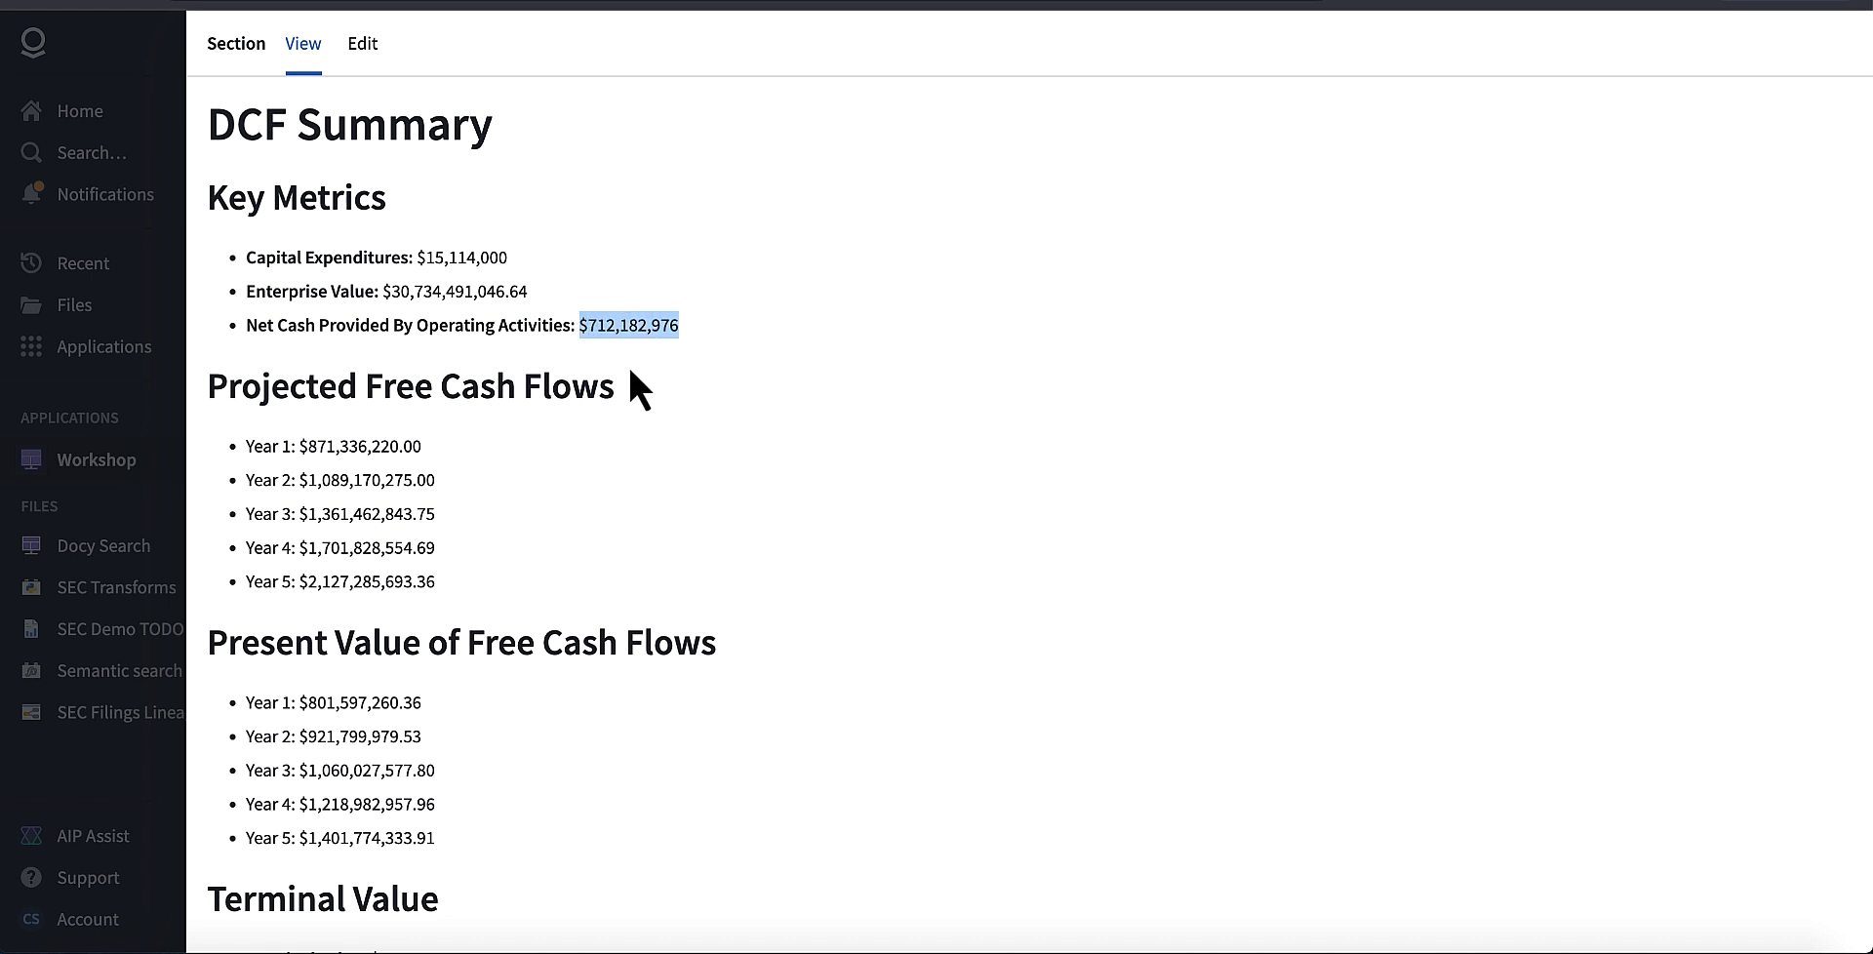
click(507, 266)
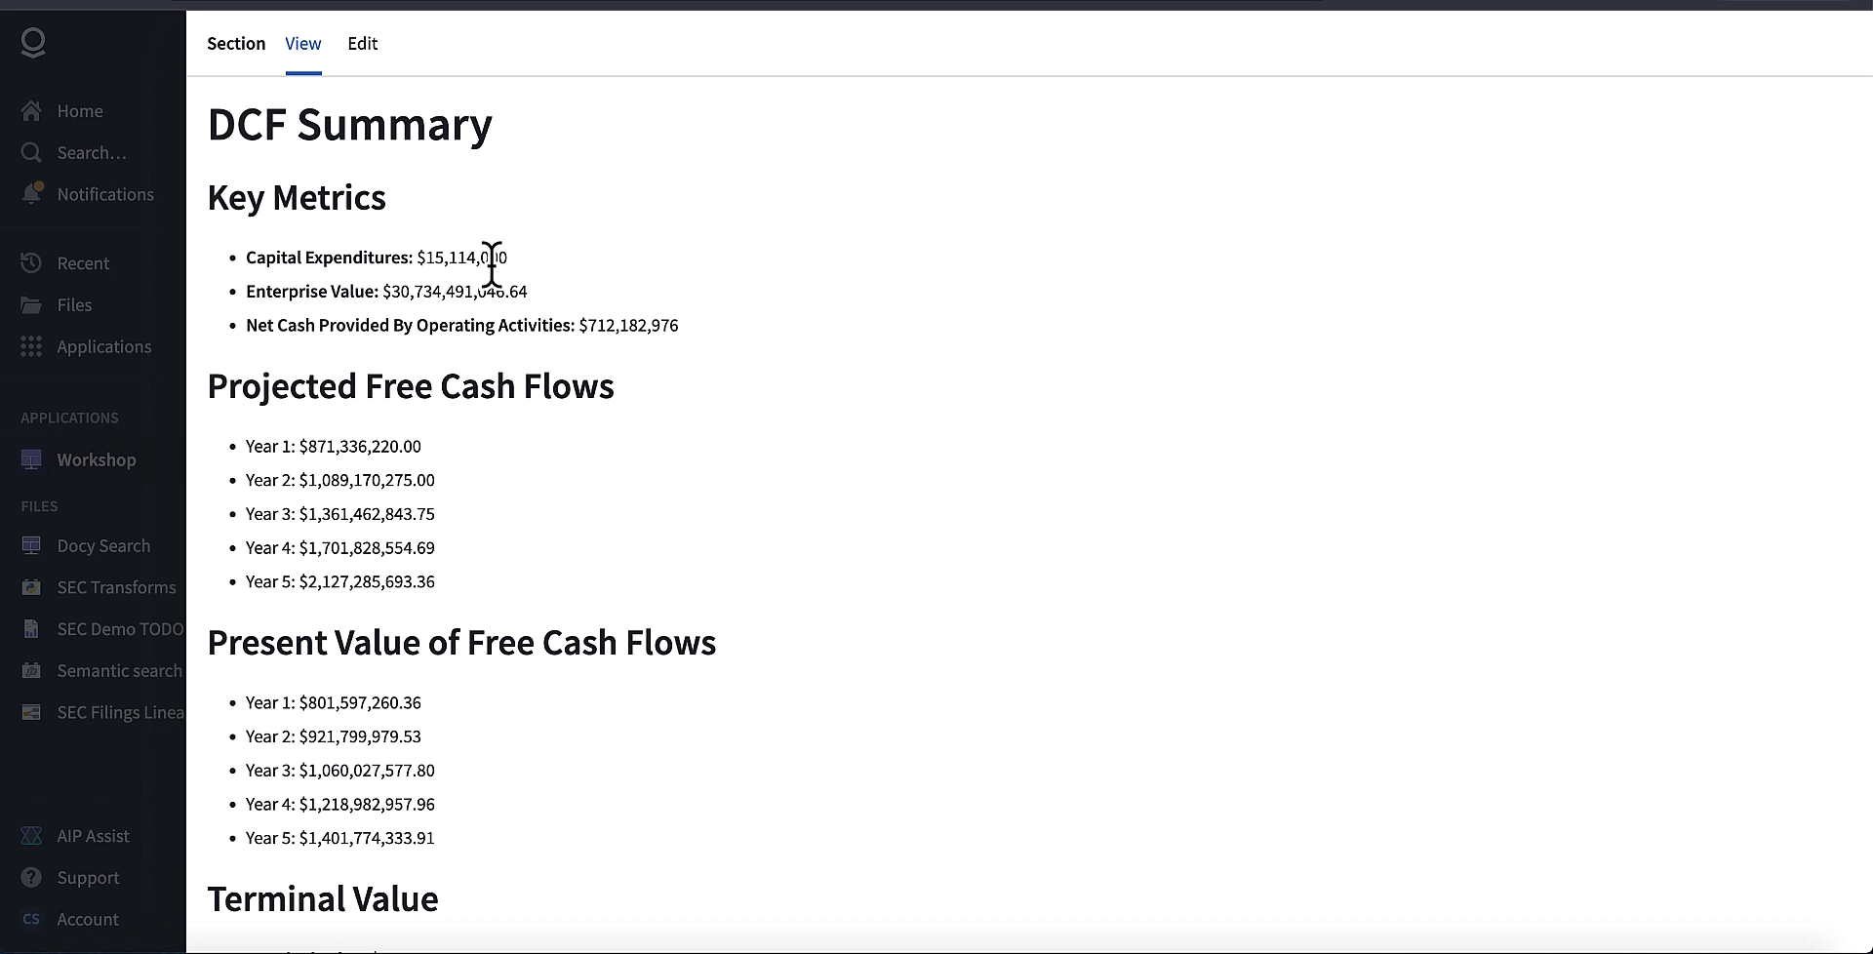
scroll(513, 351, down, 3)
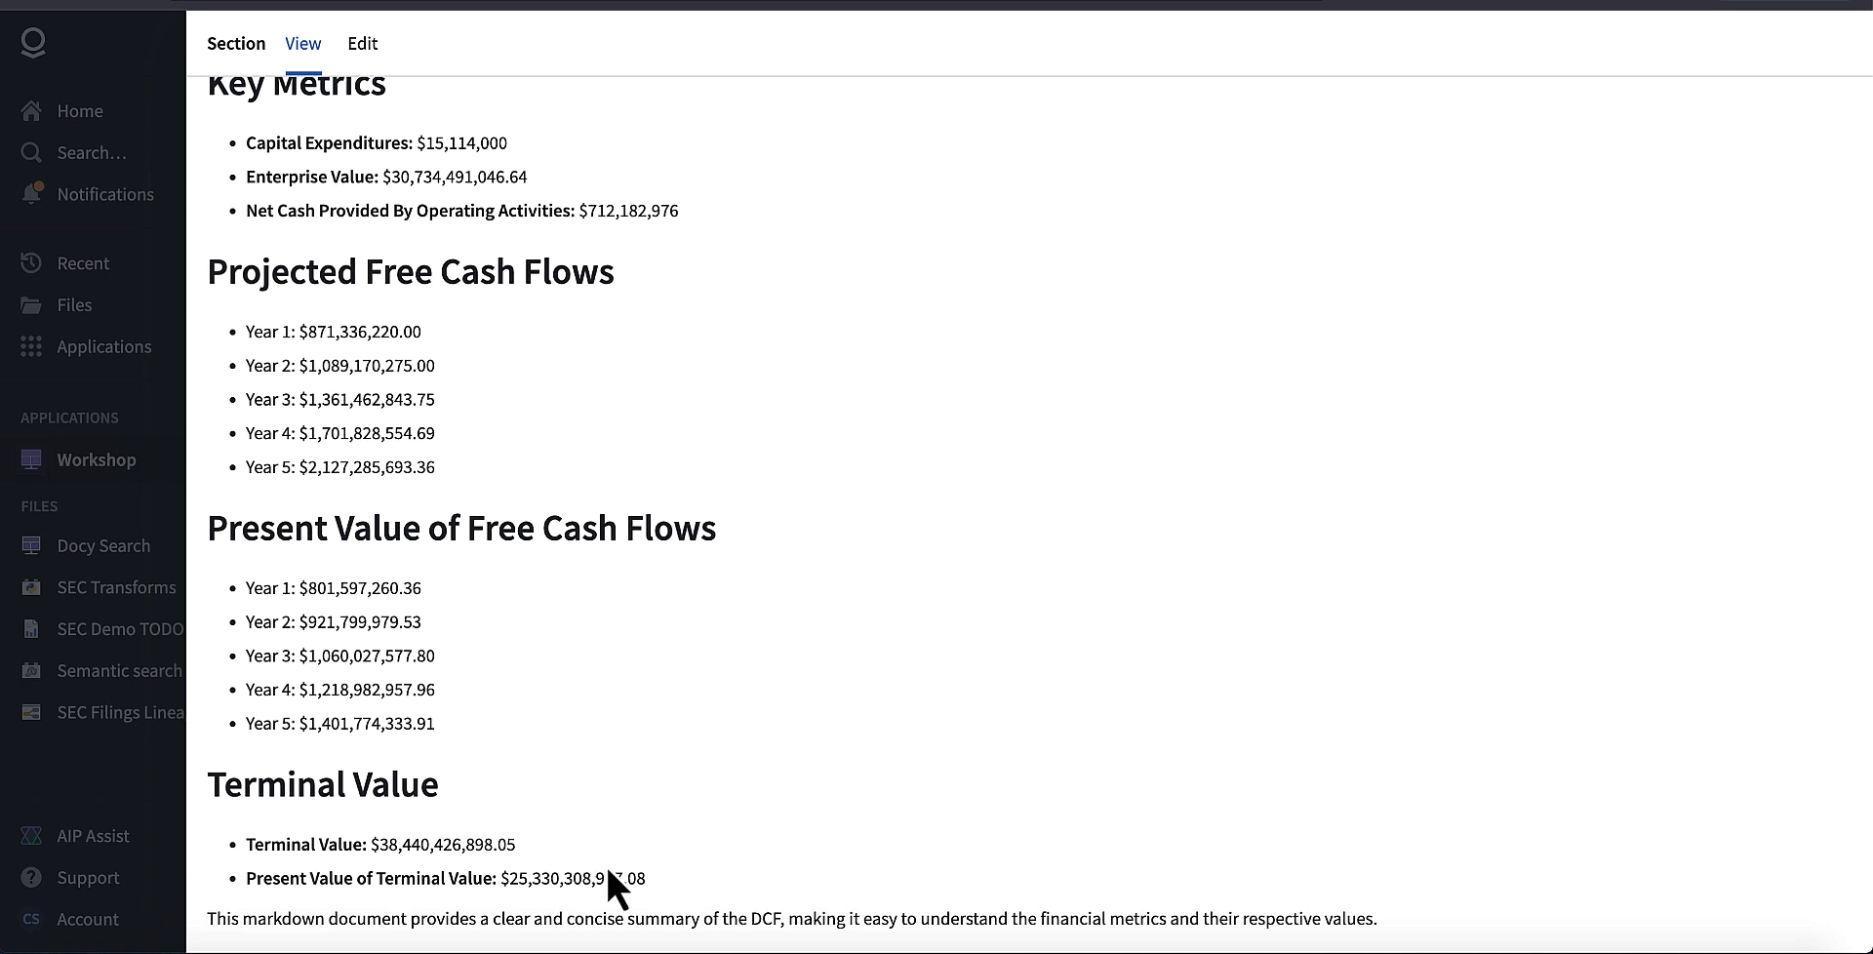
drag(652, 878, 238, 848)
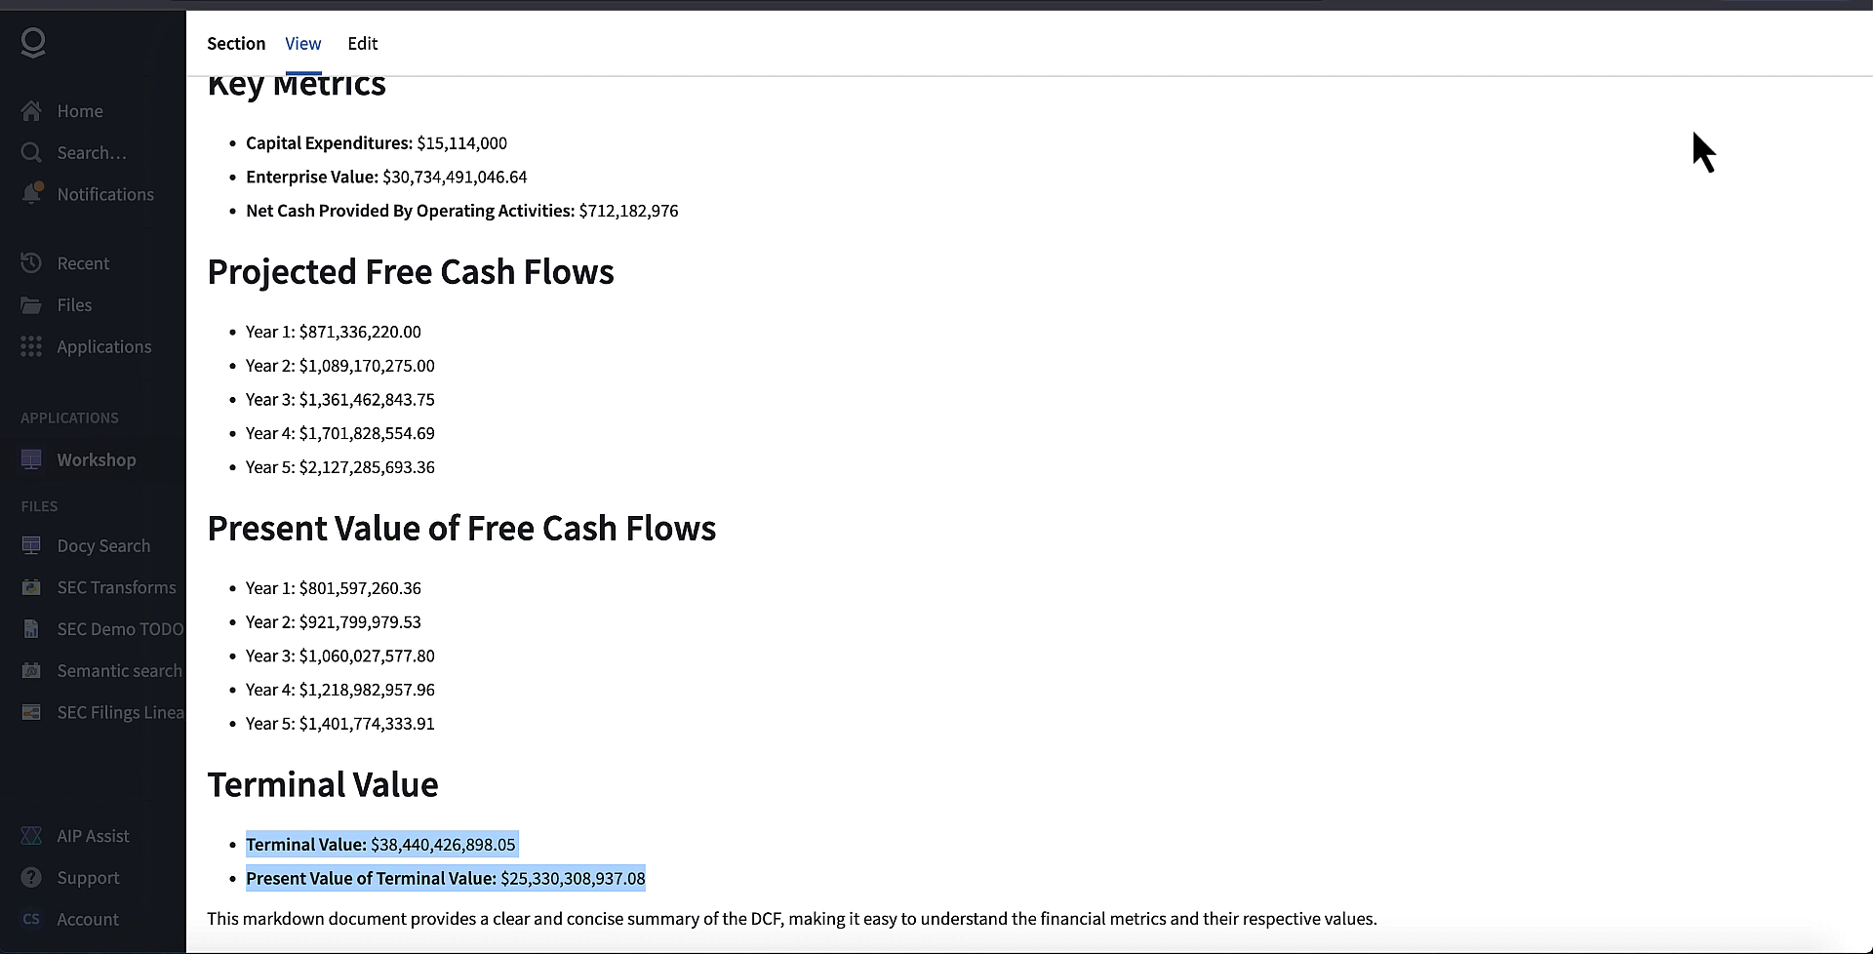
Step: Paste the new summary's Terminal Value lines into the TextEdit notes below the Net Cash line
click(175, 208)
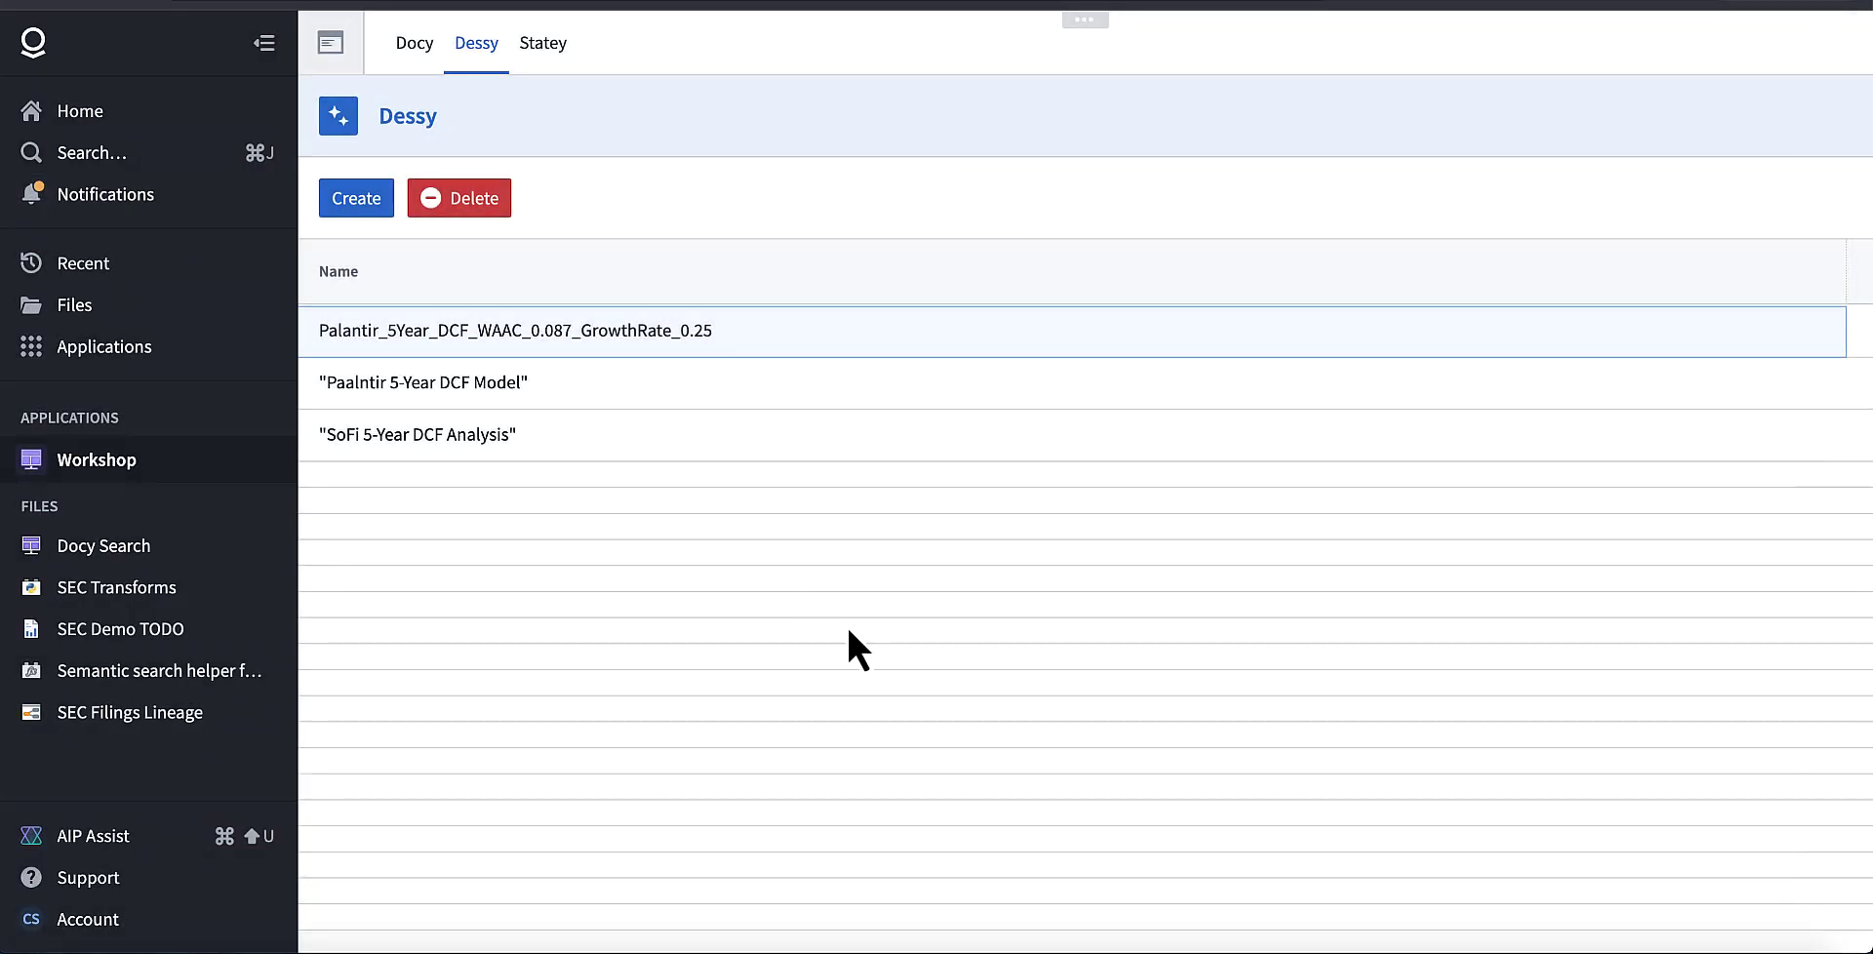
click(1294, 944)
click(1081, 255)
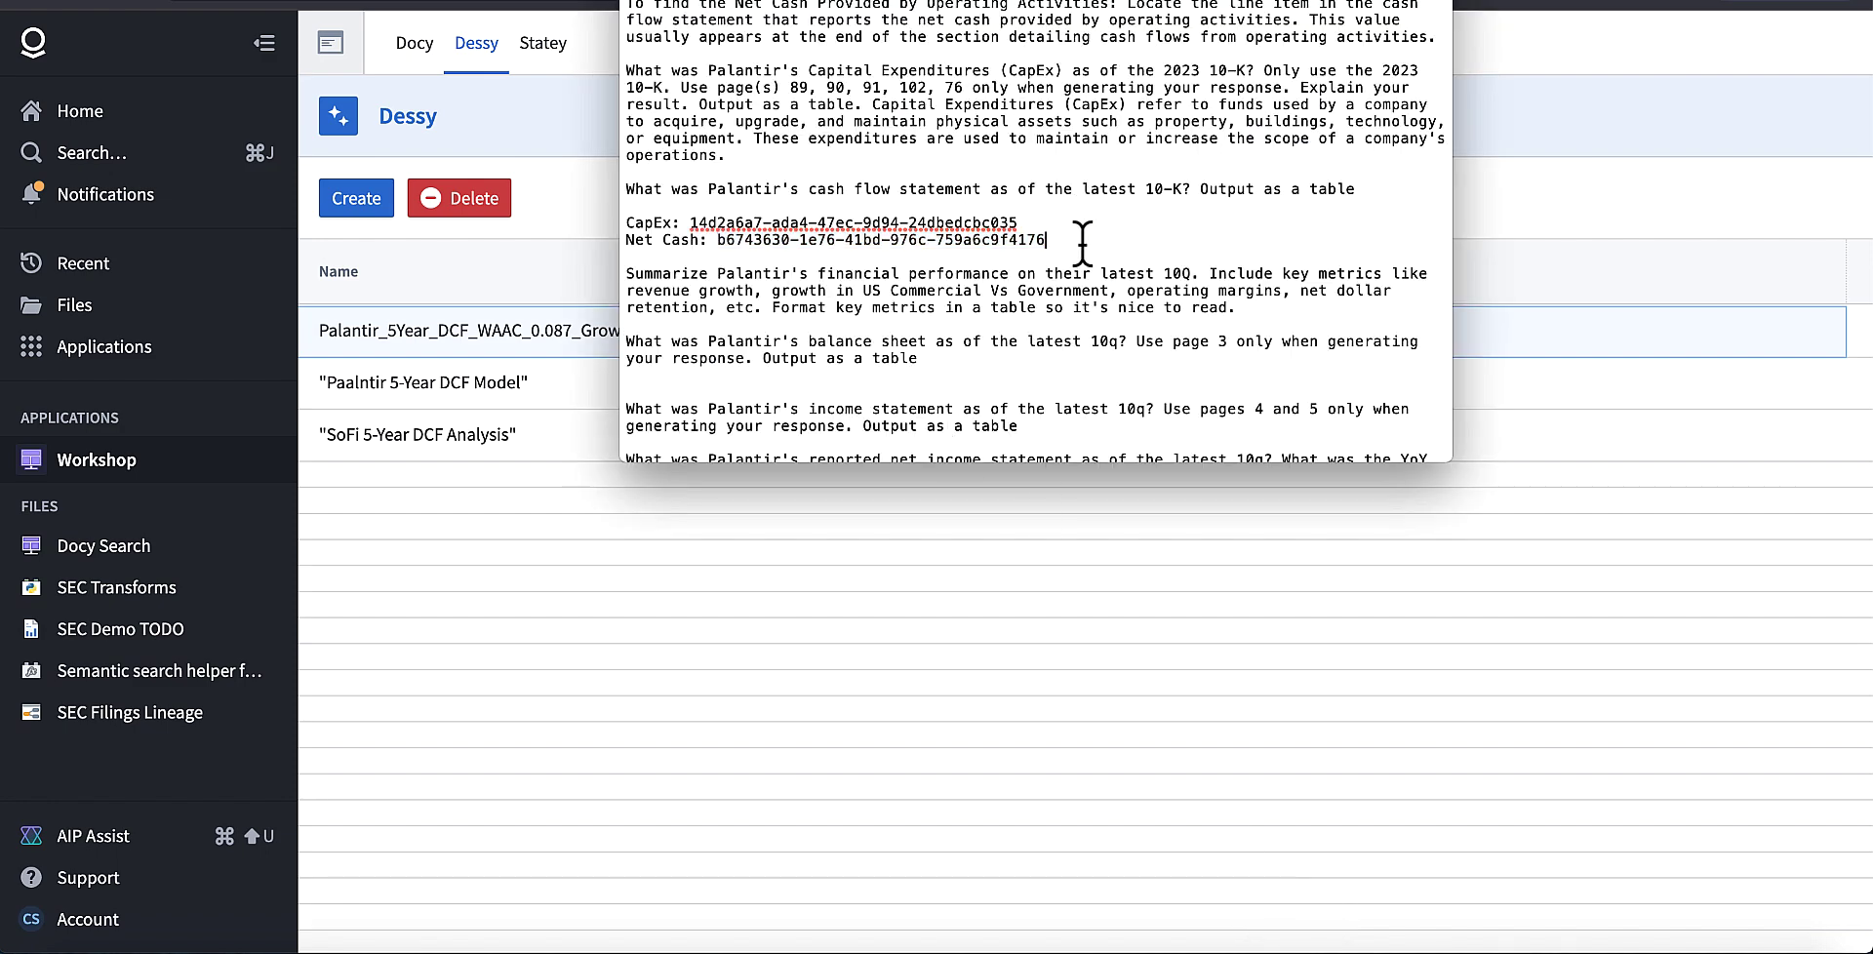
key(Return)
key(super+v)
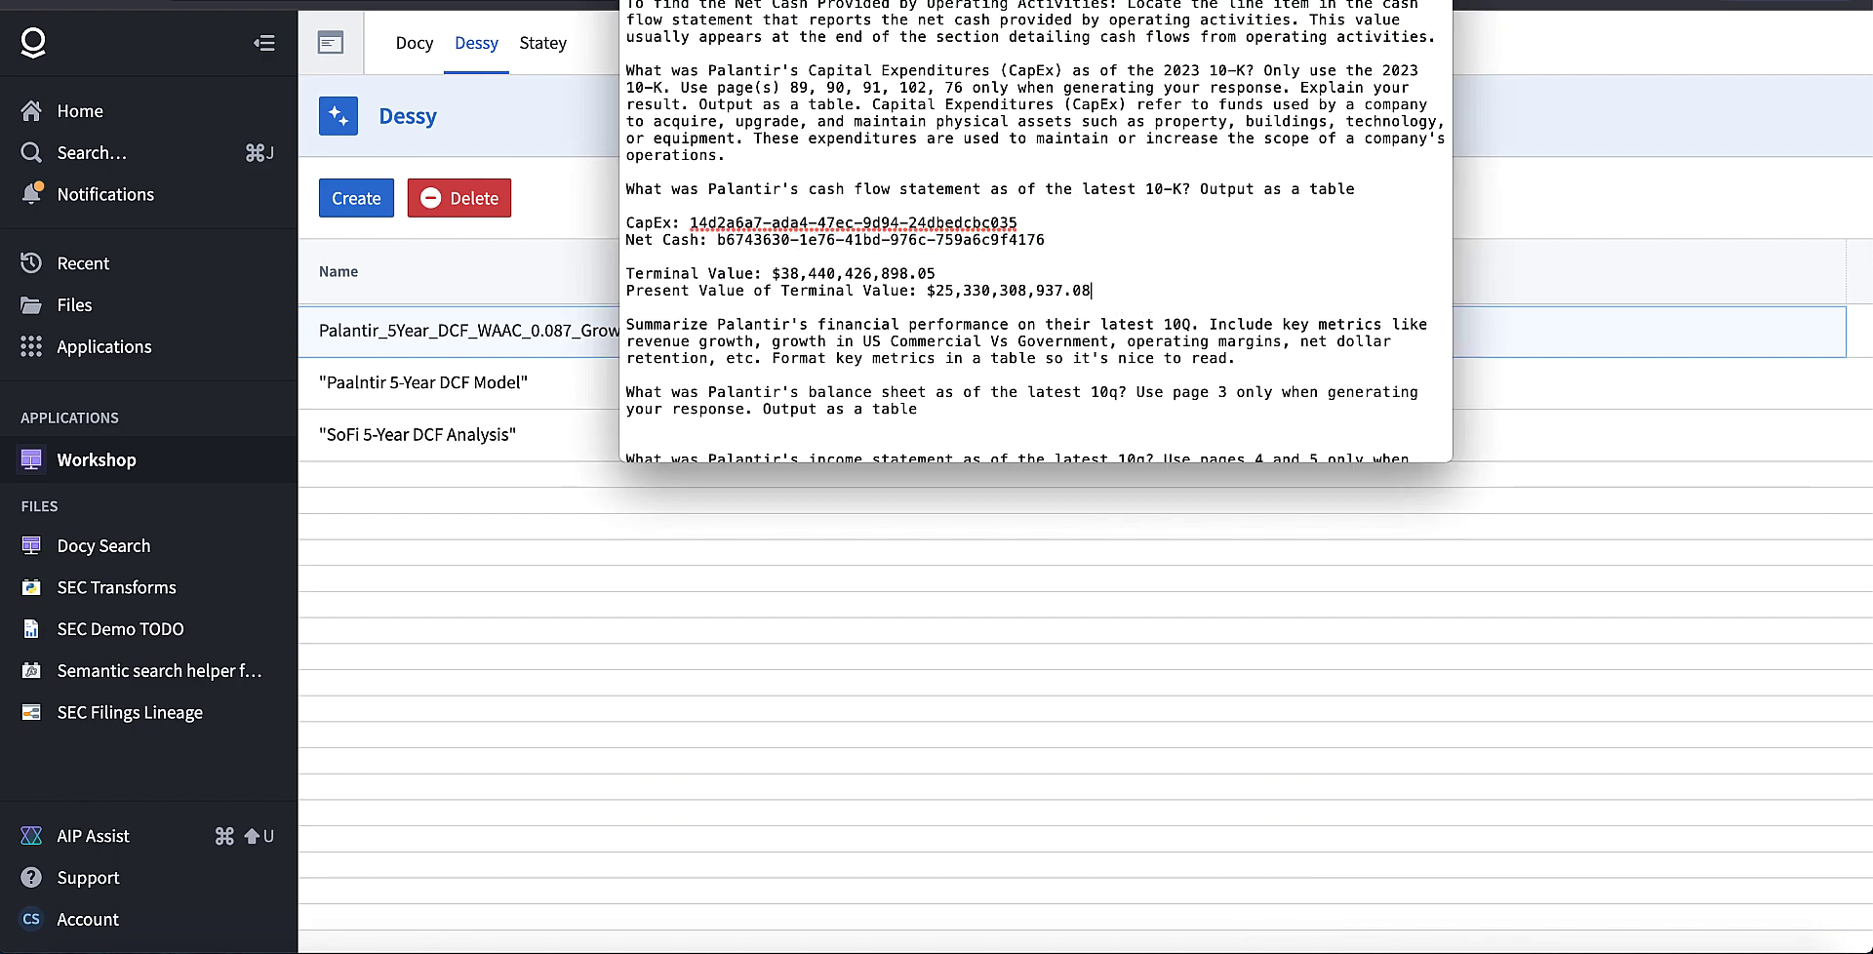
Step: Copy the Paalntir 5-Year DCF Model's Terminal Value lines, paste them below, and compare both pairs
click(599, 313)
click(523, 395)
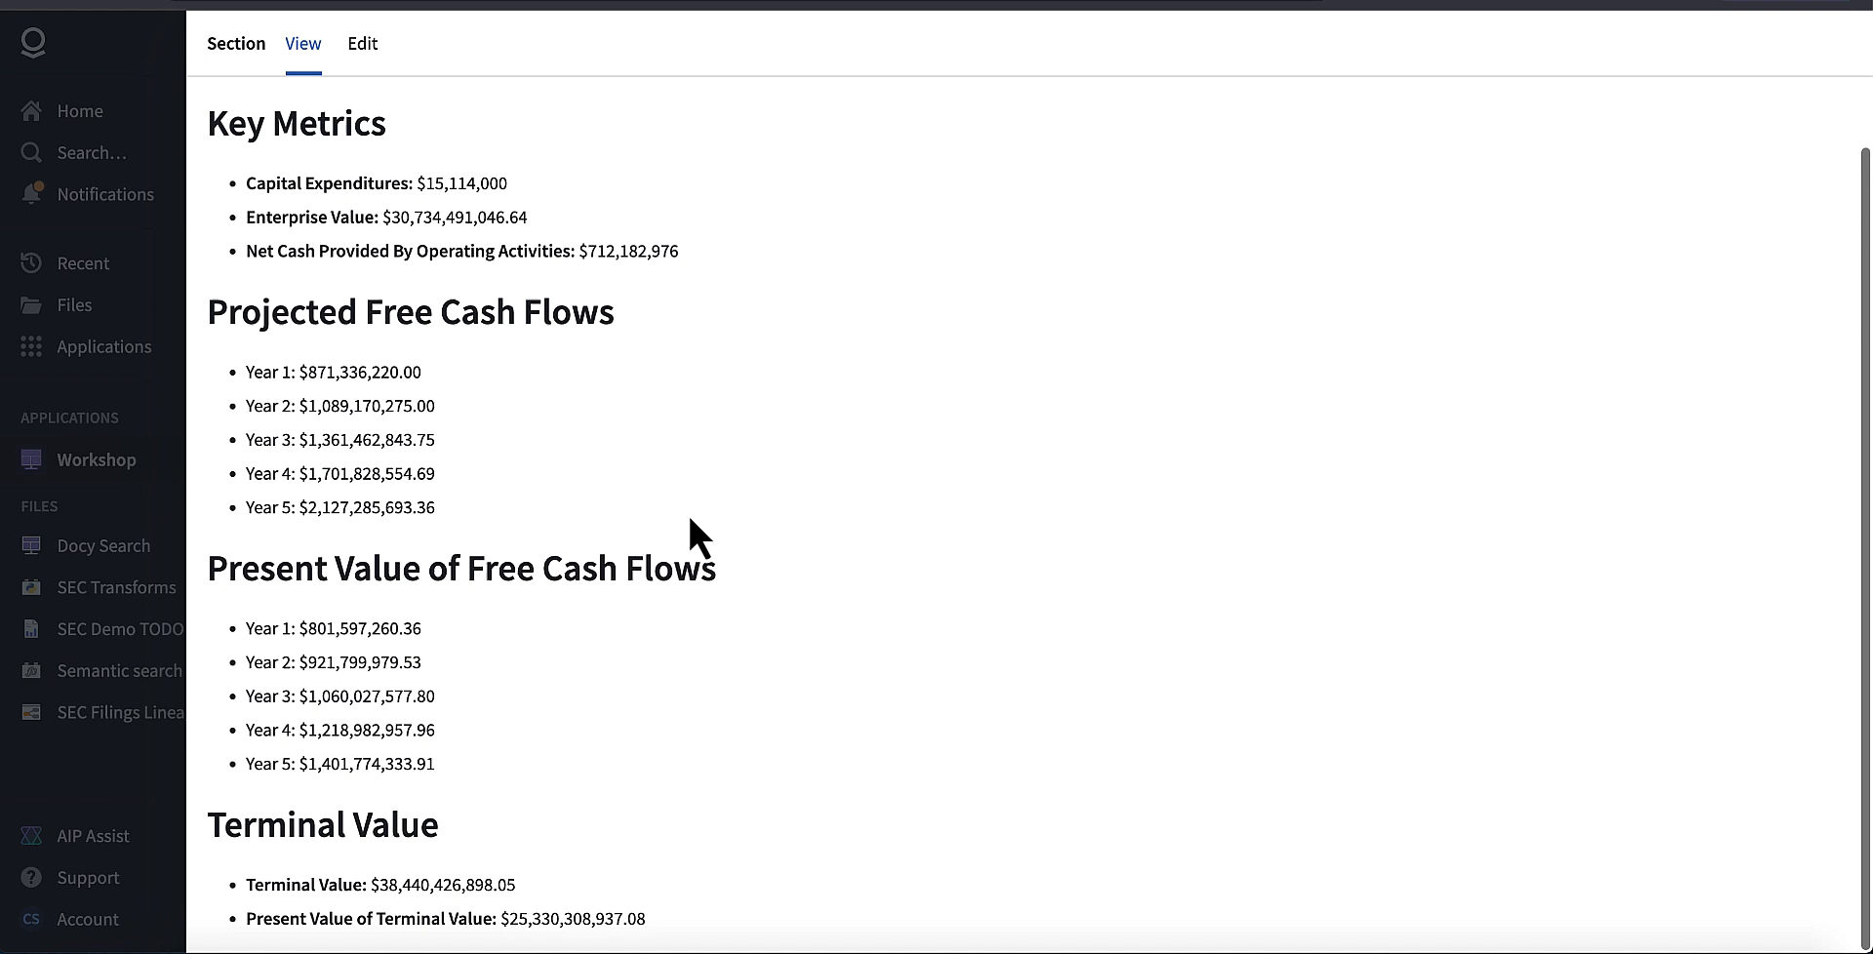
drag(649, 919, 246, 890)
key(super+c)
click(1294, 941)
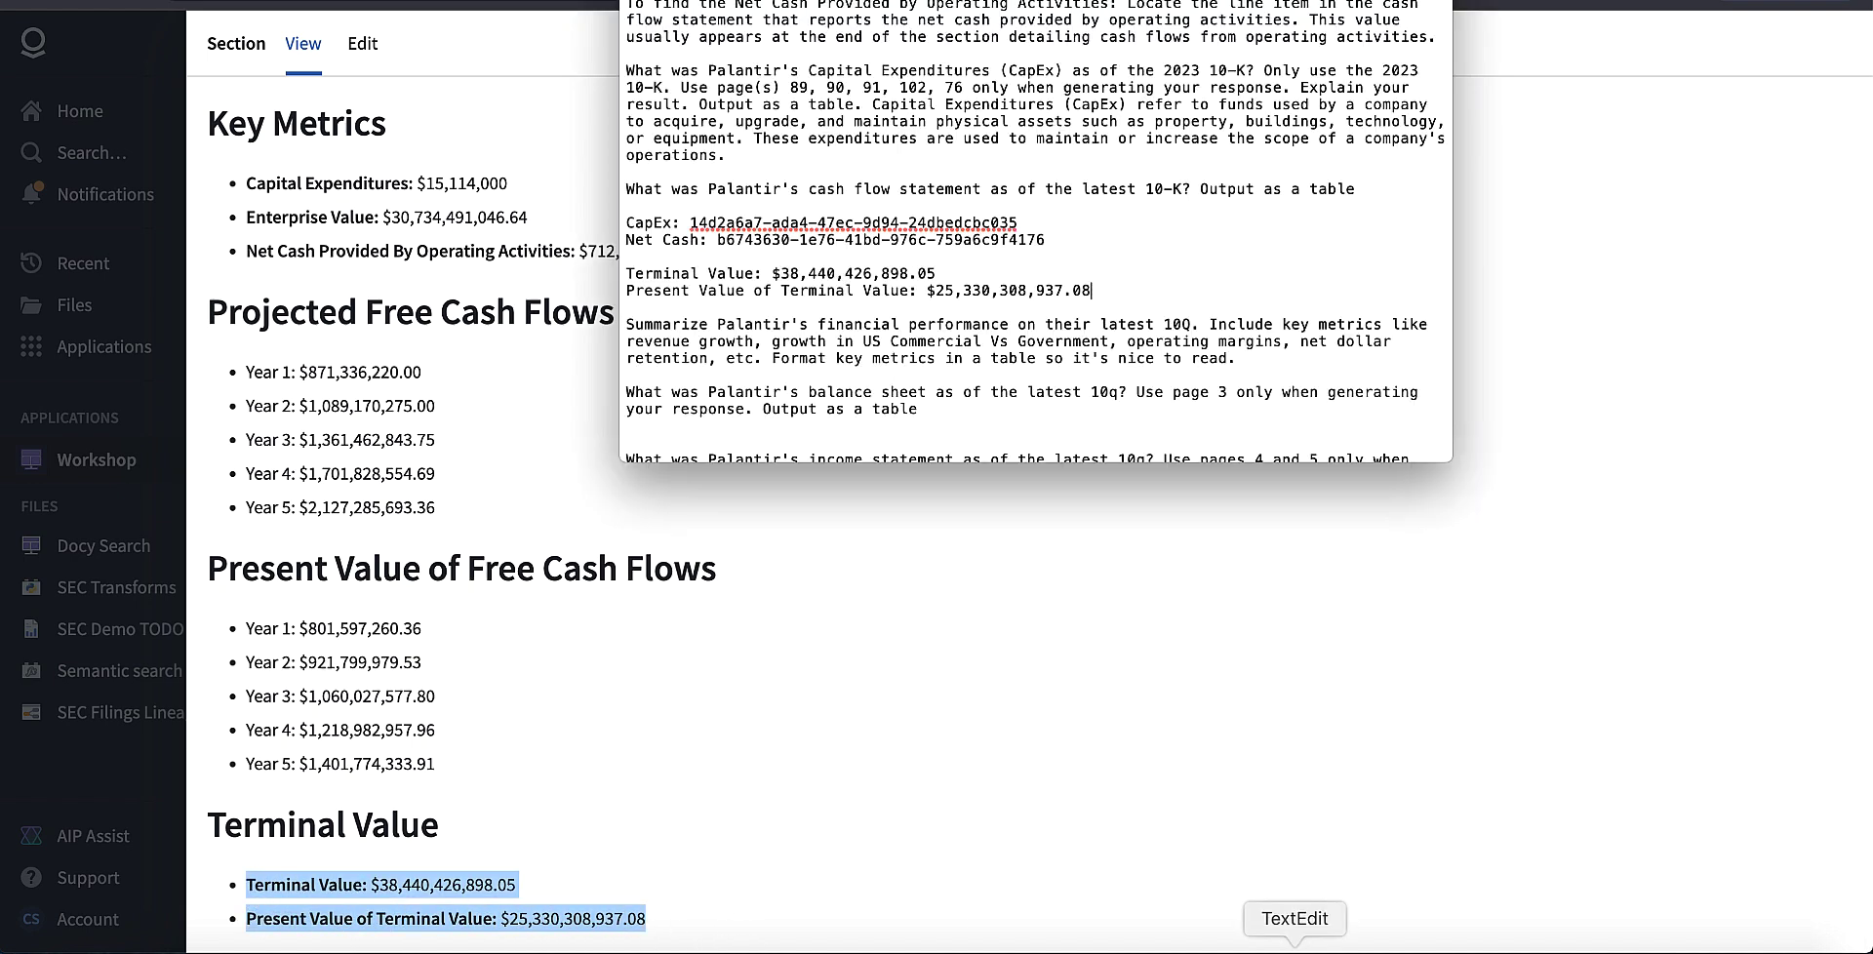
click(1015, 300)
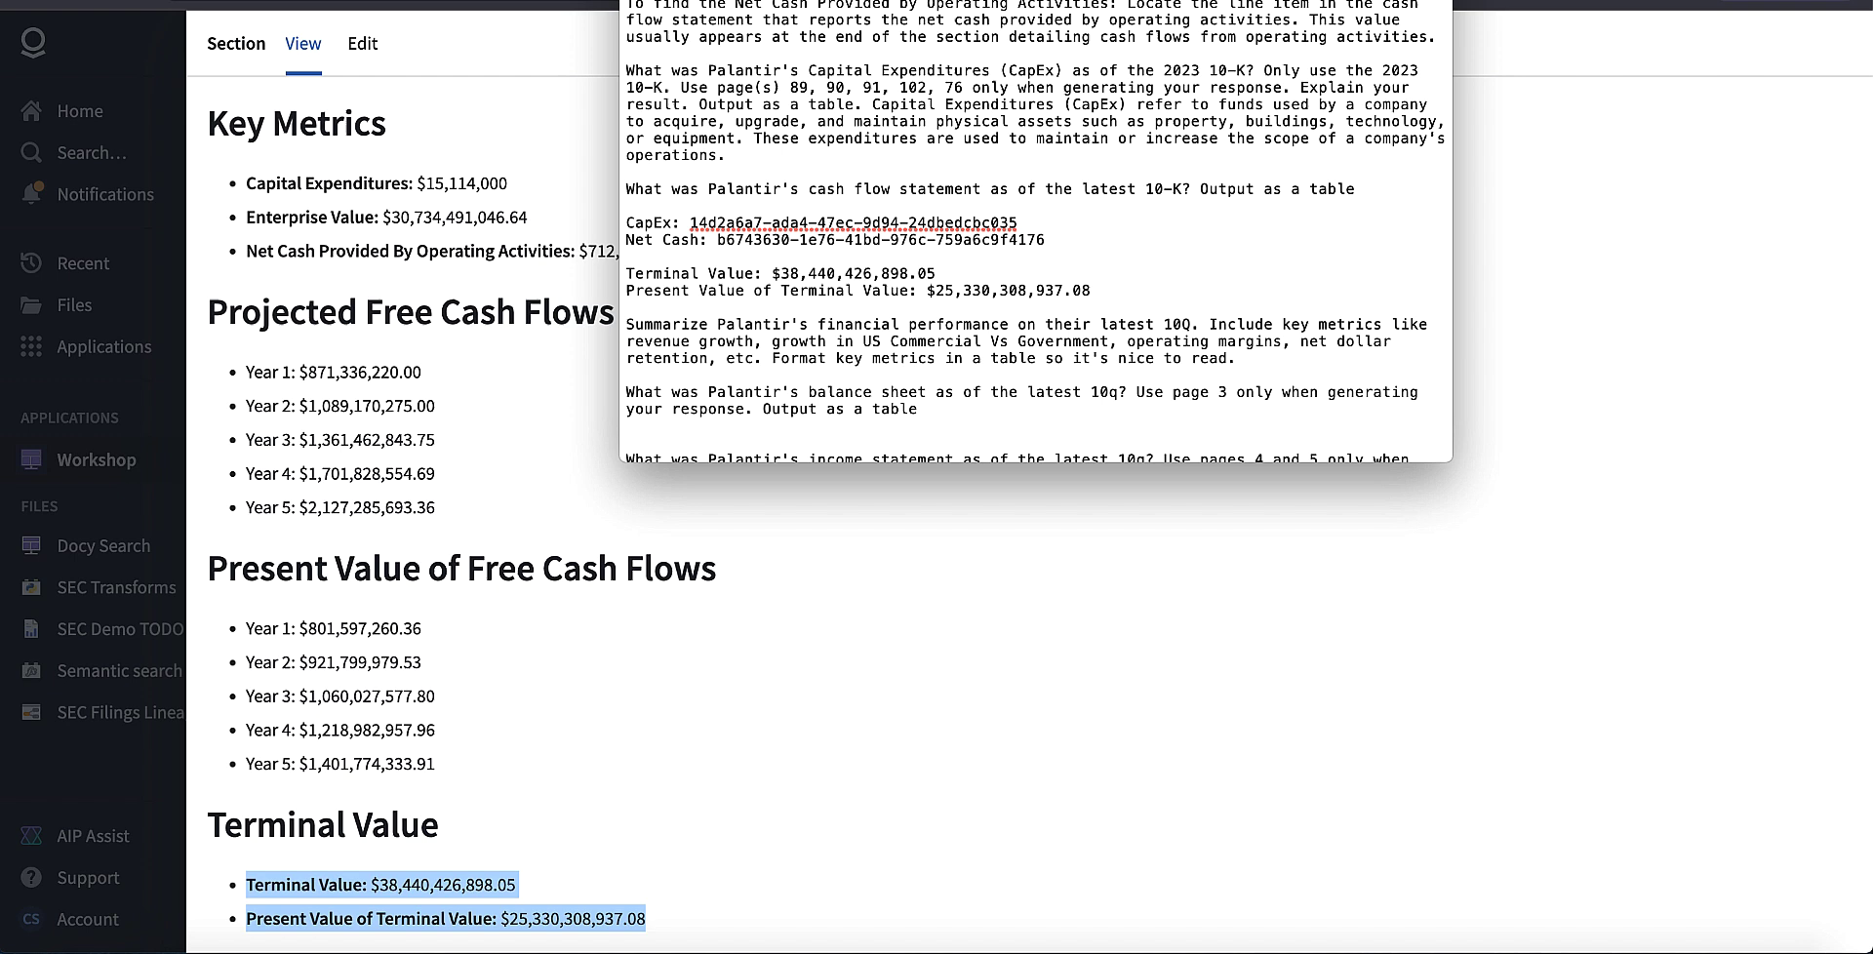
key(Return)
key(Return)
key(super+v)
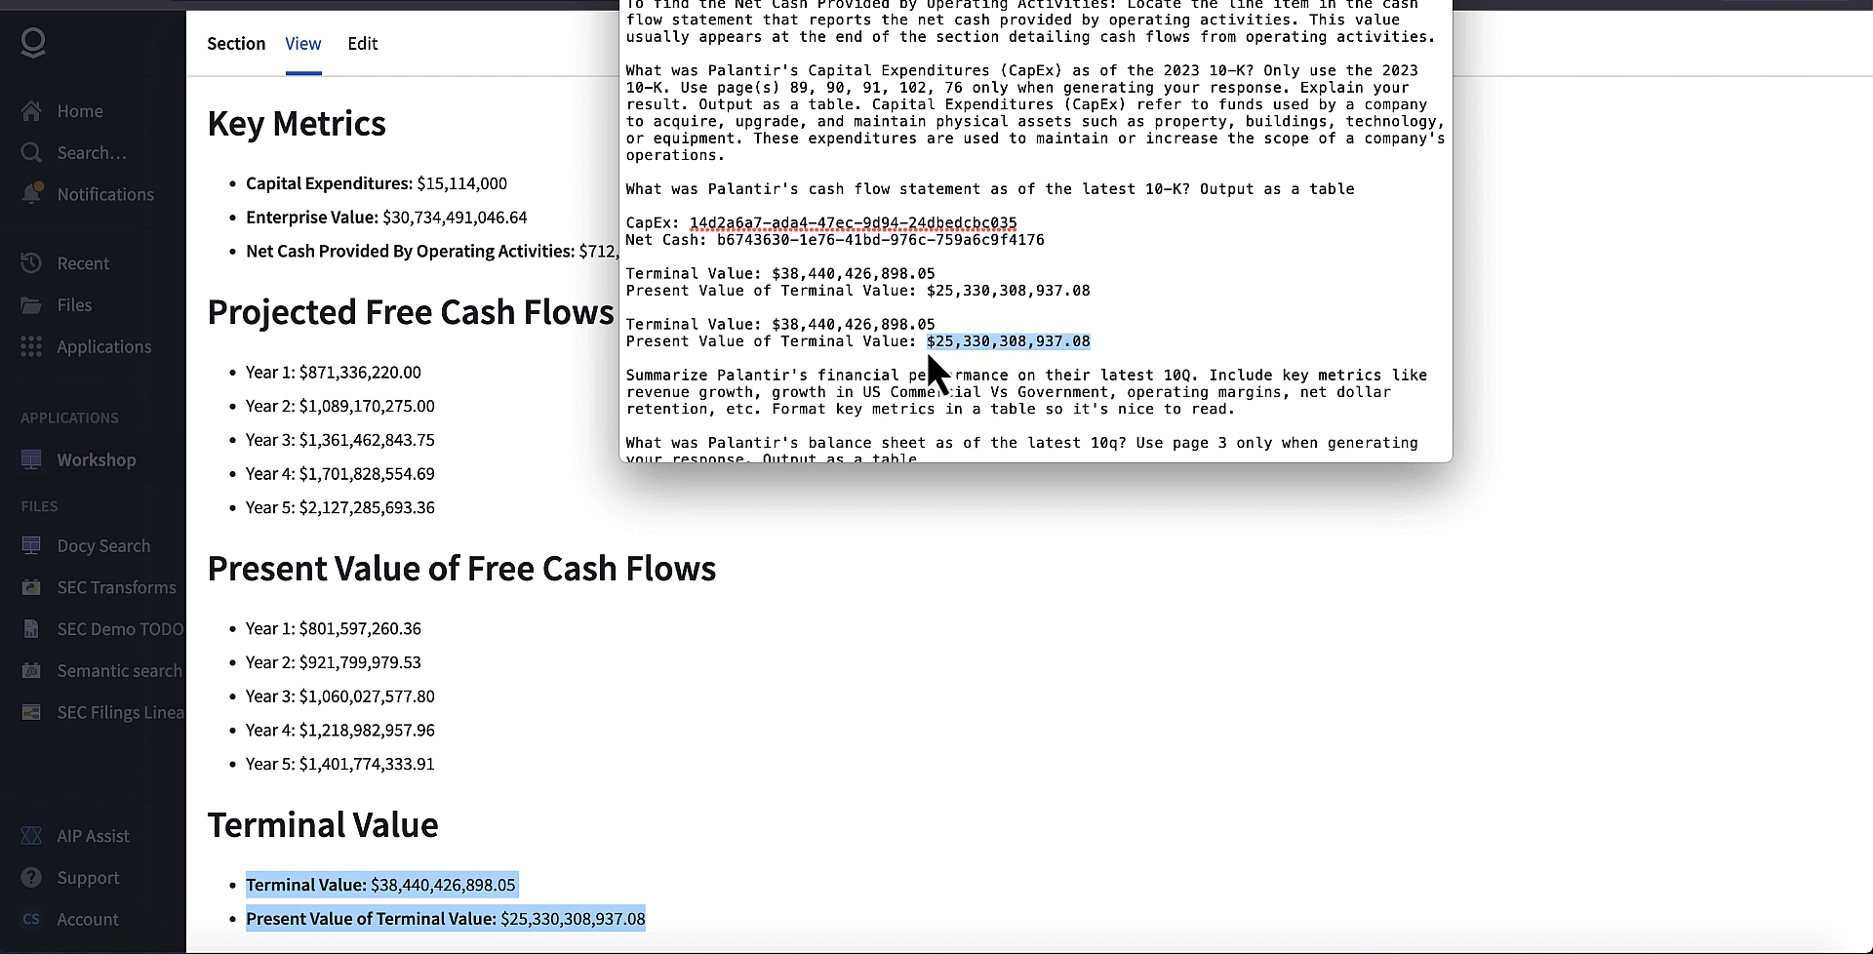
drag(937, 324, 809, 327)
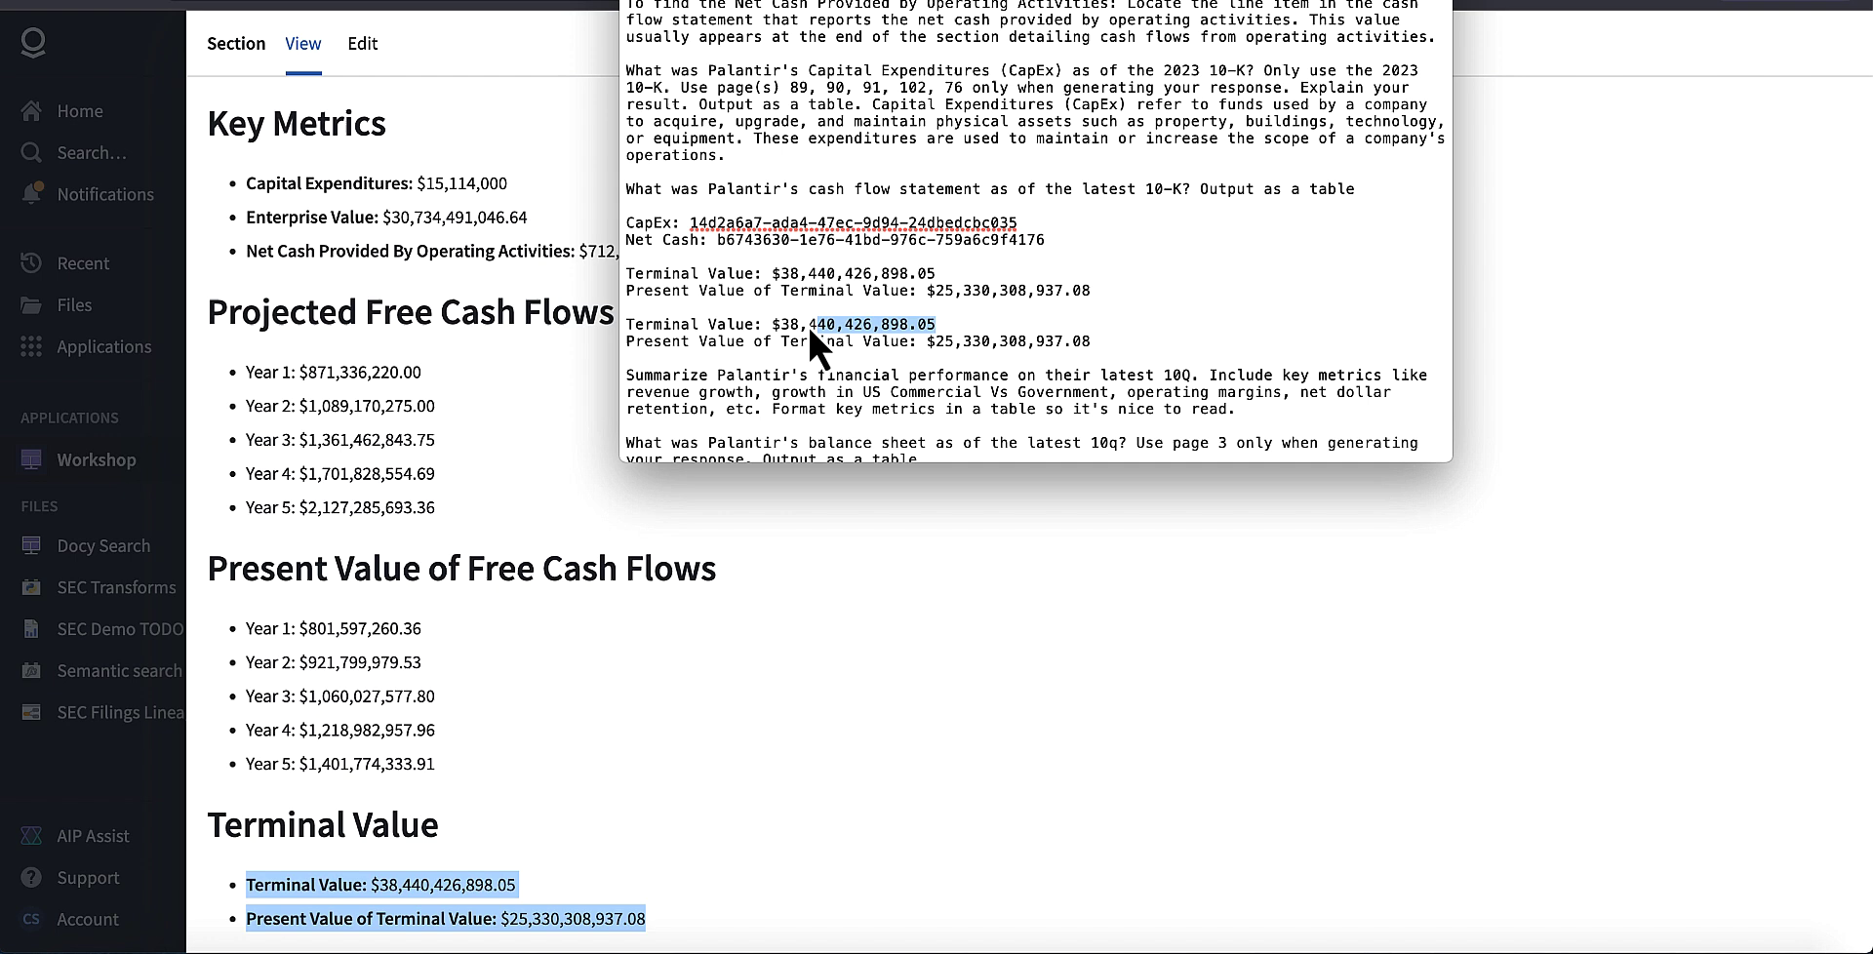
click(921, 552)
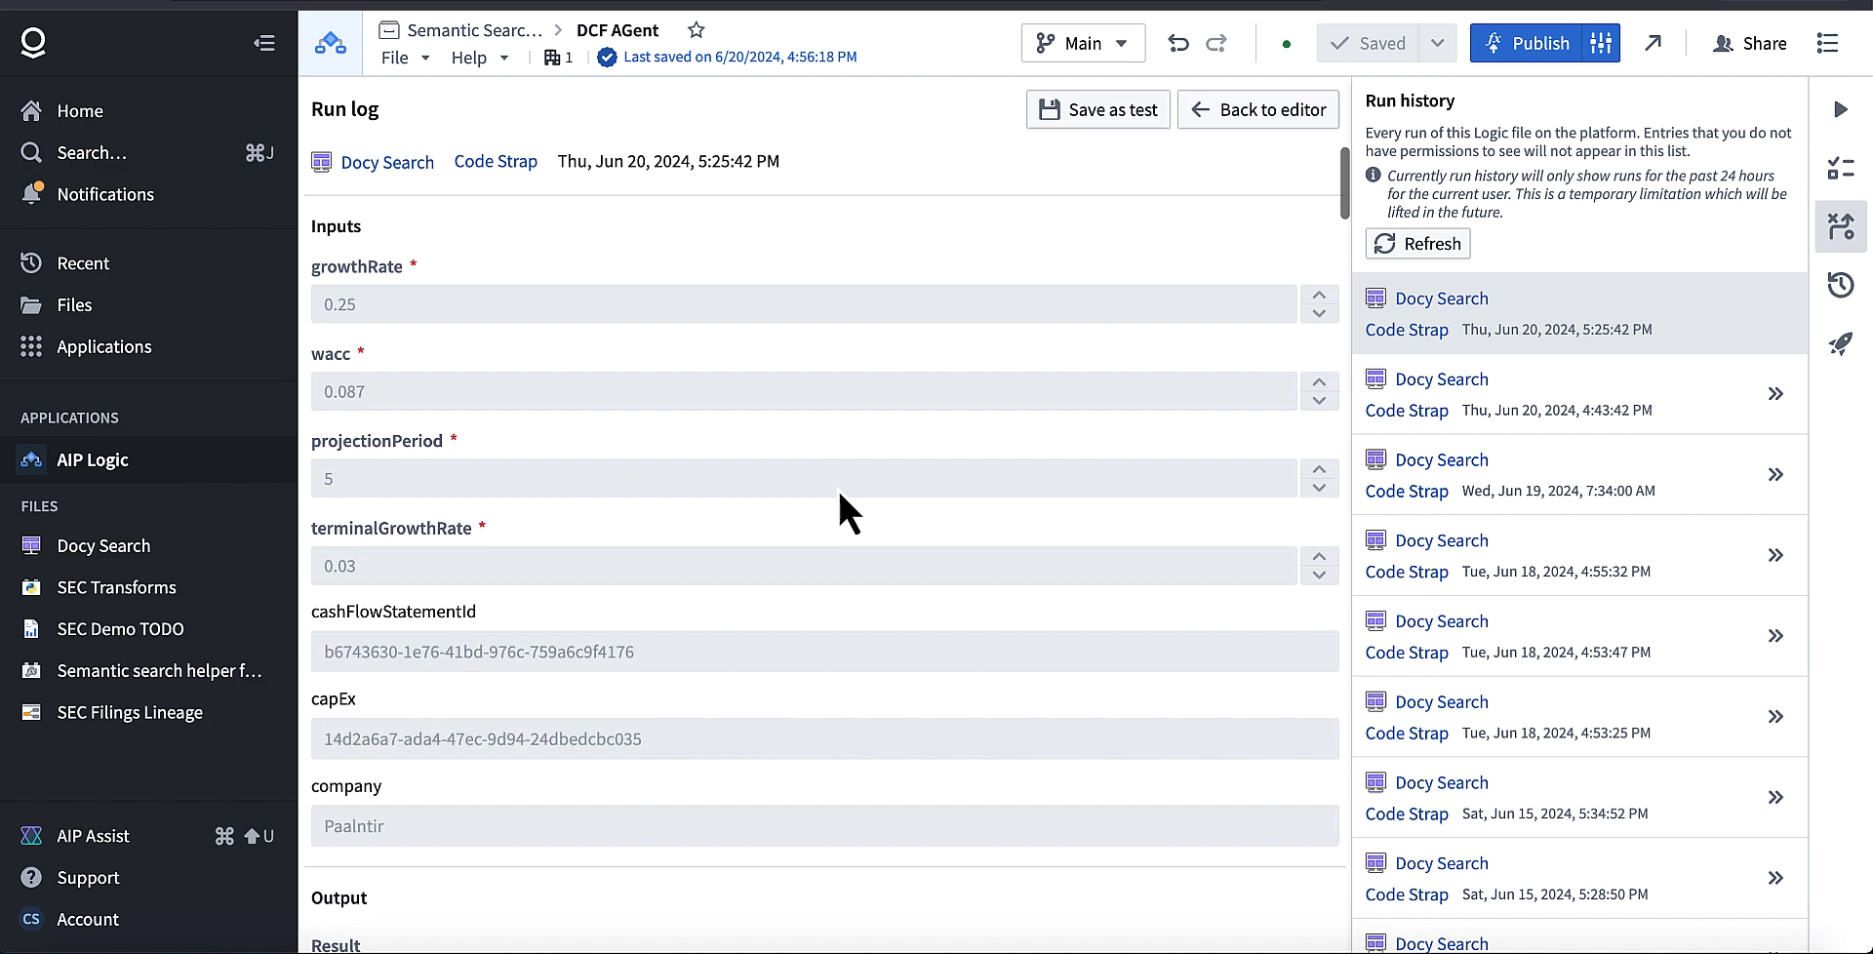
Step: Scroll the run log past the inputs (growthRate 0.25, WACC 0.087) to getEnterpriseValue, then return to Dessy
scroll(839, 496, down, 15)
scroll(837, 488, down, 10)
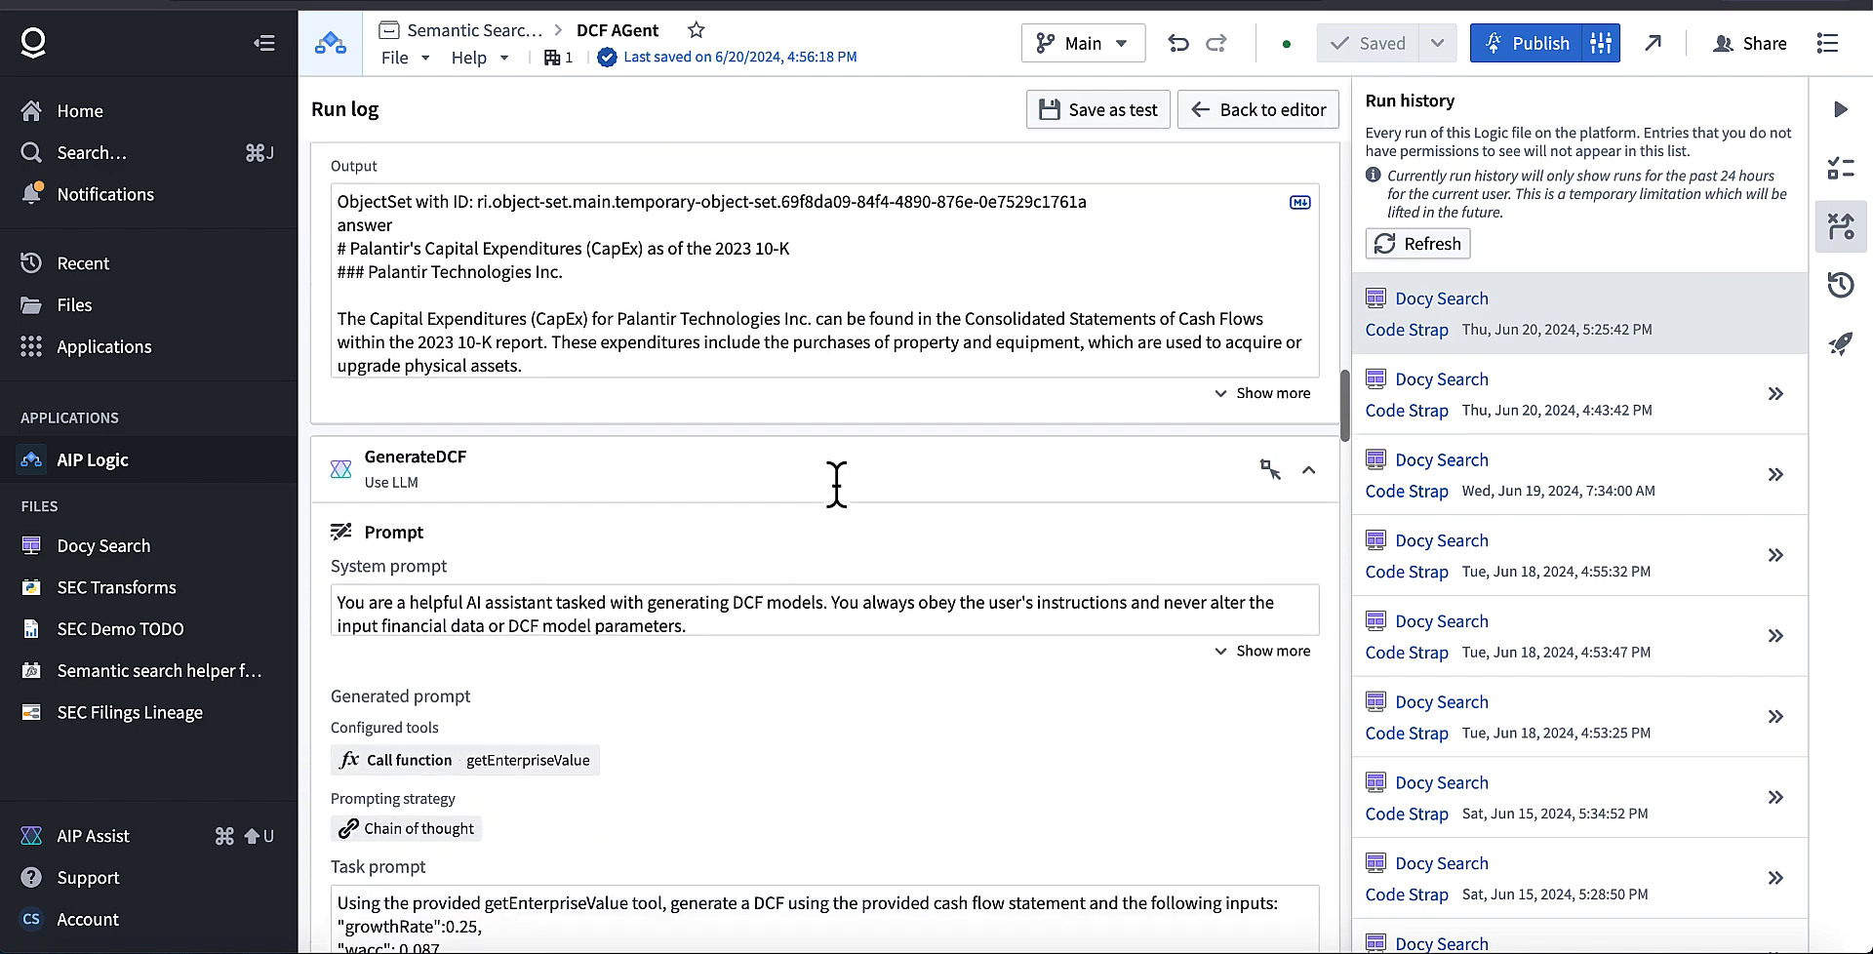
scroll(837, 485, down, 10)
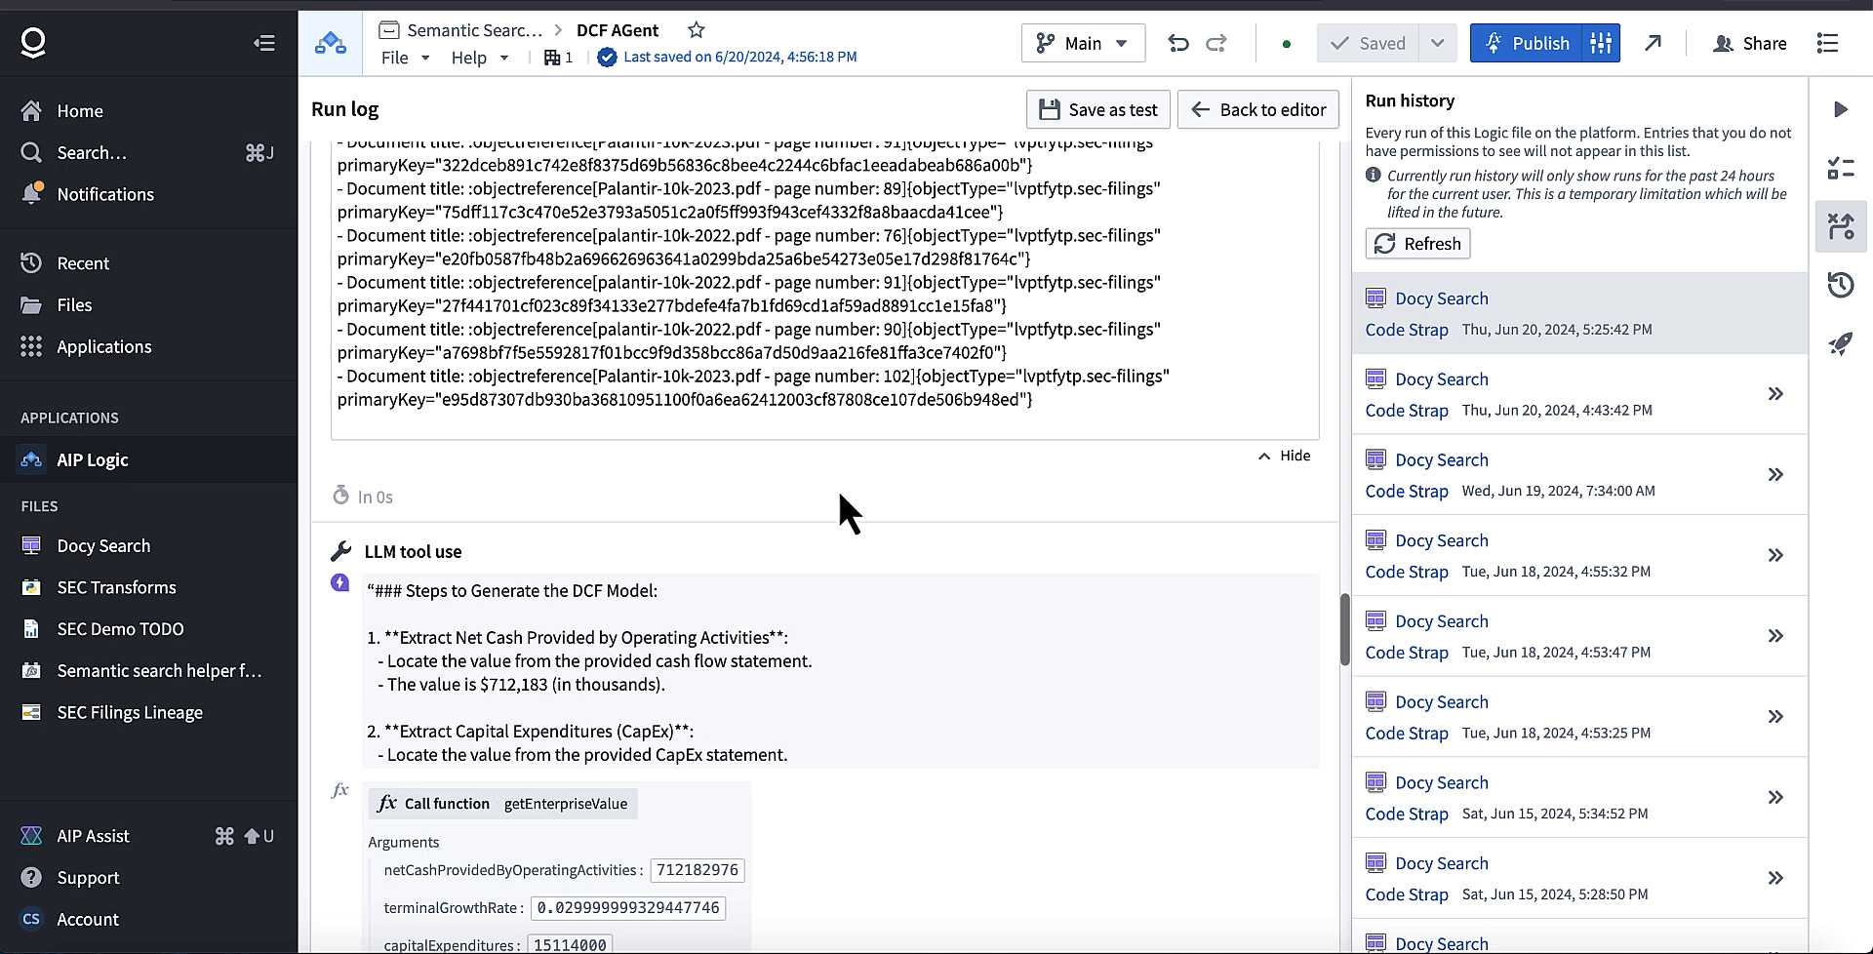
scroll(837, 488, down, 4)
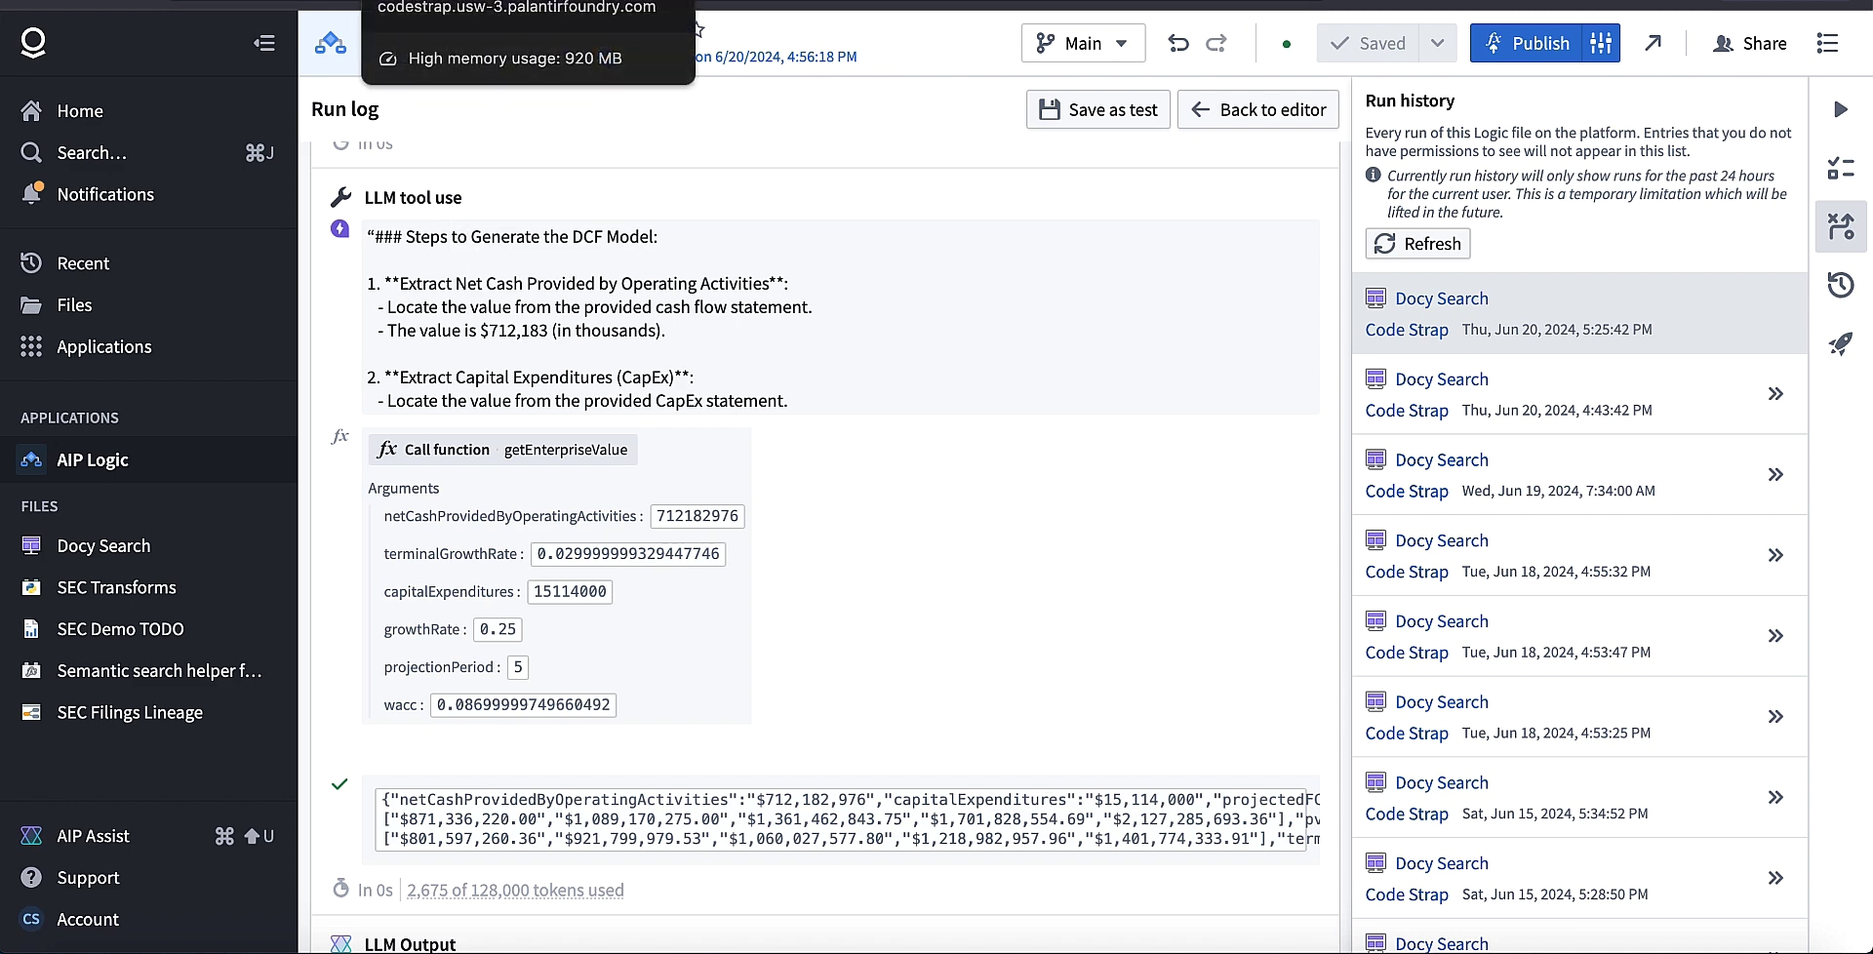
click(439, 2)
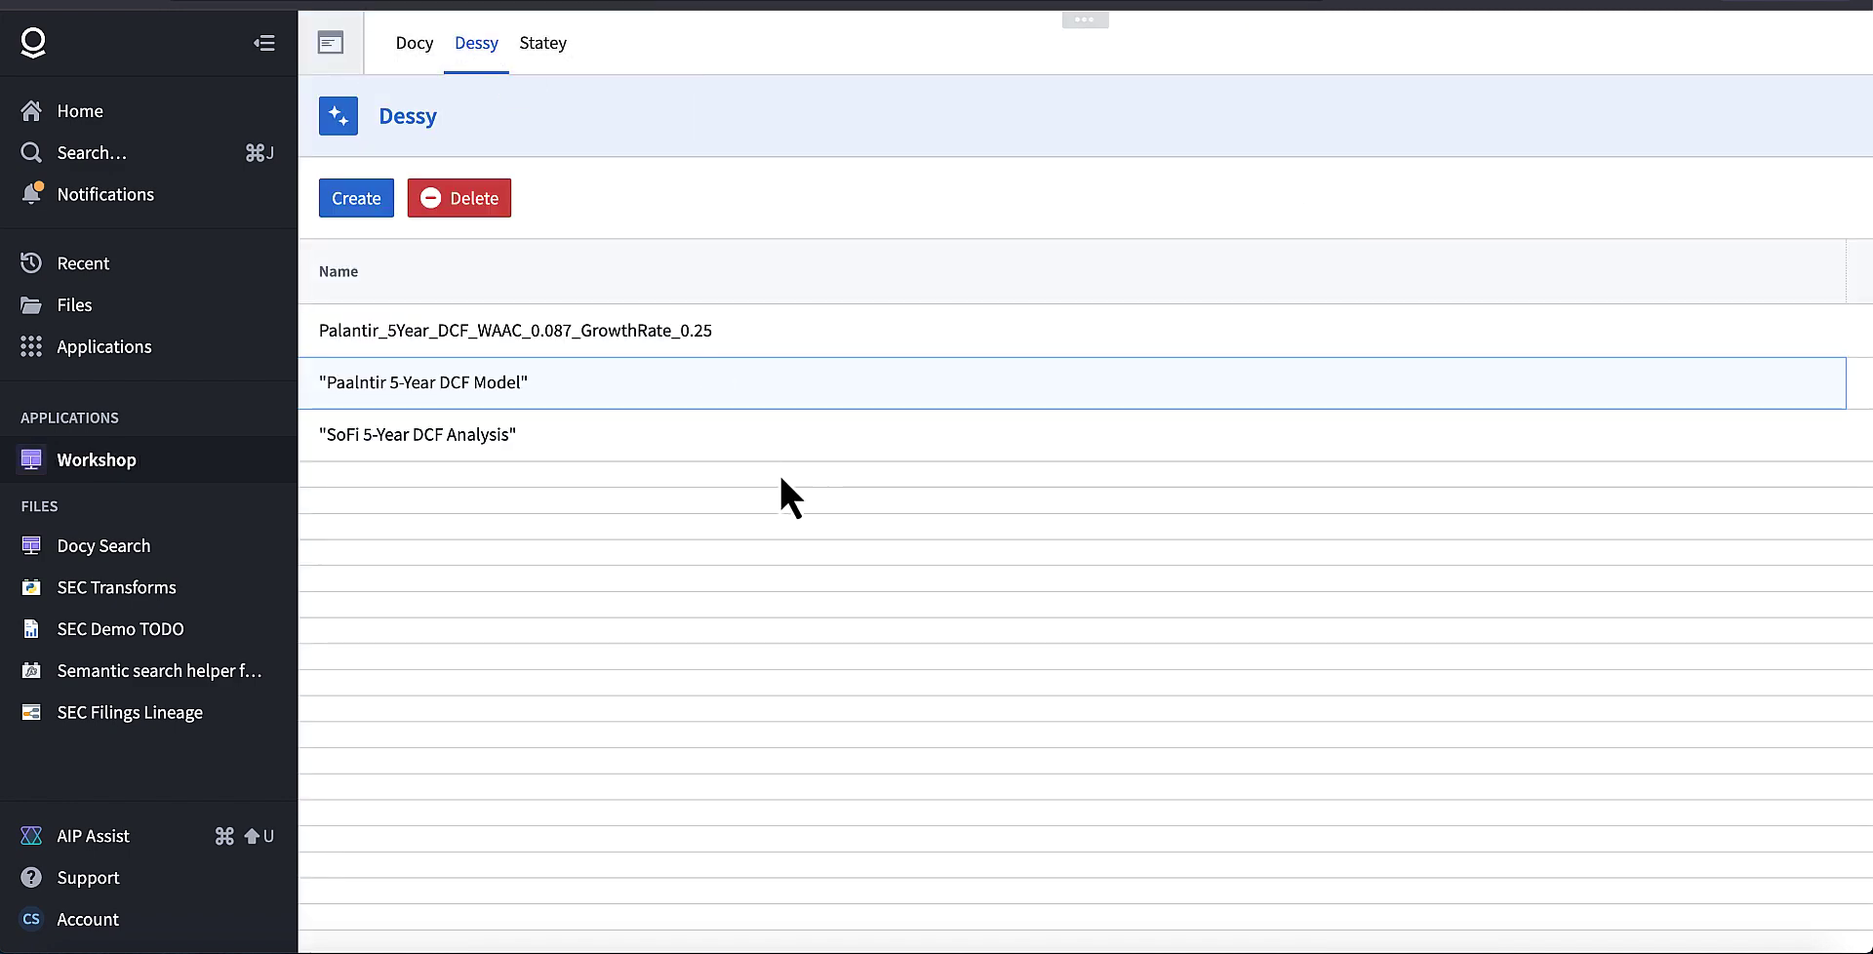